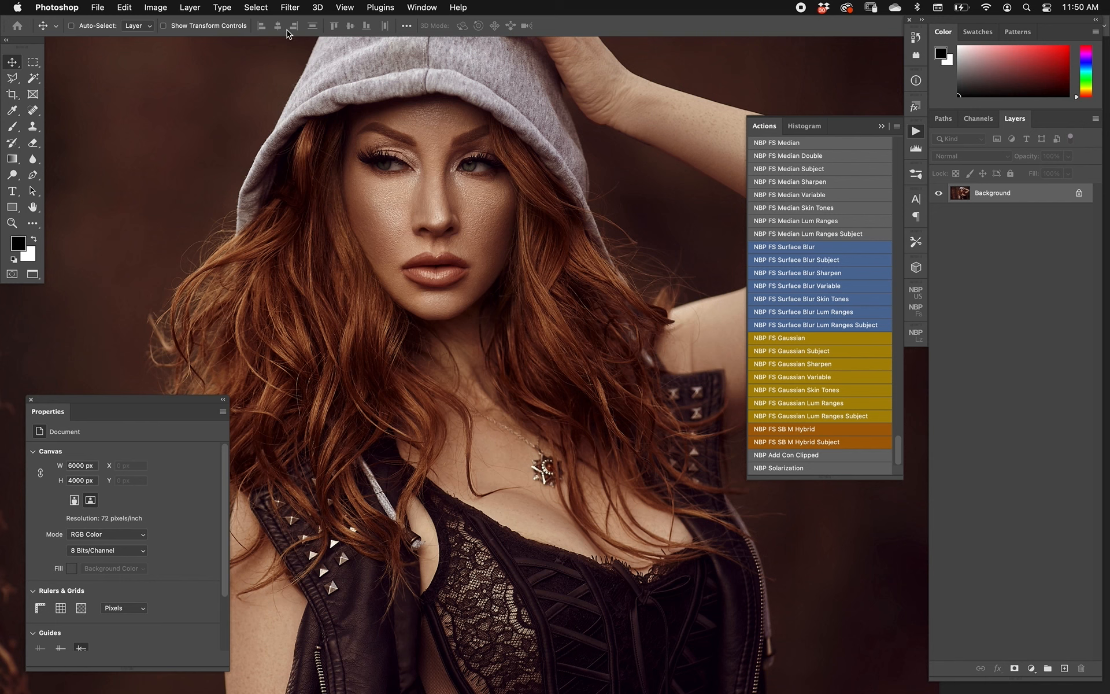
click(289, 12)
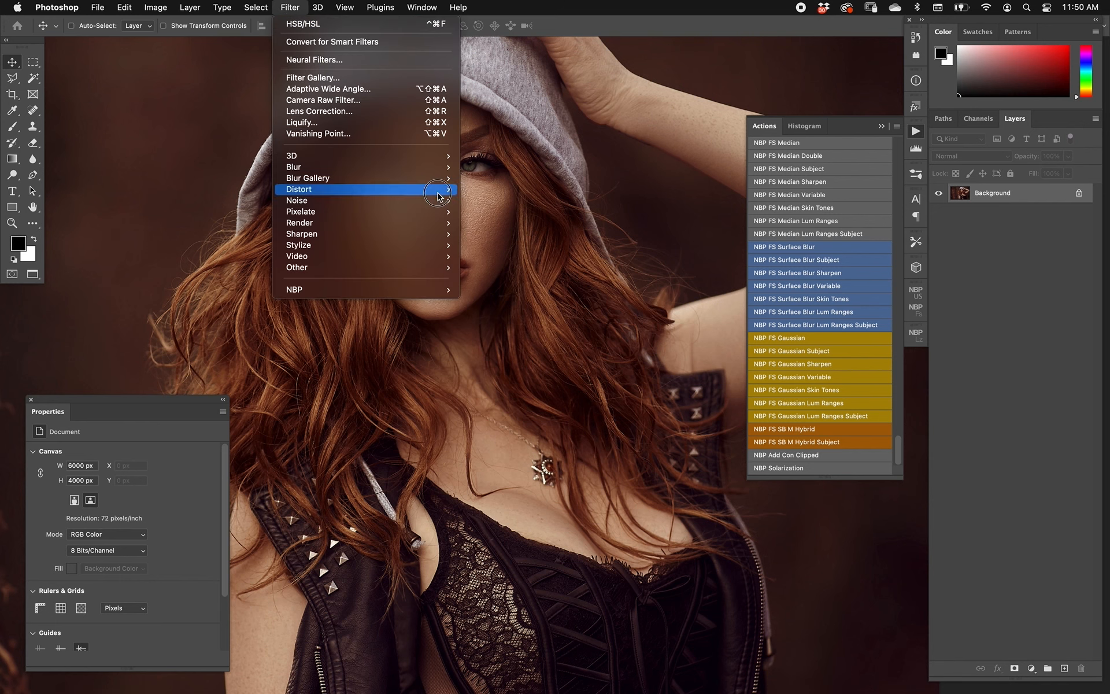
mouse_move(446, 200)
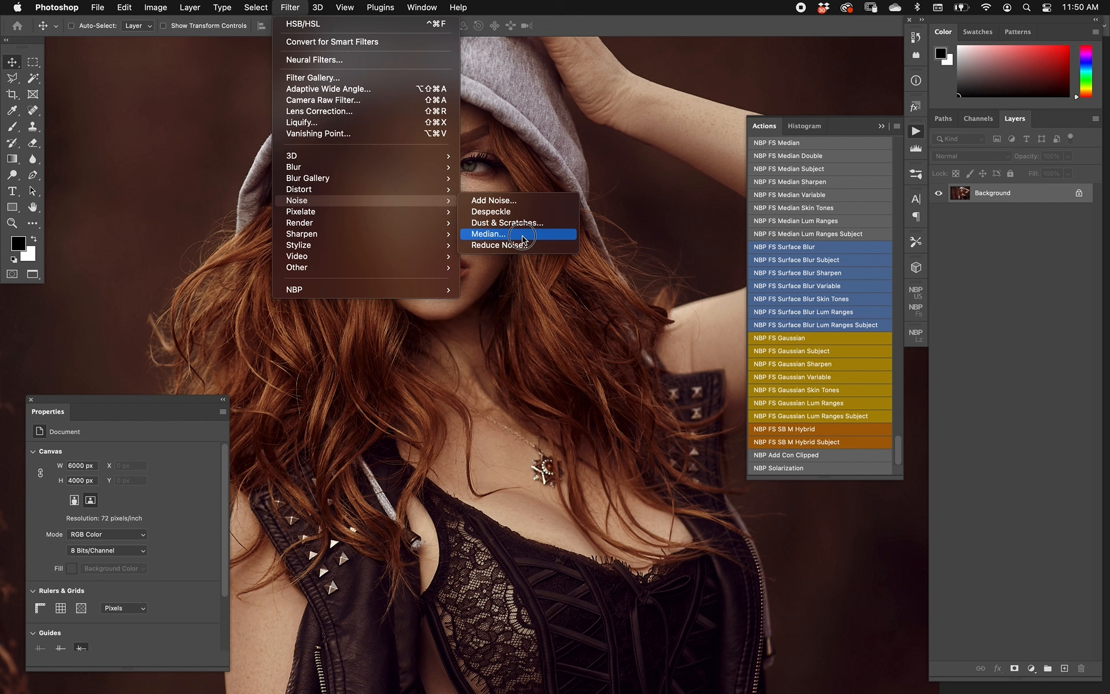
click(620, 147)
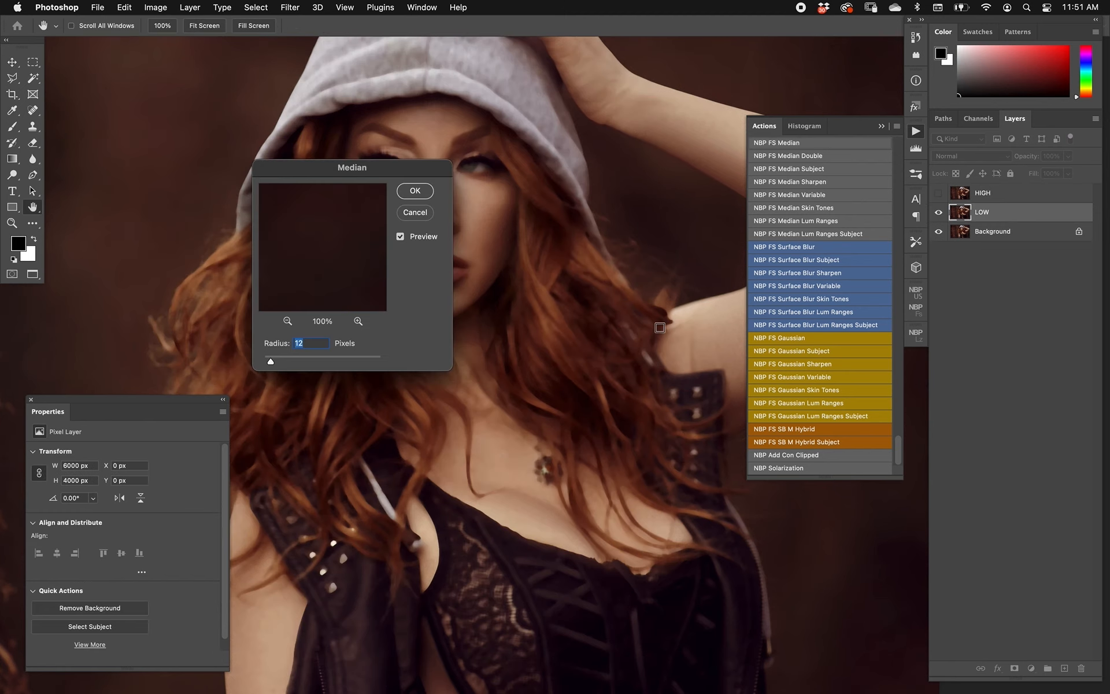
- Lower the Median filter radius on the LOW layer to 5 pixels
drag(412, 165, 690, 399)
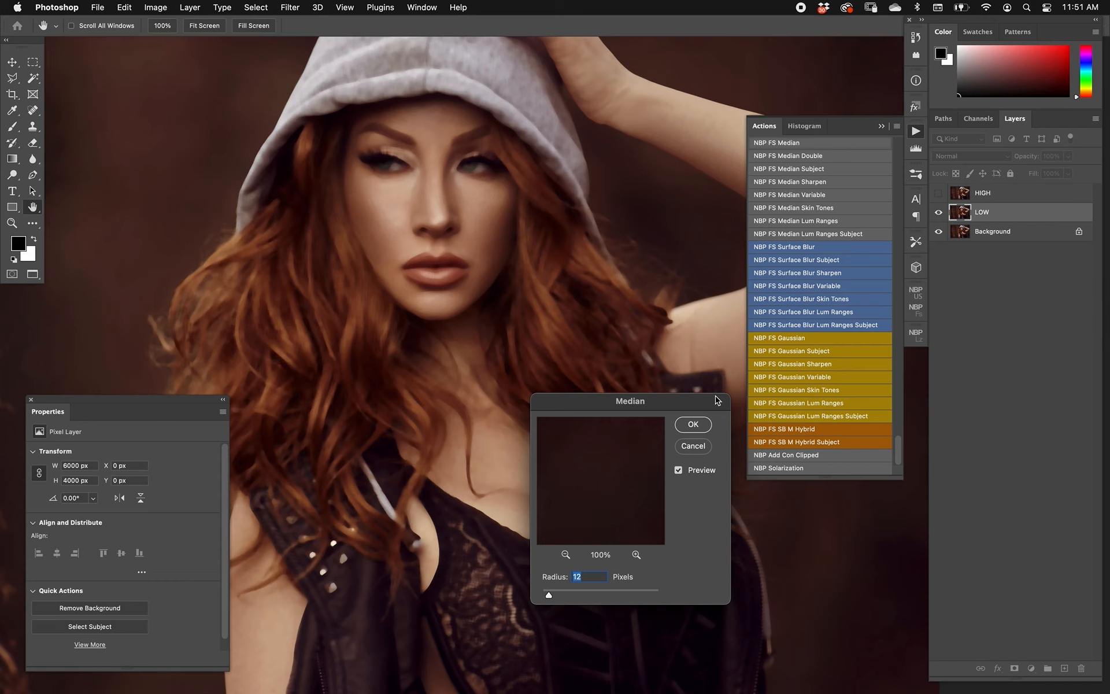
key(Down)
key(Down)
key(Down)
key(Down)
key(Down)
key(Down)
key(Down)
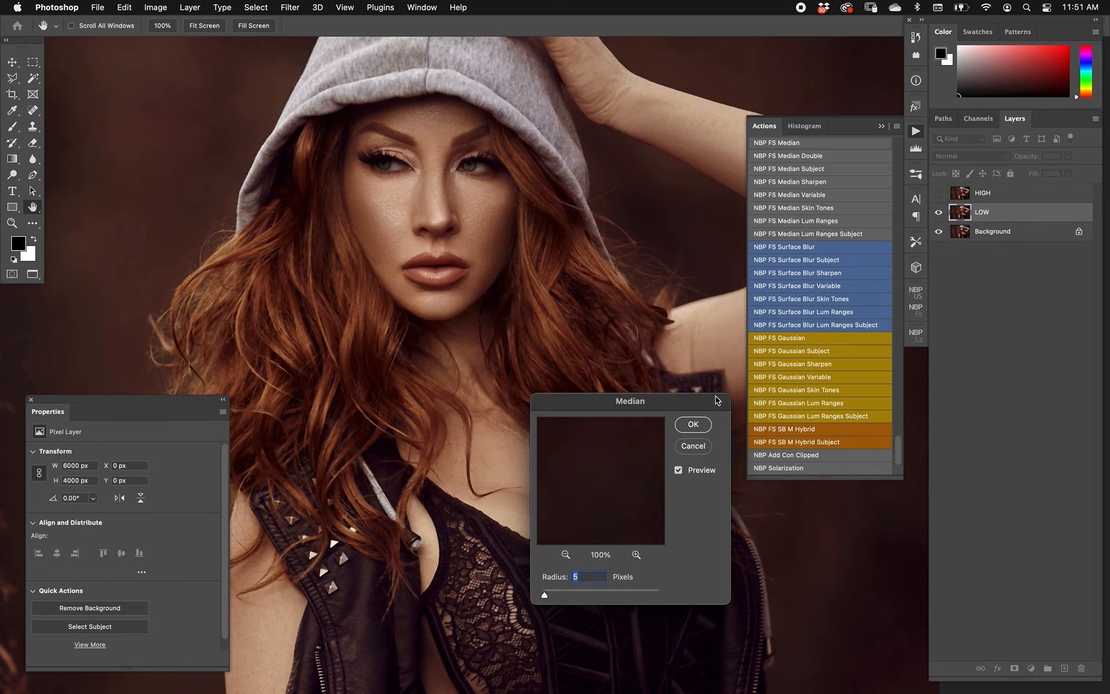
- Compare the Median filter's smoothing of the facial skin at radii between 2 and 6 pixels
key(super+plus)
key(super+plus)
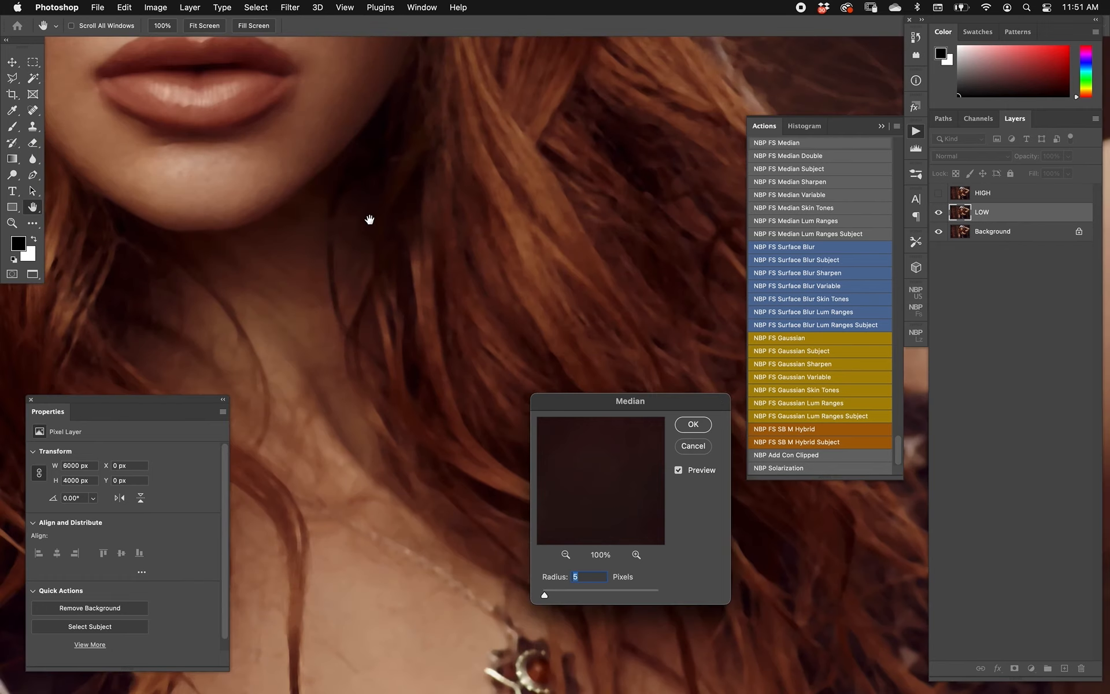
drag(369, 218, 454, 481)
key(Down)
key(Down)
key(Down)
key(Down)
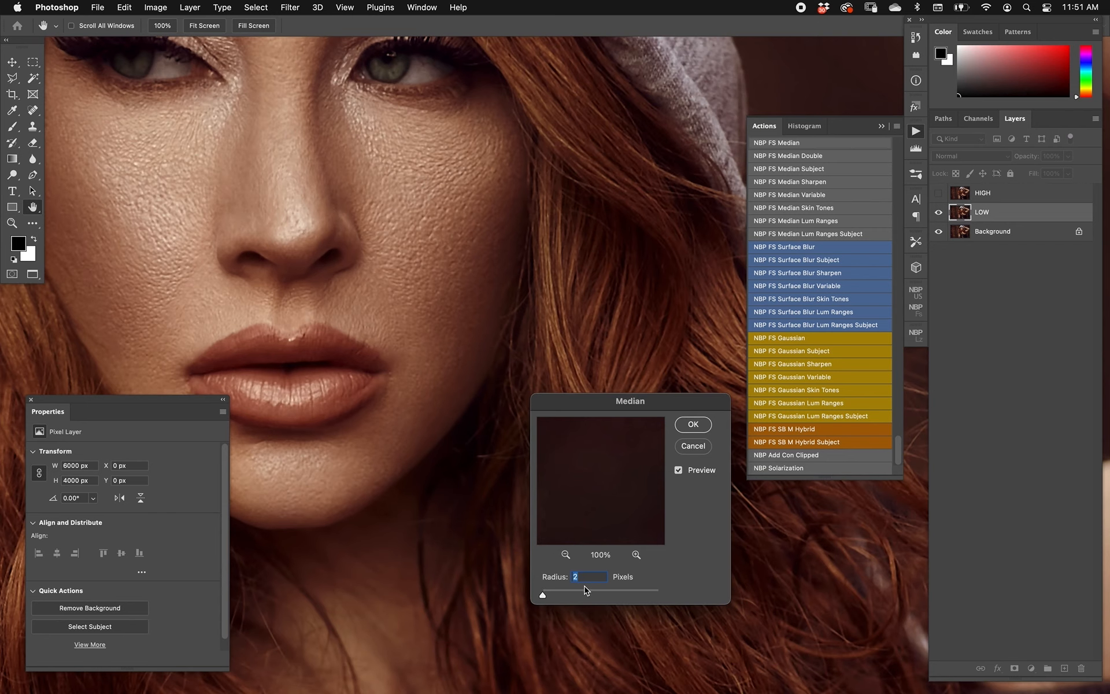
key(Up)
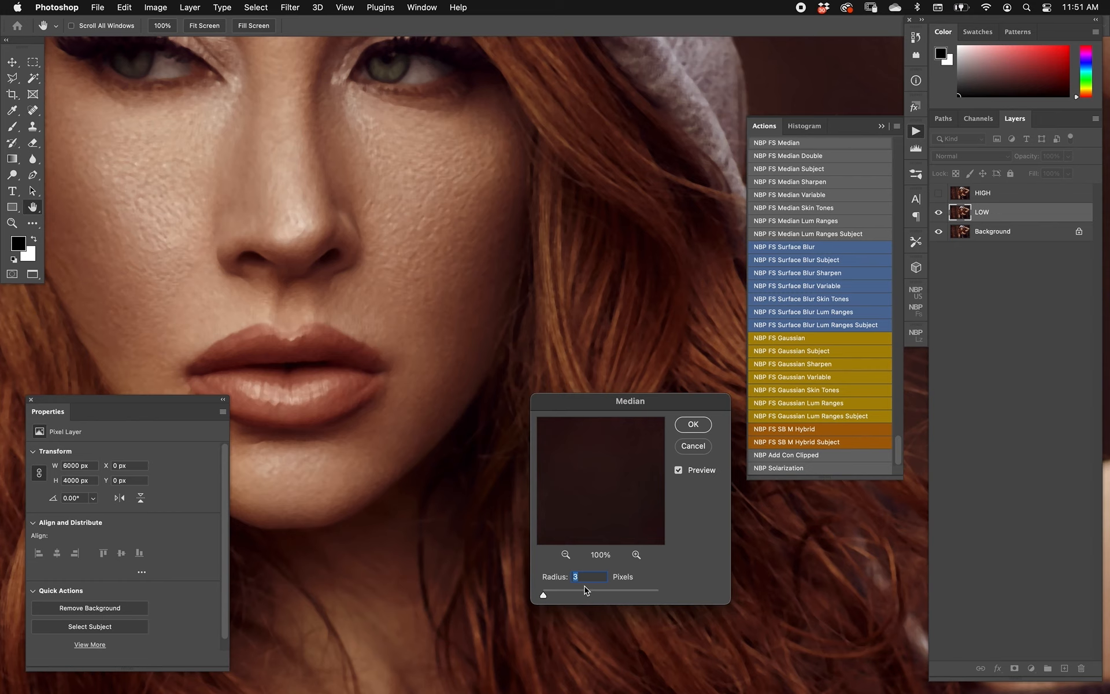
key(Up)
key(Up)
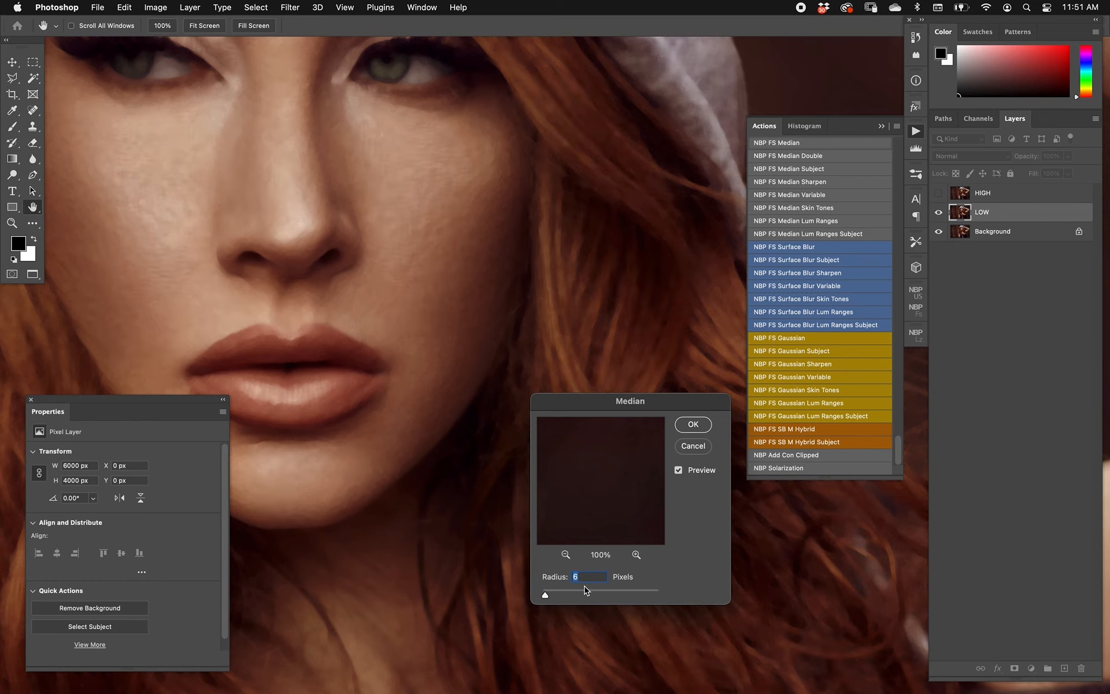
- Settle on a Median radius of 6 pixels and apply it to build the frequency separation group
key(Down)
key(Down)
key(Down)
key(Down)
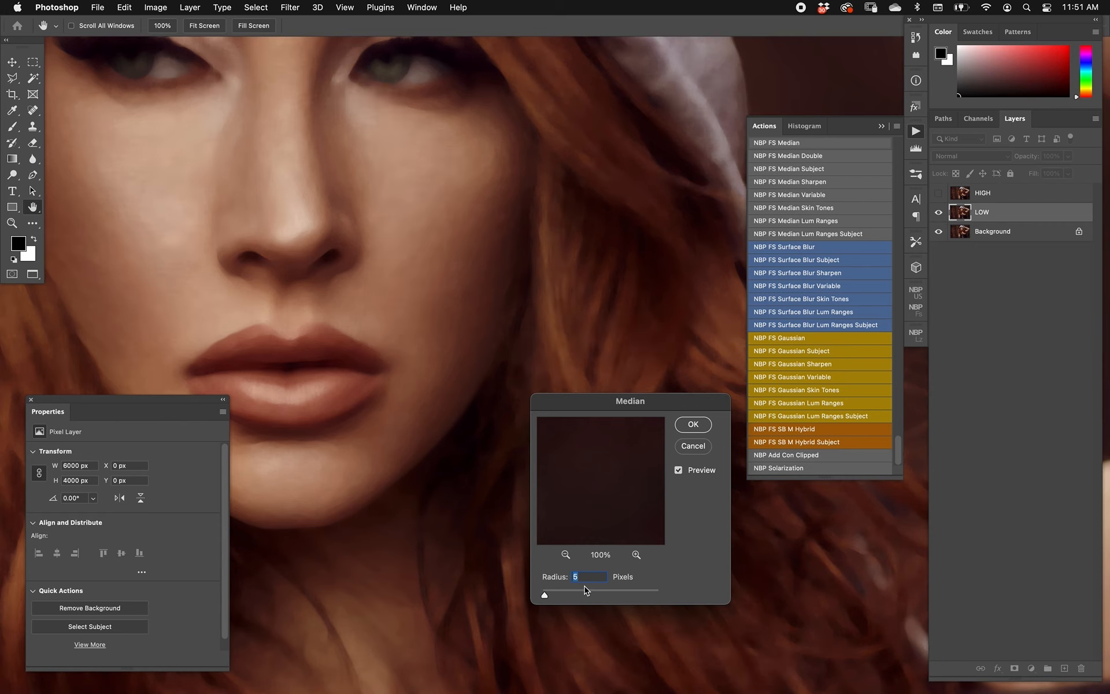
key(Up)
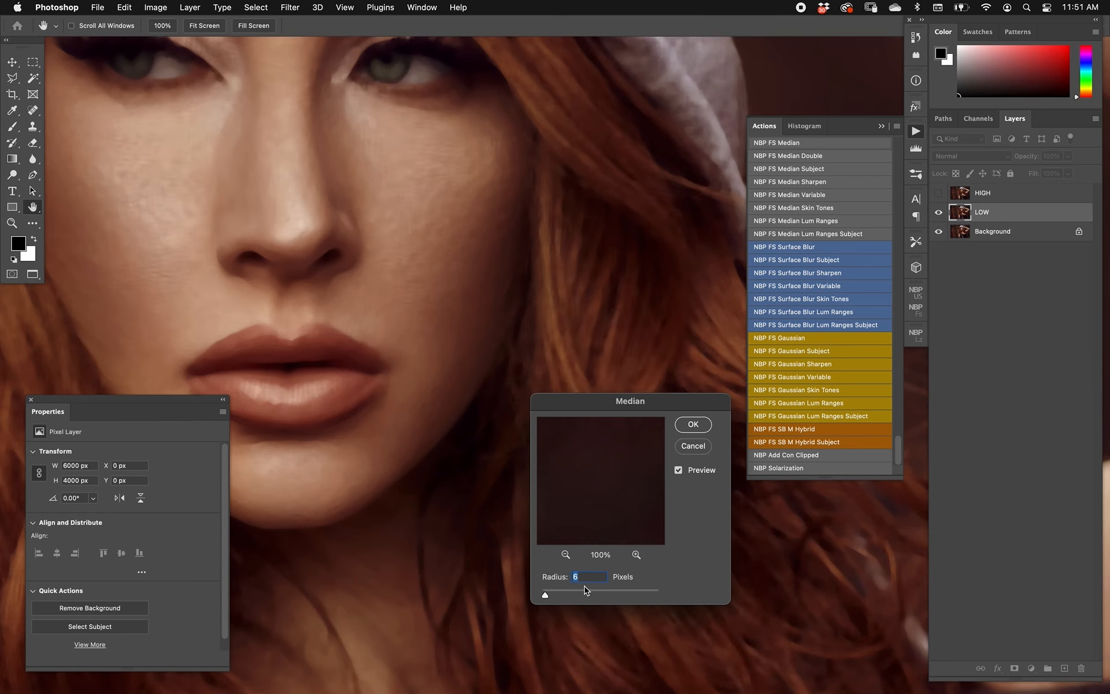
key(Return)
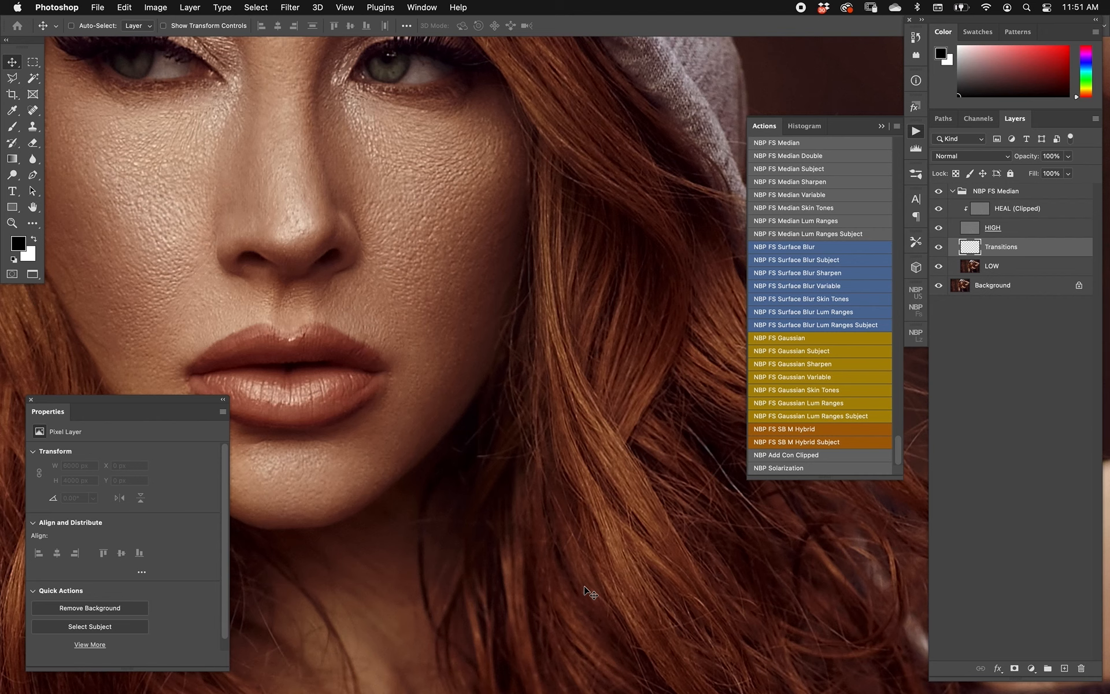
- View the LOW layer on its own, restore the visibility of all layers, and select the Transitions layer
click(977, 229)
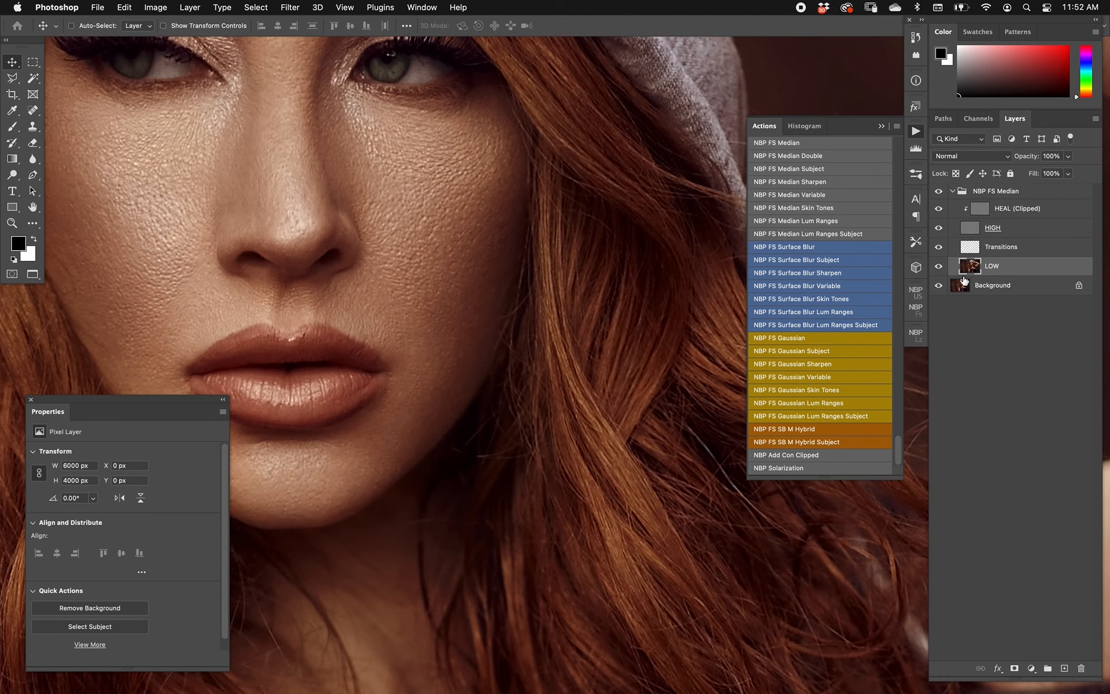
alt+click(939, 266)
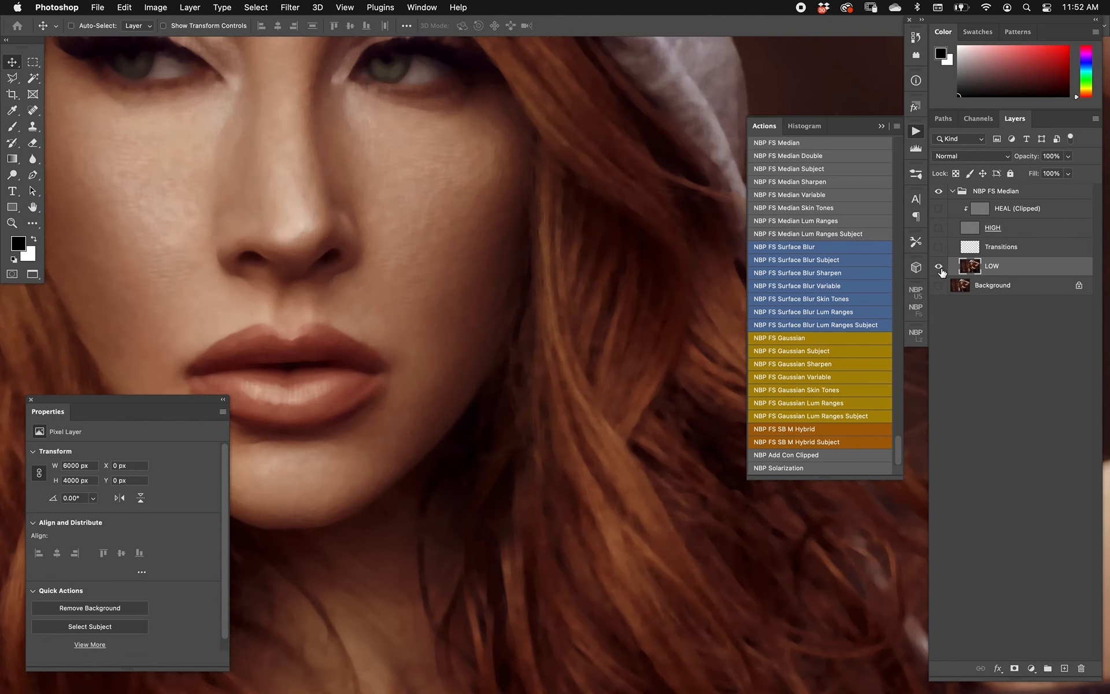
alt+click(939, 266)
click(970, 253)
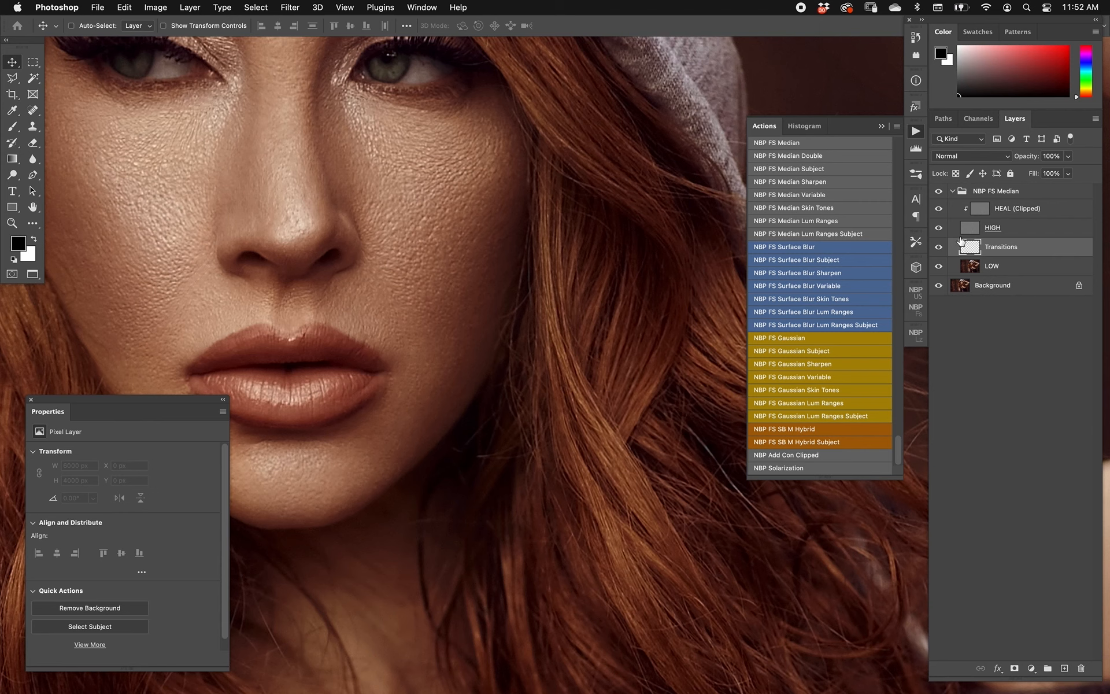
- Heal spots near the inner eye corner and on the nose on the HEAL (Clipped) layer using the Spot Healing Brush
click(977, 211)
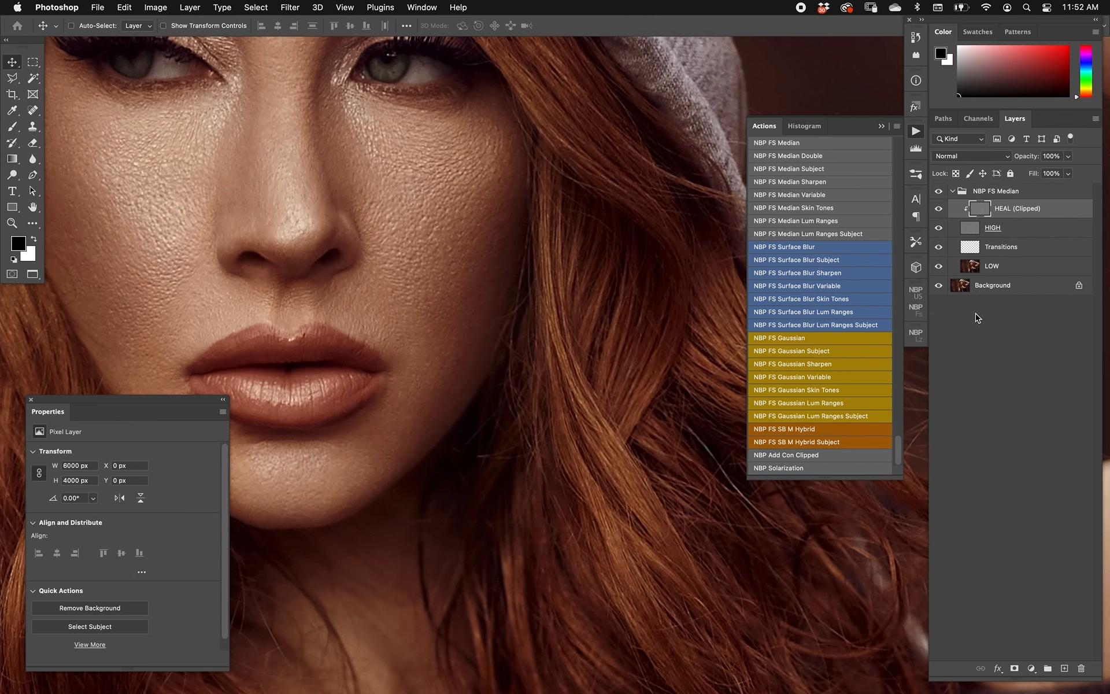
drag(454, 302, 529, 417)
key(j)
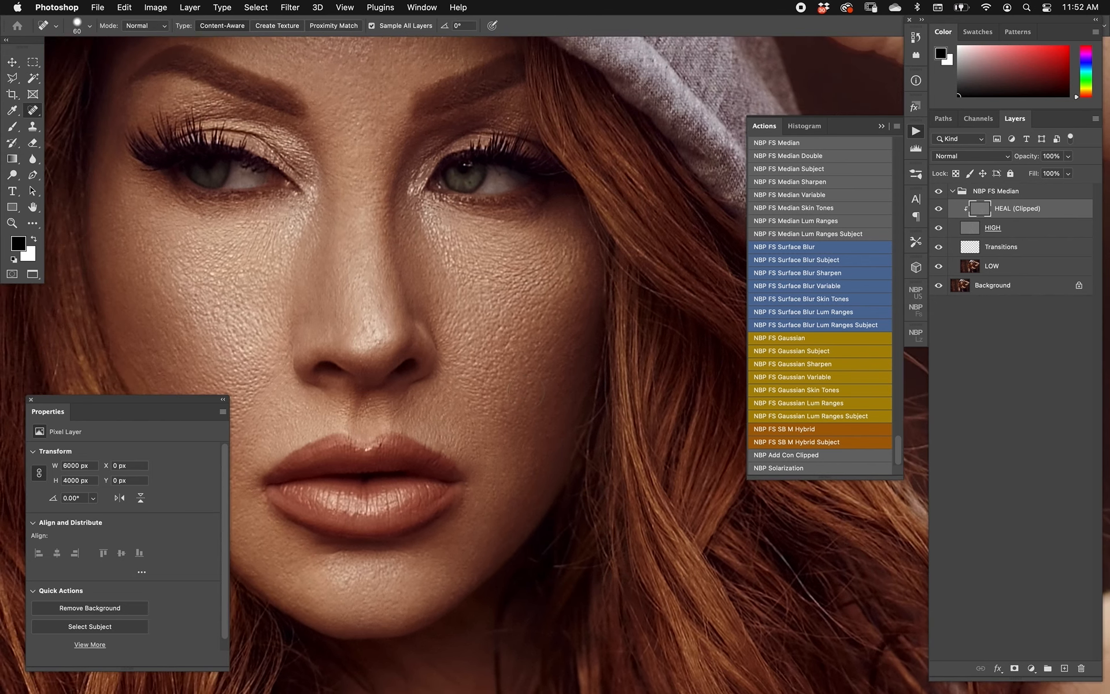
click(372, 26)
key(bracketleft)
key(bracketleft)
key(bracketleft)
key(bracketleft)
key(bracketleft)
key(bracketright)
drag(438, 188, 446, 191)
key(bracketright)
drag(361, 324, 372, 339)
- Heal the cheek texture with a smaller Healing Brush that samples the current layer only
key(shift+j)
key(bracketleft)
key(bracketleft)
key(bracketleft)
key(bracketleft)
key(bracketleft)
key(bracketleft)
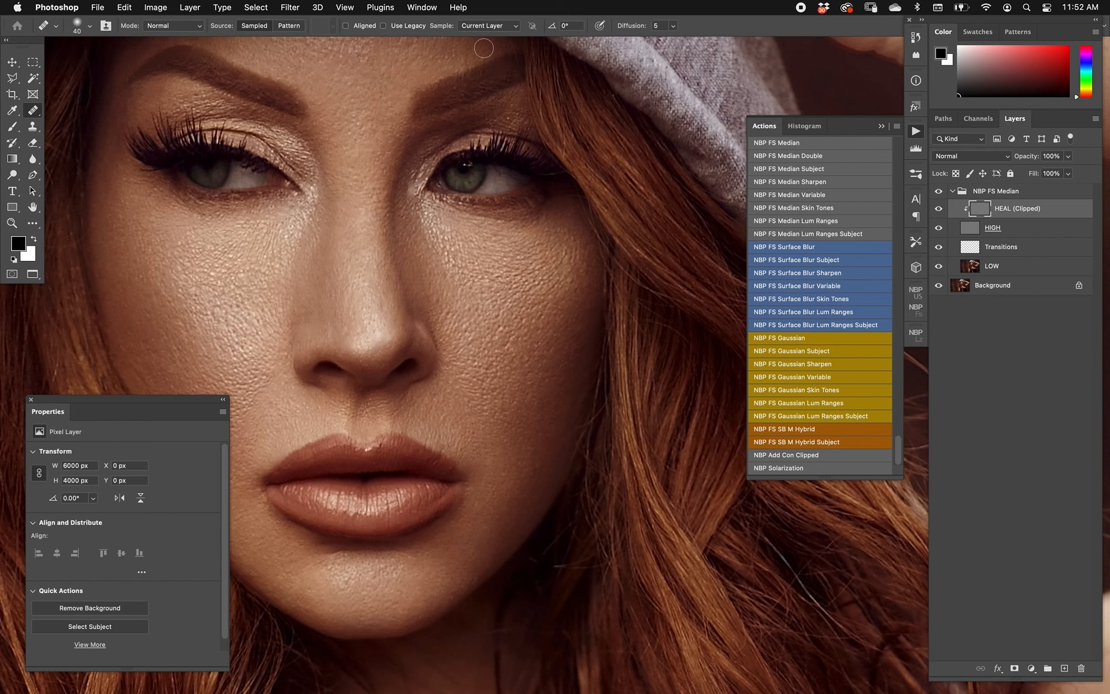
click(488, 26)
click(483, 26)
alt+click(483, 355)
click(489, 311)
key(bracketleft)
alt+click(485, 313)
click(516, 344)
- Heal the skin texture along the nose with the Healing Brush, sampling clean skin nearby
click(401, 278)
alt+click(381, 284)
click(380, 295)
alt+click(383, 277)
click(372, 263)
click(369, 277)
alt+click(370, 250)
click(426, 316)
- Delete the NBP FS Median layer group
click(1016, 194)
key(Delete)
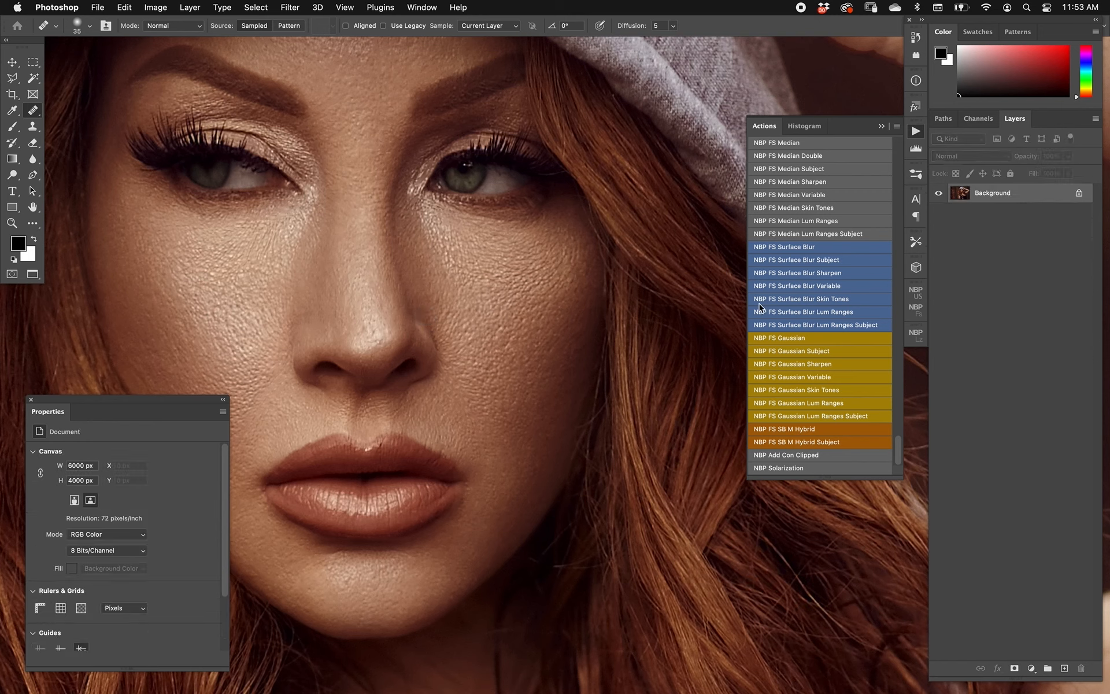
- Run the NBP FS Surface Blur action with a 12-pixel radius and a threshold of 10 levels, and delete its group
click(776, 248)
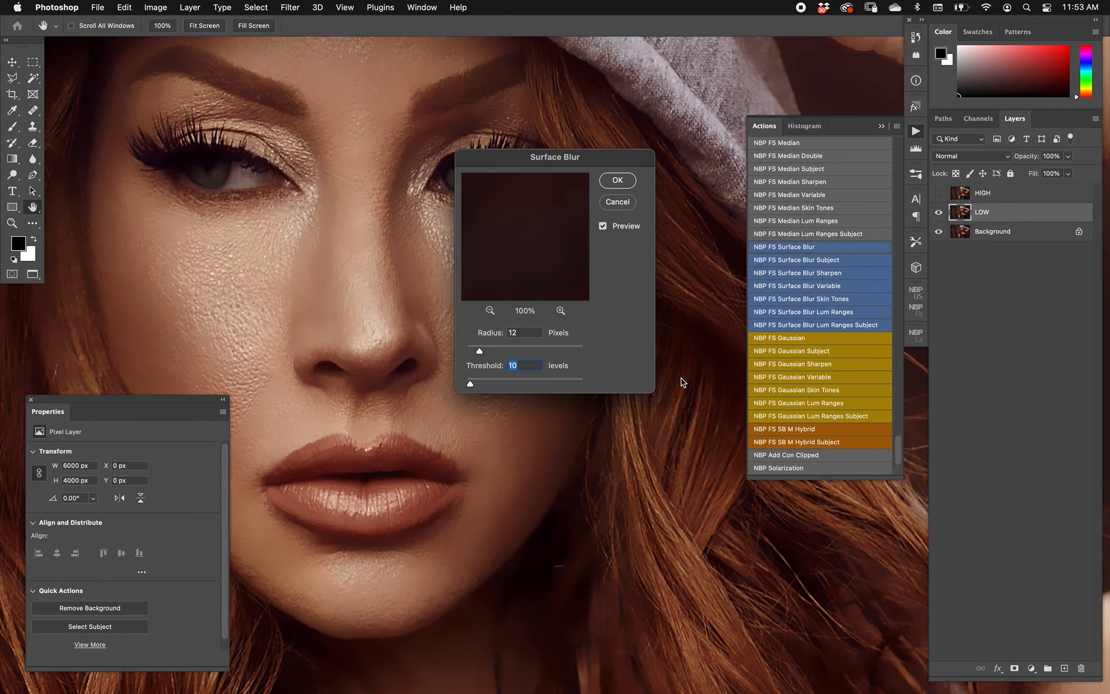
key(Return)
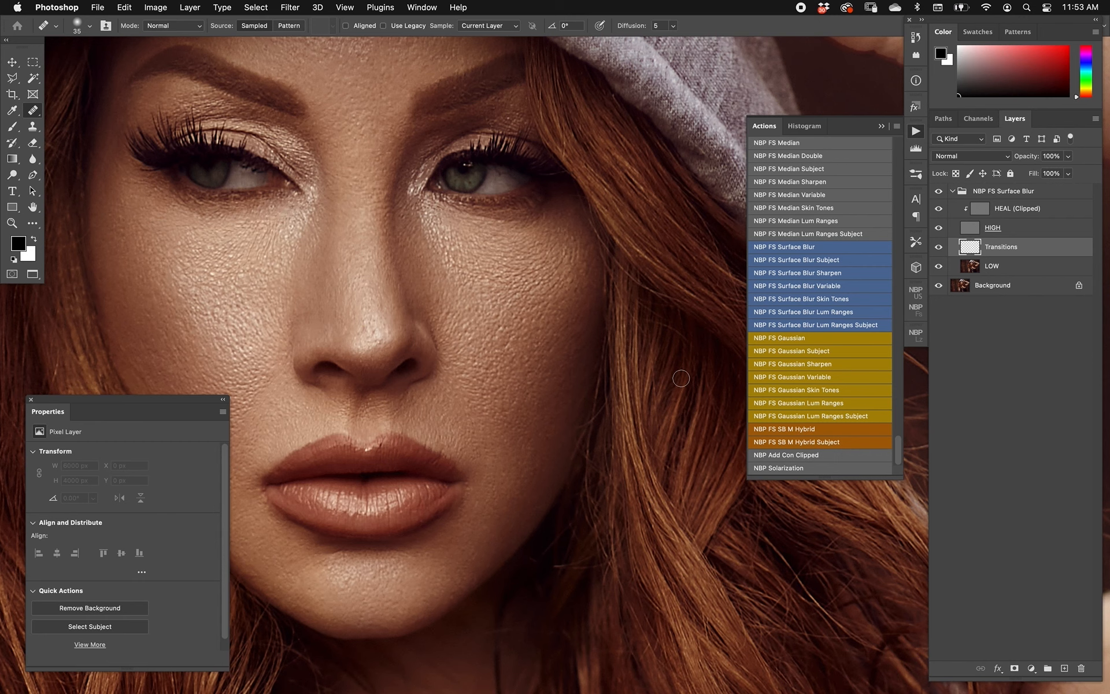
click(999, 196)
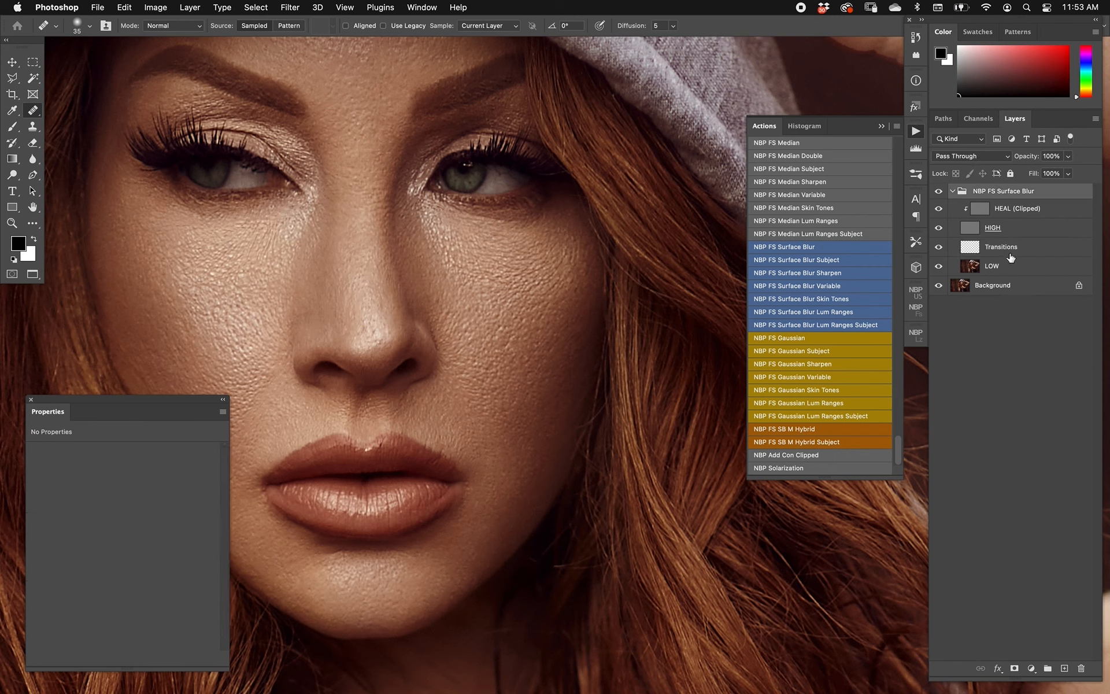
key(Delete)
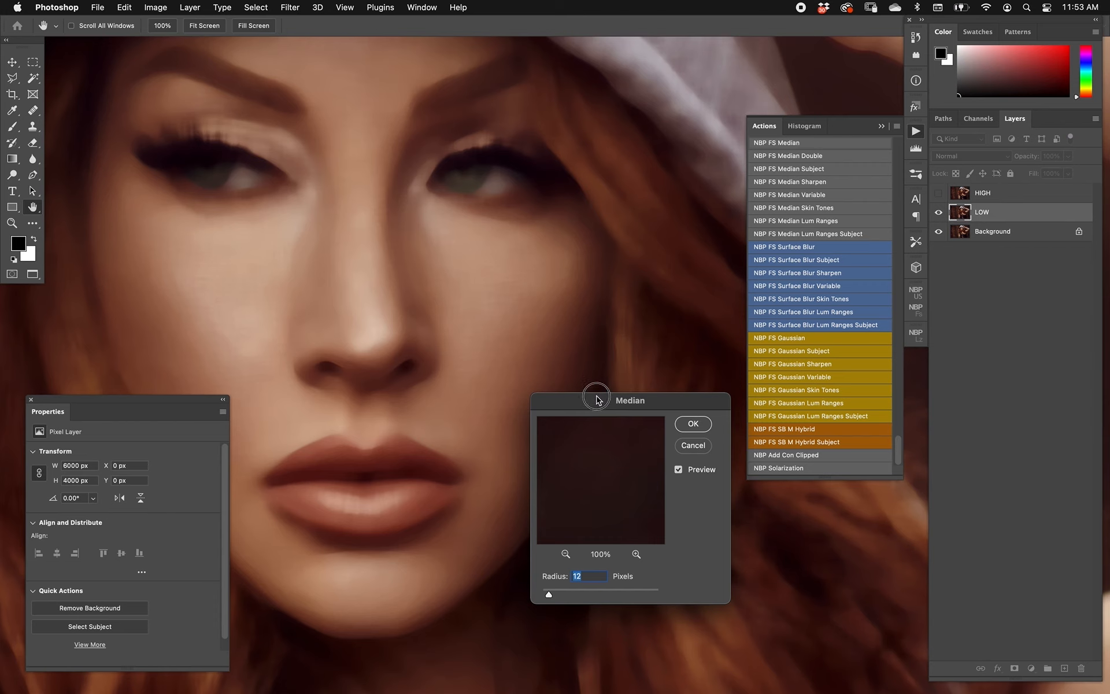
- Compare Median radii of 1, 2 and 4 pixels on the LOW layer across the face
drag(592, 399, 593, 391)
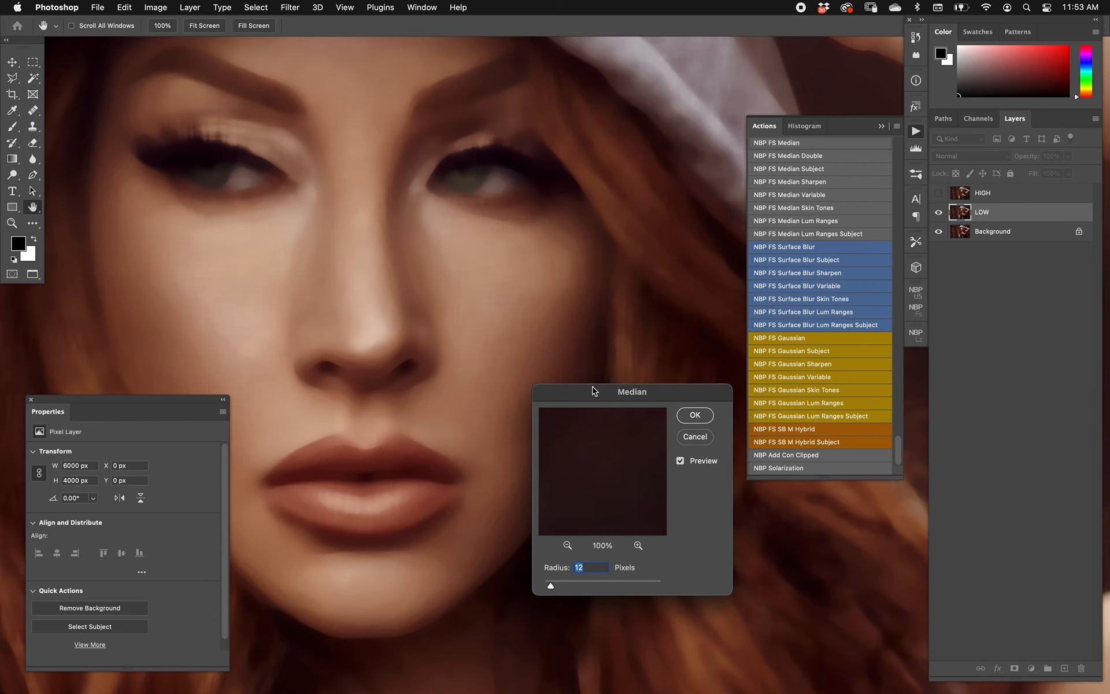
text(1)
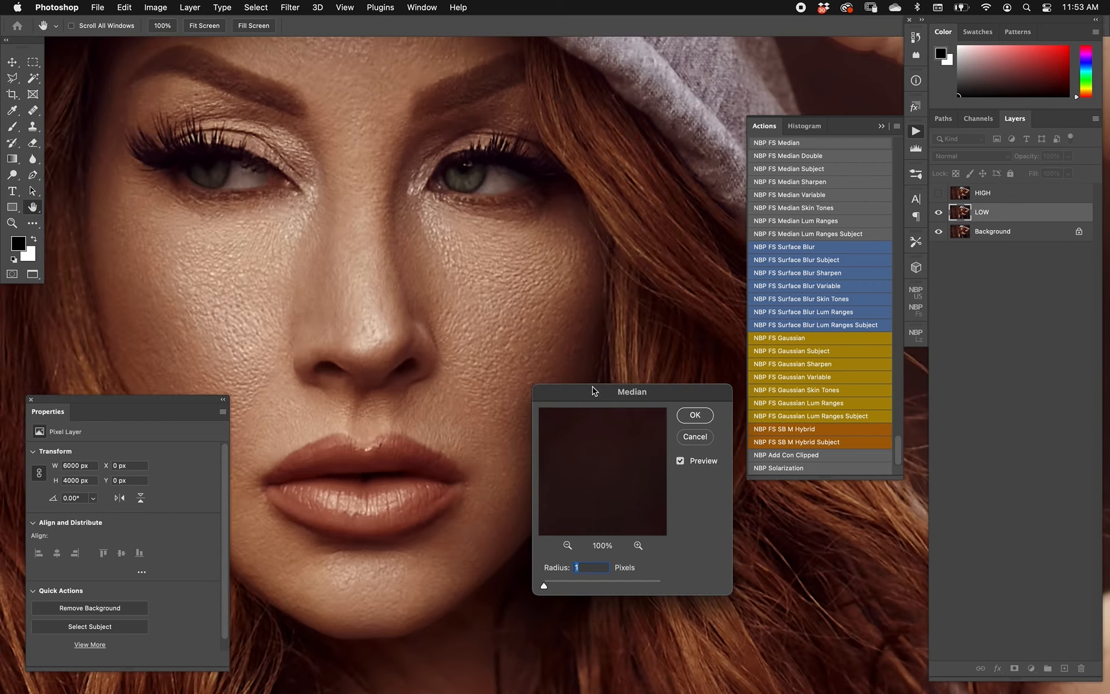
key(shift+Up)
key(Down)
key(Down)
key(Down)
key(Down)
key(Down)
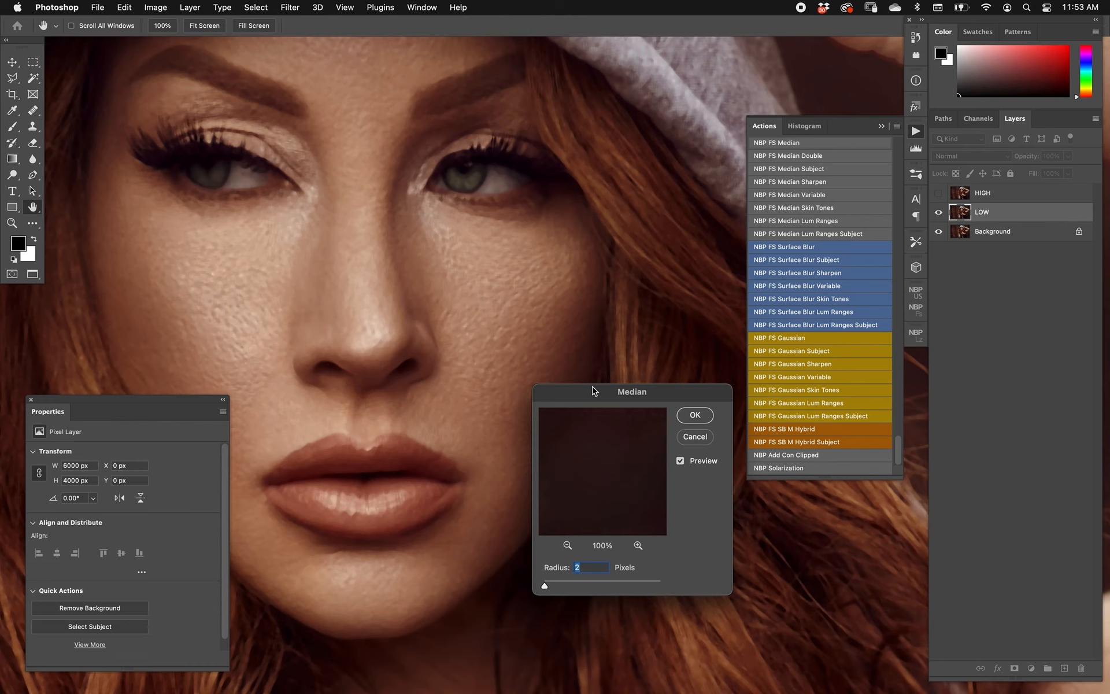
key(Up)
drag(327, 198, 369, 261)
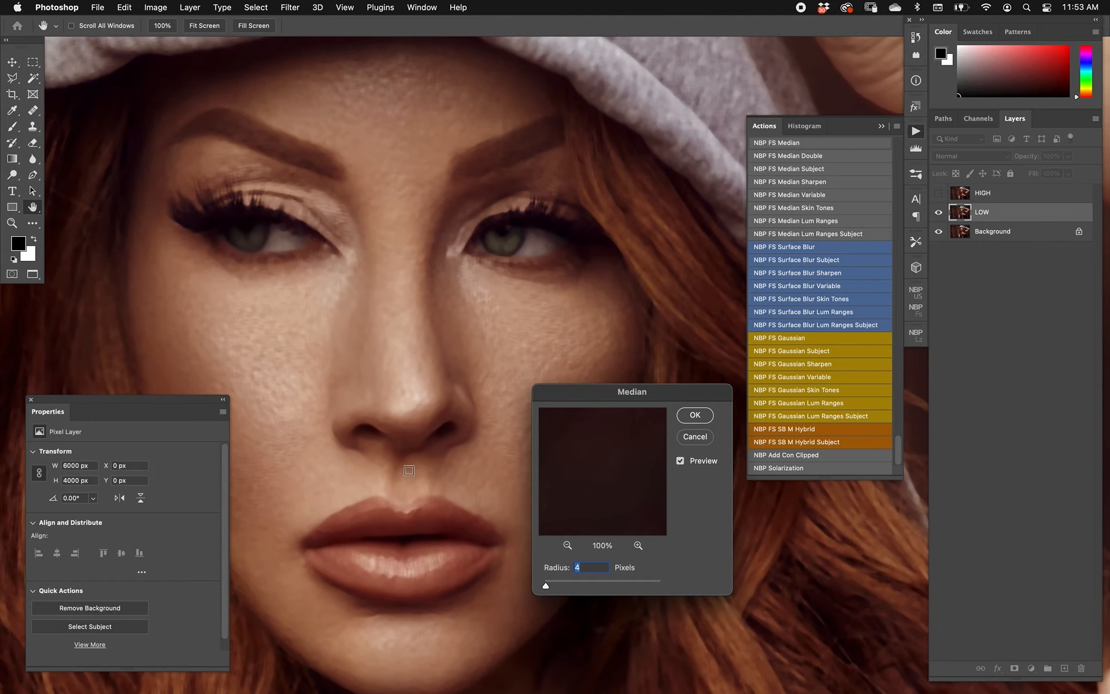
- Set the Median radius to 3 pixels and apply it to build the frequency separation group
key(Down)
key(Down)
key(Down)
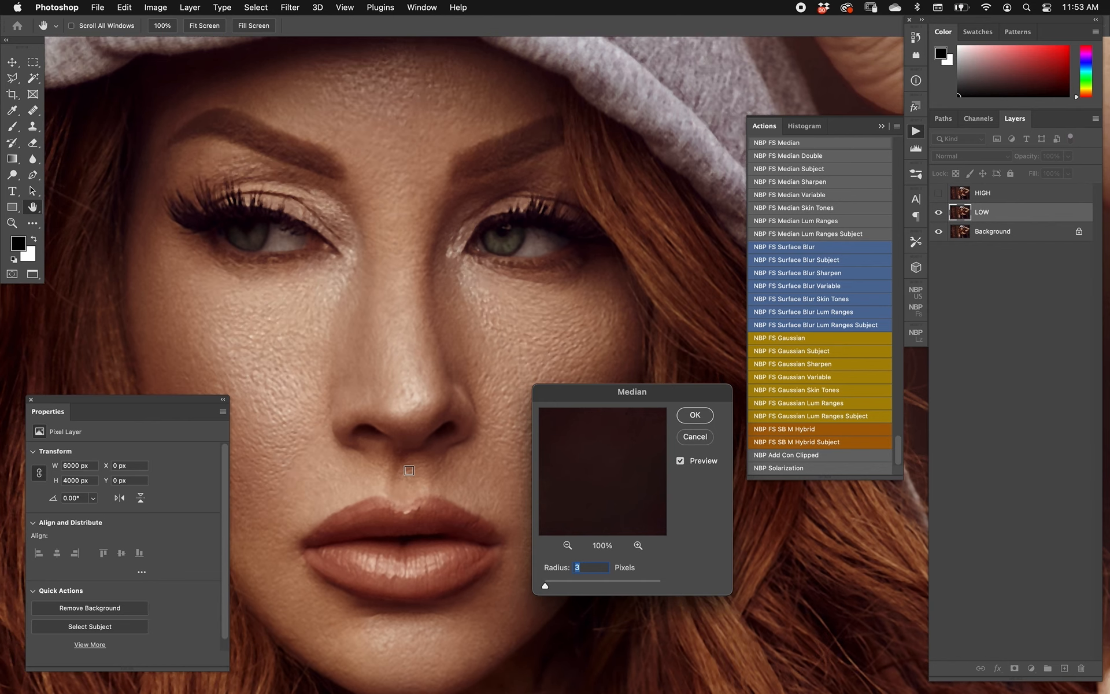
key(Return)
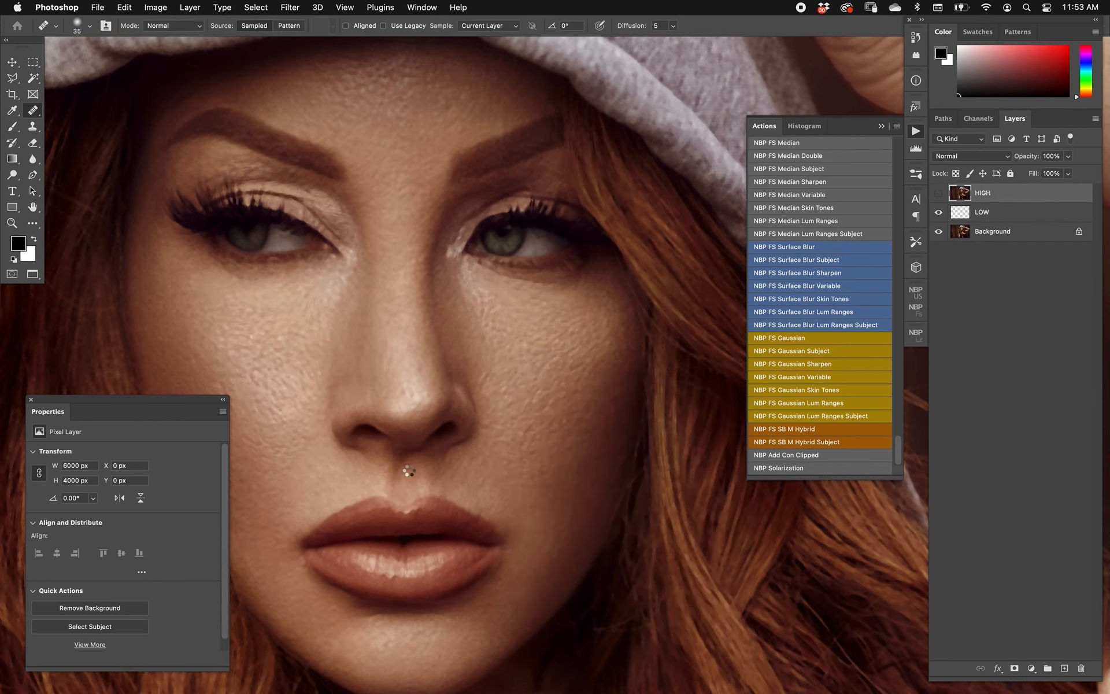
- Retouch the skin at the eyelid's inner corner on the HEAL (Clipped) layer with a size 15 Spot Healing Brush
click(985, 207)
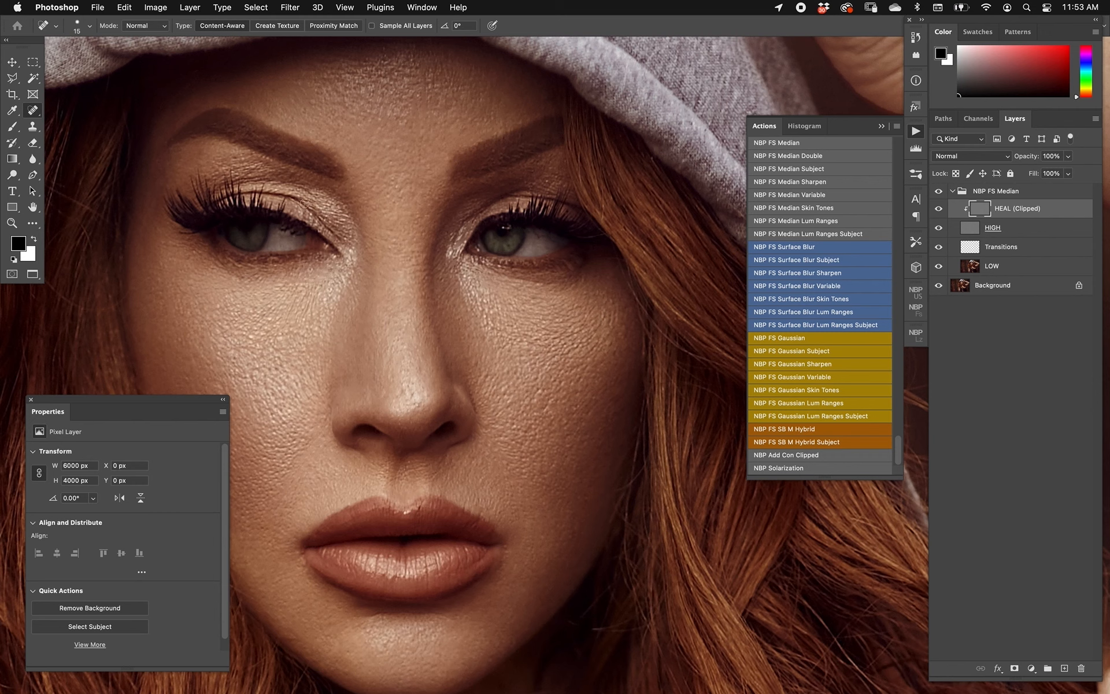
drag(299, 200, 338, 237)
mouse_move(303, 198)
mouse_down()
mouse_move(279, 197)
mouse_move(311, 193)
mouse_move(308, 204)
mouse_up()
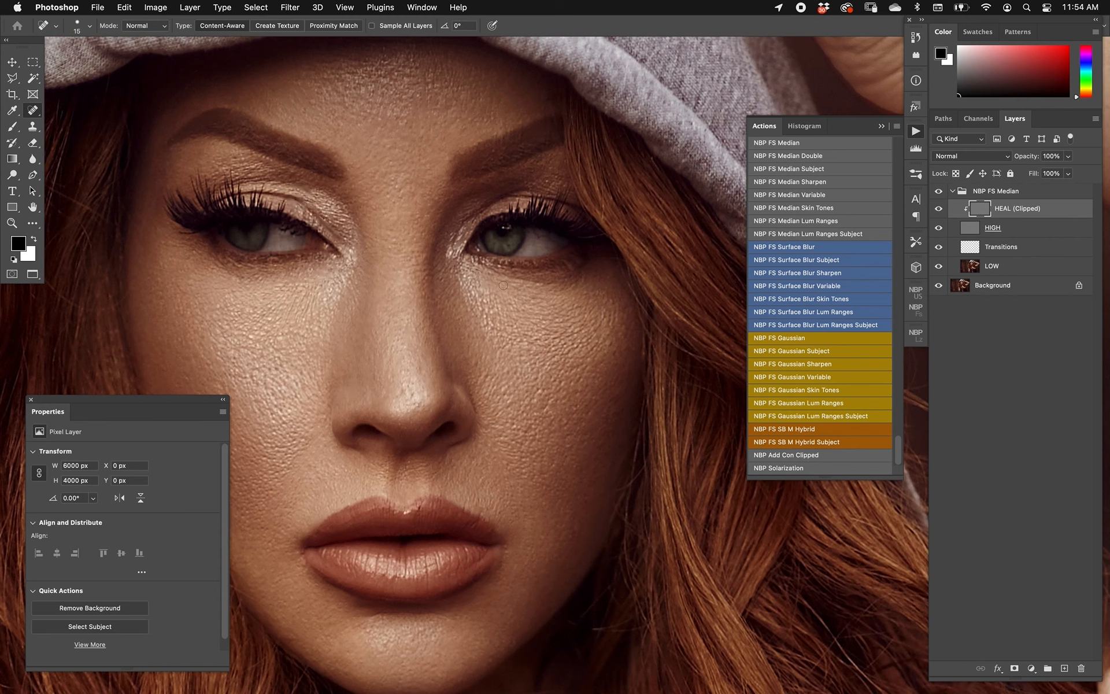
- View the LOW layer alone, restore all layers, and select the NBP FS Median group
alt+click(940, 267)
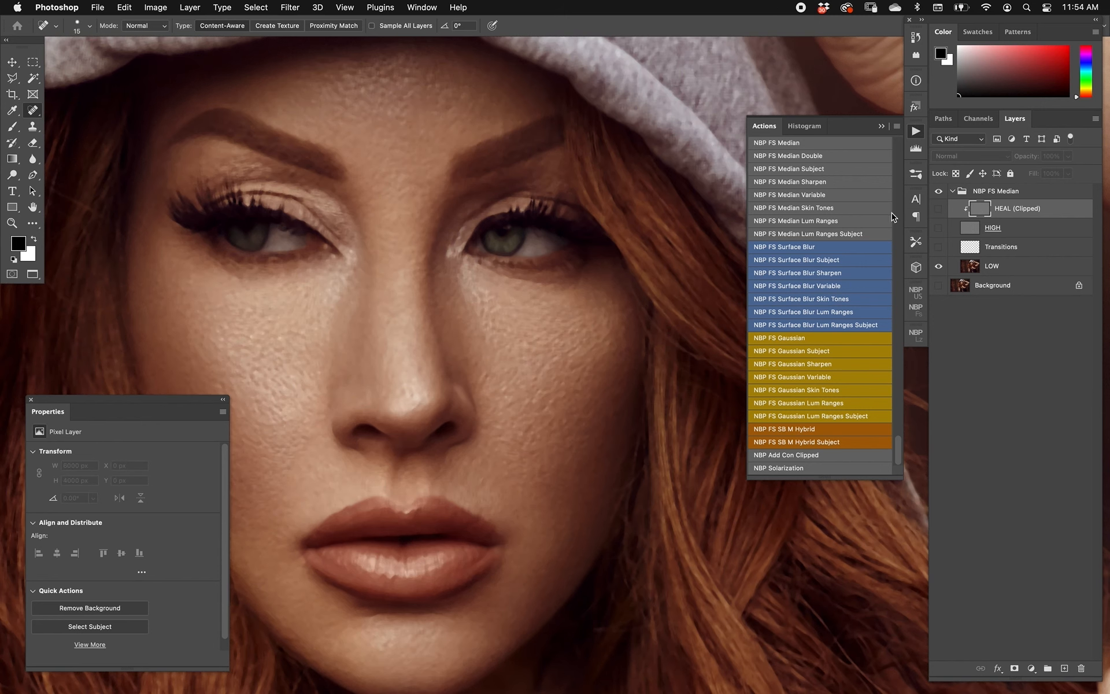
alt+click(940, 266)
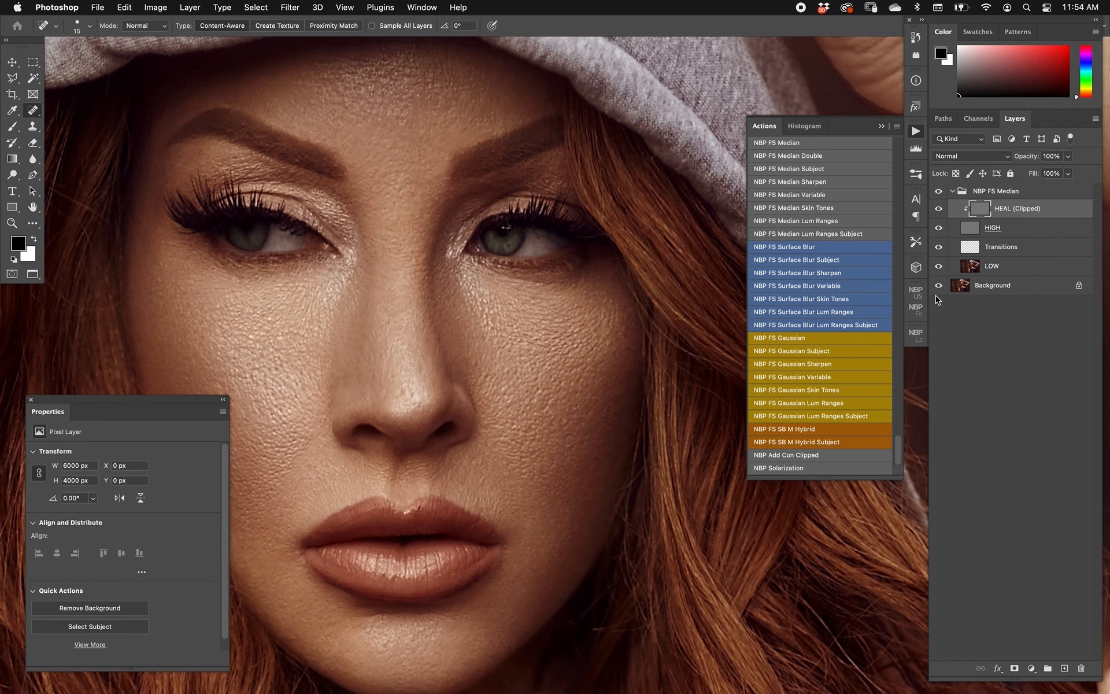
click(971, 248)
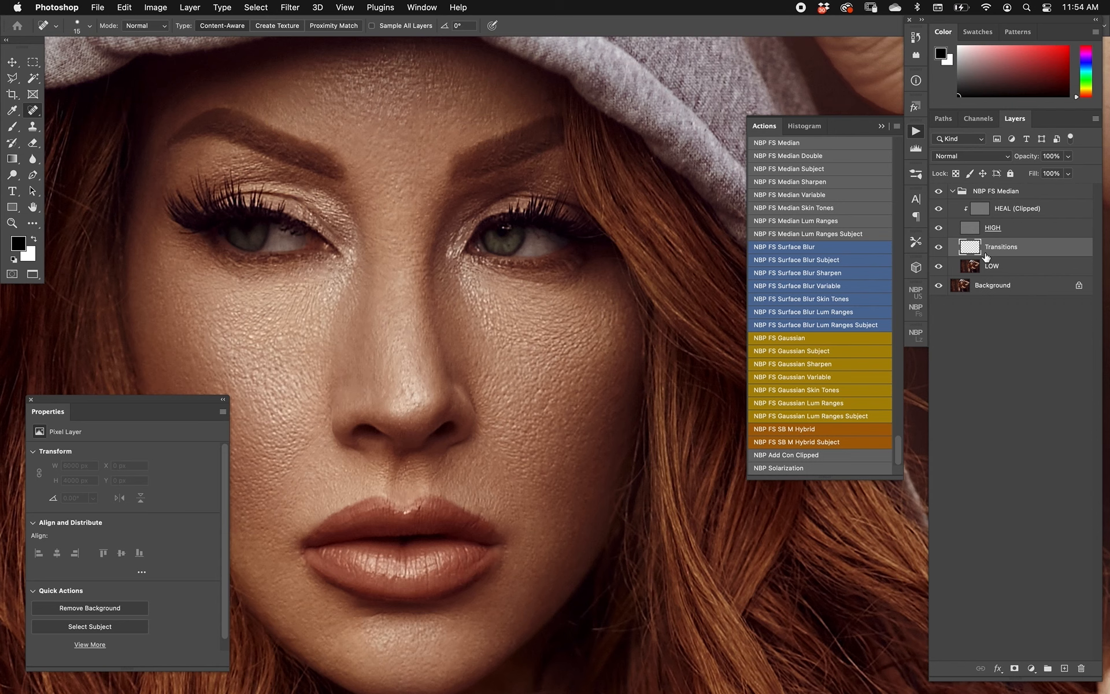
click(1041, 192)
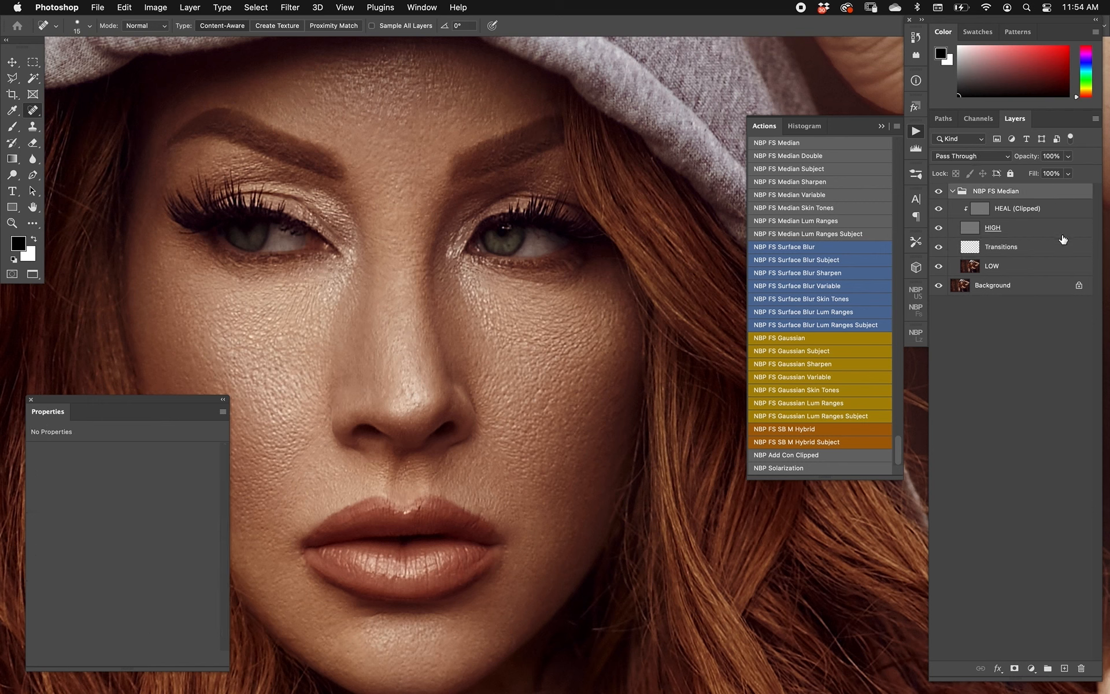
- Replace the NBP FS Median group with a new NBP FS Median separation that uses a slightly larger Median radius
key(Delete)
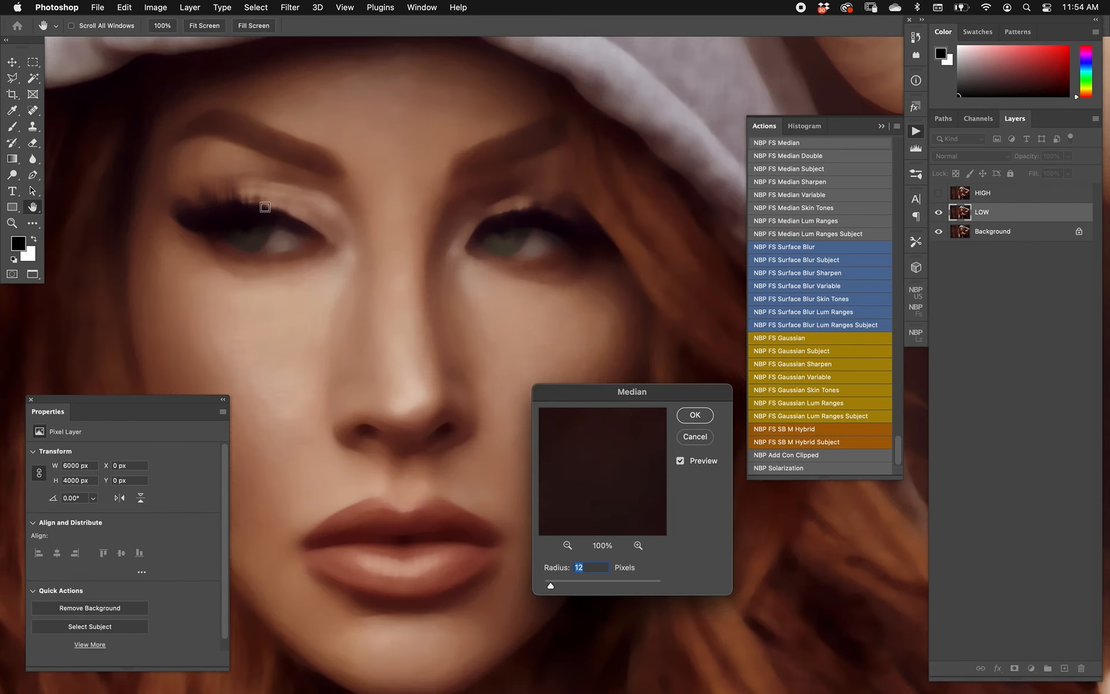
key(Up)
key(Up)
key(Return)
- Heal the texture around the eyelid's inner corner on the HEAL (Clipped) layer, and delete the NBP FS Median group
click(991, 217)
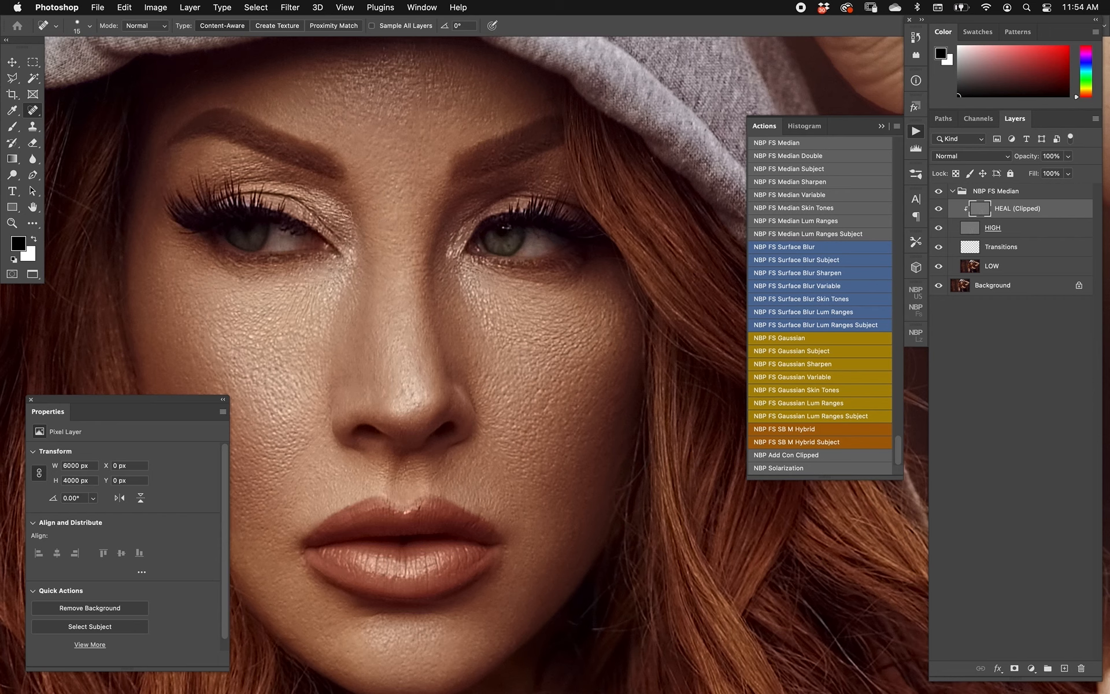
drag(299, 200, 341, 240)
mouse_move(279, 196)
mouse_down()
mouse_move(298, 200)
mouse_move(282, 197)
mouse_up()
click(276, 193)
mouse_move(281, 192)
mouse_down()
mouse_move(309, 194)
mouse_move(300, 202)
mouse_move(339, 229)
mouse_up()
click(1023, 192)
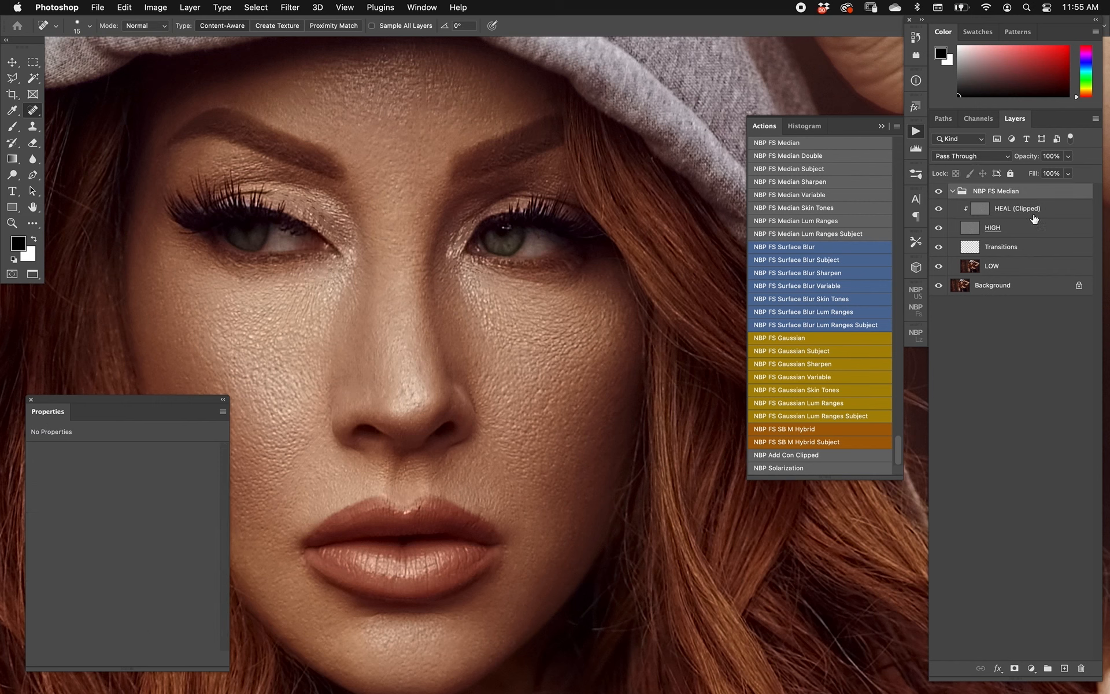
key(Delete)
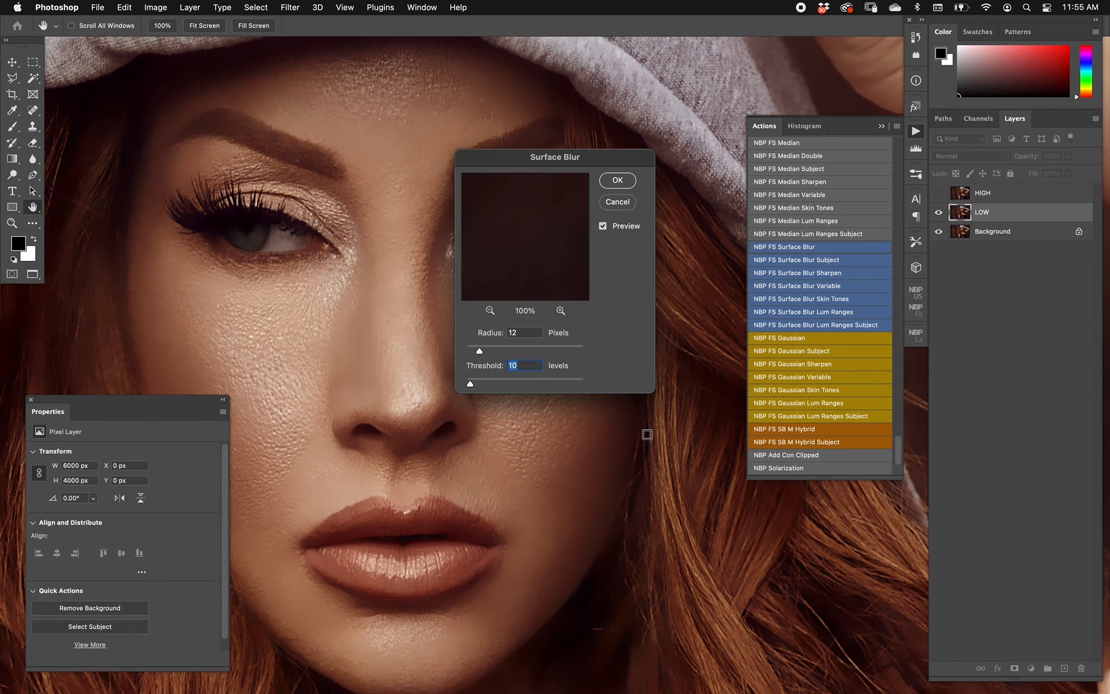
- Try a Surface Blur with radius 22 pixels and threshold 30 levels on LOW, and discard the HIGH and LOW layers
key(Tab)
key(Tab)
key(shift+Up)
key(shift+Up)
key(shift+Tab)
key(shift+Up)
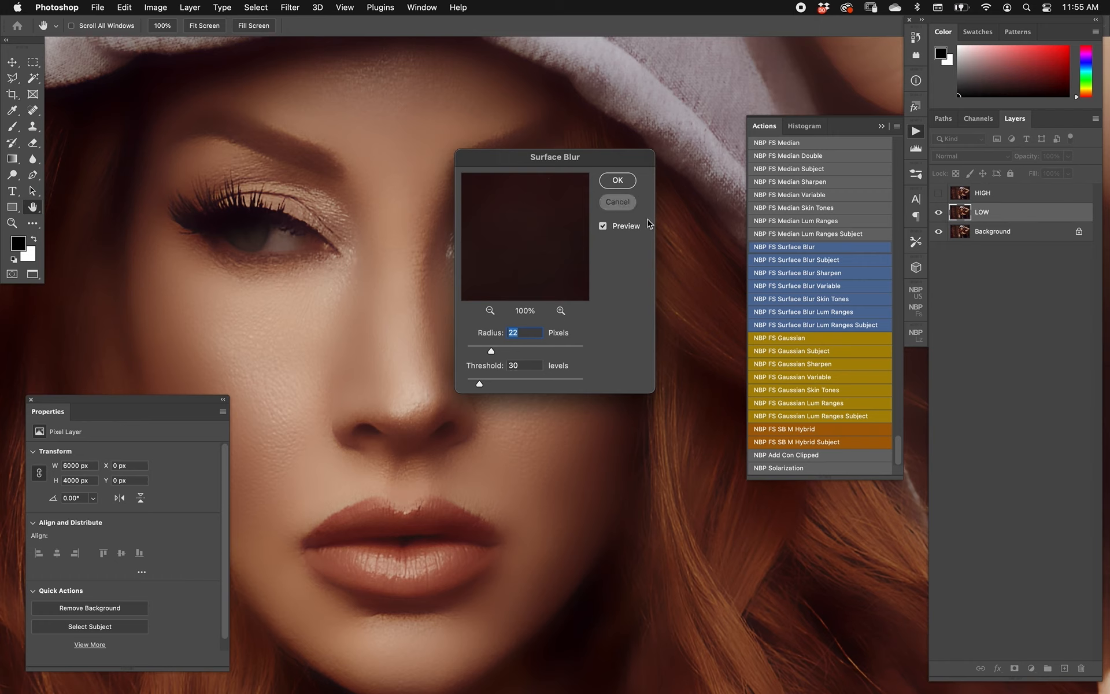
click(618, 201)
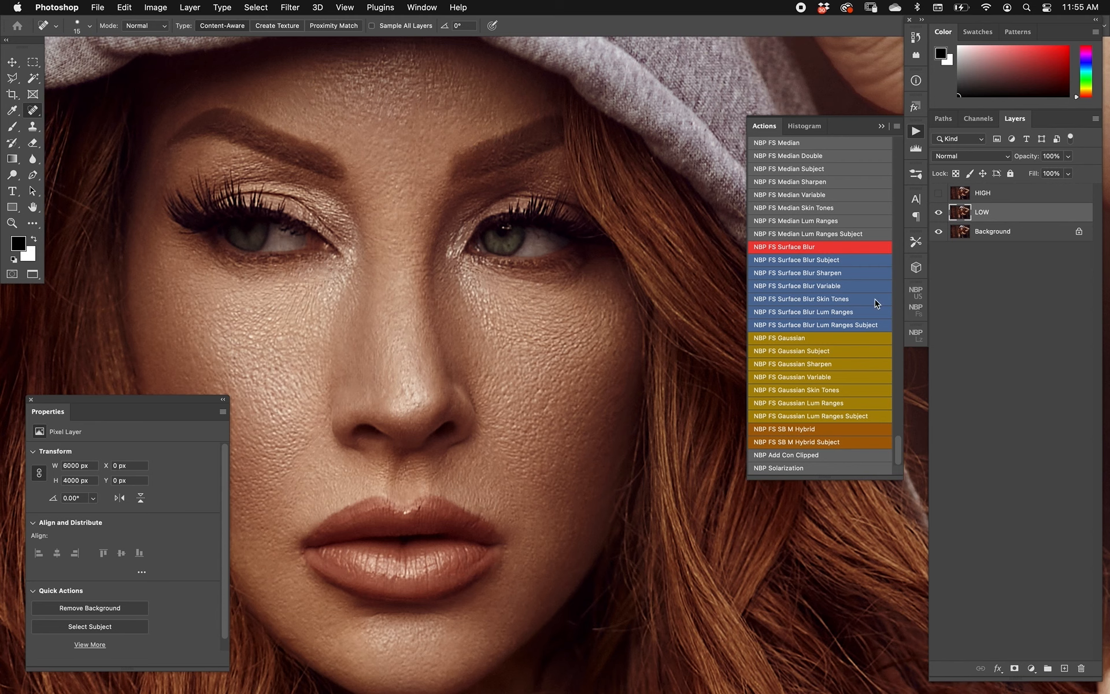
shift+click(990, 198)
key(Delete)
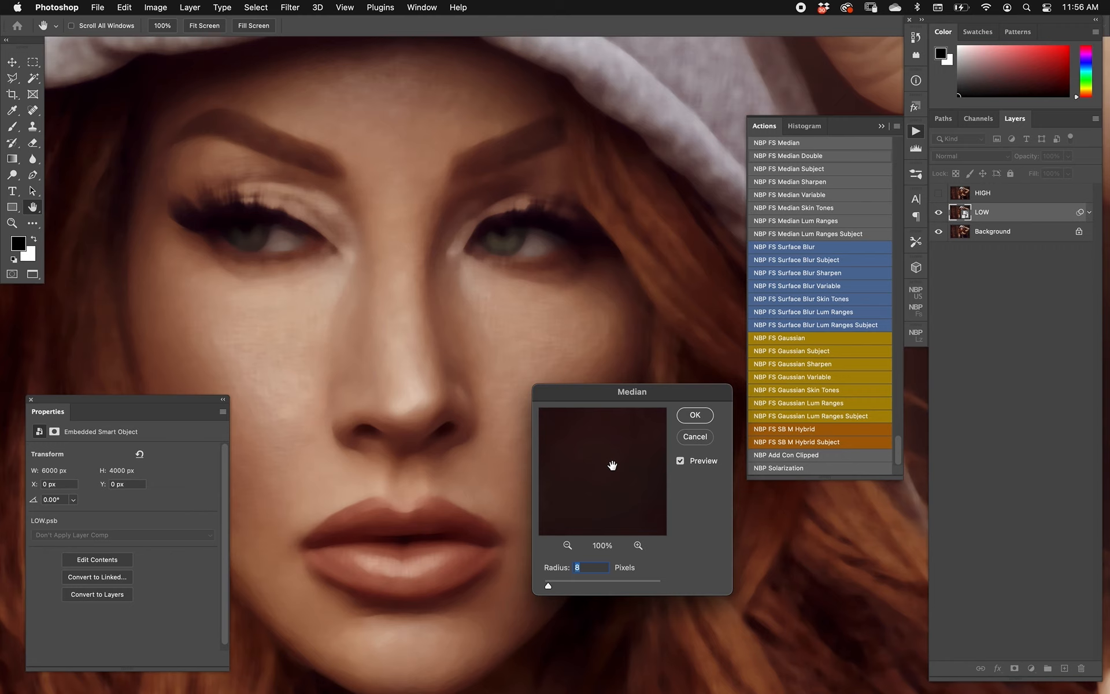
- Build an NBP FS Median Double group from two Median passes, the second with a 12-pixel radius
text(12)
key(Return)
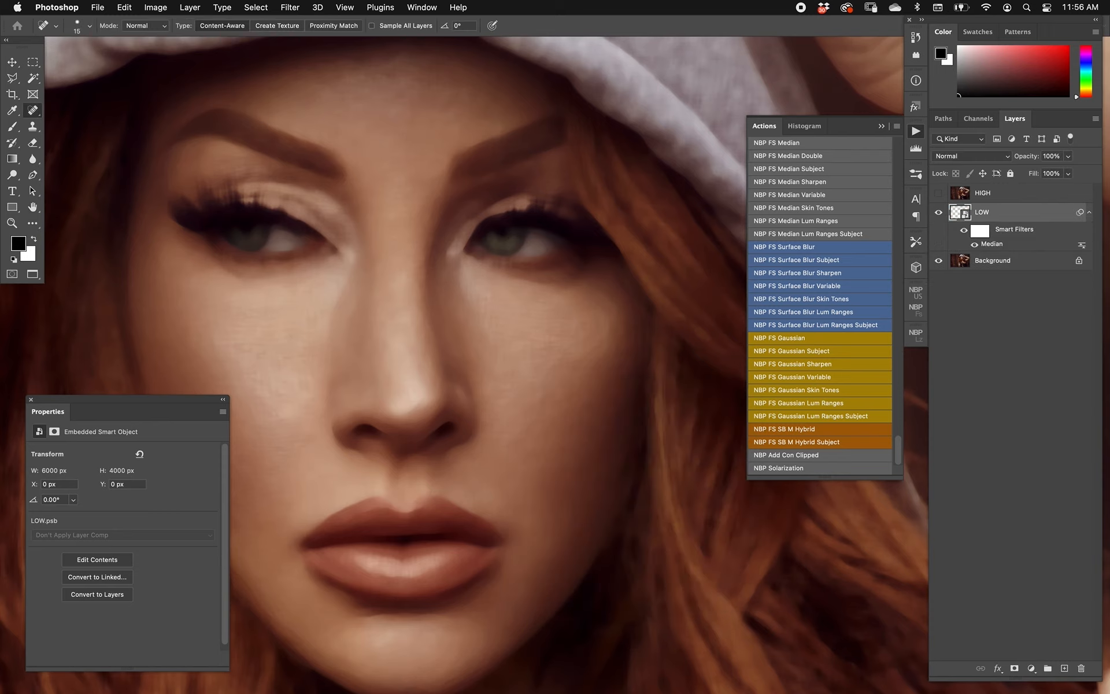
text(12)
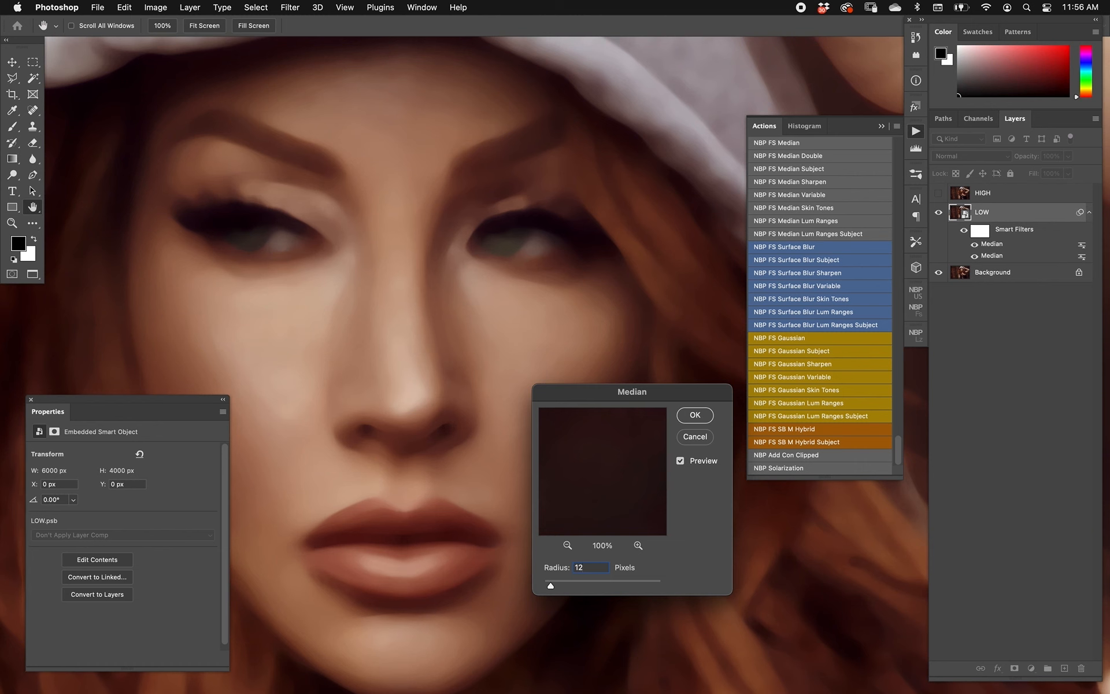
key(Return)
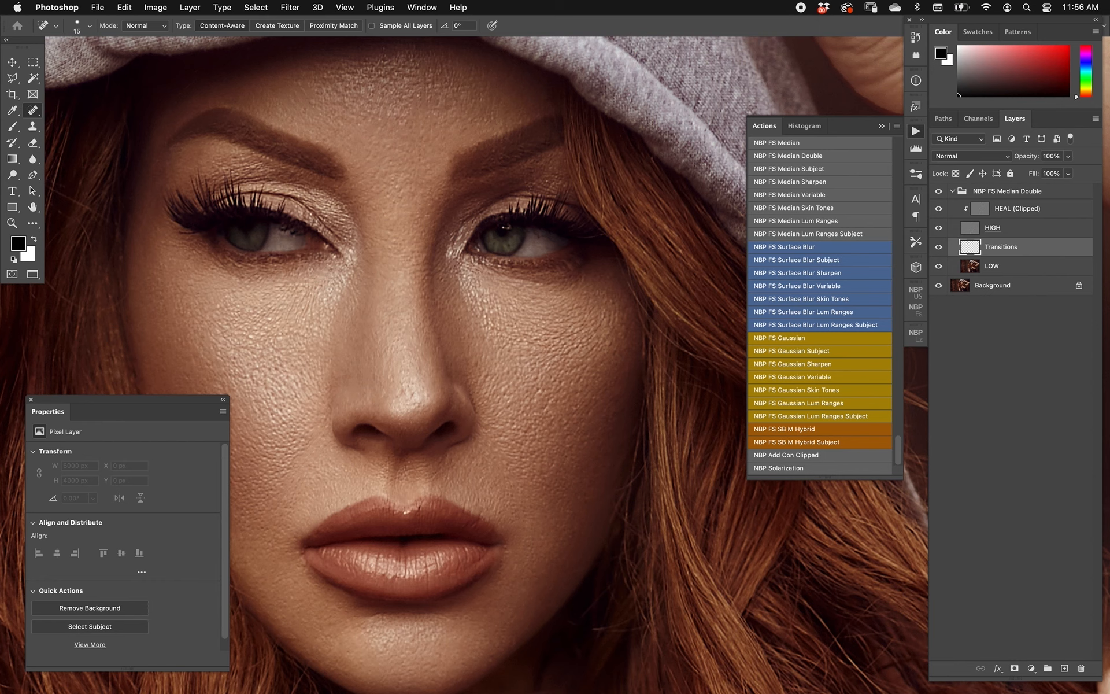
- Paint sampled skin tones over the cheek and jaw on the Transitions layer with a size 175 Brush at 4% flow
key(b)
key(shift+0)
key(shift+4)
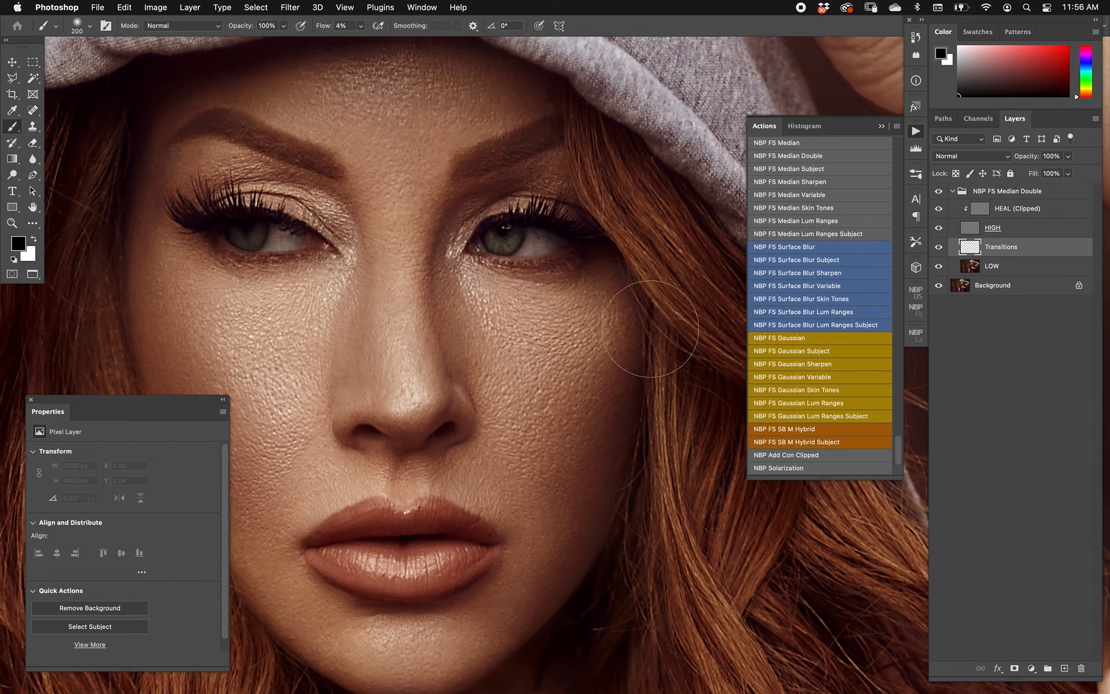
key(bracketleft)
alt+click(435, 295)
mouse_move(598, 503)
mouse_down()
mouse_move(584, 498)
mouse_move(624, 350)
mouse_move(584, 407)
mouse_move(543, 382)
mouse_move(549, 355)
mouse_up()
alt+click(601, 340)
alt+click(626, 331)
drag(625, 329, 562, 475)
alt+click(532, 365)
mouse_move(525, 320)
mouse_down()
mouse_move(508, 421)
mouse_move(492, 315)
mouse_move(558, 296)
mouse_move(624, 342)
mouse_up()
alt+click(546, 306)
alt+click(579, 314)
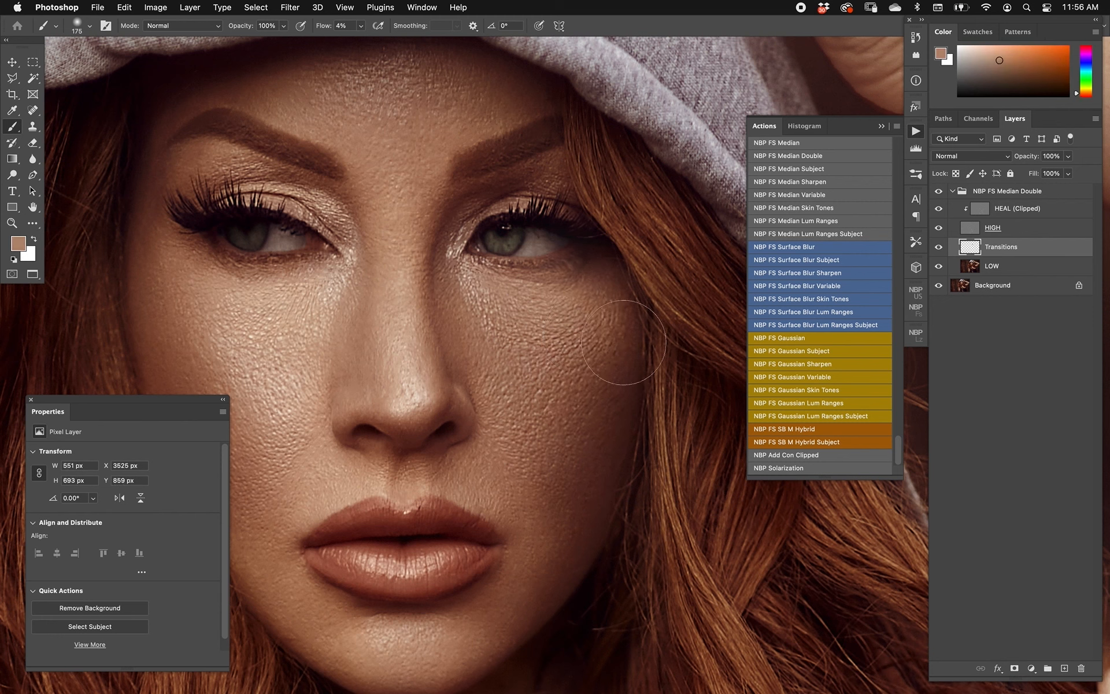
alt+click(619, 412)
drag(617, 419, 605, 413)
alt+click(583, 486)
mouse_move(583, 489)
mouse_down()
mouse_move(583, 514)
mouse_move(545, 581)
mouse_up()
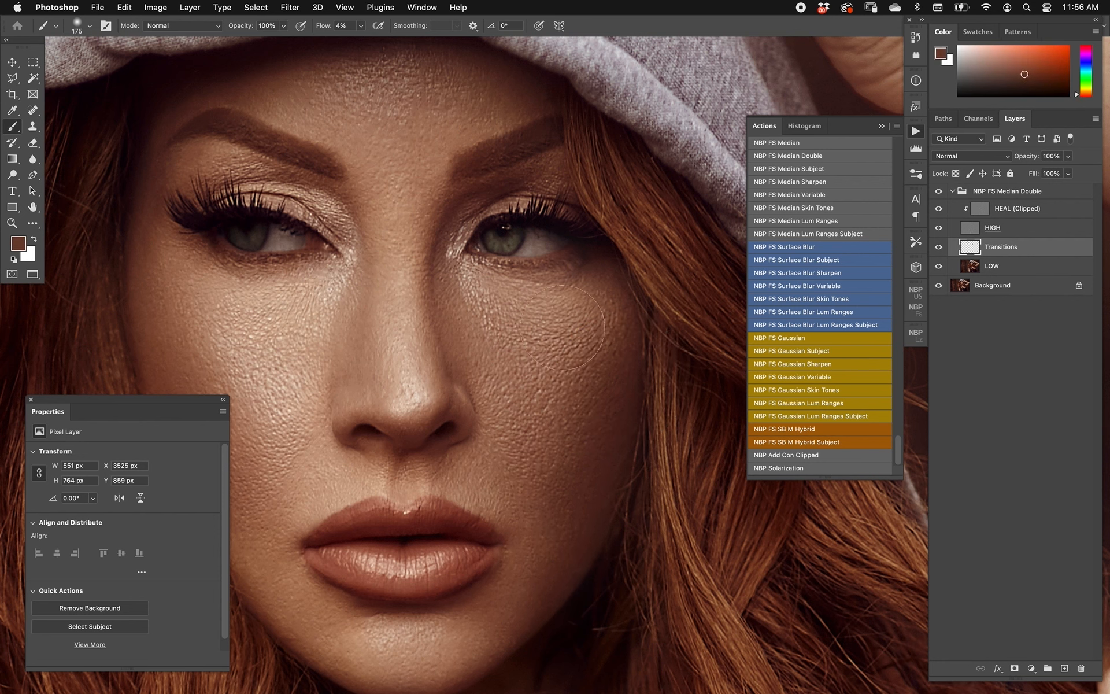
- Compare the face with the Transitions layer hidden and shown, and delete the NBP FS Median Double group
click(939, 247)
click(939, 247)
click(1007, 191)
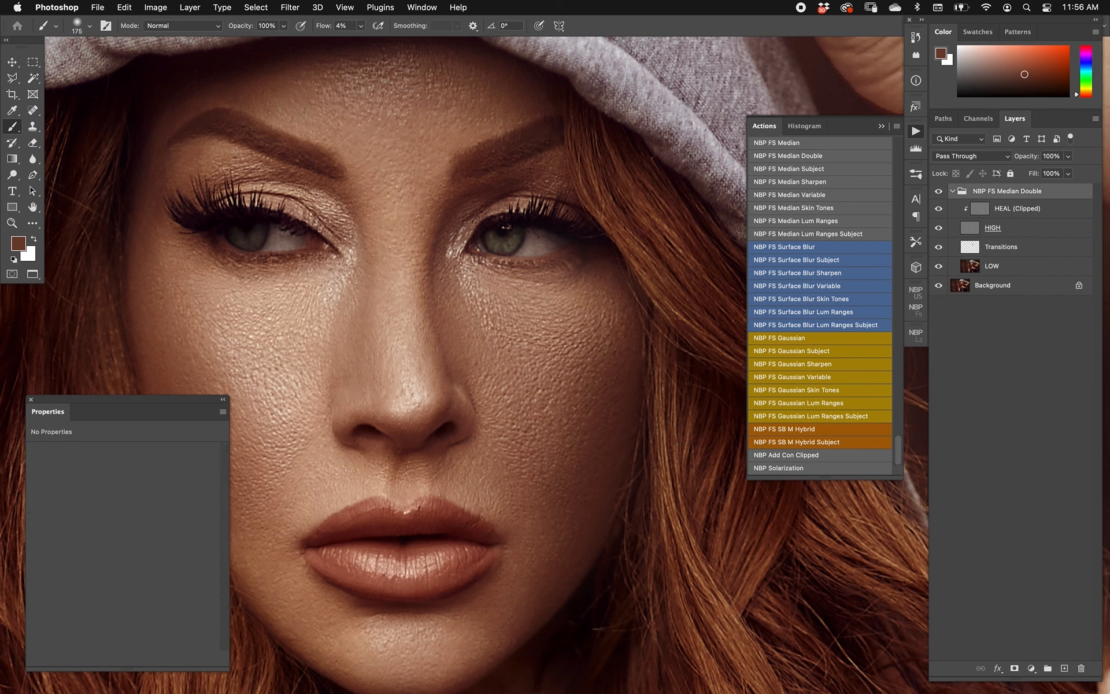
key(Delete)
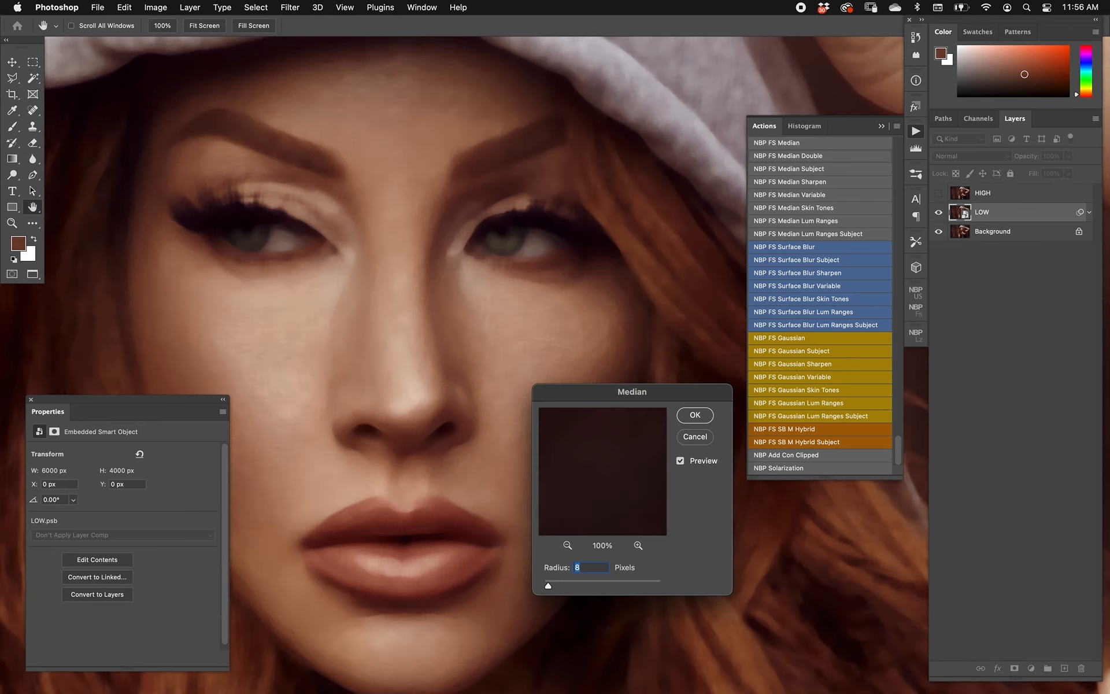
- Build a new NBP FS Median Double group with Median radii of 3 and 12 pixels
text(3)
key(Return)
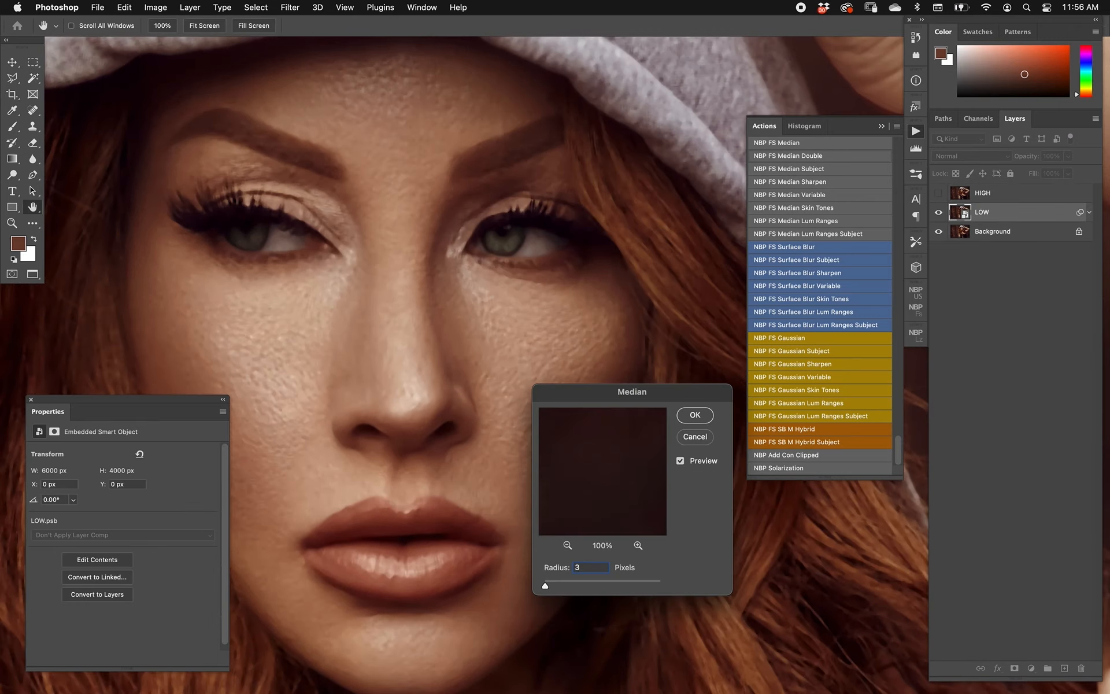
text(12)
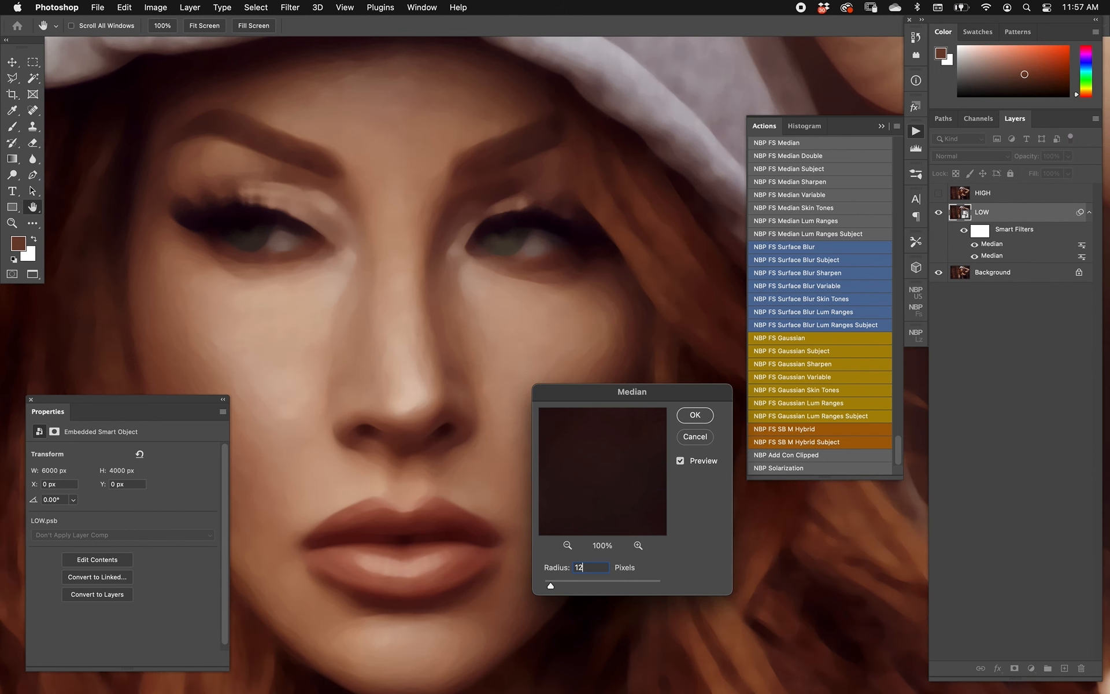
key(Return)
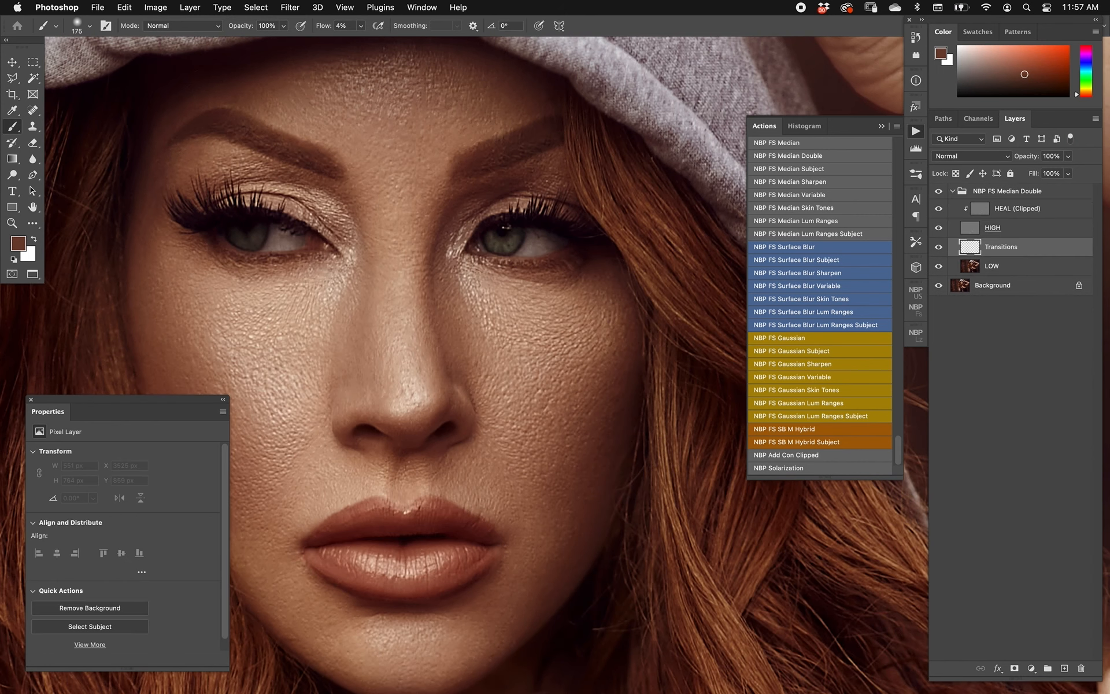
- Blend sampled light and dark skin tones across the cheek and jaw on the new group's Transitions layer with the size 175 Brush
alt+click(514, 330)
drag(513, 333, 513, 425)
alt+click(569, 370)
drag(555, 370, 523, 399)
alt+click(514, 365)
drag(510, 349, 514, 381)
alt+click(598, 445)
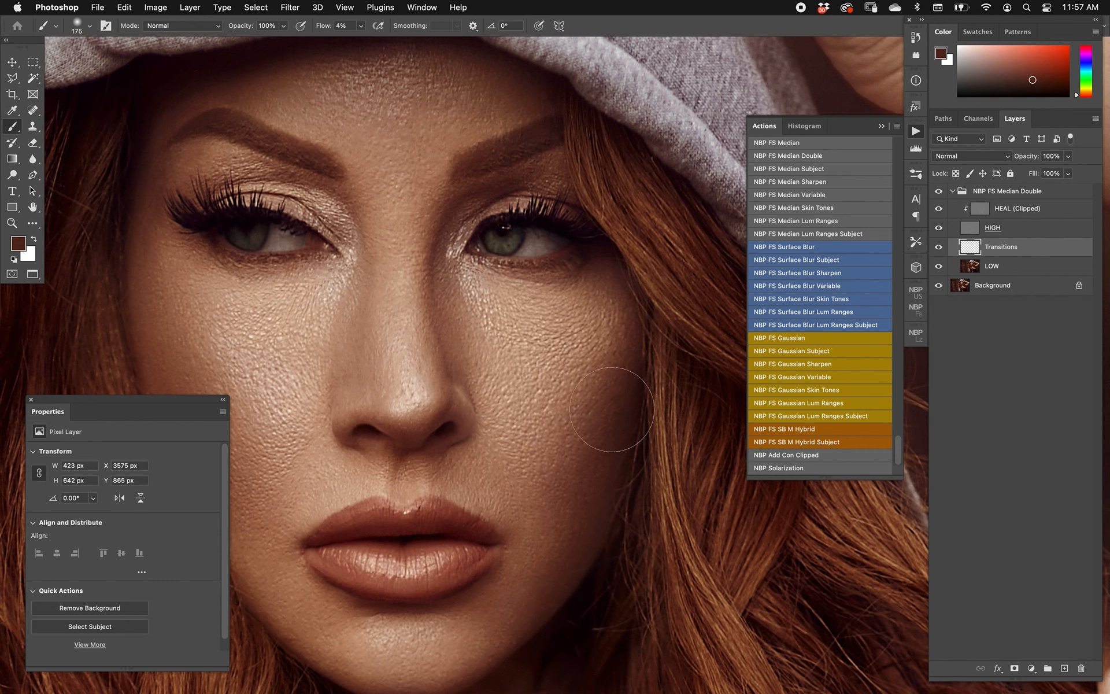
drag(612, 409, 529, 557)
alt+click(562, 367)
drag(543, 354, 528, 399)
alt+click(525, 501)
mouse_move(570, 445)
mouse_down()
mouse_move(597, 451)
mouse_move(635, 332)
mouse_up()
alt+click(604, 491)
alt+click(637, 406)
alt+click(567, 378)
mouse_move(629, 455)
mouse_down()
mouse_move(602, 386)
mouse_move(498, 343)
mouse_move(504, 425)
mouse_up()
alt+click(549, 355)
alt+click(505, 328)
alt+click(496, 421)
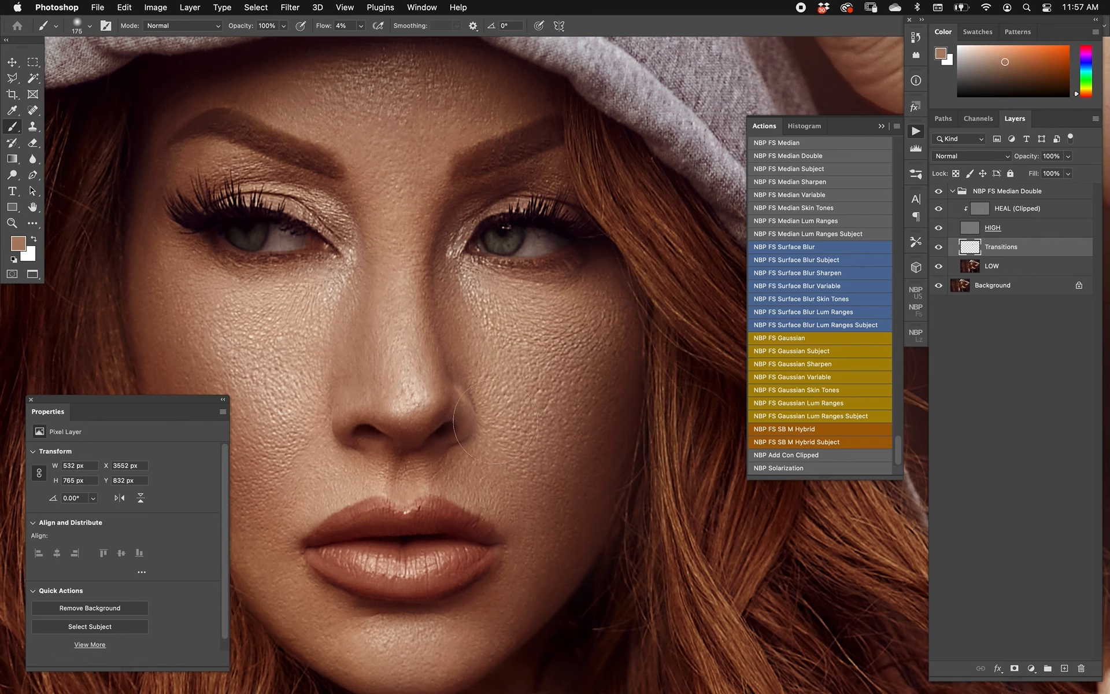
alt+click(607, 464)
drag(601, 474, 570, 542)
- Toggle the Transitions layer to check the painted blending, and remove the NBP FS Median Double group
click(939, 247)
click(939, 247)
click(987, 195)
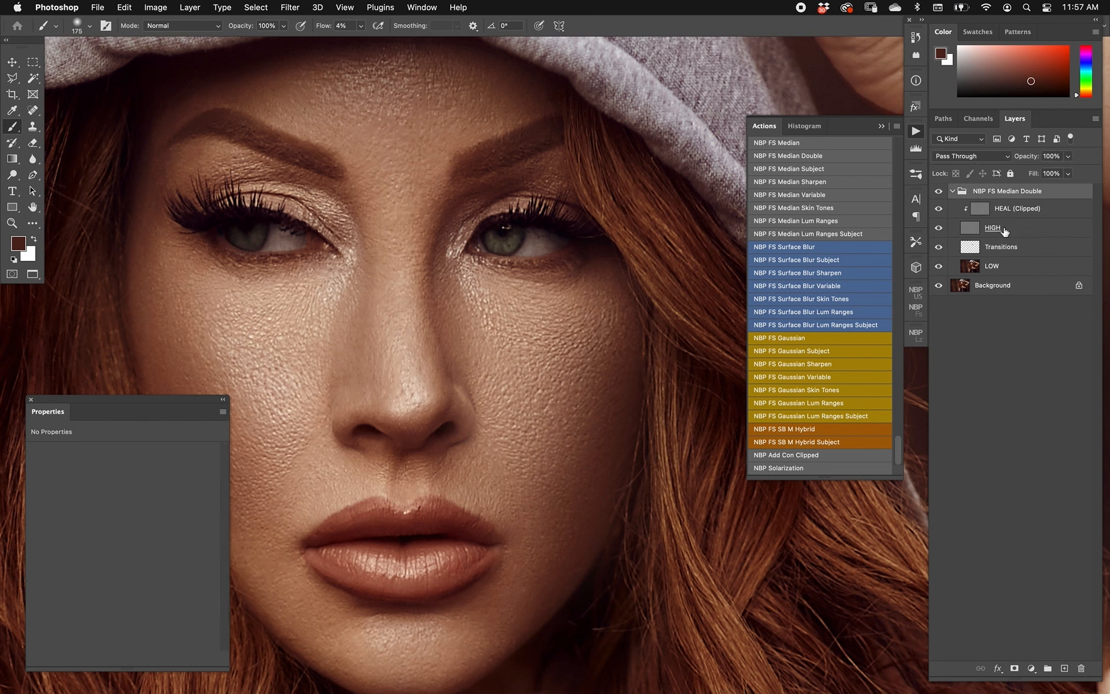
key(Delete)
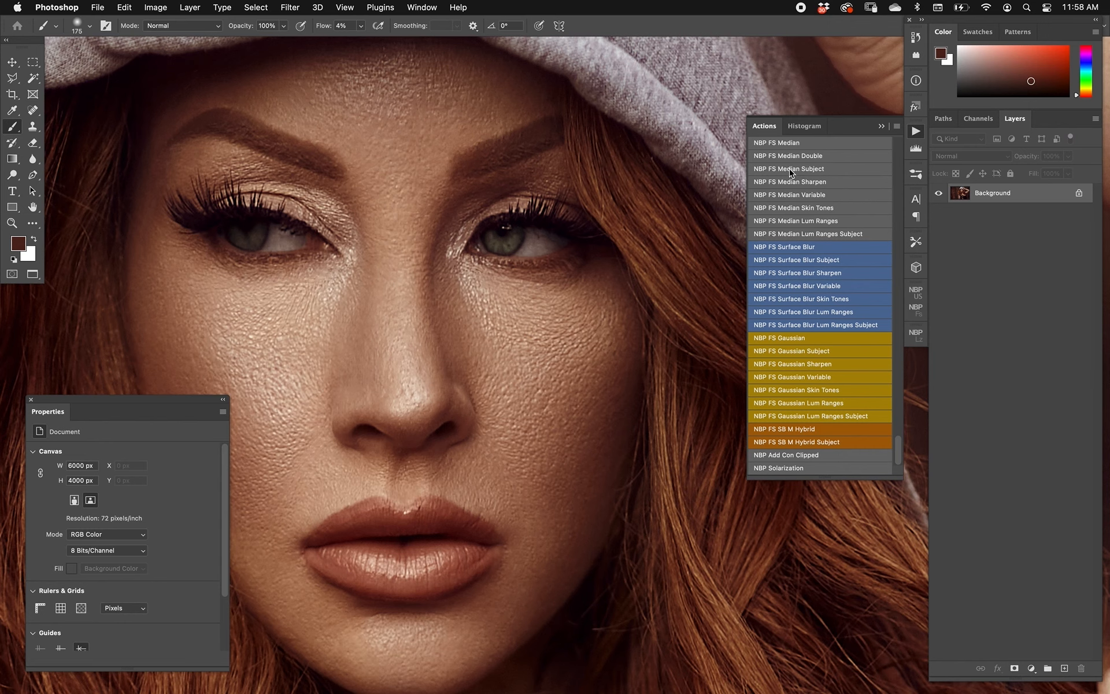
- Run the NBP FS Median Subject action with a 12-pixel Median radius, and inspect the resulting group's mask on its own
click(837, 170)
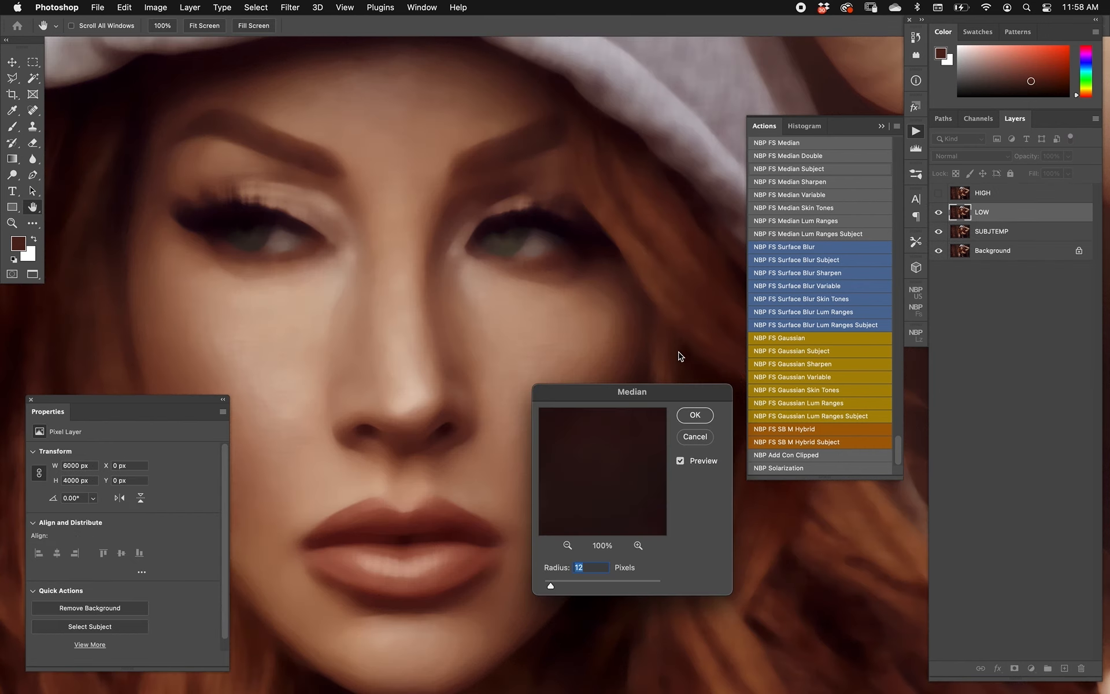
key(super+minus)
key(super+minus)
key(super+minus)
drag(605, 260, 542, 142)
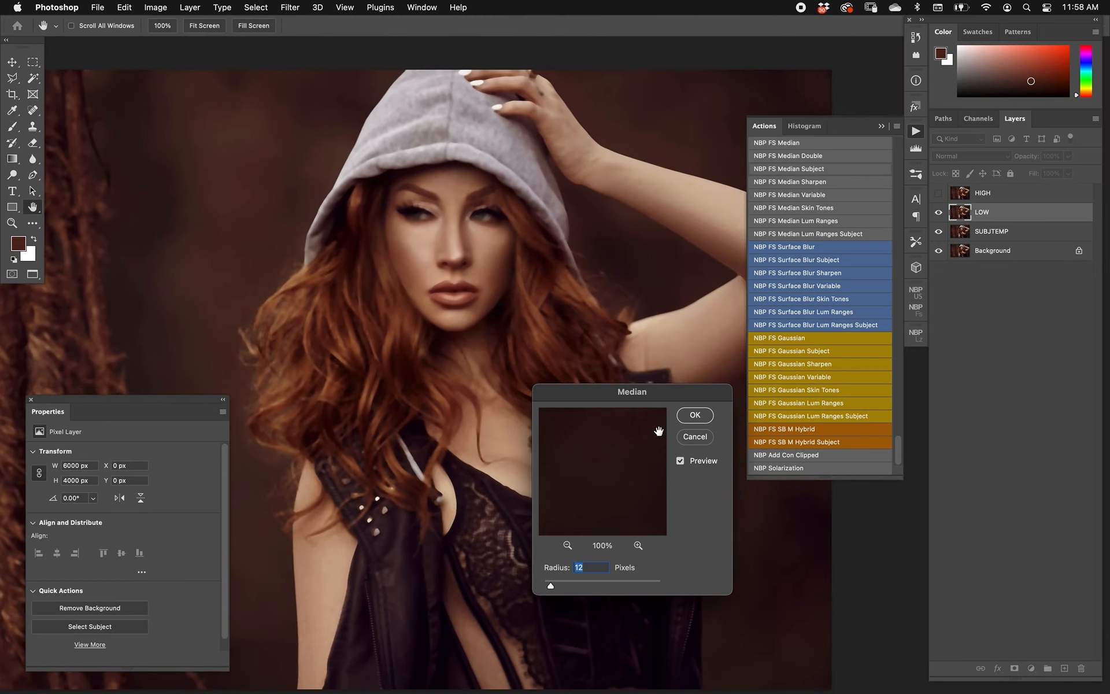
key(Return)
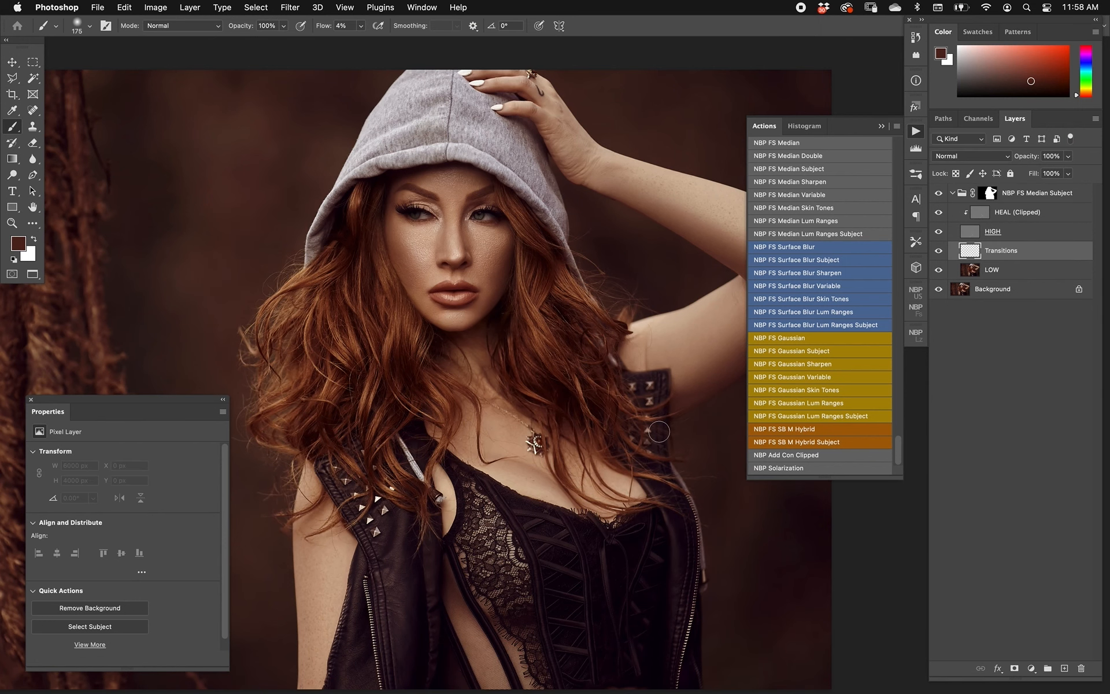
alt+click(989, 195)
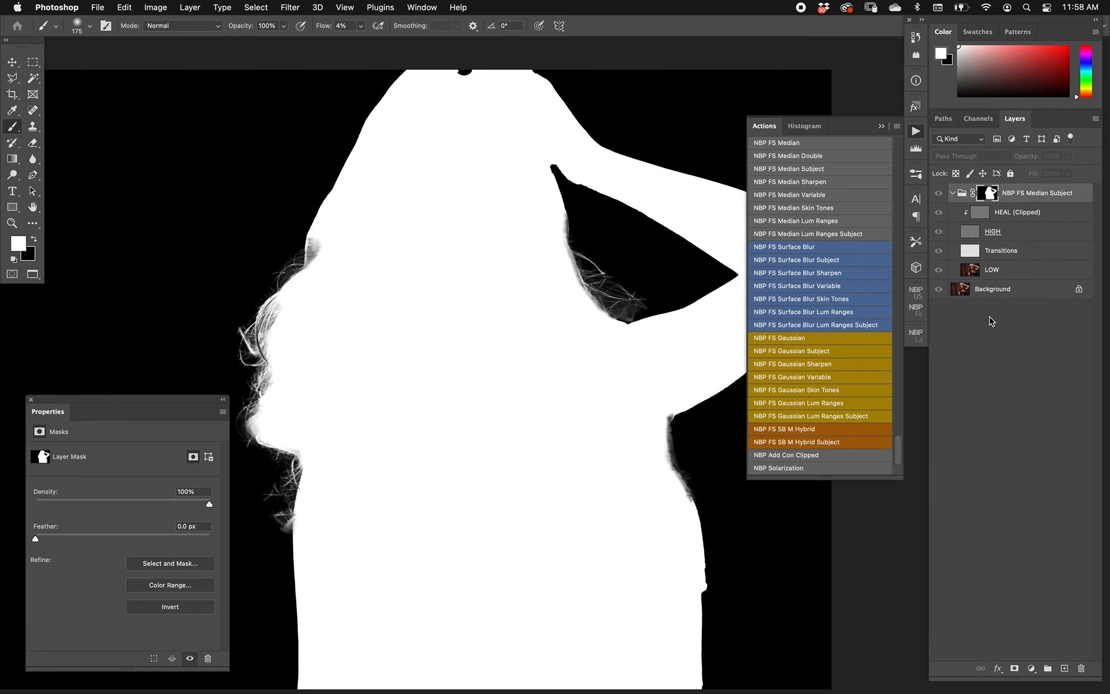
alt+click(990, 194)
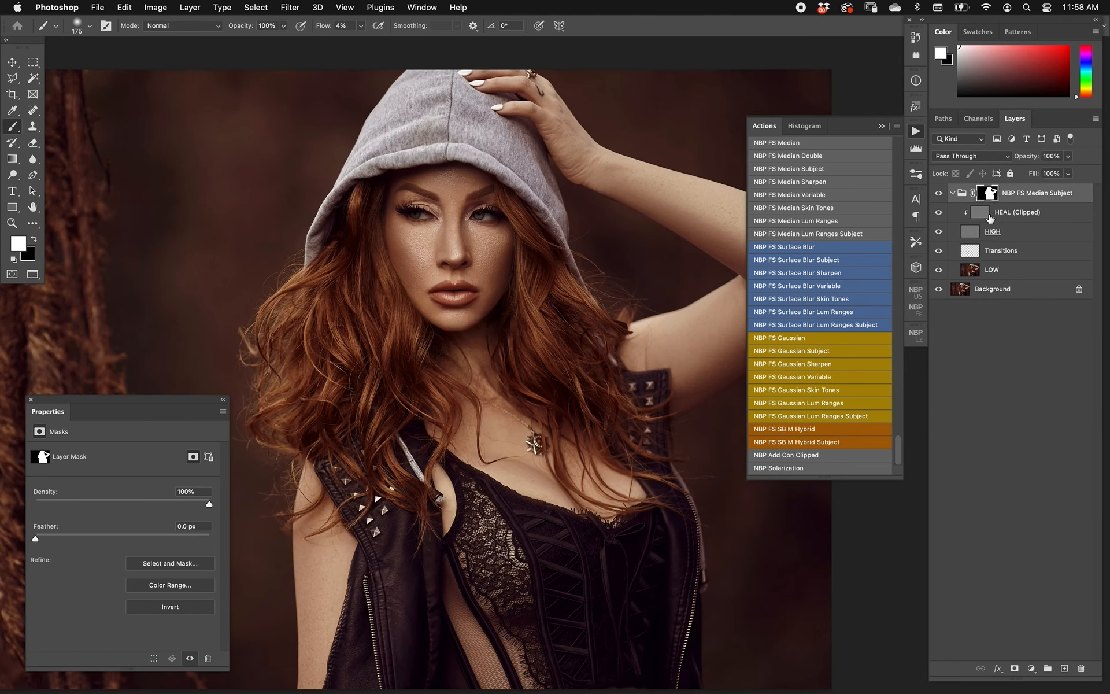
- Paint a sampled dark tone along the outer edge of the raised arm on the Transitions layer with a size 400 Brush
drag(704, 251, 589, 301)
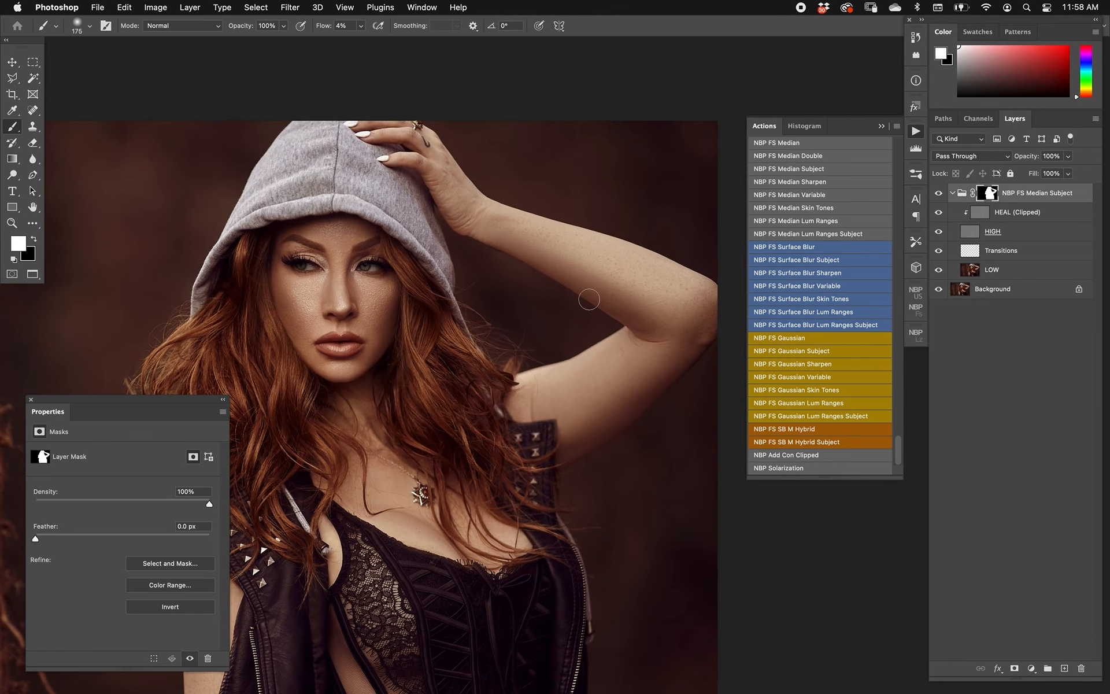
key(super+equal)
drag(647, 238, 617, 244)
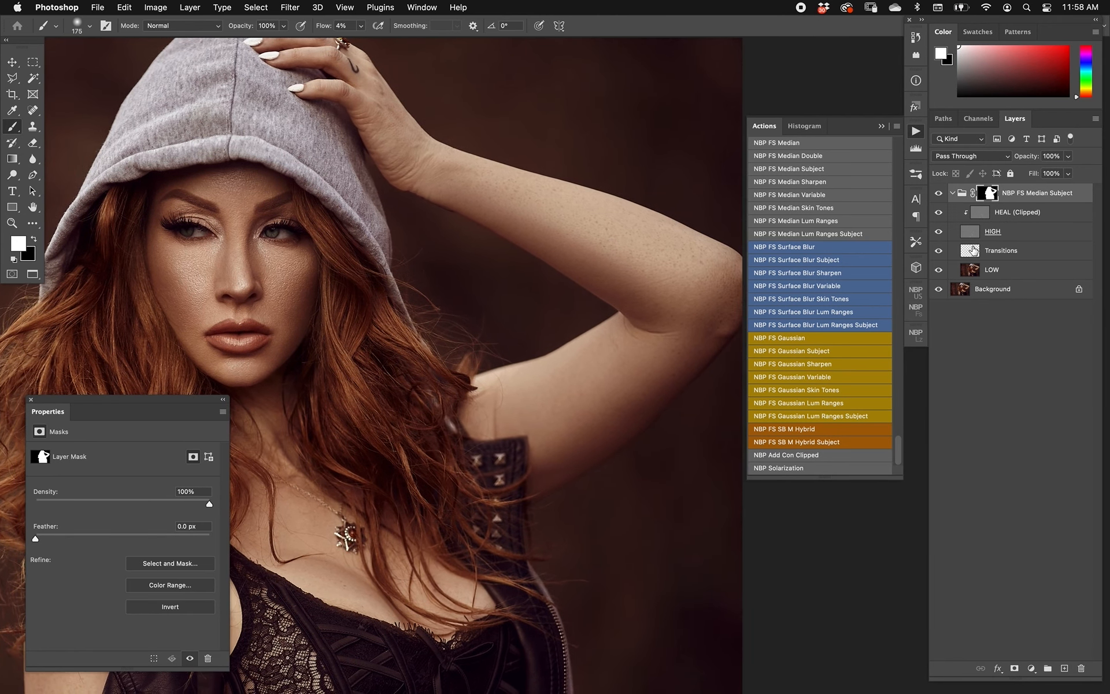
click(968, 248)
key(bracketright)
key(bracketright)
key(bracketright)
key(bracketright)
key(bracketright)
key(bracketleft)
alt+click(689, 378)
mouse_move(715, 351)
mouse_down()
mouse_move(669, 394)
mouse_move(734, 319)
mouse_move(546, 496)
mouse_up()
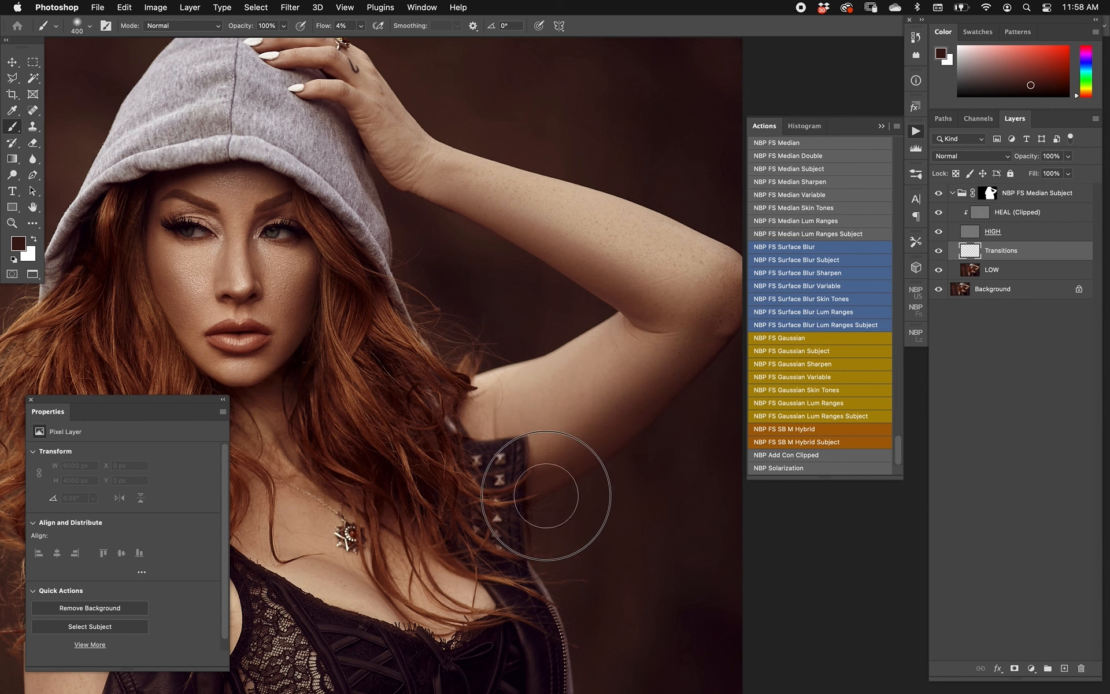
- Blend sampled skin tones over the wrist and raised arm on the Transitions layer with the Brush at sizes 250 and 300
alt+click(660, 359)
key(bracketleft)
key(bracketleft)
key(bracketleft)
alt+click(381, 154)
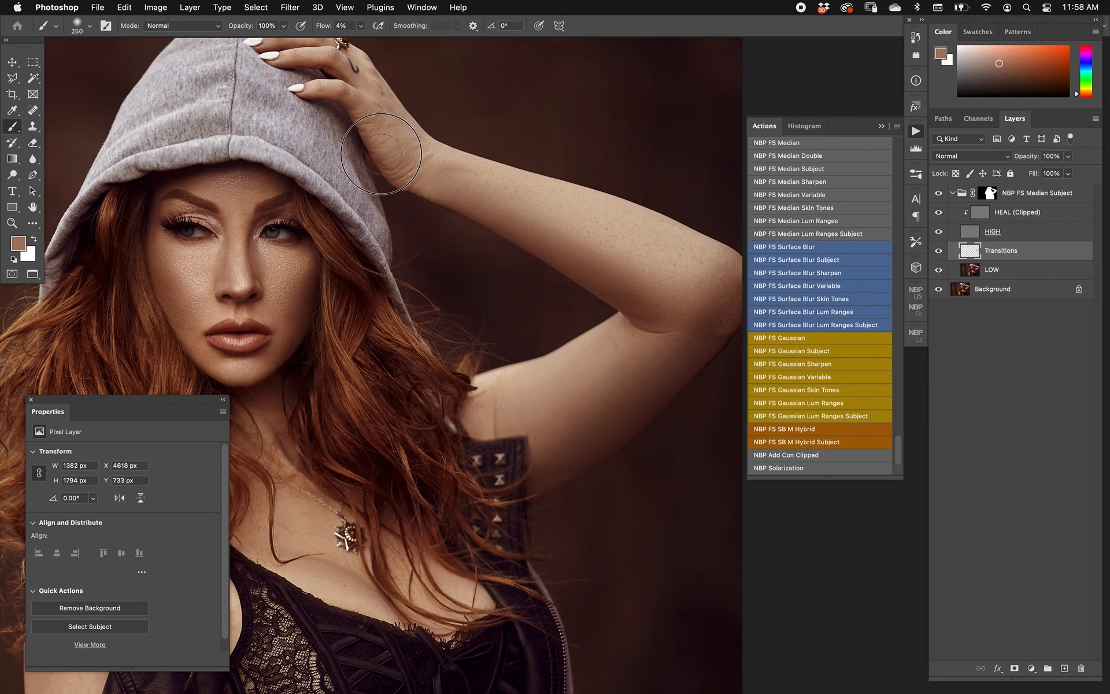
alt+click(414, 141)
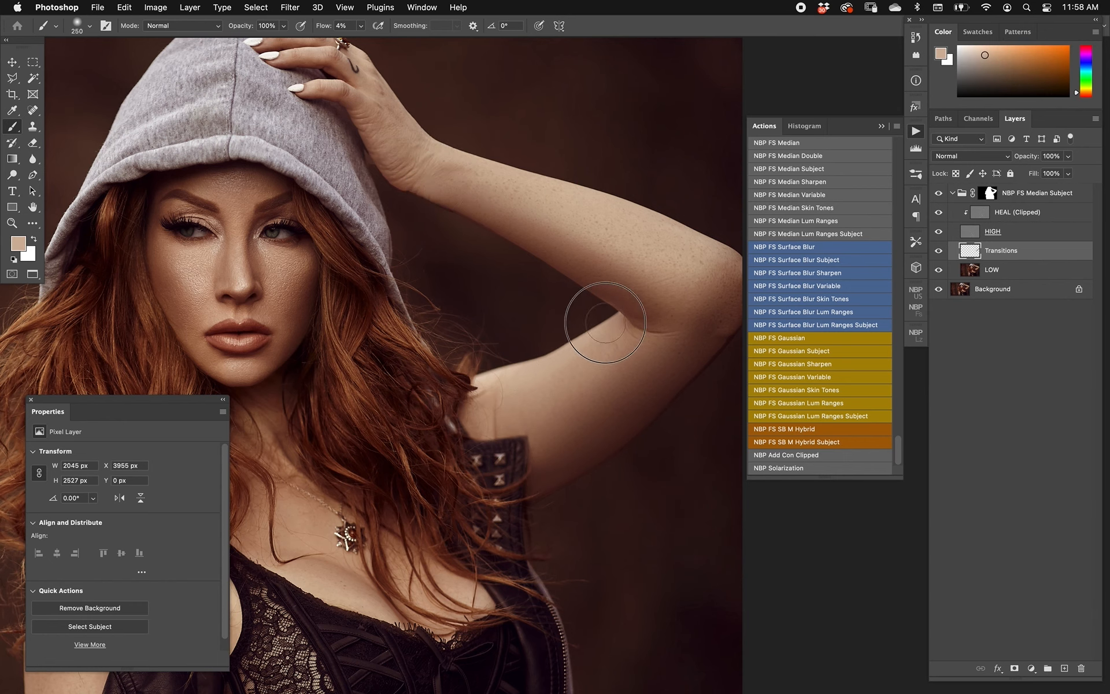
alt+click(600, 360)
alt+click(581, 421)
key(bracketright)
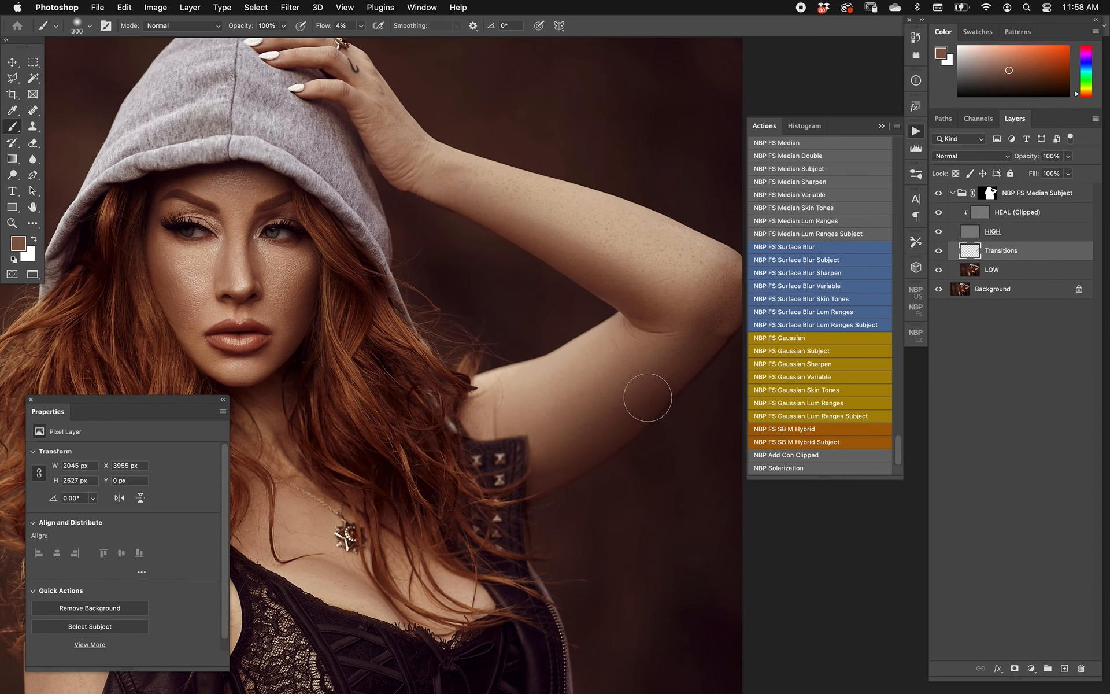
alt+click(671, 379)
drag(669, 427, 647, 439)
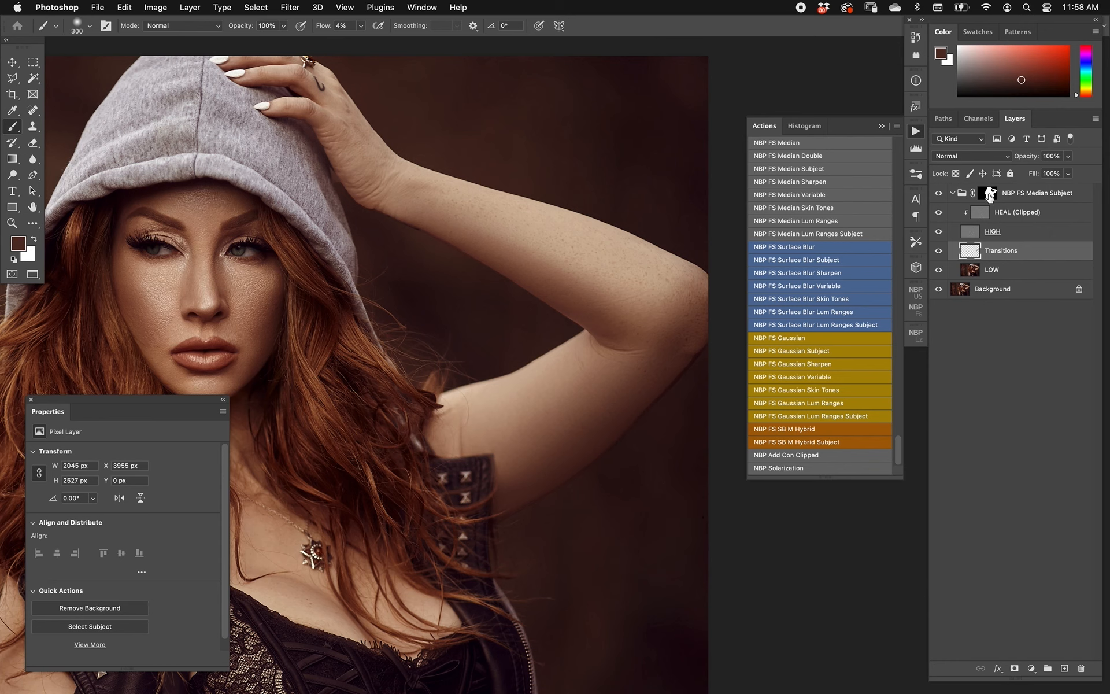
- Toggle the NBP FS Median Subject group's mask to compare how the painting meets the background along the raised arm
shift+click(989, 195)
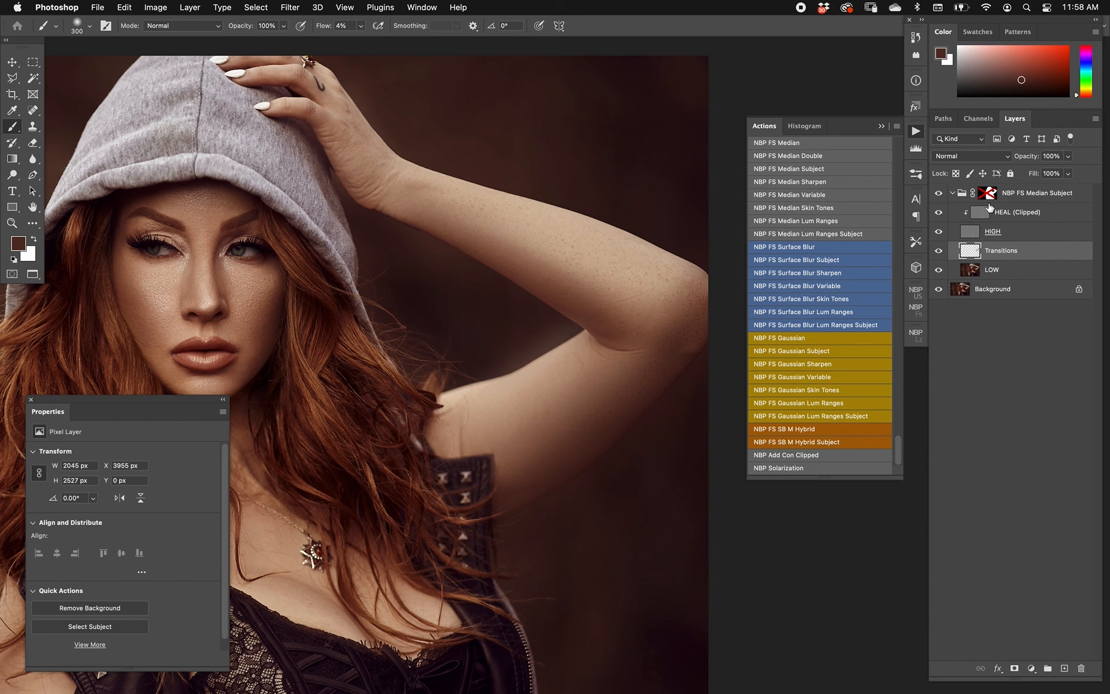
key(super+equal)
drag(619, 368, 584, 342)
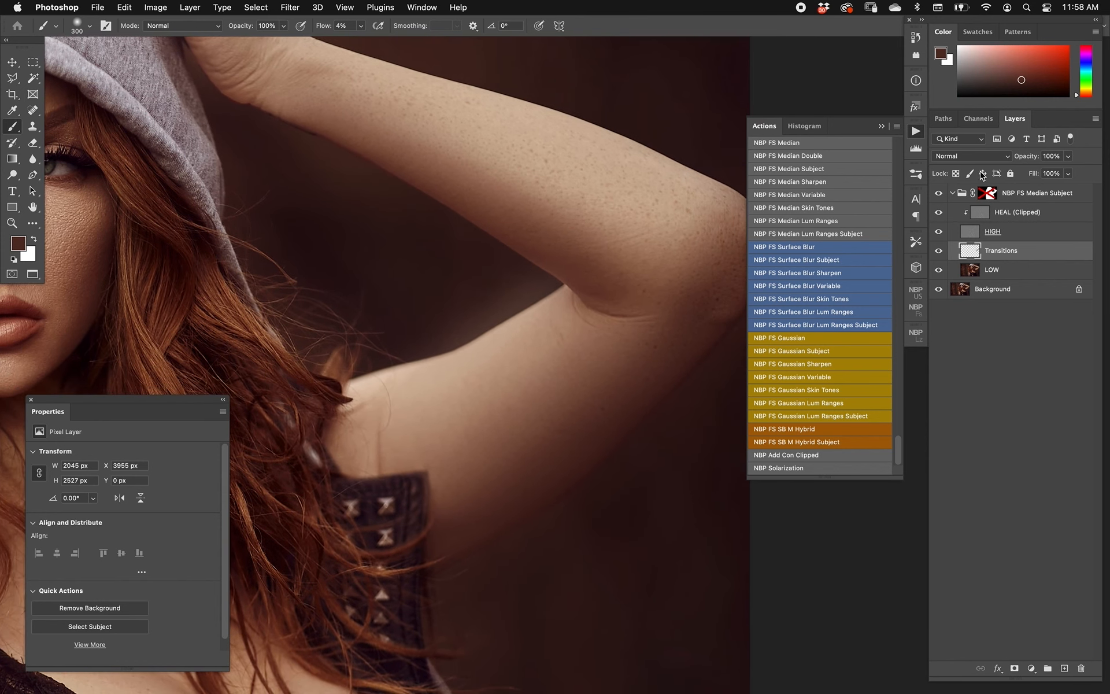
shift+click(992, 196)
shift+click(991, 195)
shift+click(991, 196)
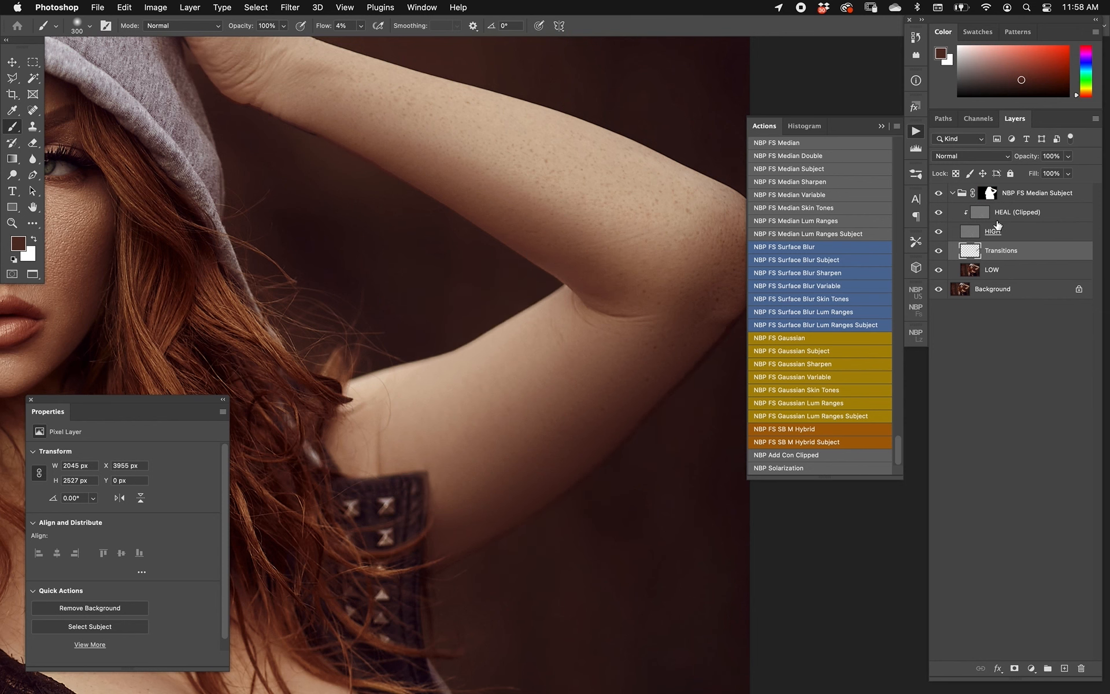
- Remove the NBP FS Median Subject group, leaving only the Background layer
key(super+0)
drag(586, 328, 453, 330)
key(v)
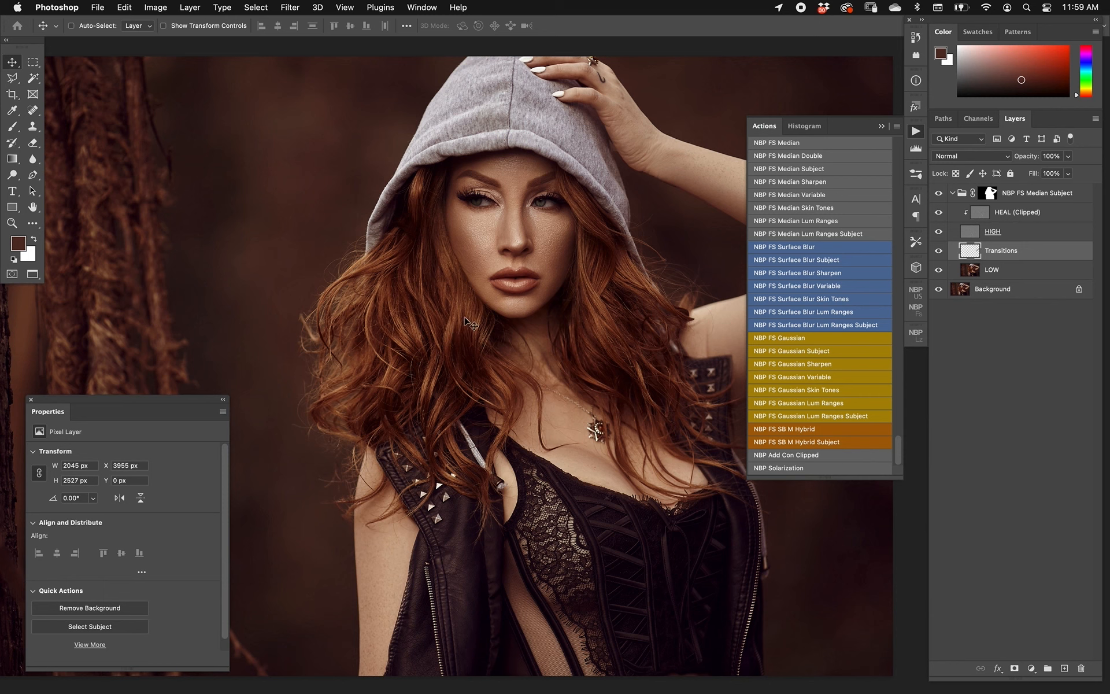
click(1035, 196)
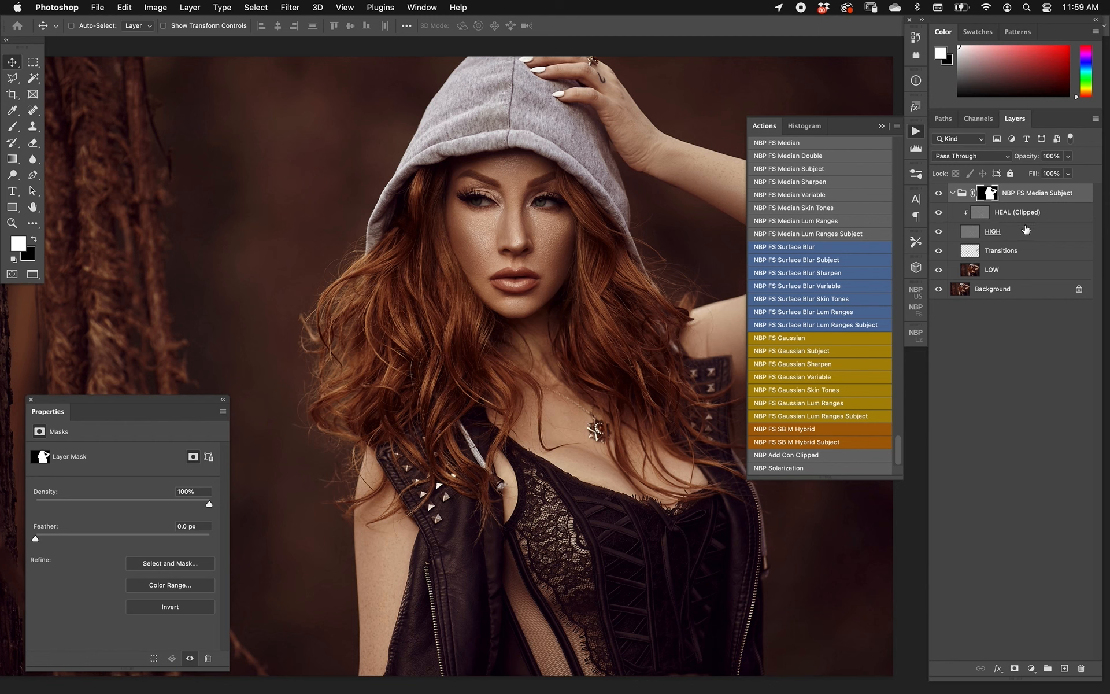
key(Delete)
key(Delete)
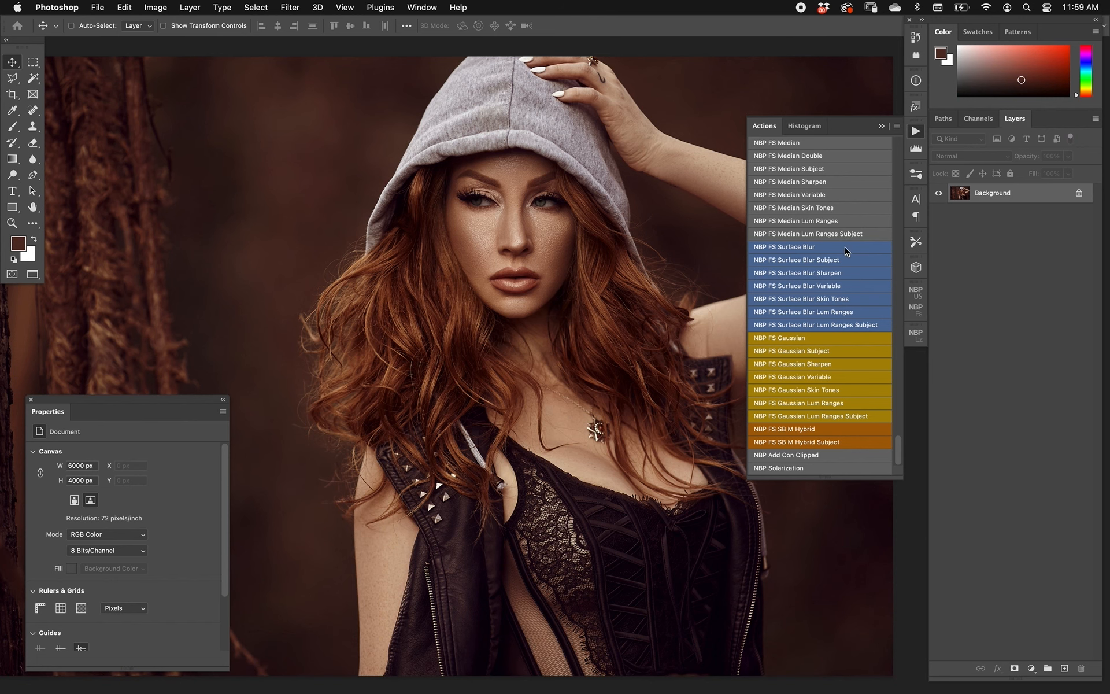
- Run the NBP FS Median Variable action with a Median radius of 20 pixels for LOW Highlights and 2 pixels for LOW Shadows
key(super+equal)
key(super+equal)
drag(525, 200, 514, 373)
key(super+equal)
drag(471, 251, 502, 282)
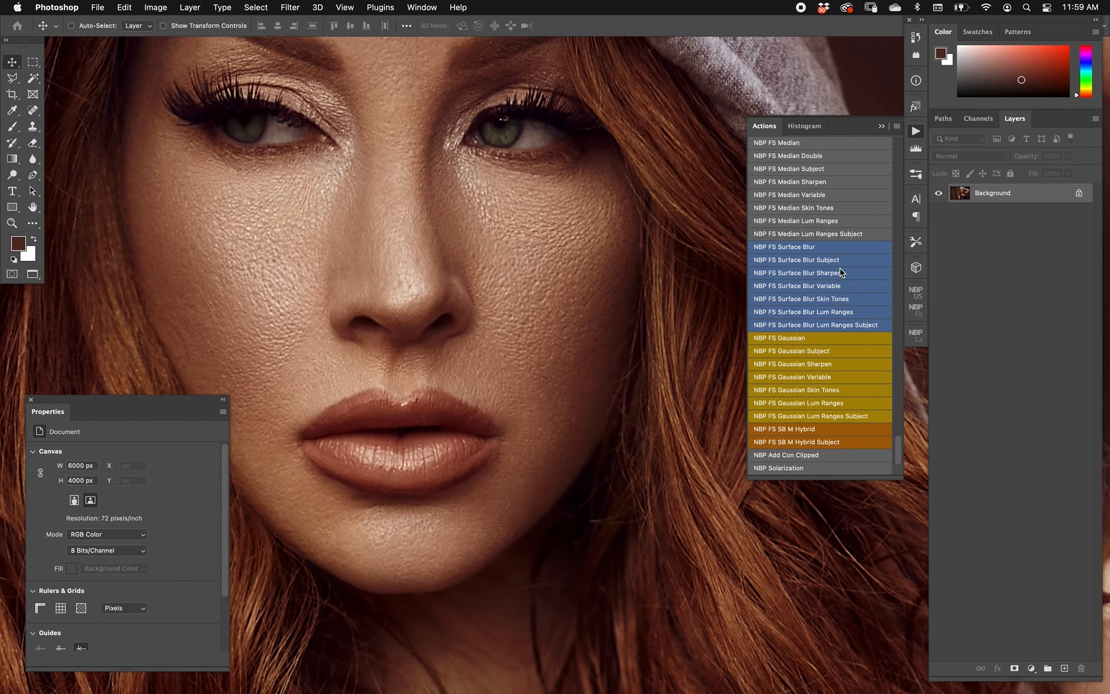
click(832, 198)
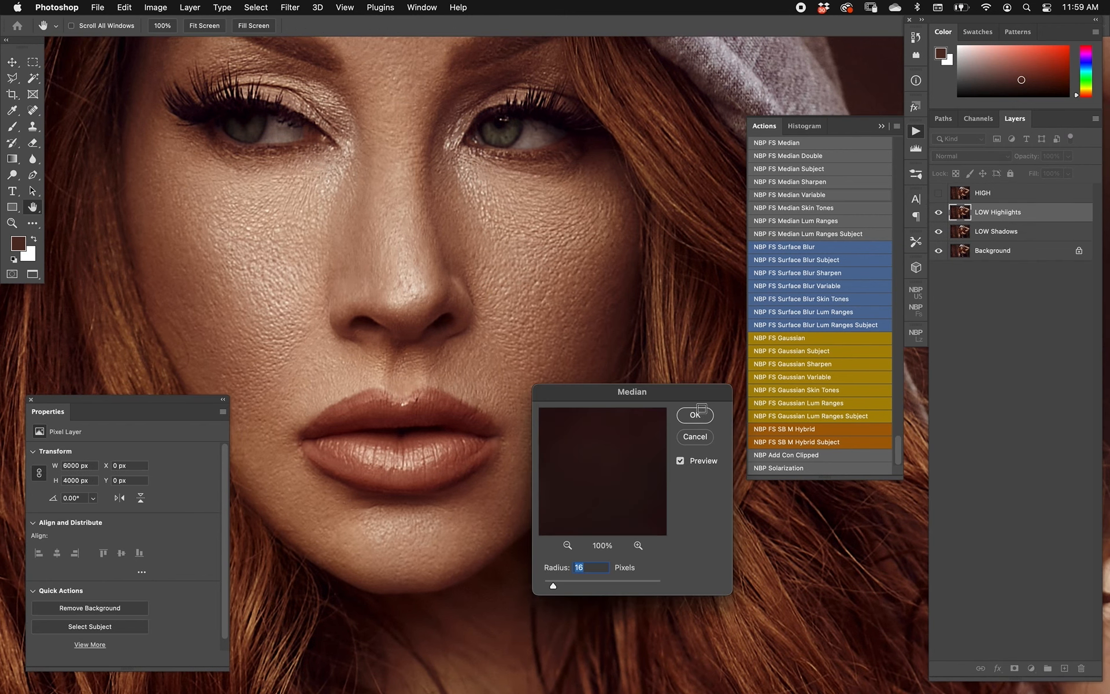
drag(686, 393, 694, 465)
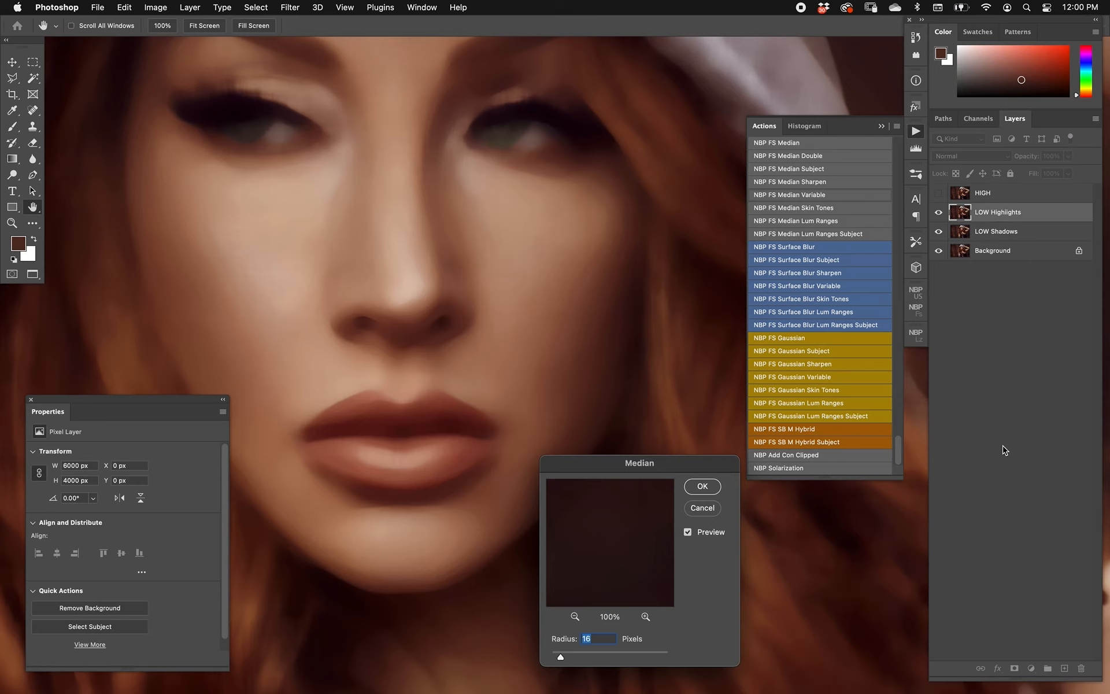
text(20)
key(Return)
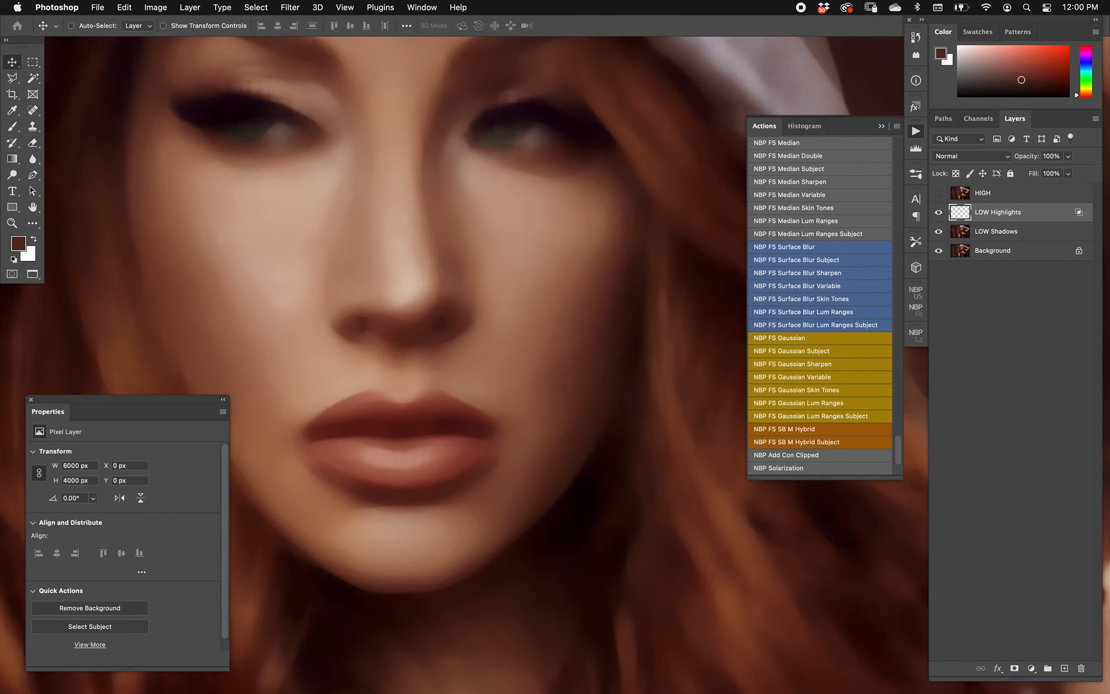
text(2)
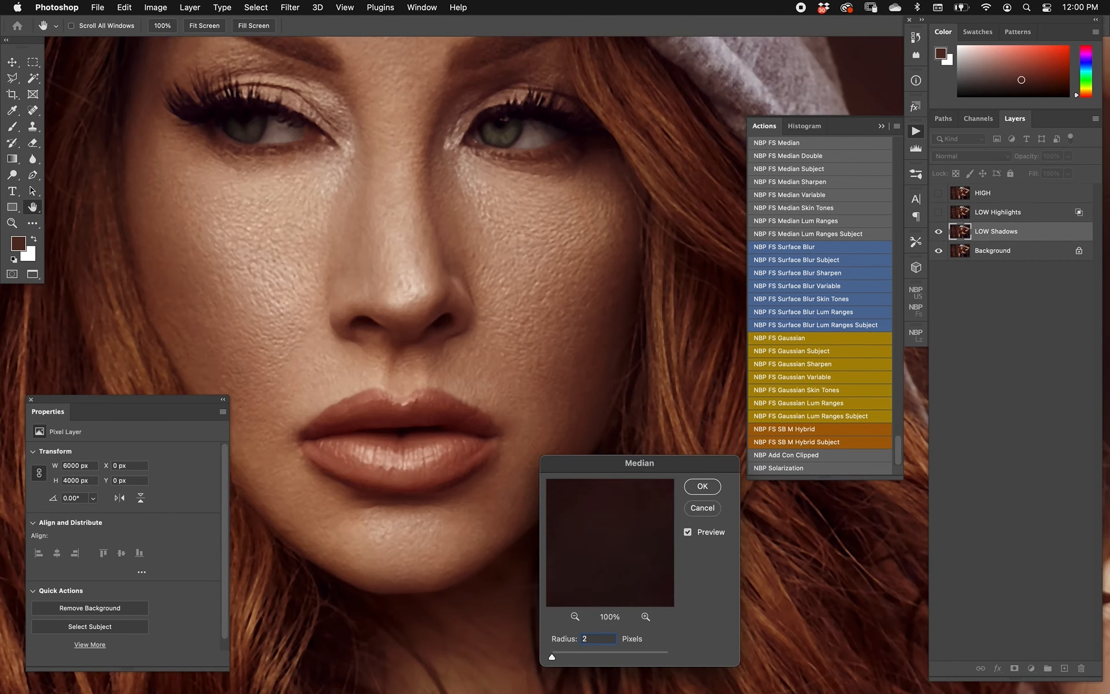
key(Return)
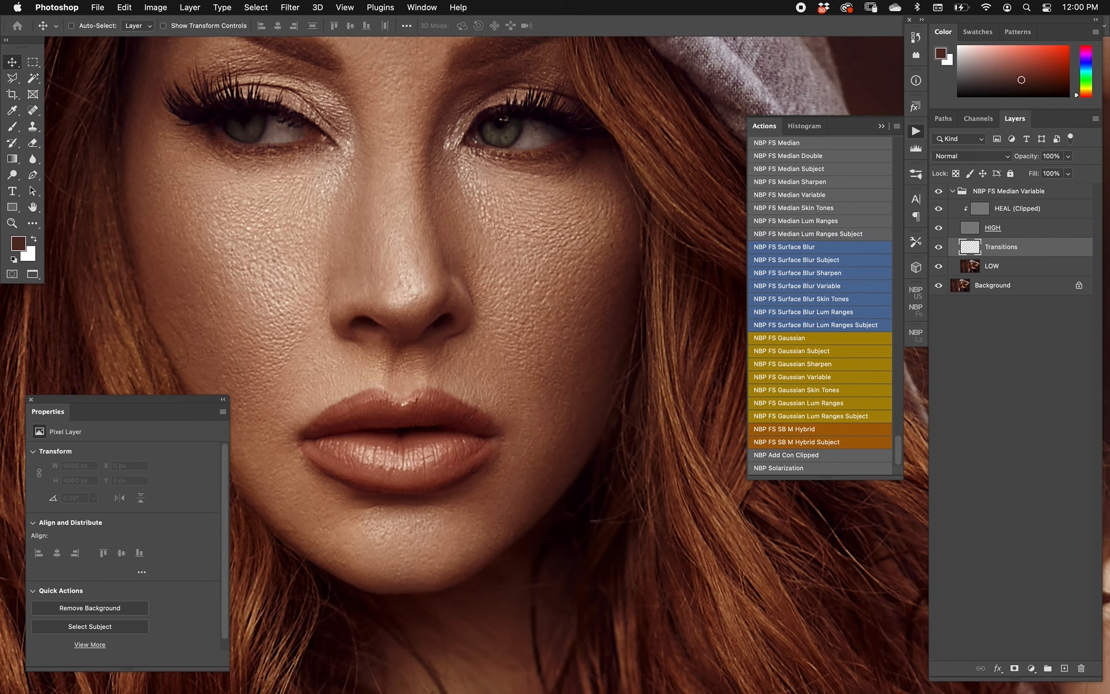
- Fill the Transitions layer with a sampled skin tone to examine the isolated texture, and undo the fill
key(i)
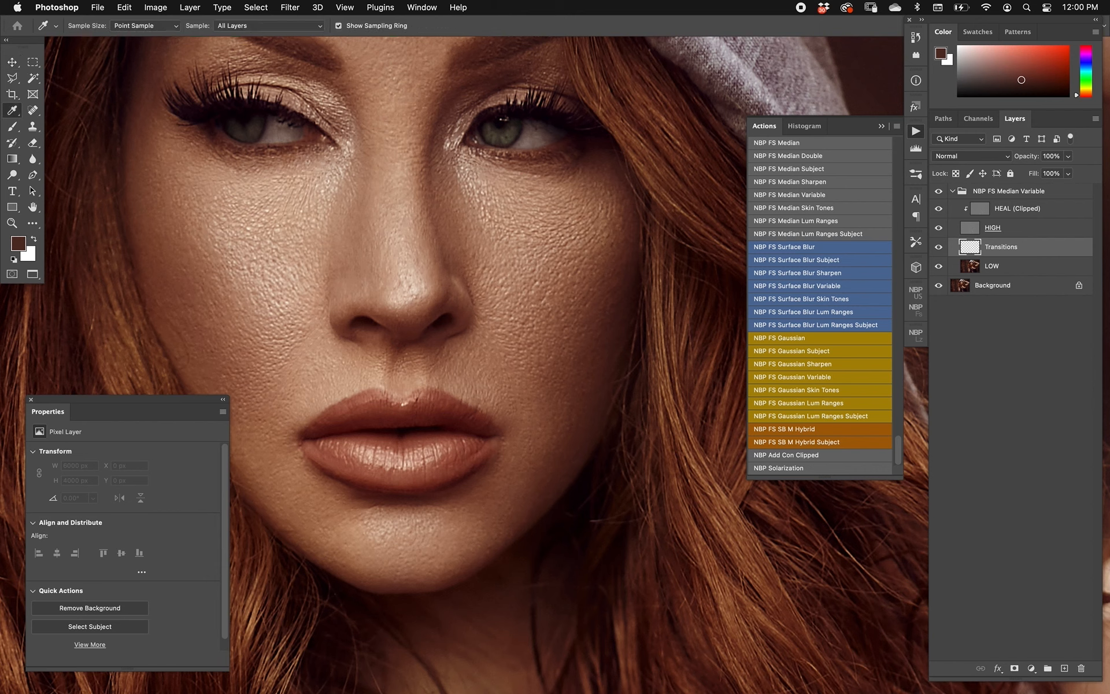
click(277, 324)
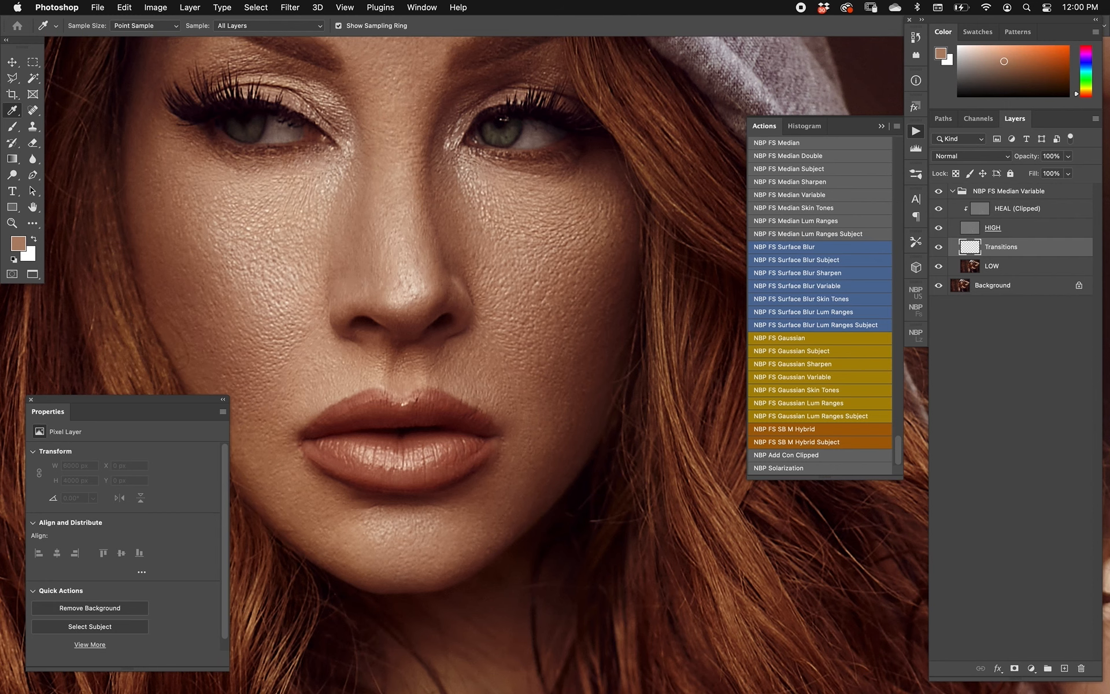
click(479, 379)
key(alt+BackSpace)
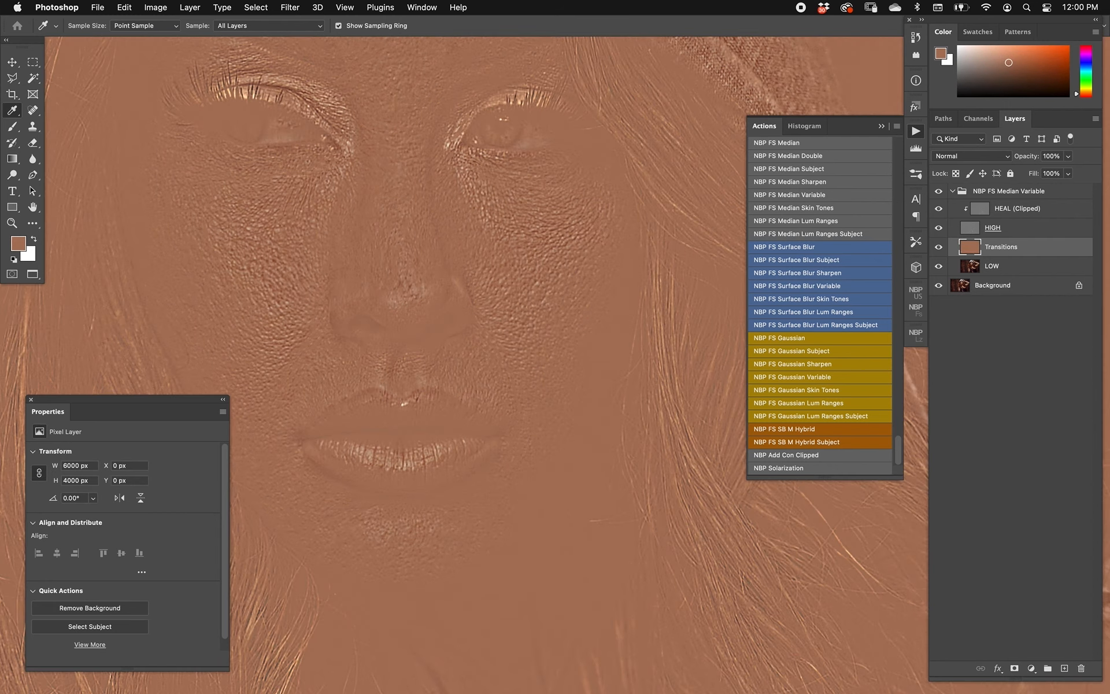
drag(479, 378, 524, 409)
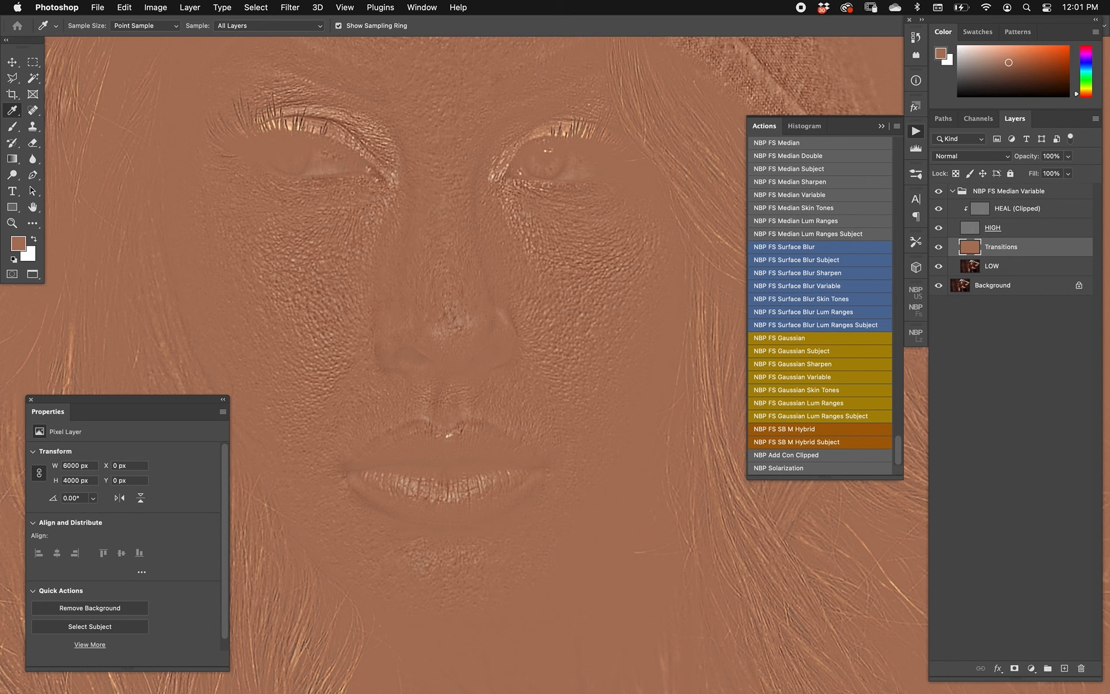
key(super+z)
drag(499, 244, 477, 265)
- Paint a sampled tone down the outer edge of the shaded right cheek on the Transitions layer, and reduce the Brush to size 175
key(b)
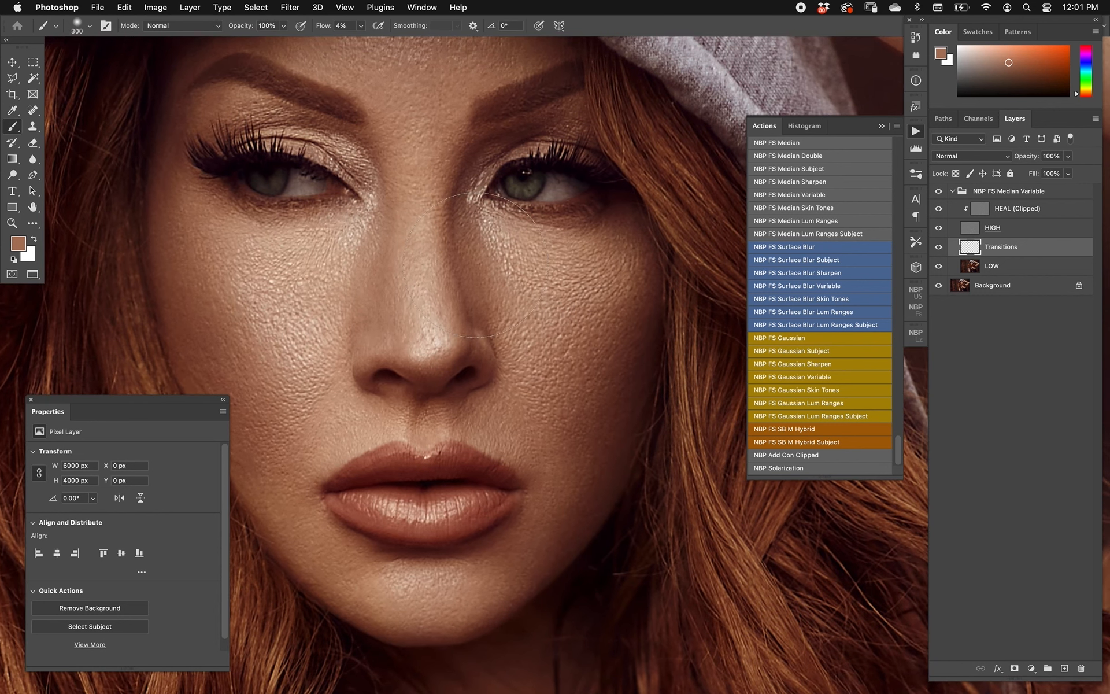
key(bracketleft)
key(bracketleft)
alt+click(663, 309)
mouse_move(664, 310)
mouse_down()
mouse_move(646, 384)
mouse_move(599, 478)
mouse_up()
alt+click(638, 291)
alt+click(632, 276)
key(bracketleft)
- Blend sampled skin tones across the right cheek, temple and jaw on the Transitions layer with the size 175 Brush
alt+click(530, 258)
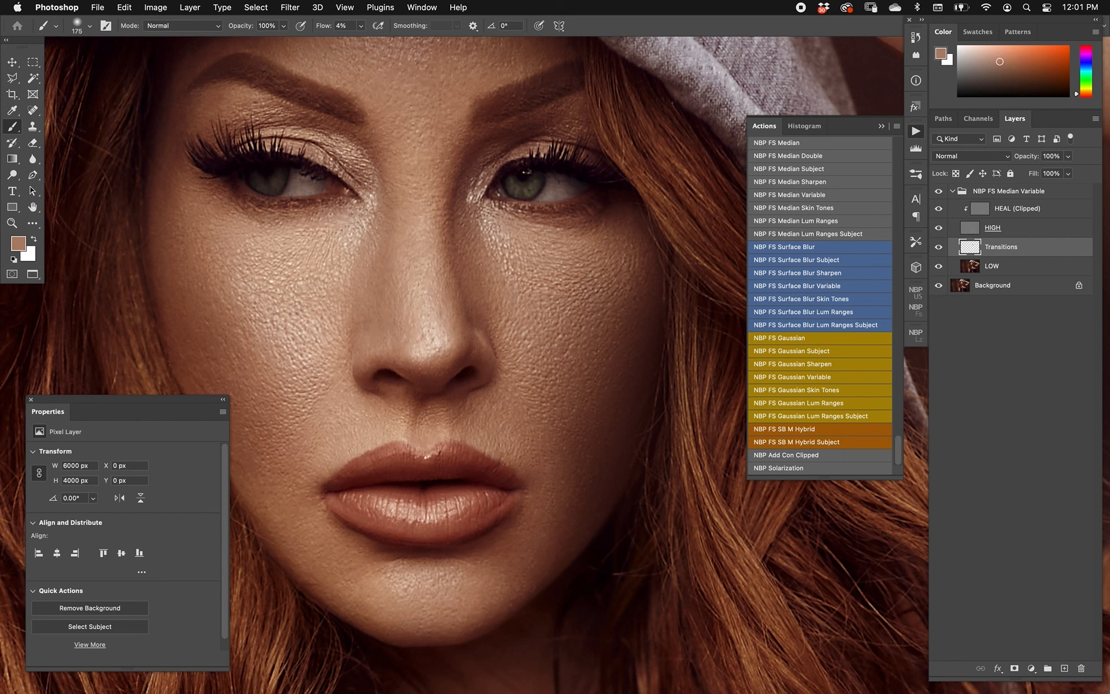
alt+click(624, 218)
alt+click(552, 271)
alt+click(541, 357)
alt+click(523, 353)
alt+click(623, 405)
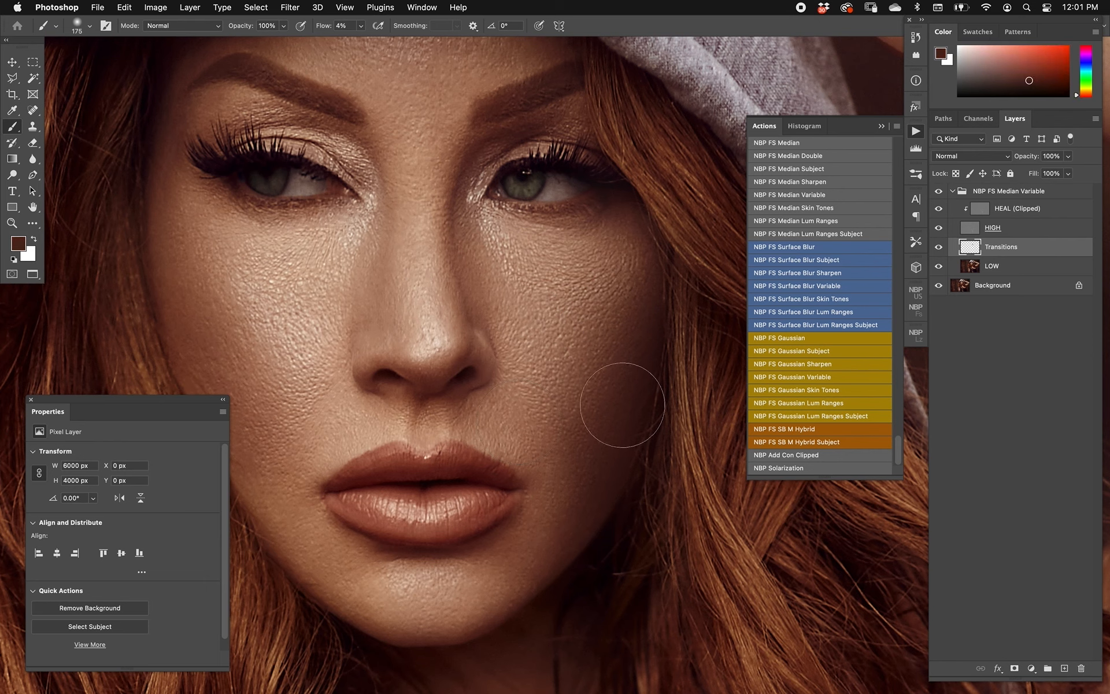
alt+click(583, 505)
alt+click(615, 505)
alt+click(623, 343)
alt+click(578, 347)
- Blend sampled skin tones from the temple to the nose across the left cheek on the Transitions layer, undoing one stroke
alt+click(358, 330)
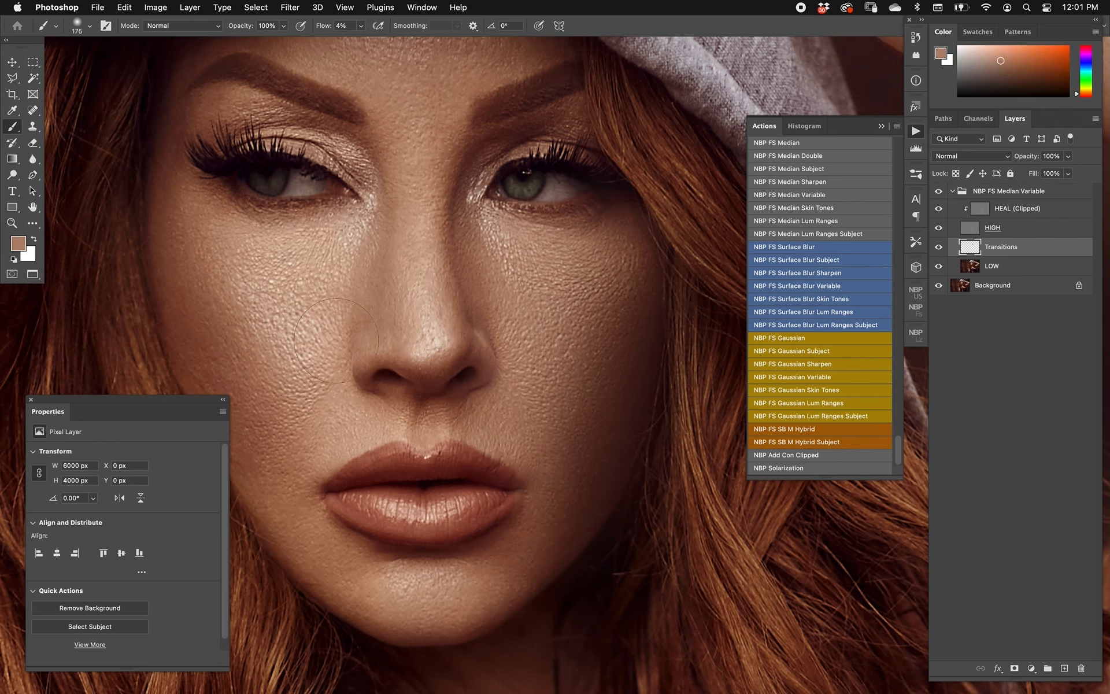
alt+click(159, 298)
alt+click(179, 246)
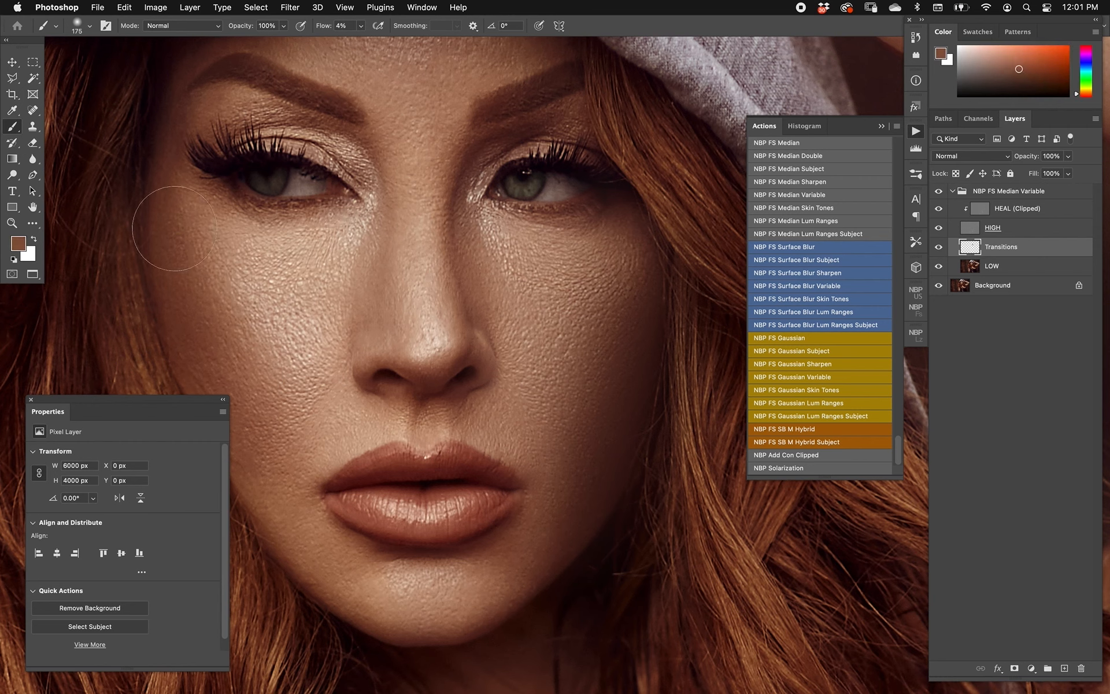
alt+click(225, 270)
alt+click(192, 189)
alt+click(265, 233)
mouse_move(237, 280)
mouse_down()
mouse_move(267, 315)
mouse_move(314, 315)
mouse_up()
key(super+z)
alt+click(288, 255)
mouse_move(292, 263)
mouse_down()
mouse_move(307, 299)
mouse_move(328, 249)
mouse_up()
- Even out the highlights on both cheeks and beside the upper lip with sampled tones on the Transitions layer
alt+click(522, 347)
alt+click(616, 287)
drag(556, 353, 558, 272)
mouse_move(263, 260)
mouse_down()
mouse_move(298, 258)
mouse_move(331, 321)
mouse_up()
alt+click(345, 418)
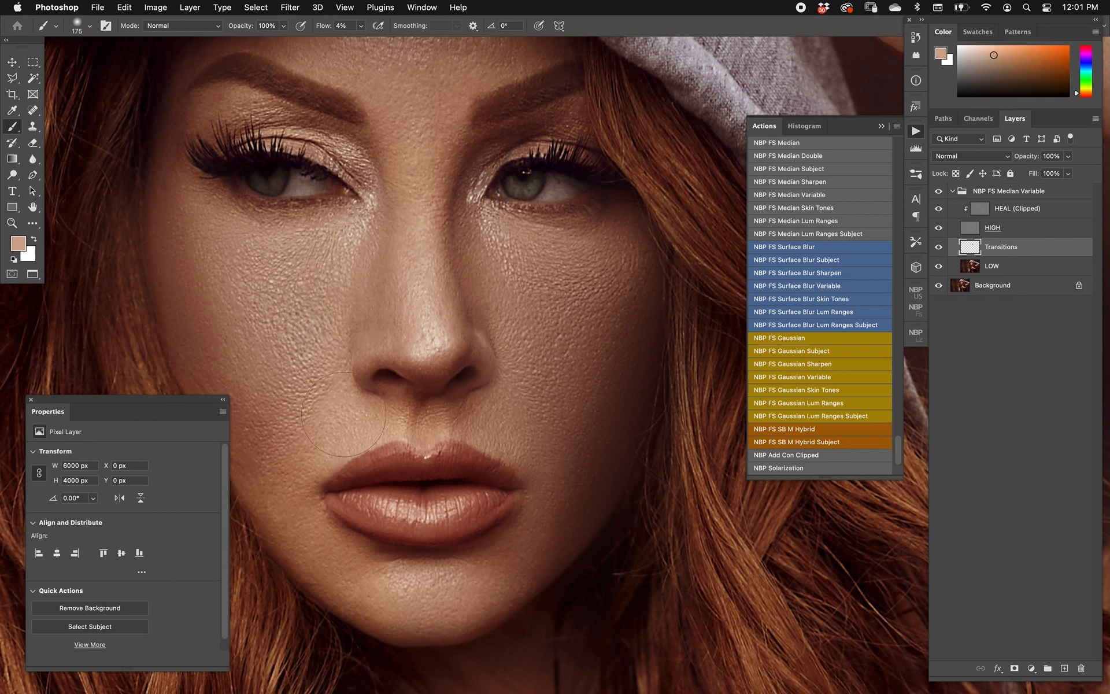
- Blend sampled tones over the lower left cheek, chin and shaded right jaw on the Transitions layer with the size 175 Brush
alt+click(279, 417)
alt+click(282, 555)
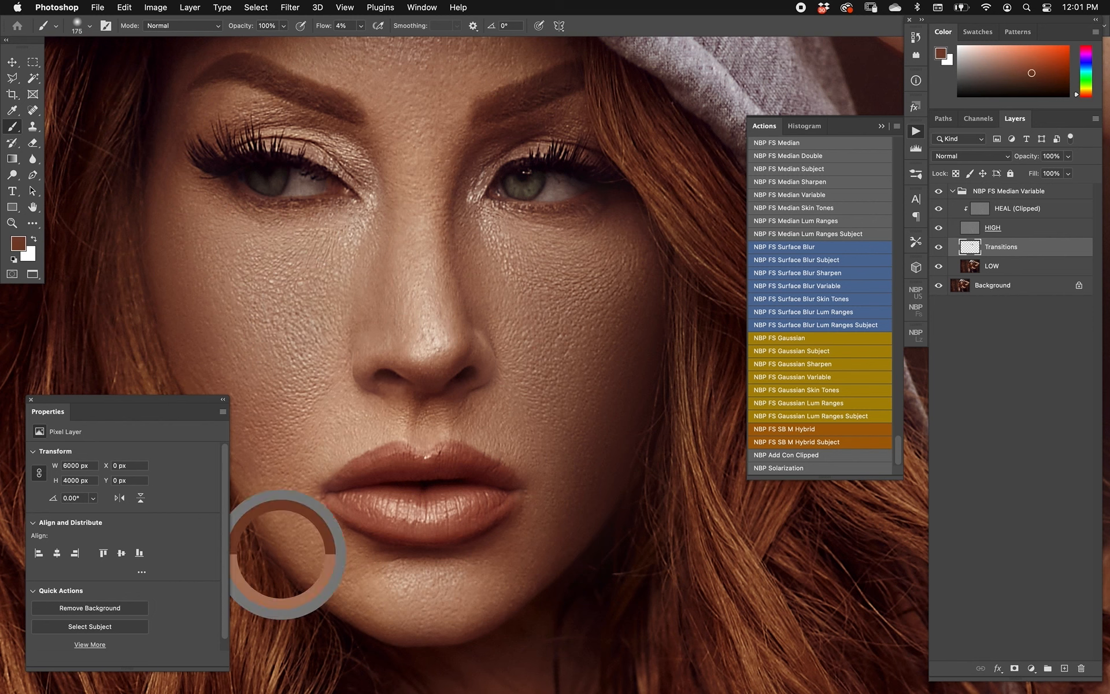
alt+click(383, 583)
alt+click(505, 563)
alt+click(604, 446)
alt+click(533, 425)
drag(533, 439, 496, 578)
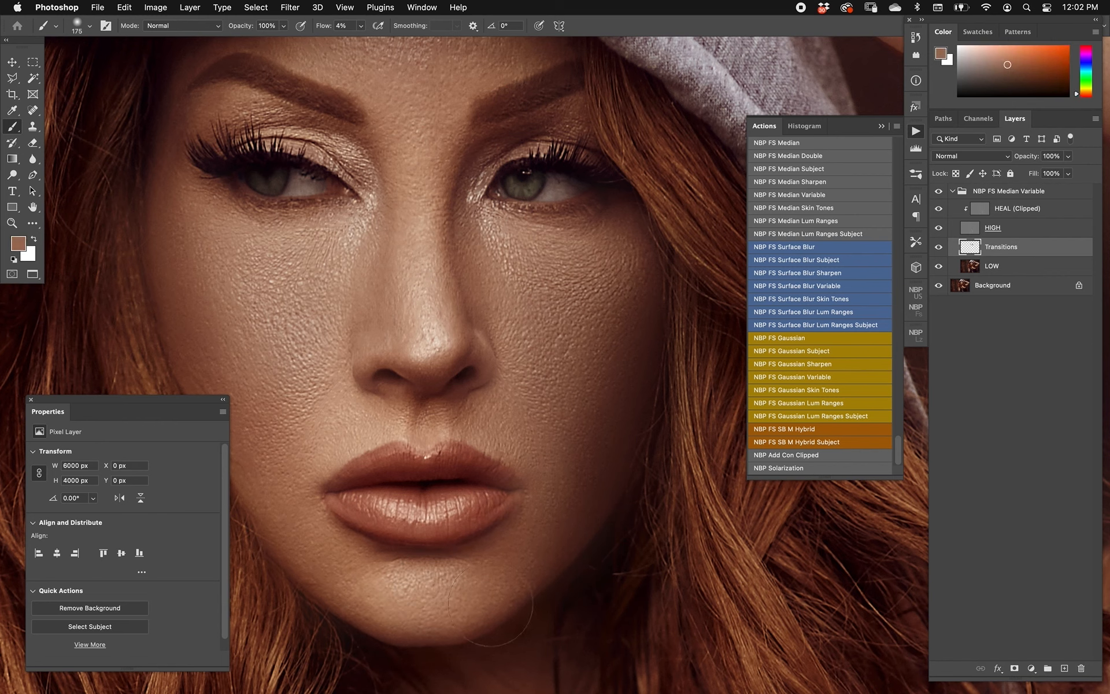
alt+click(565, 480)
alt+click(509, 281)
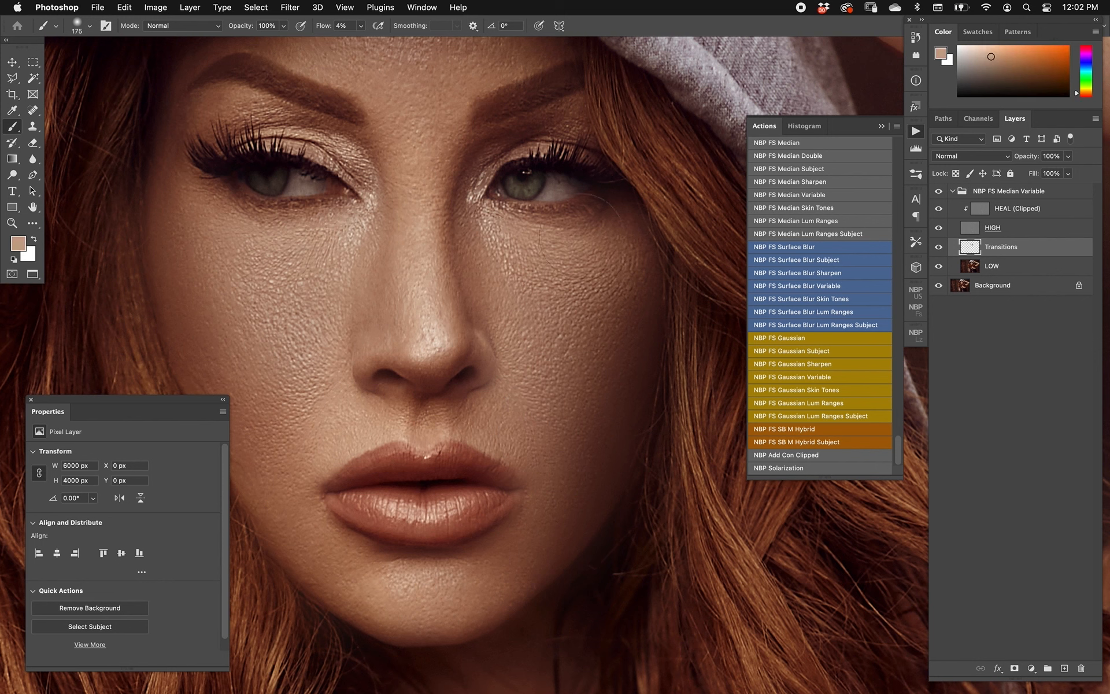
alt+click(576, 460)
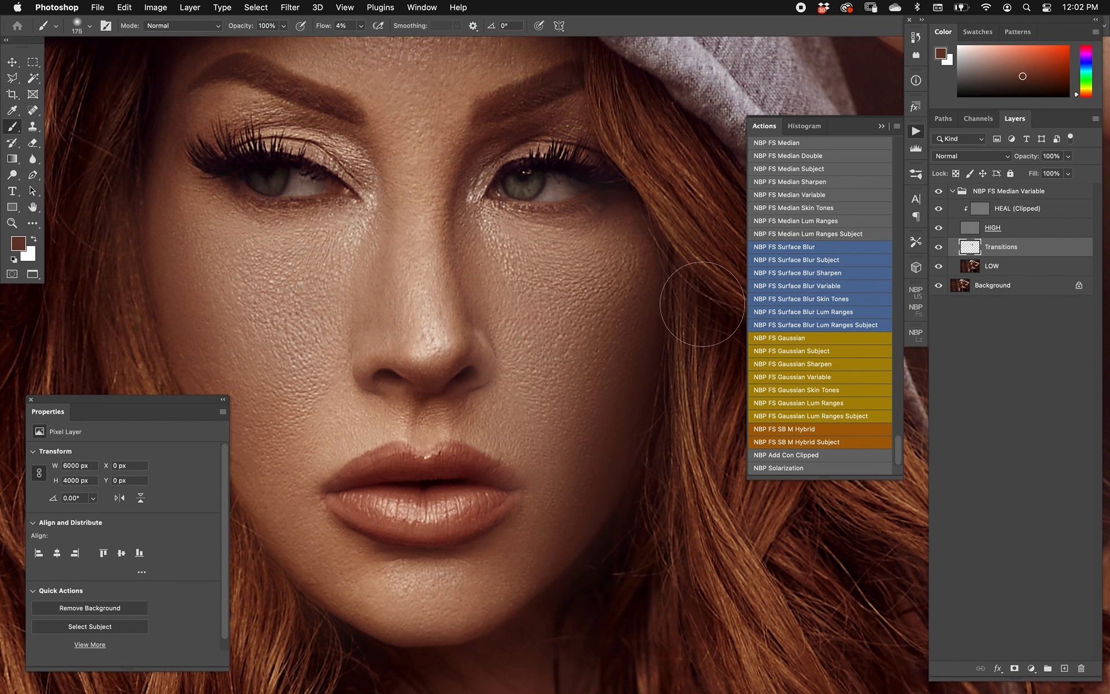
- Toggle the Transitions layer to compare the painted blending, and inspect the face's texture up close
drag(520, 405, 572, 394)
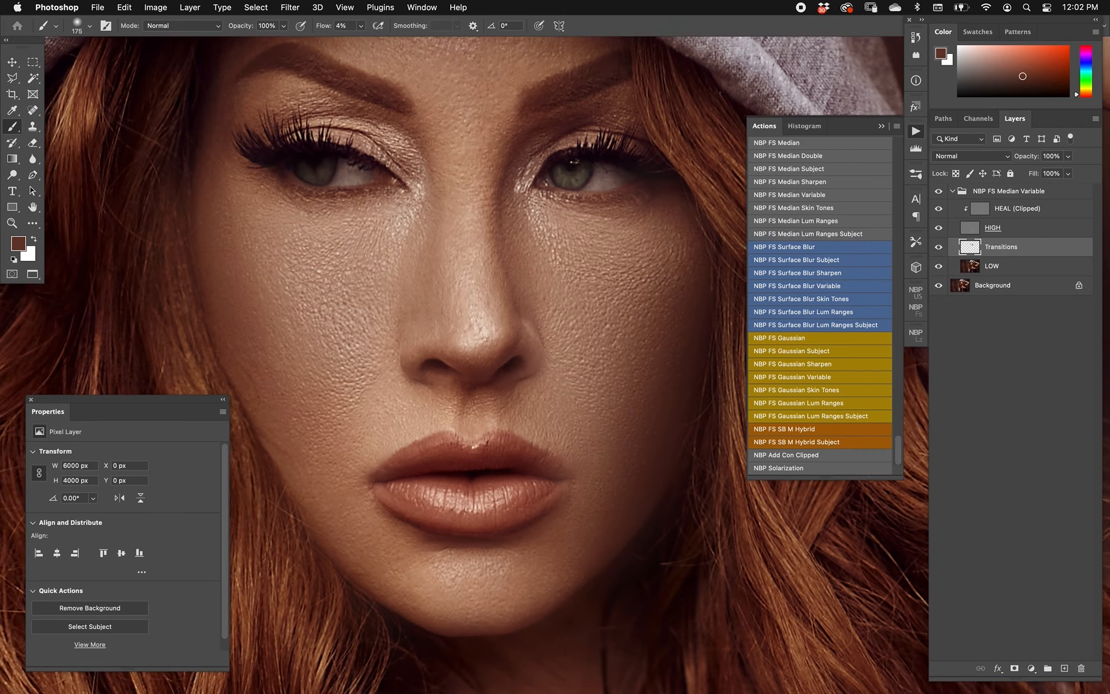
click(938, 247)
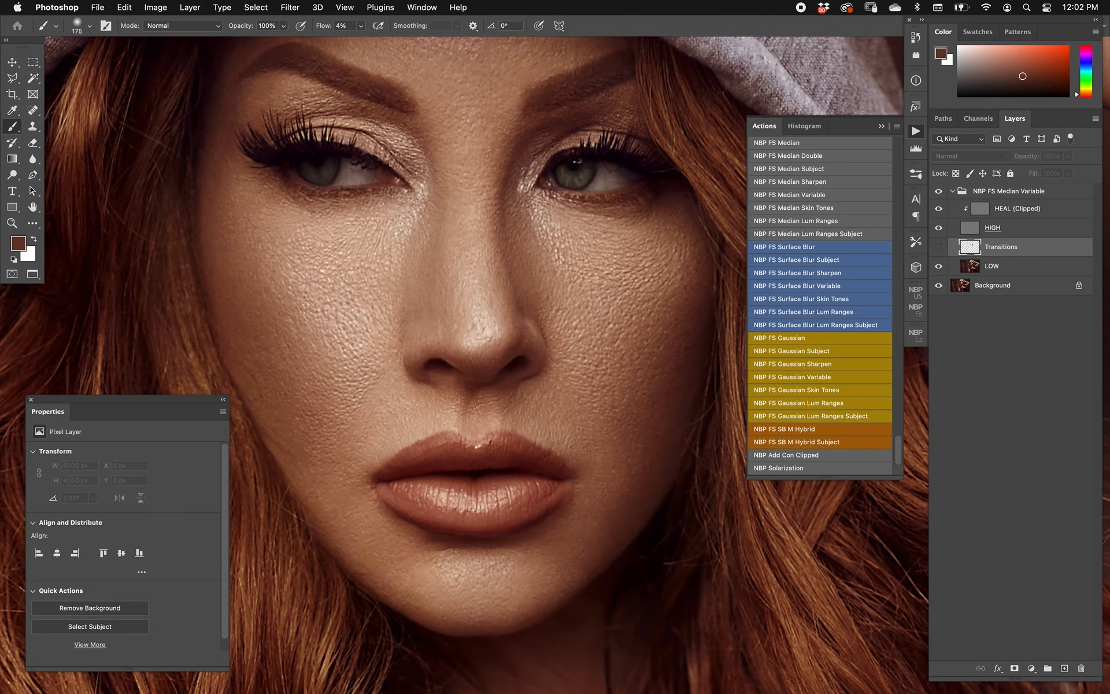
click(939, 247)
key(super+plus)
drag(555, 324, 399, 337)
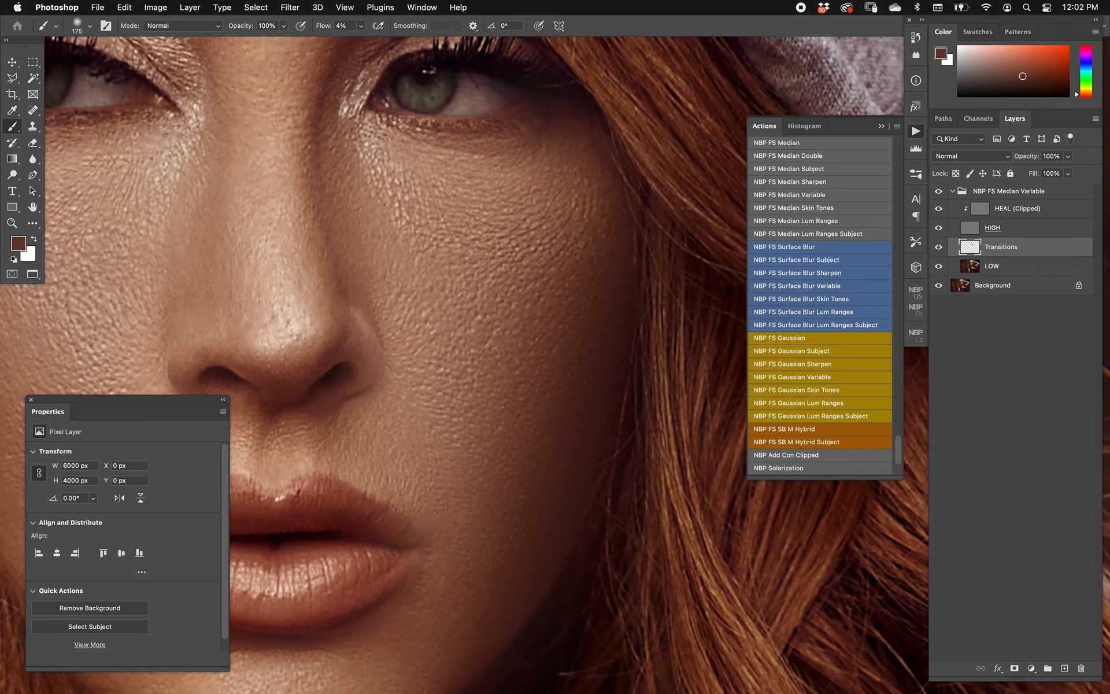
key(super+minus)
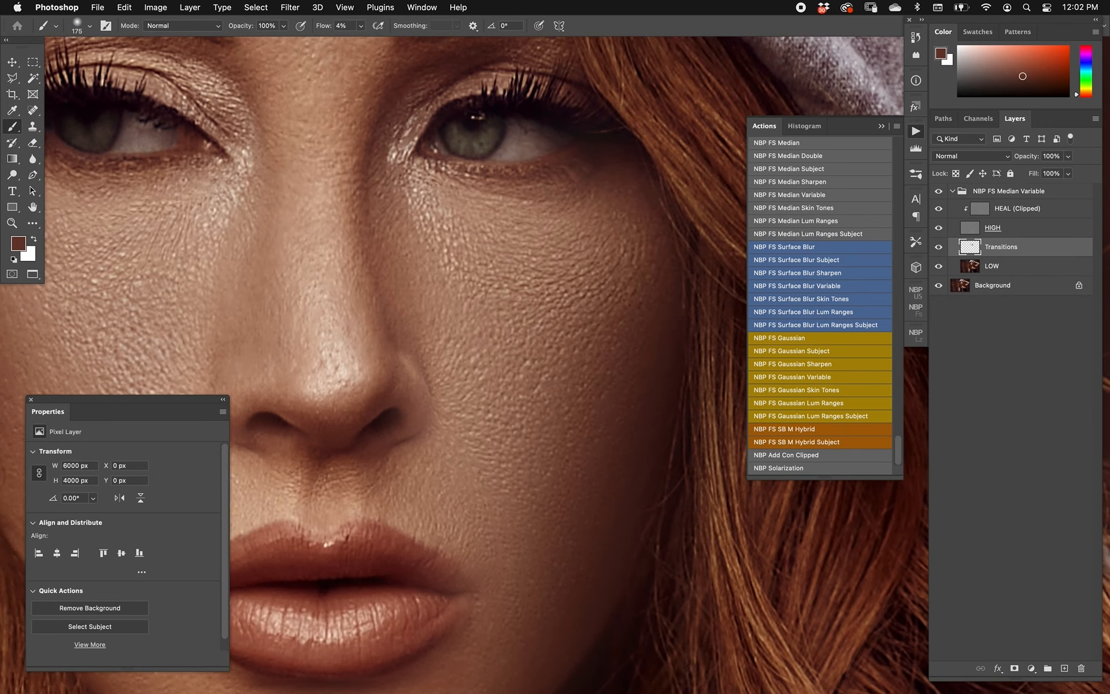
key(super+minus)
drag(434, 370, 492, 323)
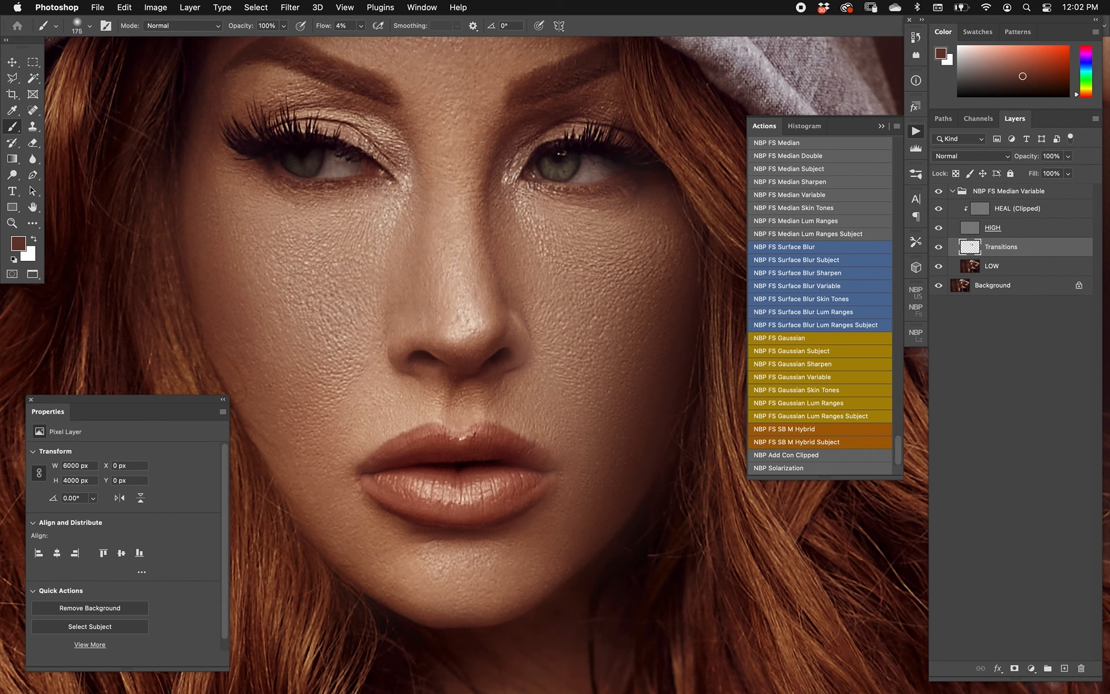
- Delete the NBP FS Median Variable group
click(1009, 190)
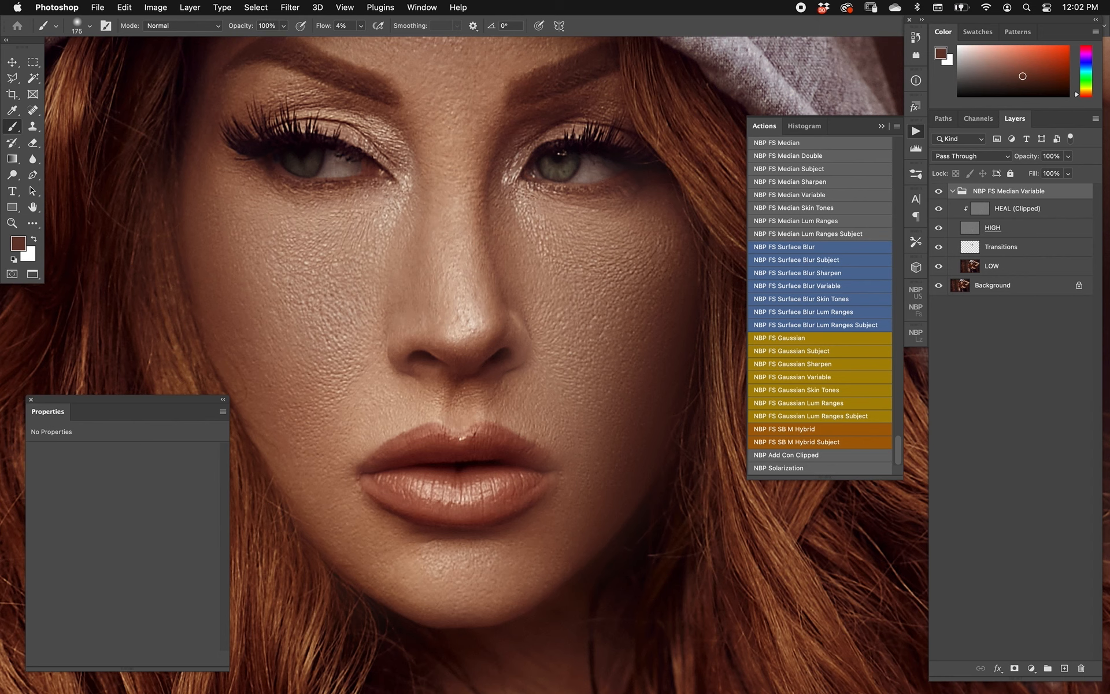
key(BackSpace)
key(Return)
click(1011, 347)
key(super+d)
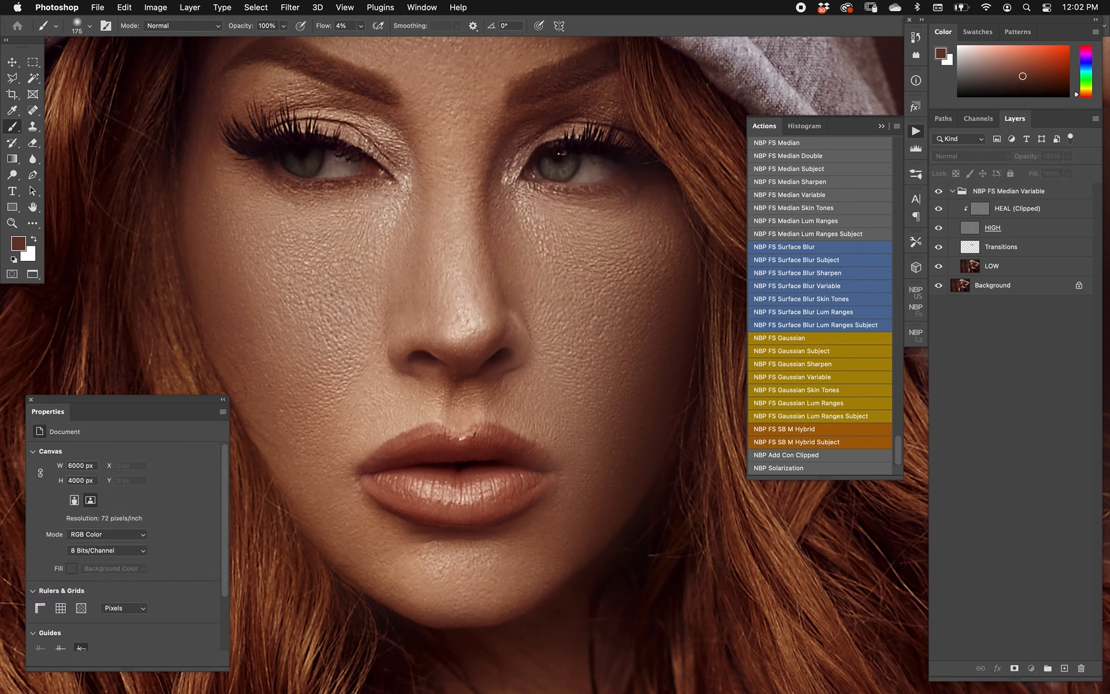
click(1008, 191)
double_click(1009, 191)
click(1073, 191)
drag(1072, 191, 1081, 668)
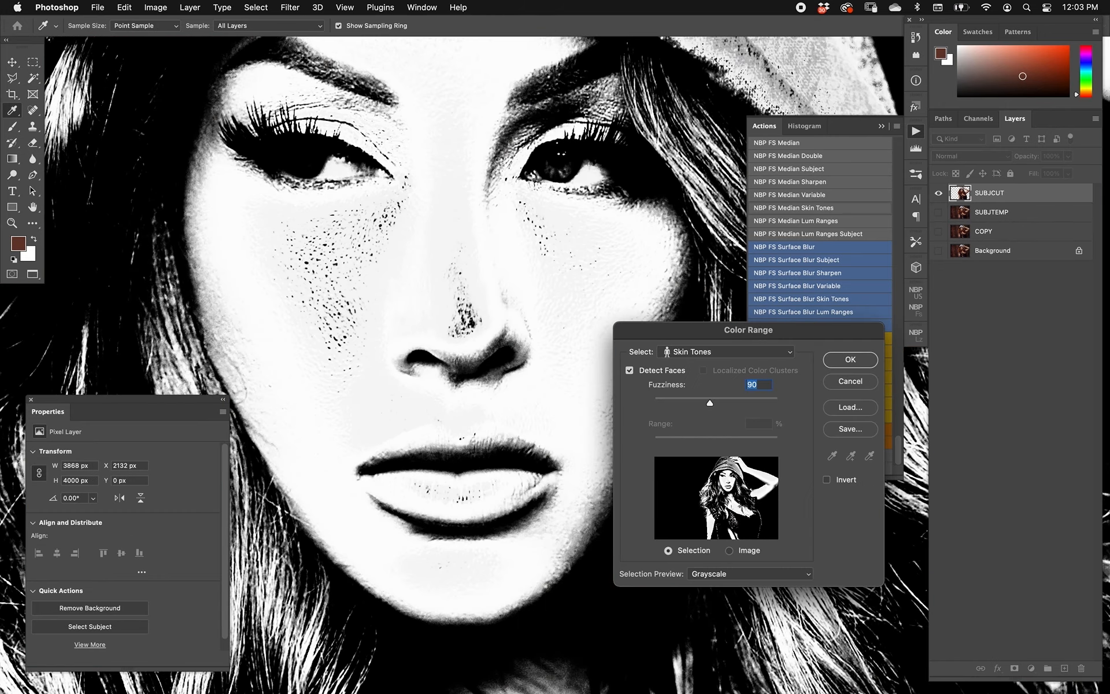
- Limit the action to skin tones using face detection at fuzziness 117, and accept the 12-pixel Median radius for the LOW layer
key(super+minus)
key(super+minus)
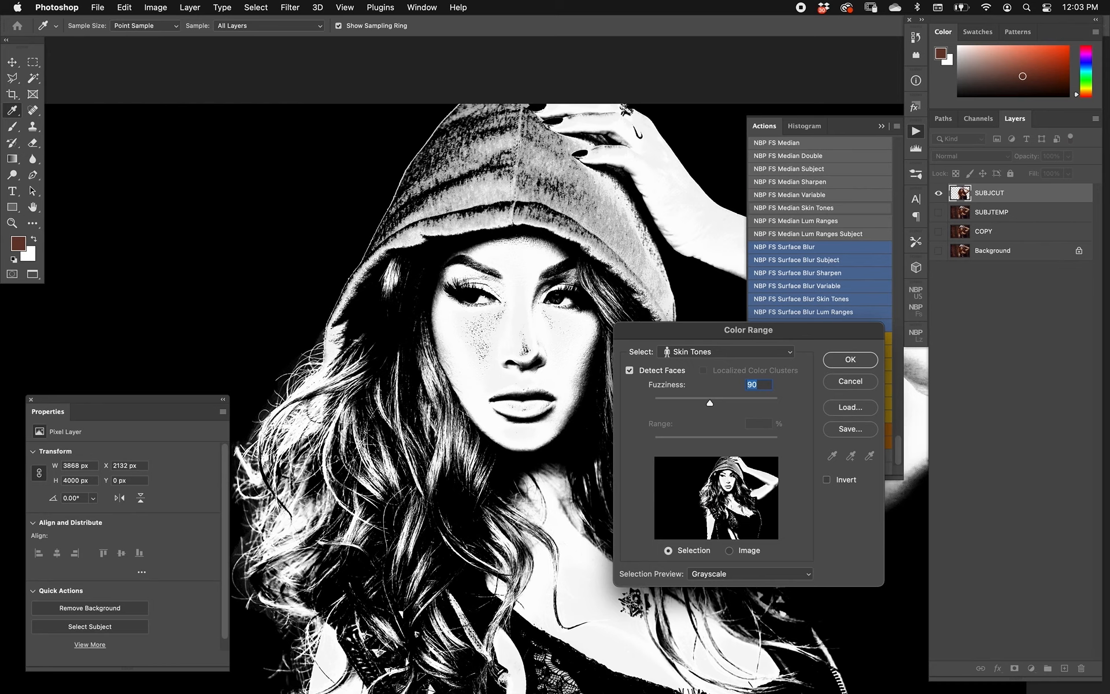
key(super+minus)
key(super+minus)
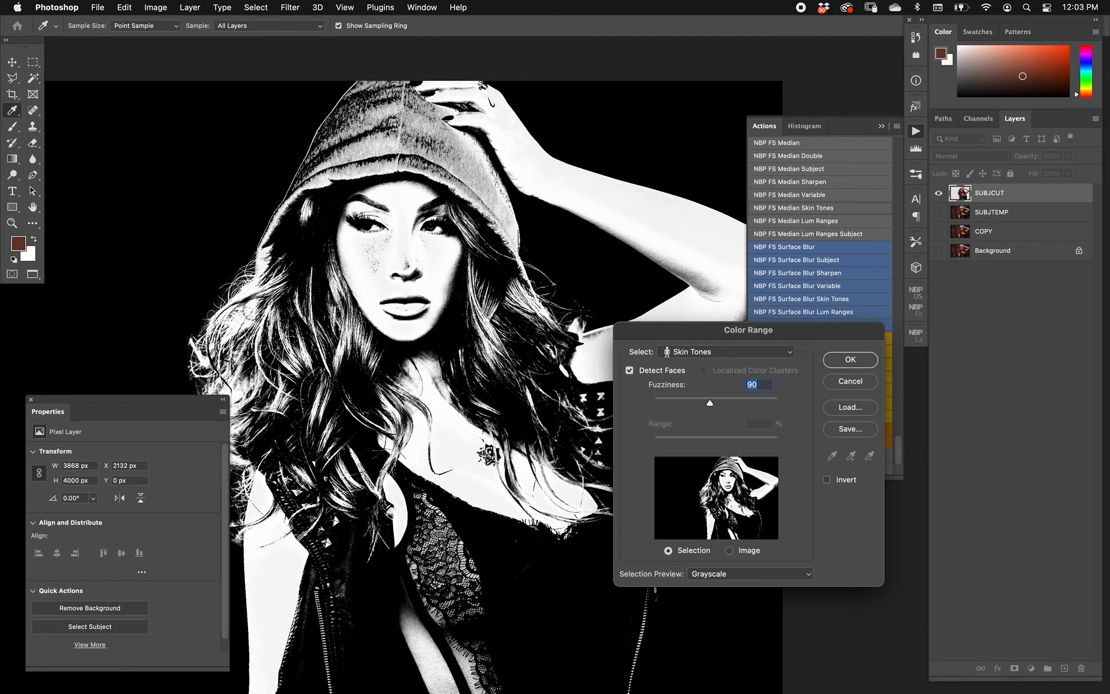
drag(749, 330, 762, 360)
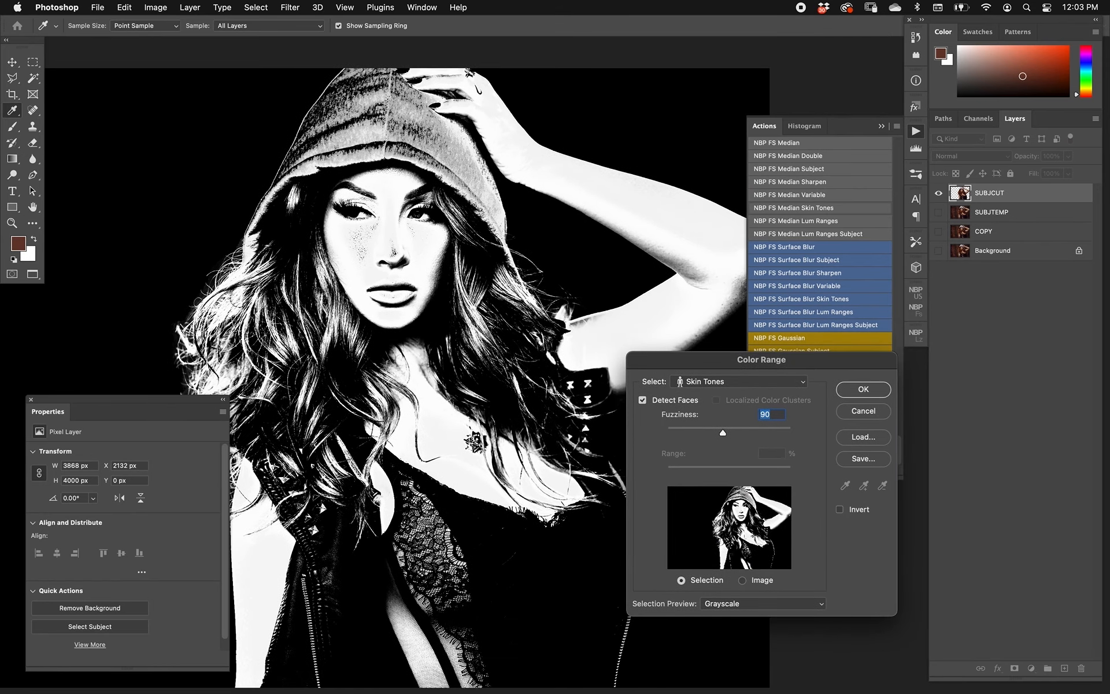
click(642, 400)
click(643, 400)
drag(722, 433, 740, 432)
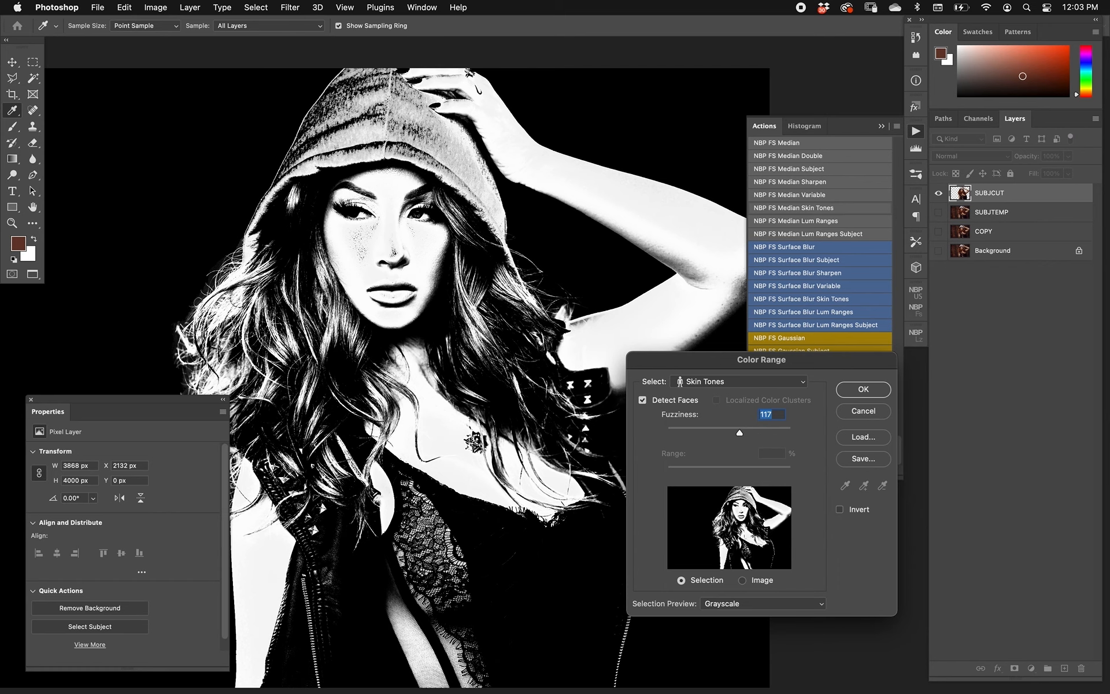
key(Return)
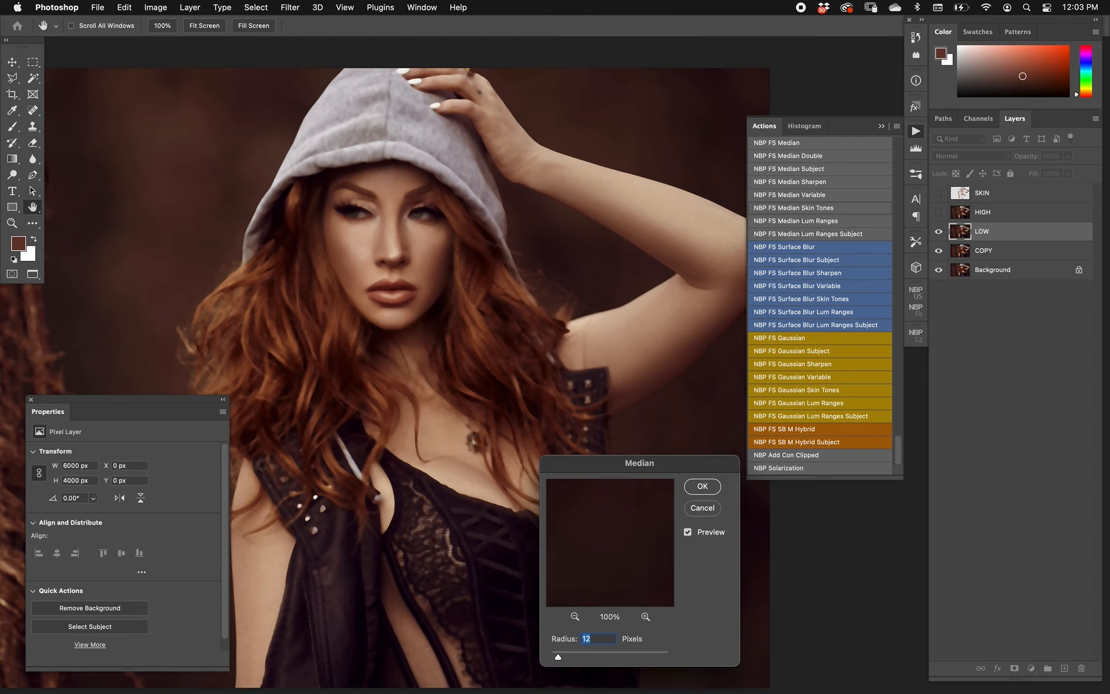
key(Return)
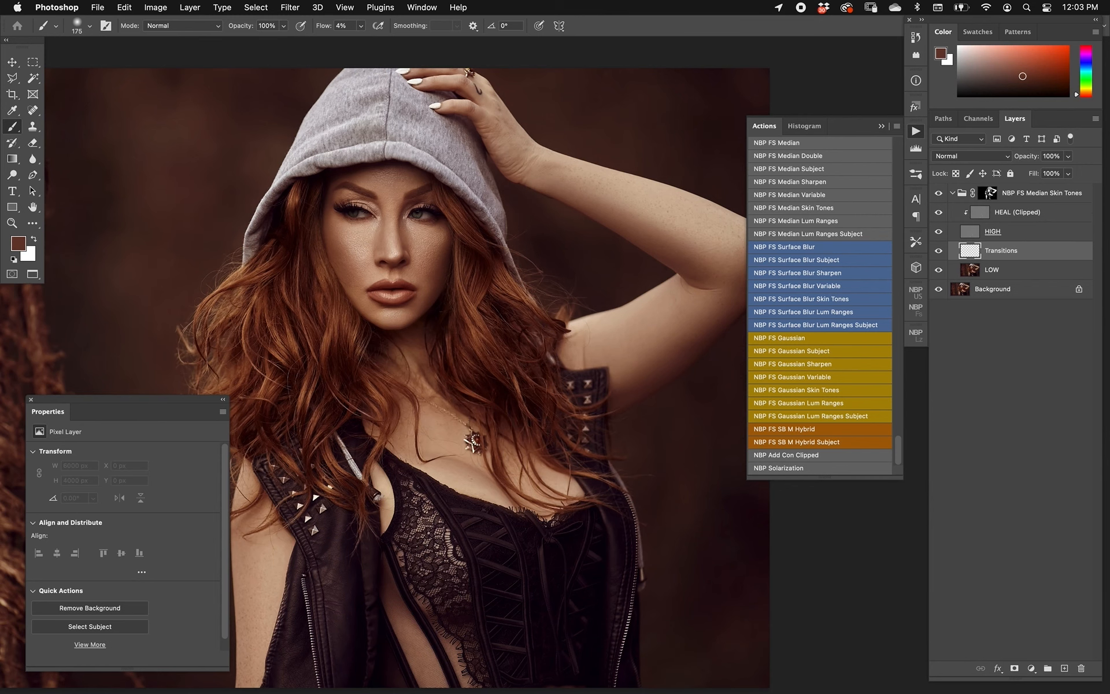
- Inspect the mask of the NBP FS Median Skin Tones group up close, and return to the Transitions layer
key(super+plus)
key(super+plus)
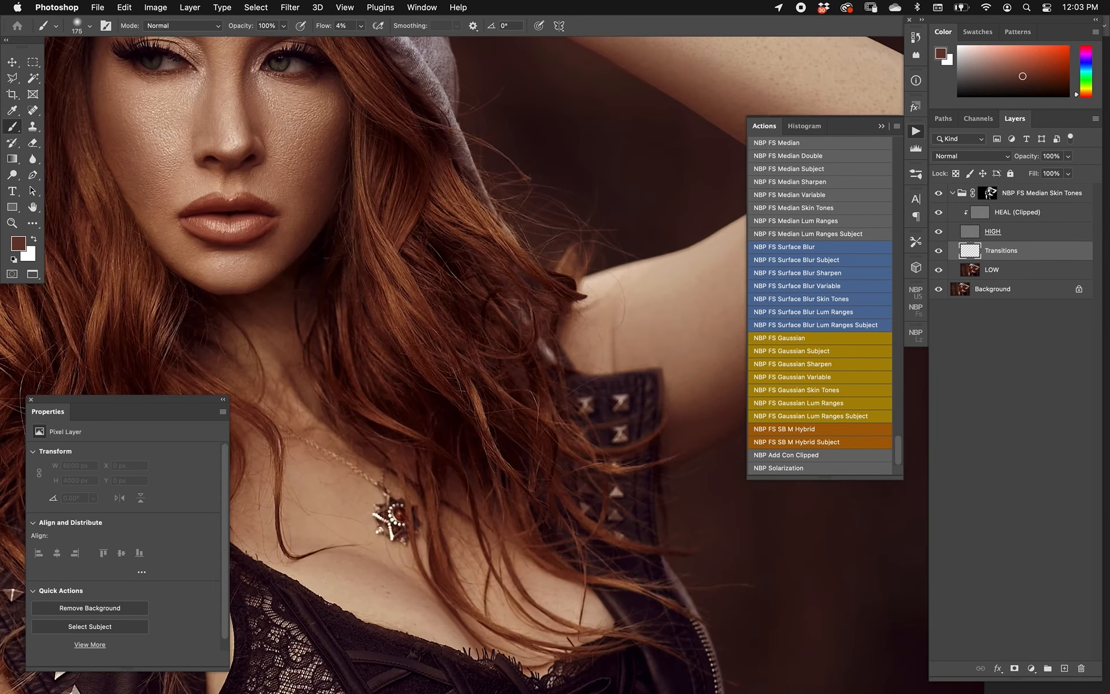
drag(405, 324, 457, 389)
key(ctrl+Tab)
alt+click(988, 193)
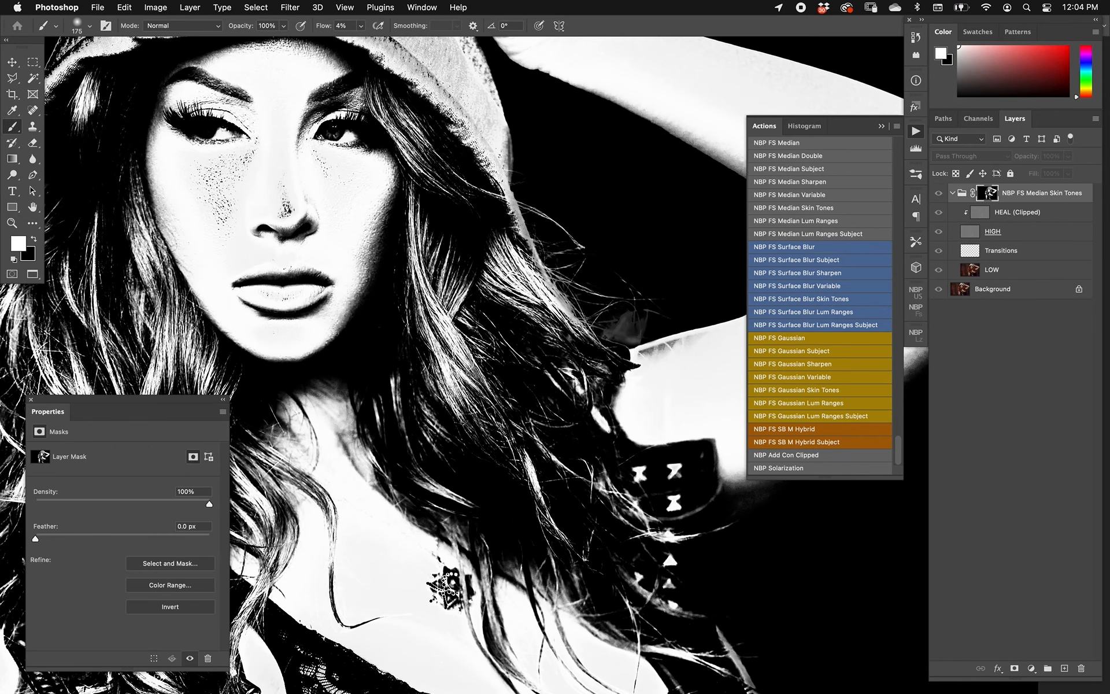
click(1001, 251)
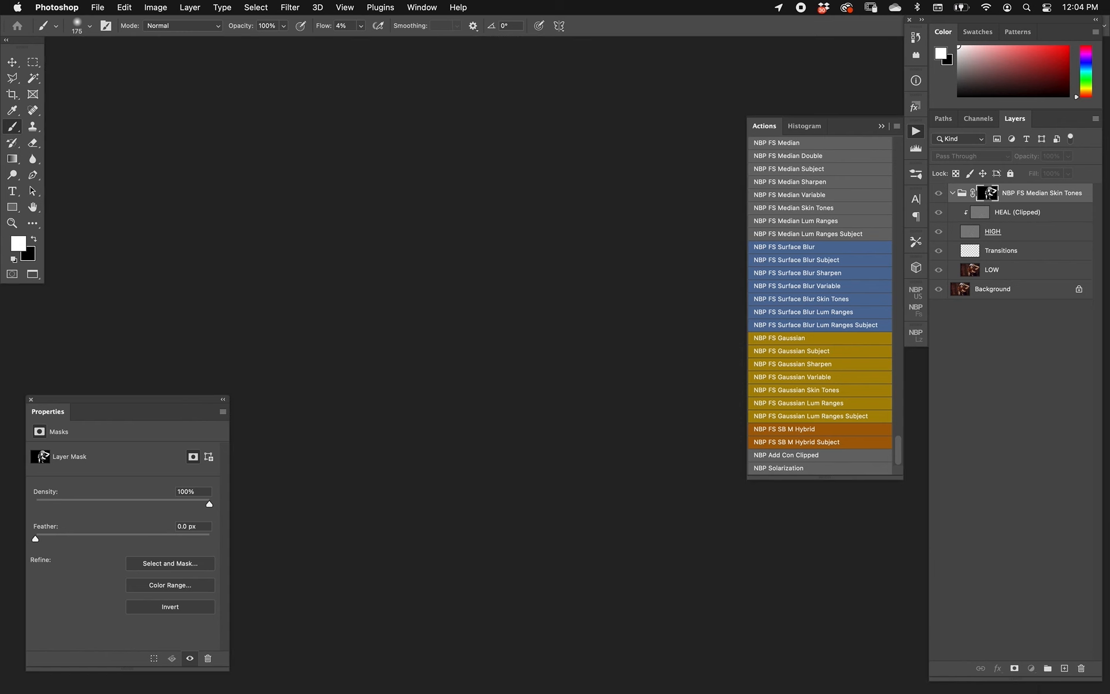
- Blend sampled tones over the shaded right cheek on the Transitions layer with the size 200 Brush
drag(405, 324, 514, 394)
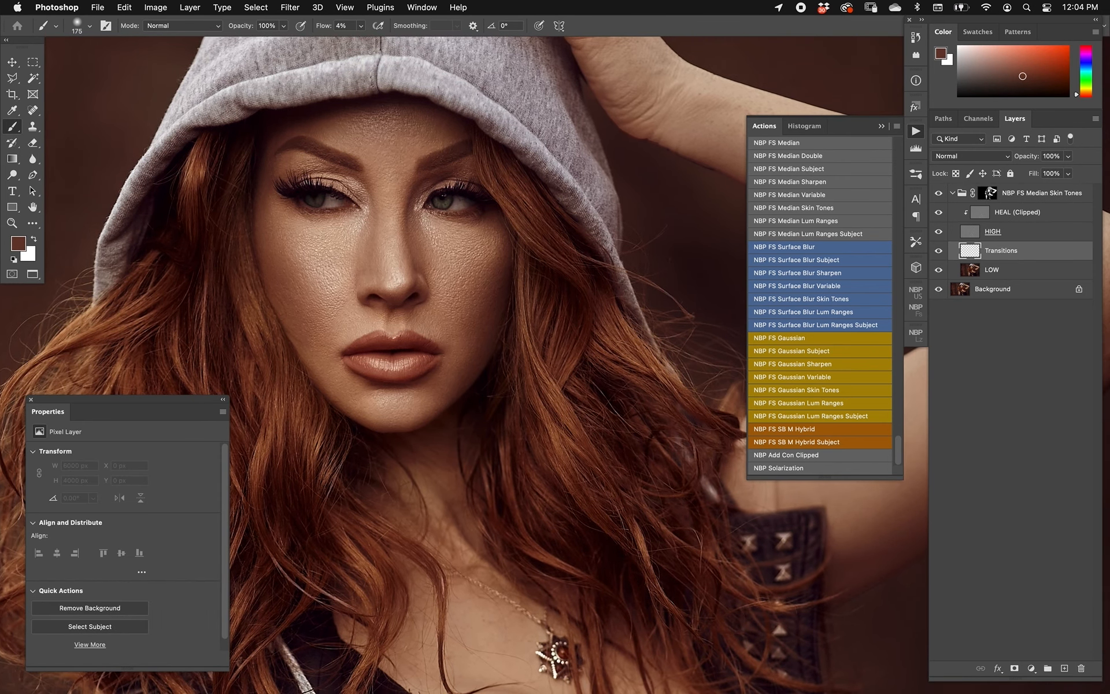
key(bracketright)
alt+click(448, 253)
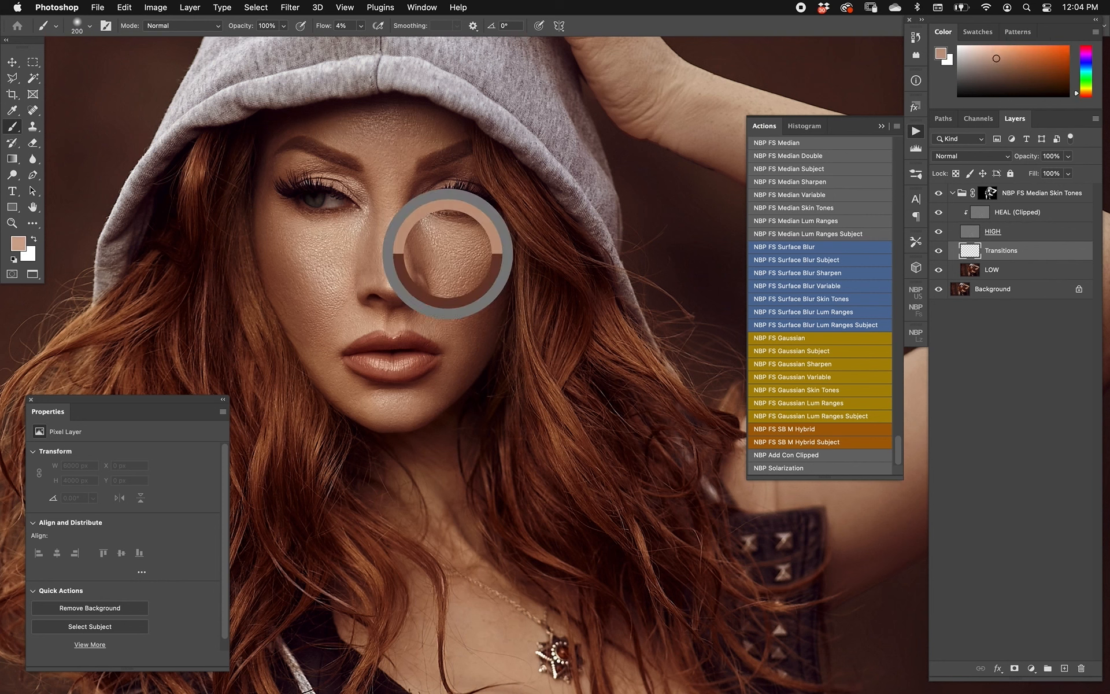
alt+click(475, 265)
alt+click(500, 298)
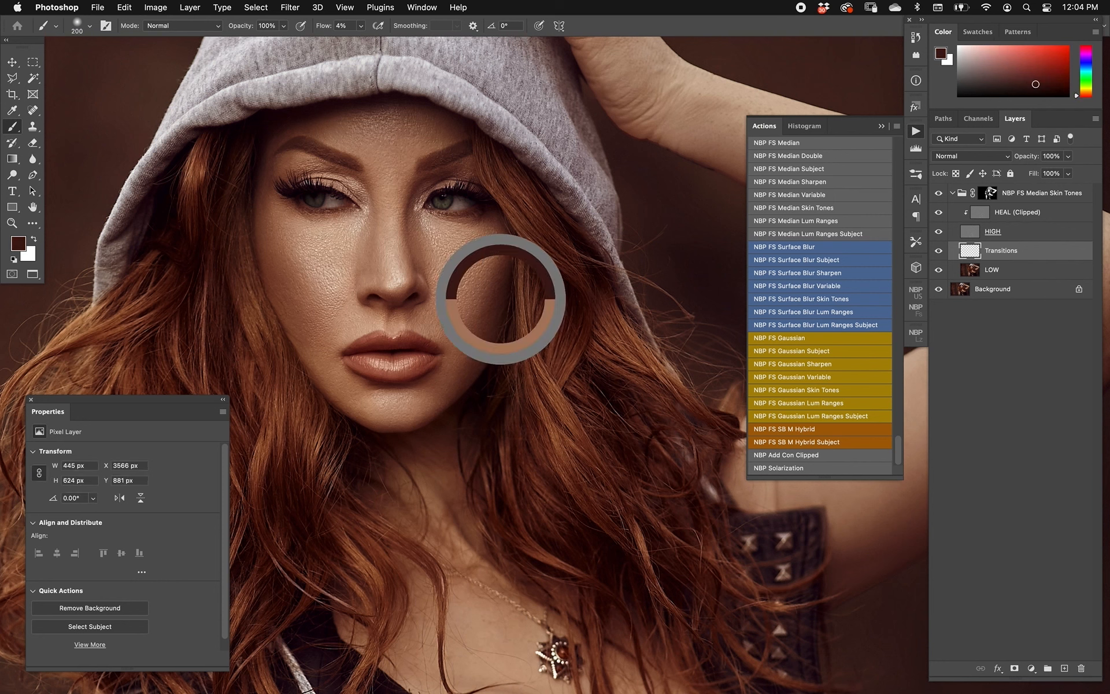
alt+click(481, 260)
alt+click(510, 289)
drag(481, 267, 475, 305)
- Smooth the tones on the left cheek below the eye with sampled colours on the Transitions layer
alt+click(278, 249)
mouse_move(288, 232)
mouse_down()
mouse_move(310, 317)
mouse_move(287, 258)
mouse_move(298, 250)
mouse_up()
alt+click(307, 254)
alt+click(274, 252)
alt+click(303, 249)
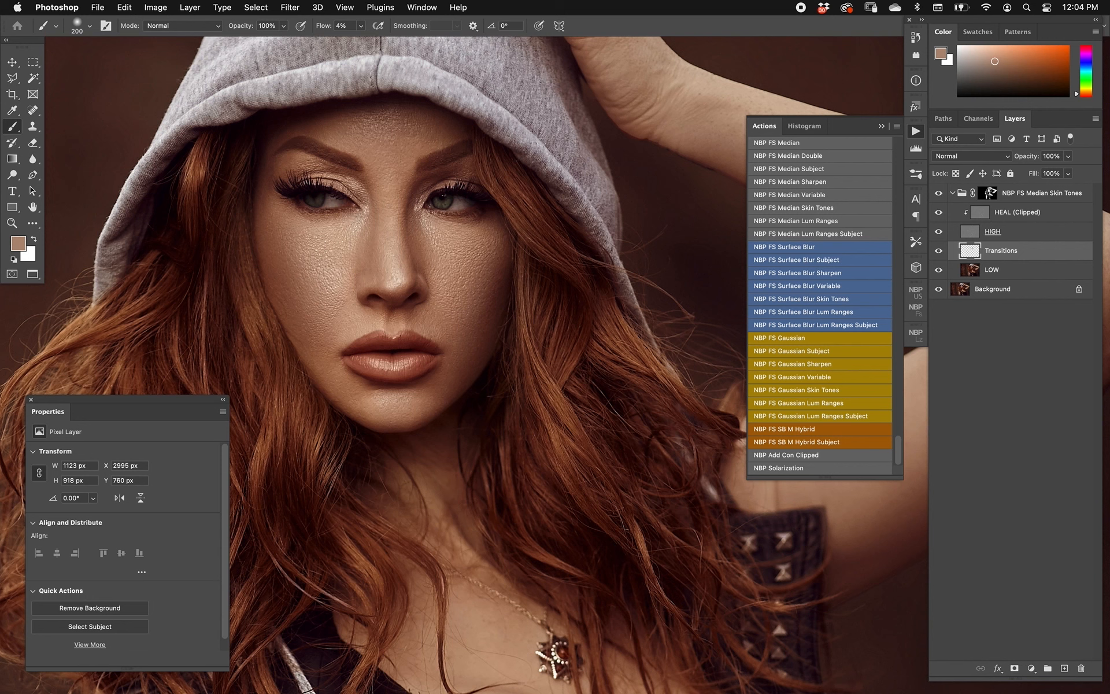
- Try to brush a sampled arm tone along the underside of the raised forearm, and undo it
alt+click(712, 116)
drag(690, 151, 709, 158)
drag(643, 134, 657, 140)
key(super+z)
- Toggle the Transitions layer to compare the portrait with and without the painted blending
key(super+0)
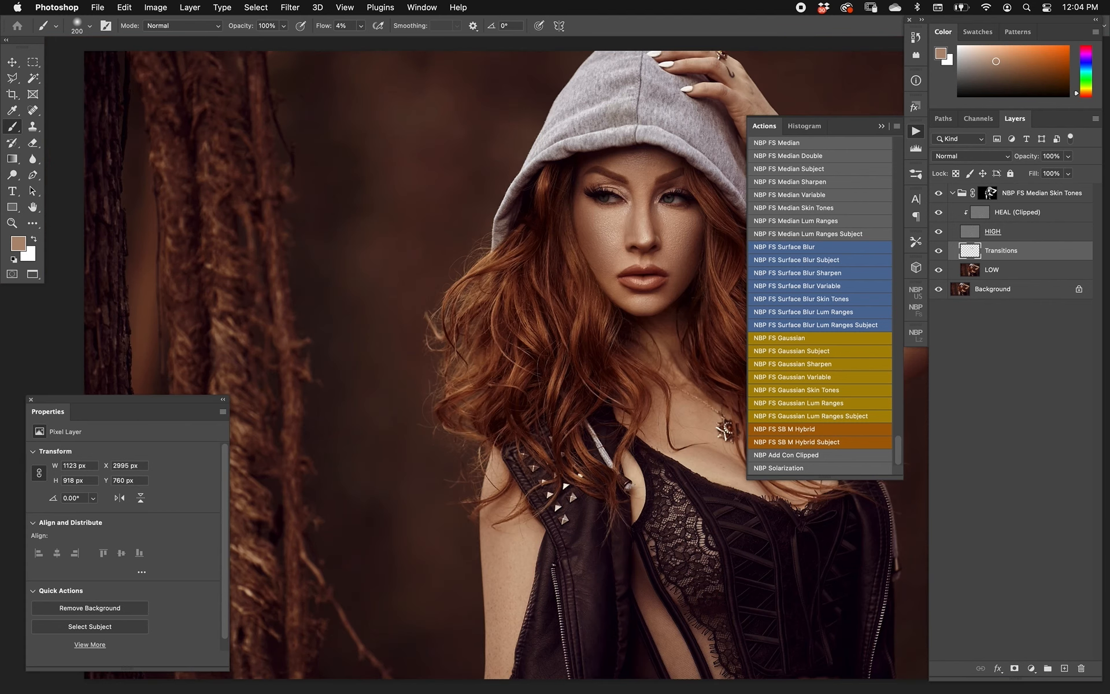
drag(648, 289, 602, 287)
click(938, 251)
click(939, 251)
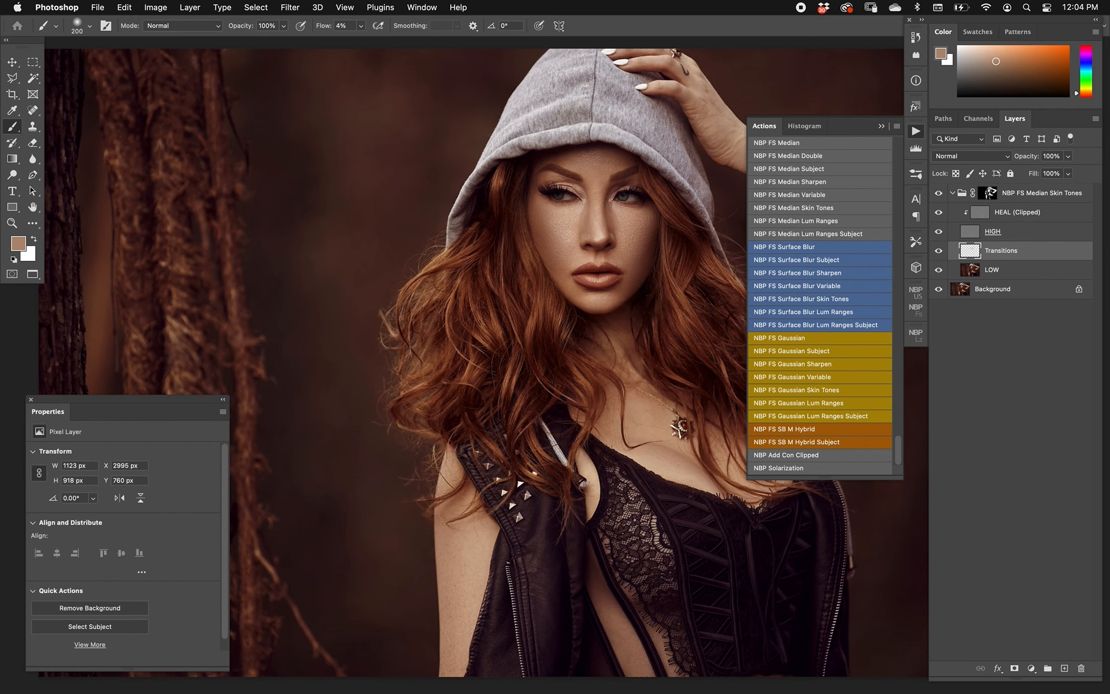
- Duplicate the LOW layer inside the NBP FS Median Skin Tones group
key(super+plus)
key(super+plus)
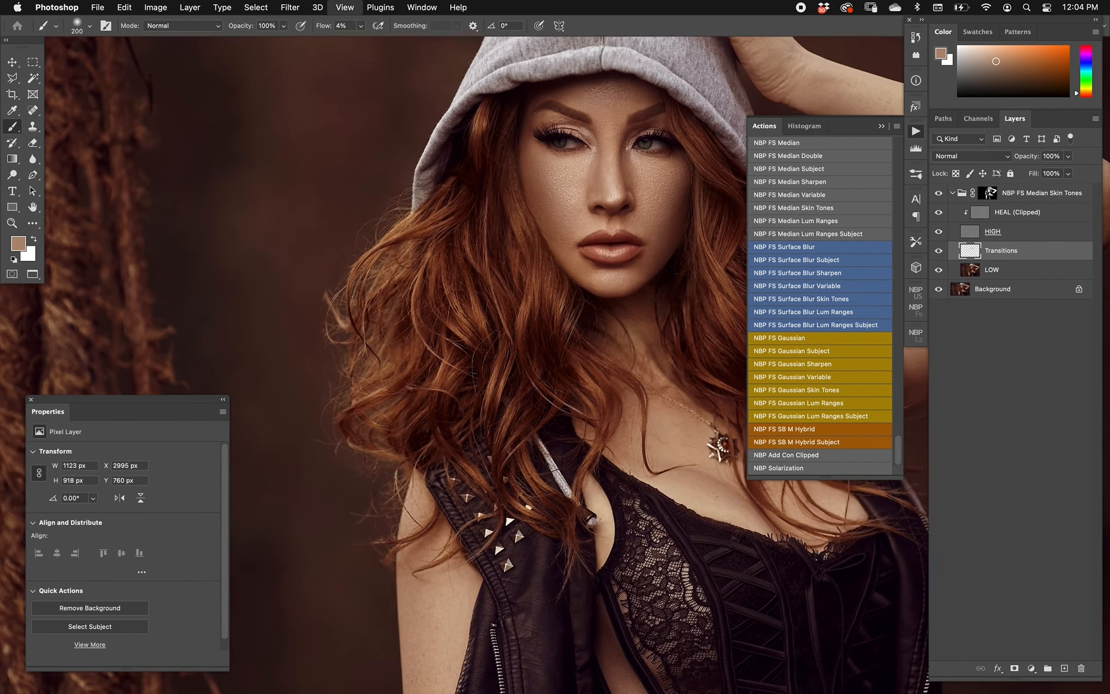
drag(636, 200, 500, 367)
key(super+plus)
key(super+plus)
drag(659, 256, 625, 391)
key(v)
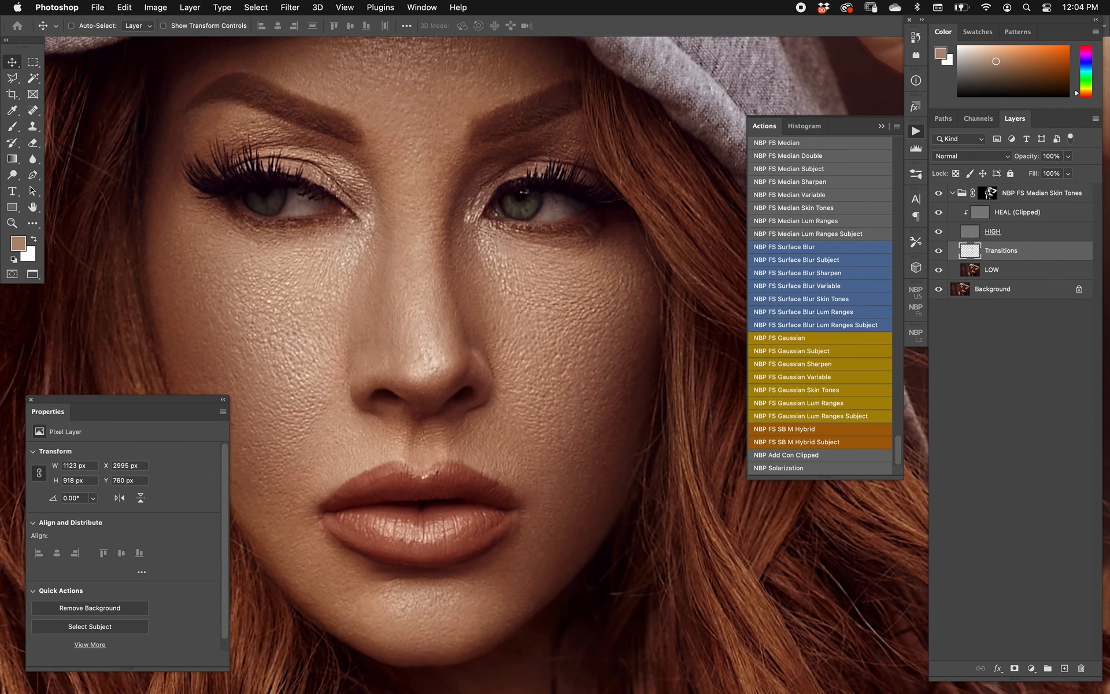
click(992, 270)
key(super+j)
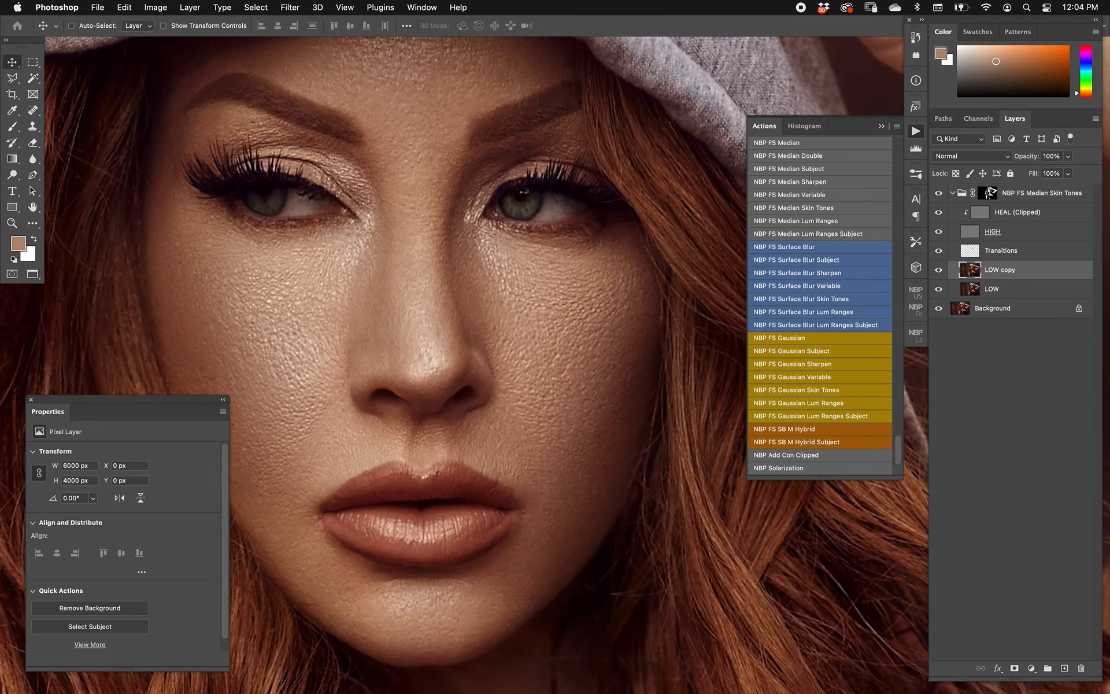
- Apply a Surface Blur with a radius of 50 pixels and a threshold of 20 levels to the duplicated LOW layer
click(289, 7)
mouse_move(365, 166)
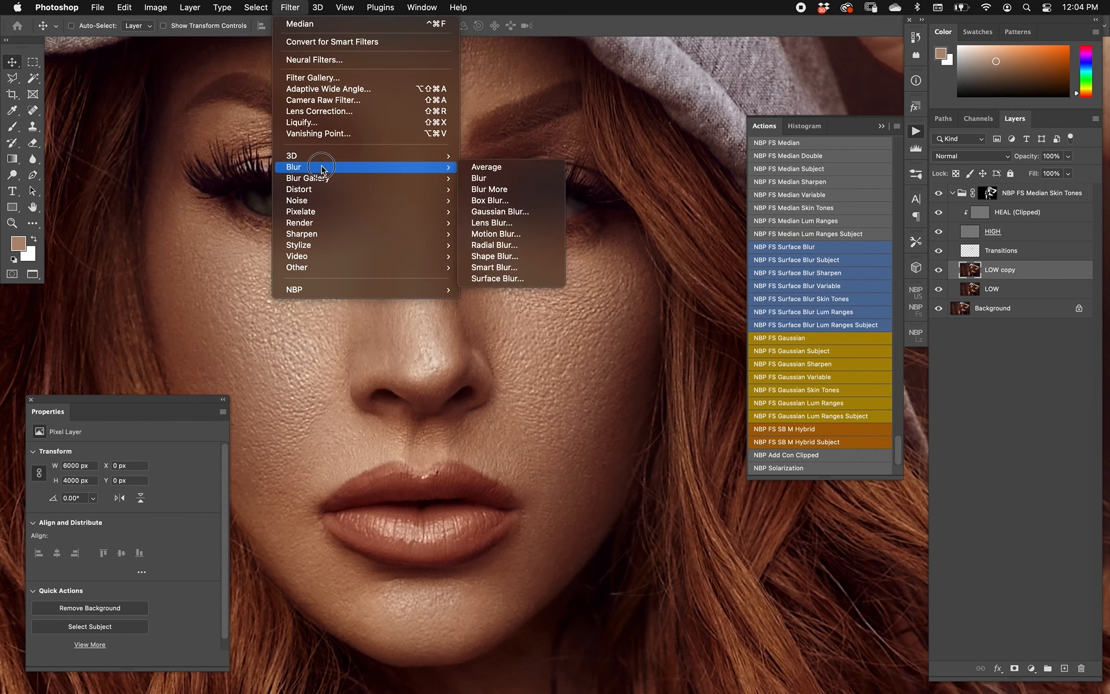
click(503, 279)
key(Tab)
key(shift+Up)
key(shift+Up)
key(shift+Up)
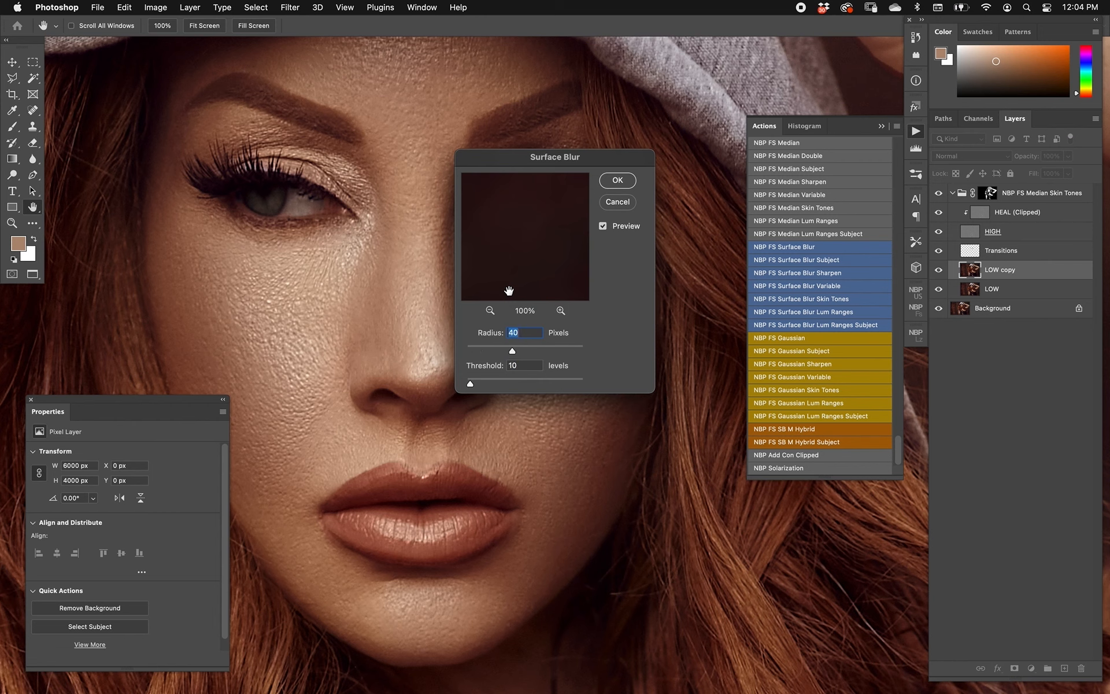
key(Tab)
key(shift+Up)
key(Tab)
key(shift+Up)
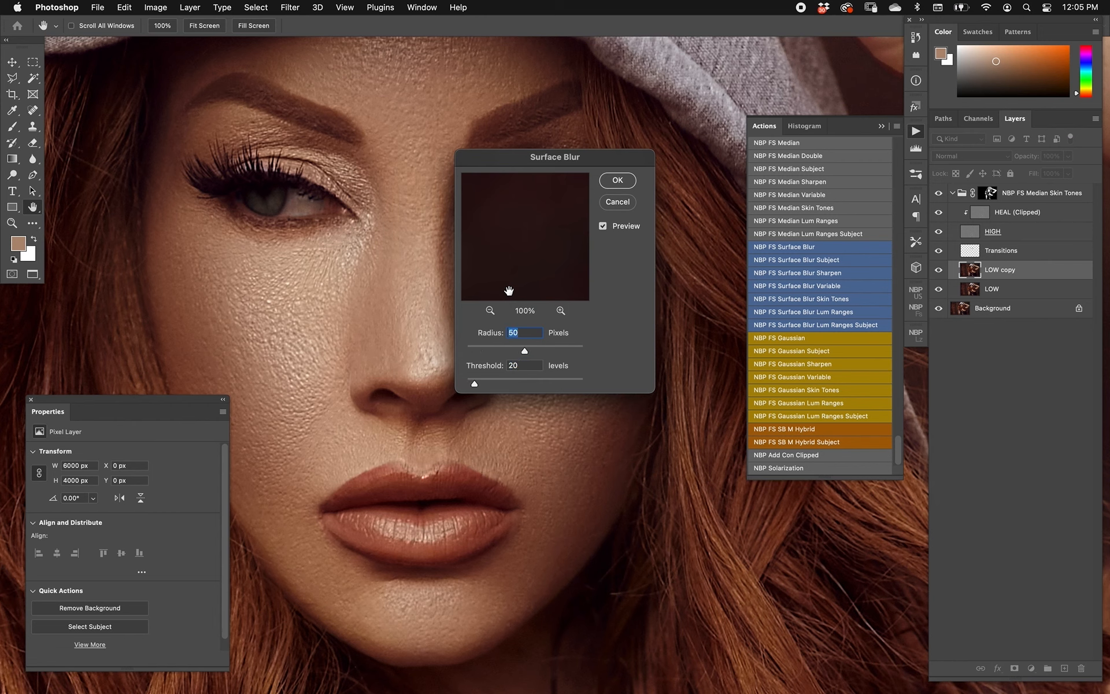
key(Return)
- Compare the face with and without the blurred LOW copy, and set that layer's opacity to 70%
click(939, 270)
click(939, 270)
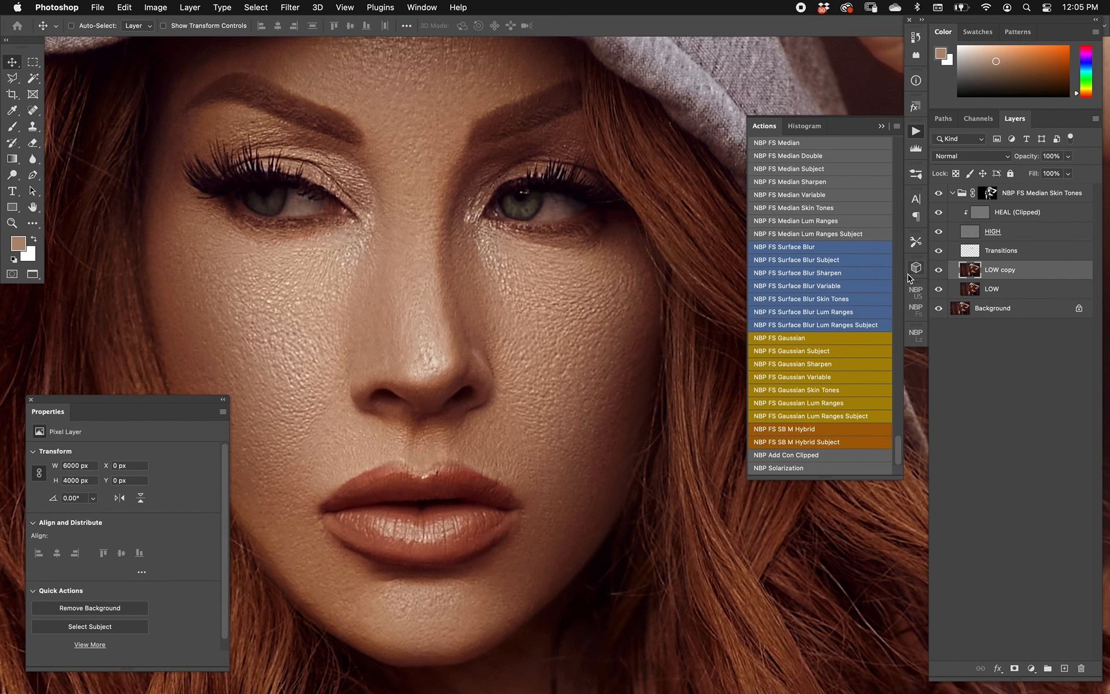
key(super+minus)
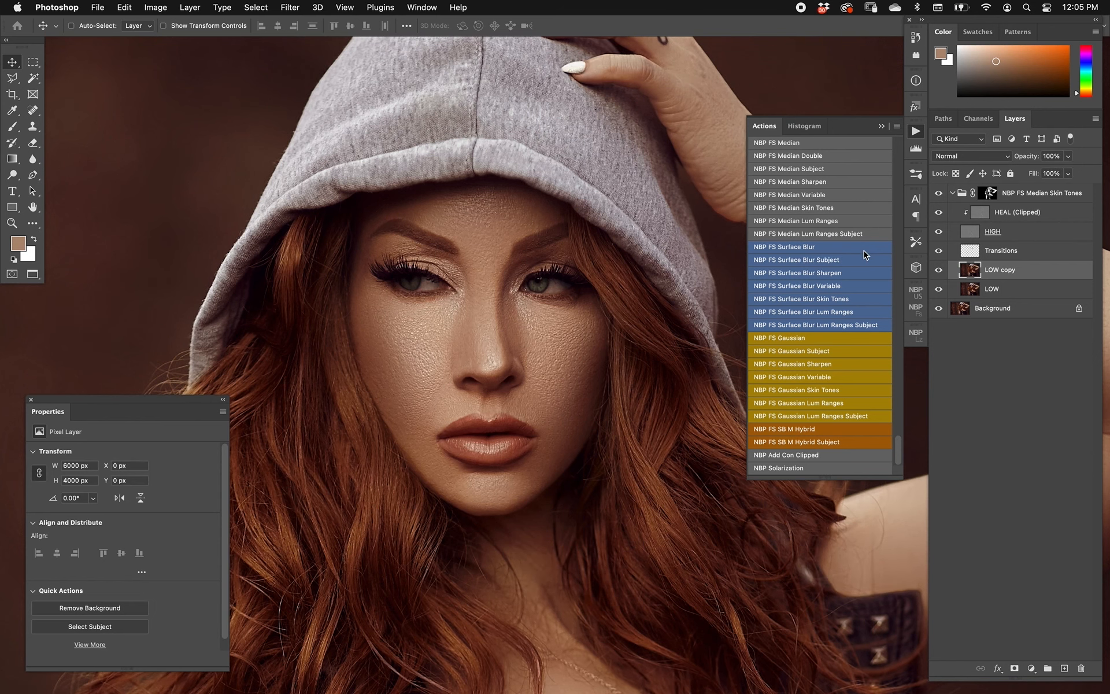
key(super+minus)
drag(558, 384, 478, 285)
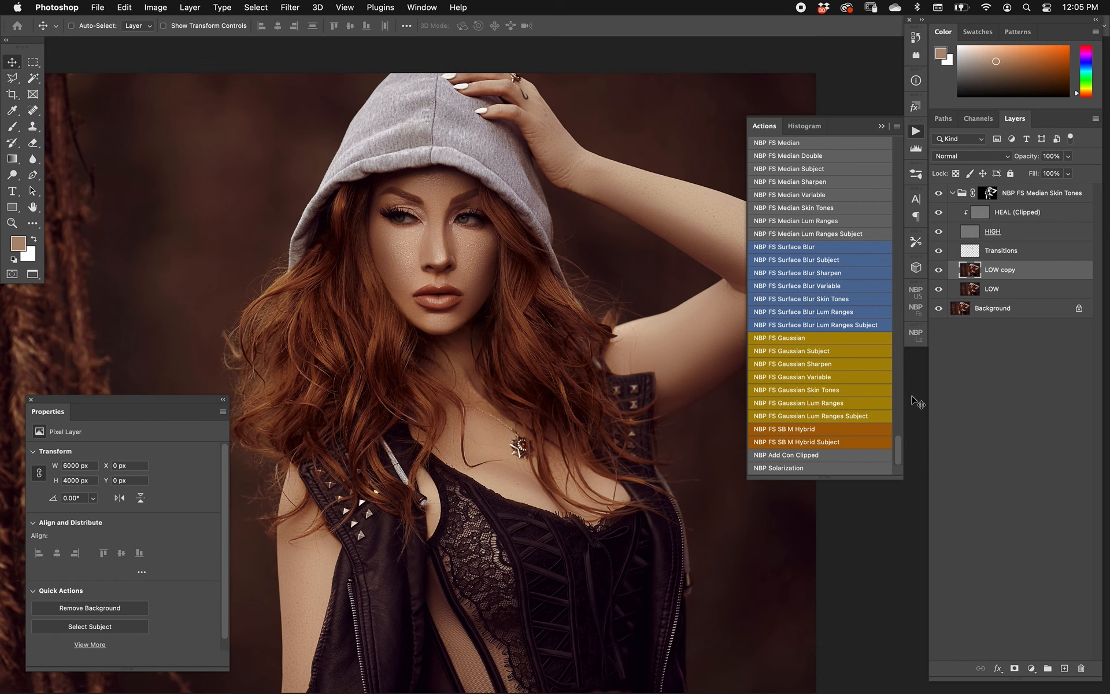
key(7)
- Revert the document to its original Background, and run the NBP FS Median Lum Ranges action with a 12-pixel Median radius
click(1016, 193)
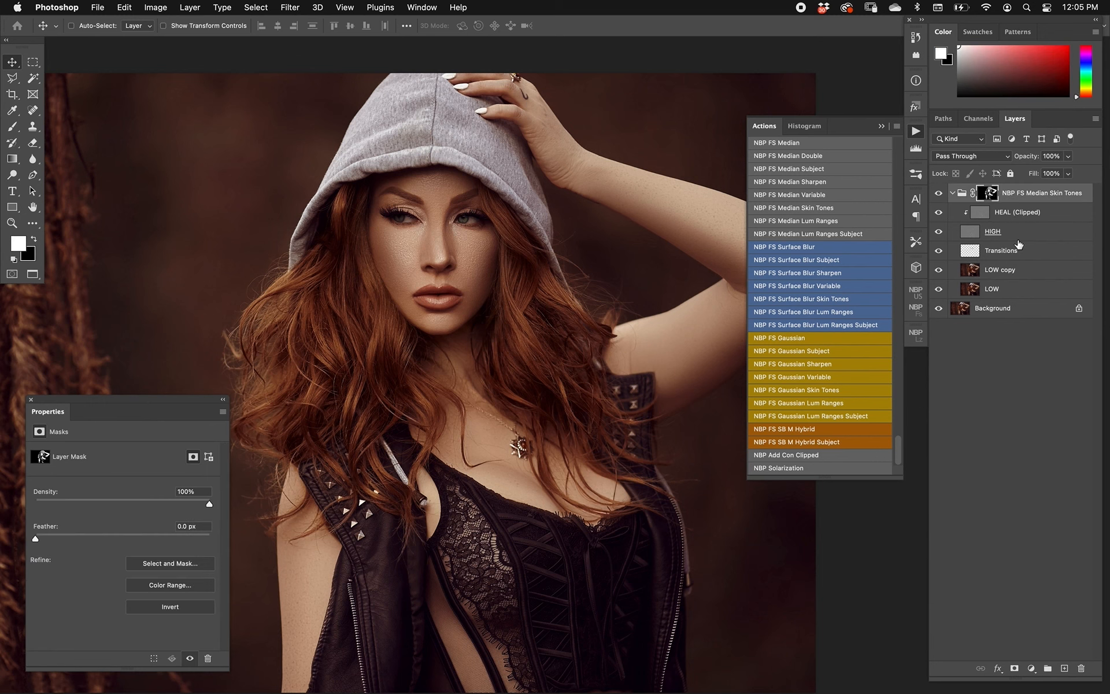
key(F12)
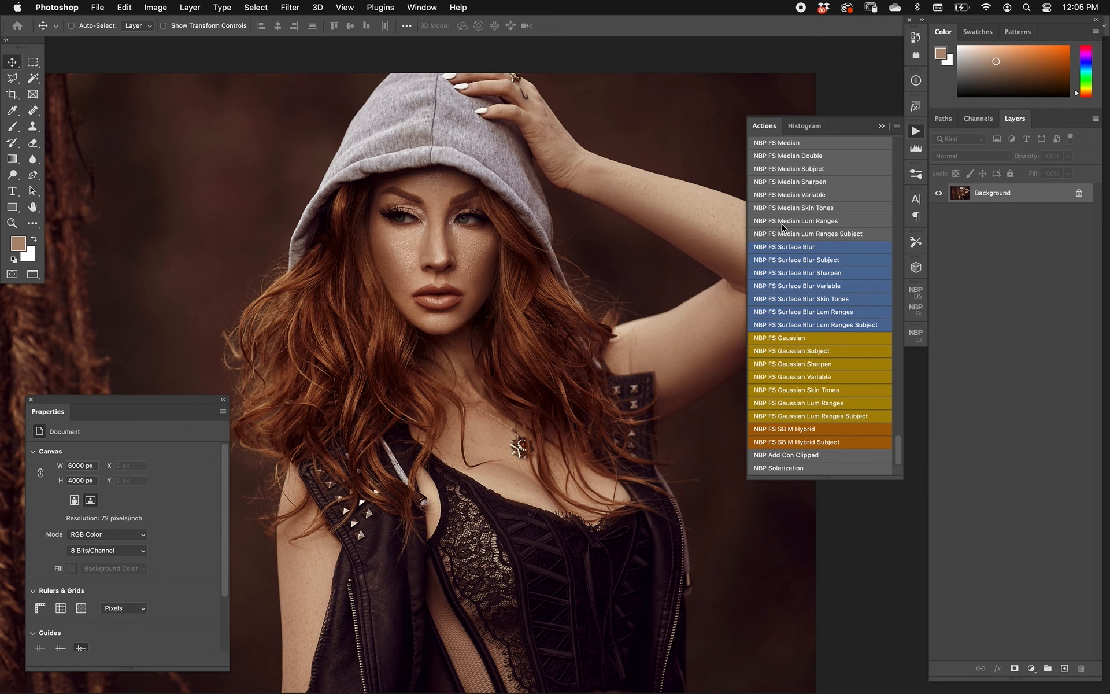
click(824, 222)
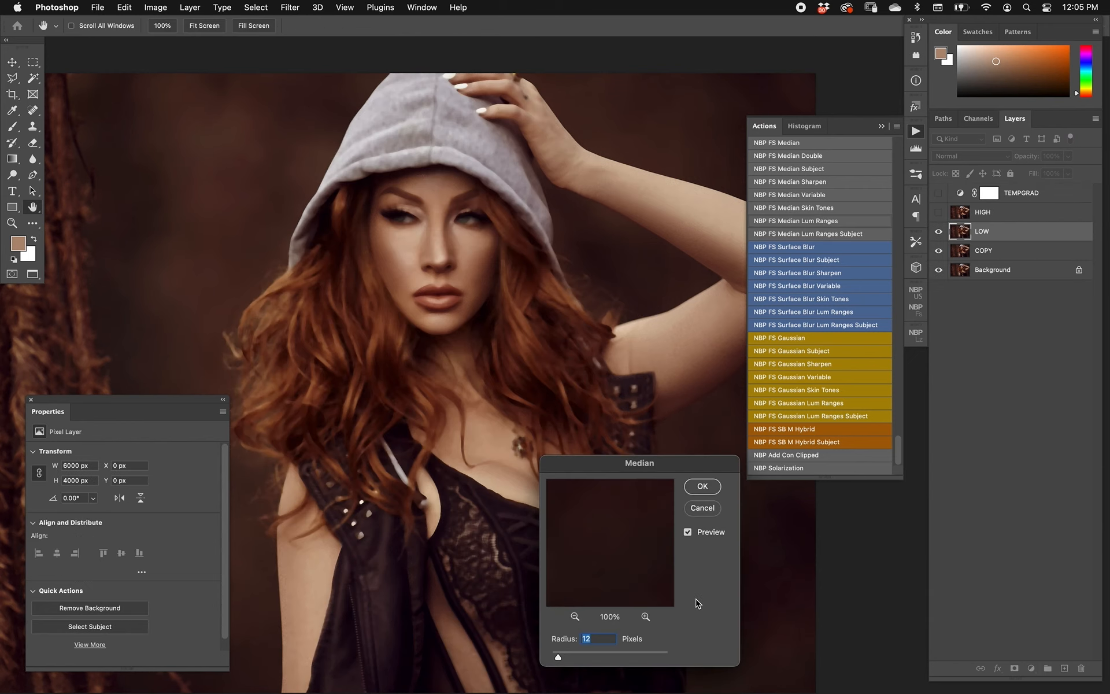
key(Return)
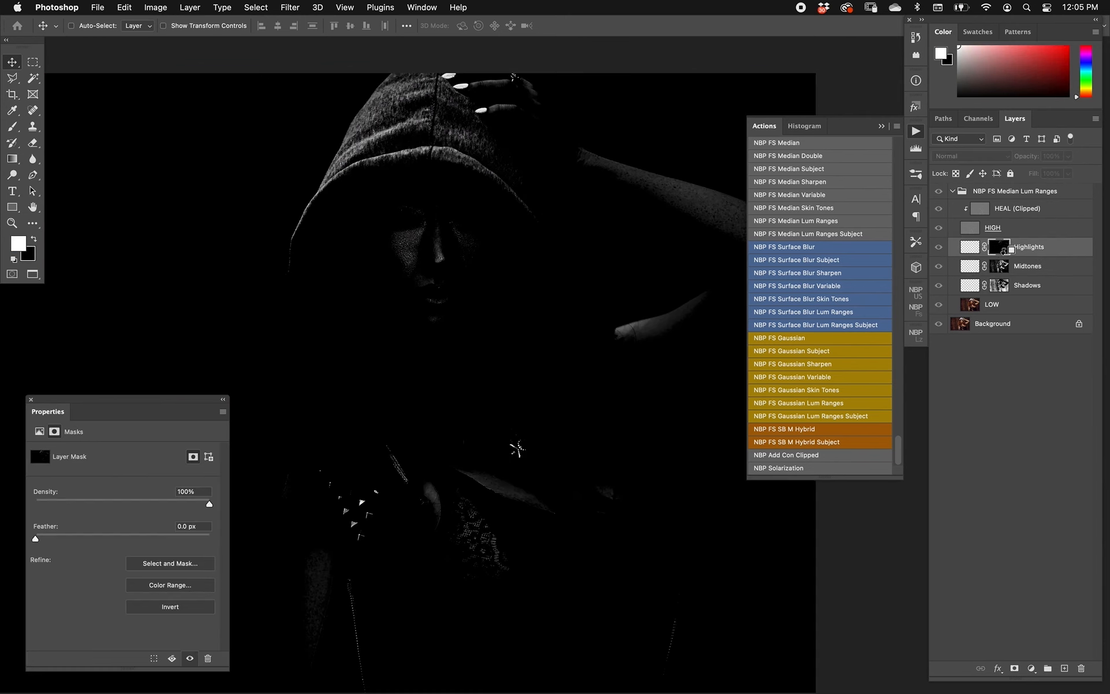
- Examine the masks of the Highlights, Midtones and Shadows layers one after another, and return to the normal image view
alt+click(1000, 250)
alt+click(1000, 266)
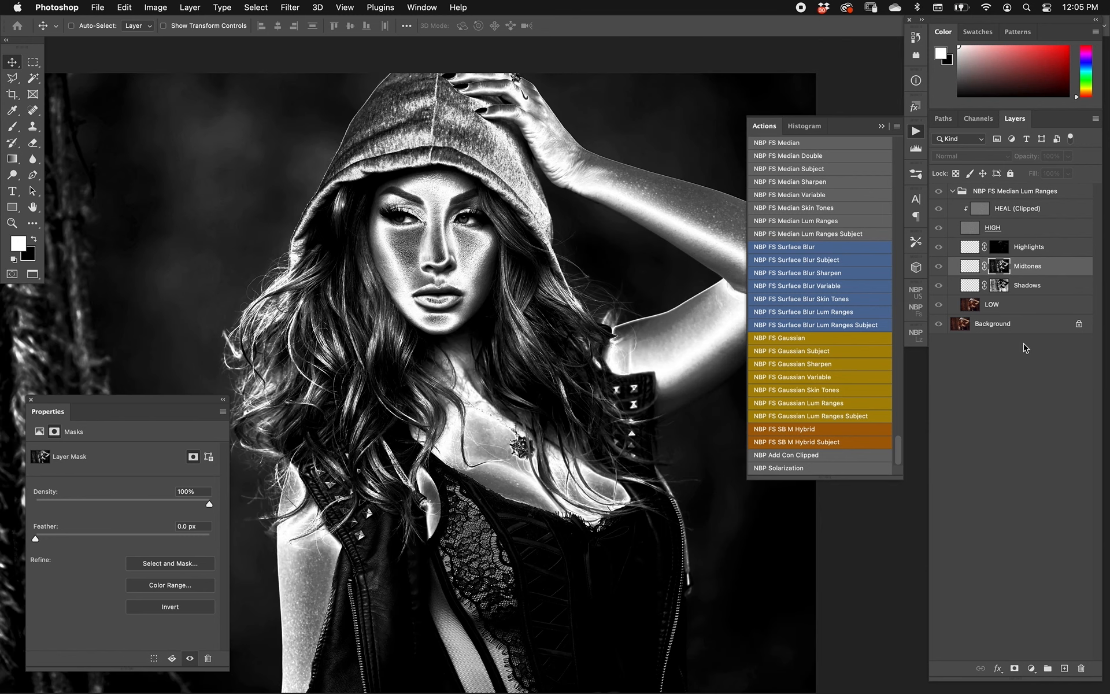
alt+click(1001, 287)
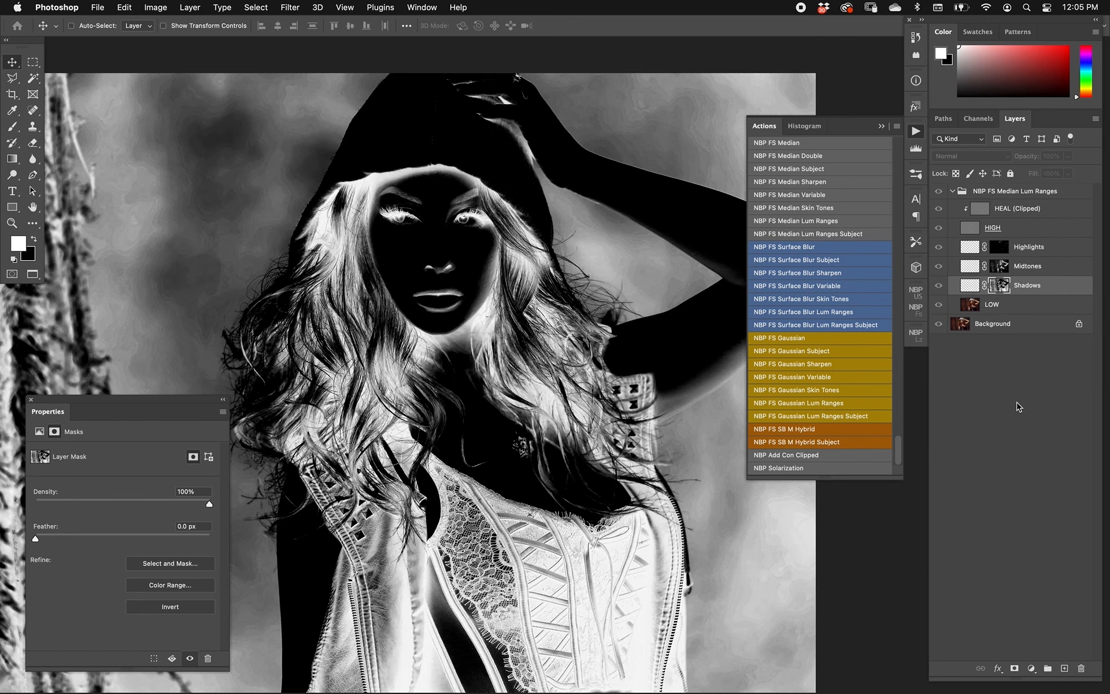
click(970, 286)
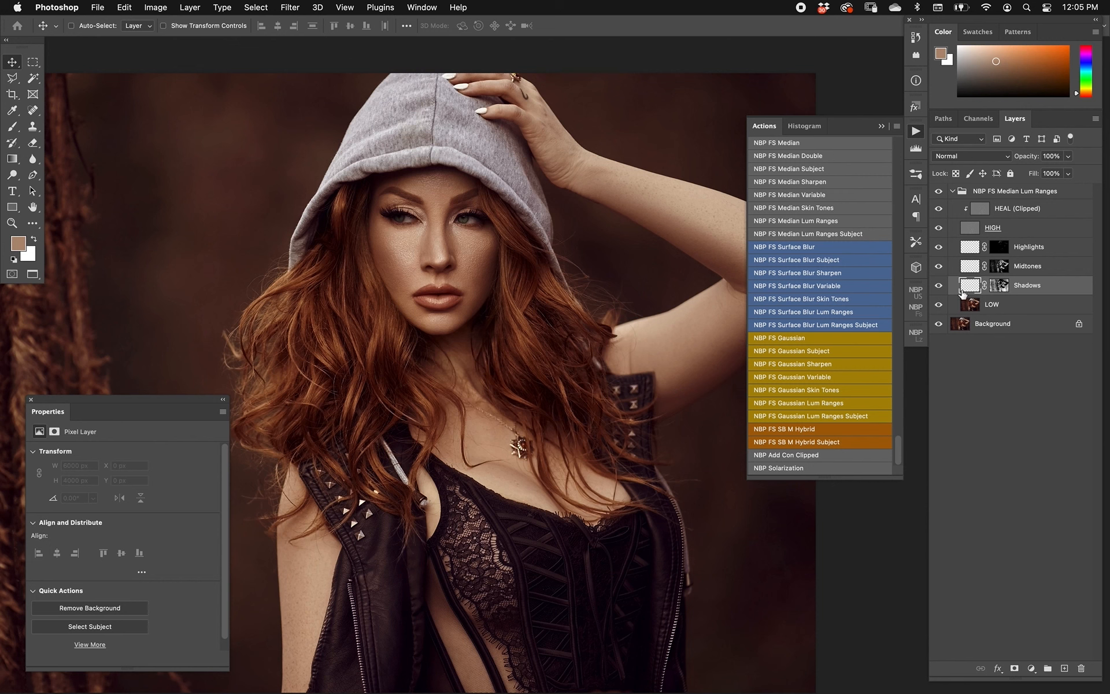
- Try filling the Midtones and the Shadows layer with the foreground skin colour, undoing each fill
click(977, 274)
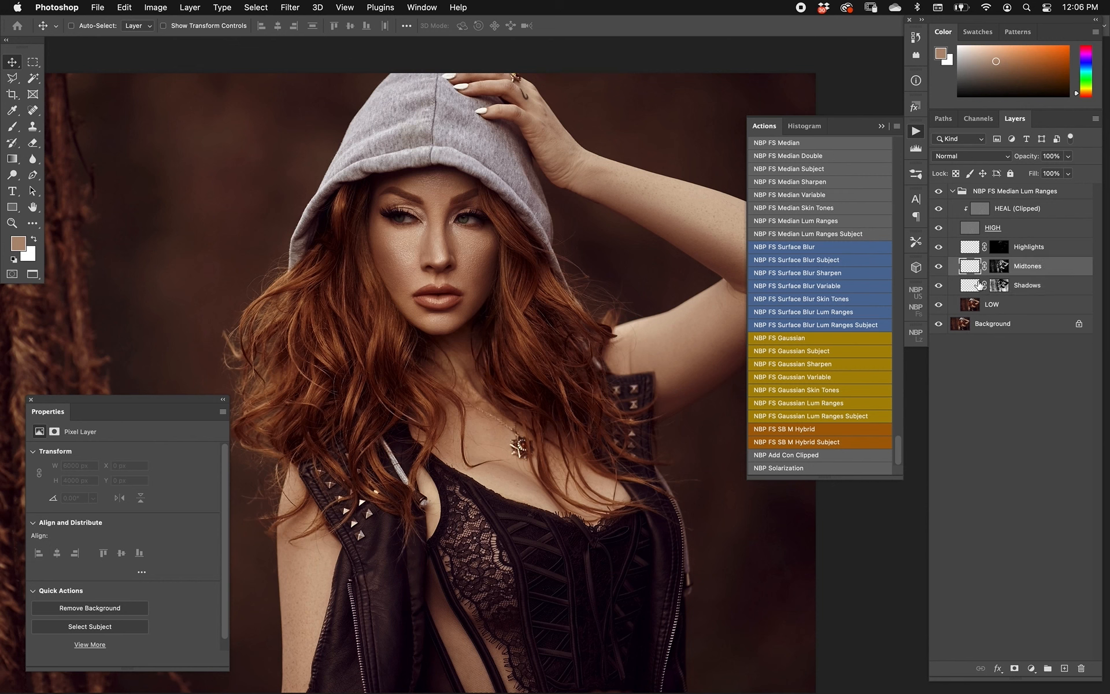
key(alt+BackSpace)
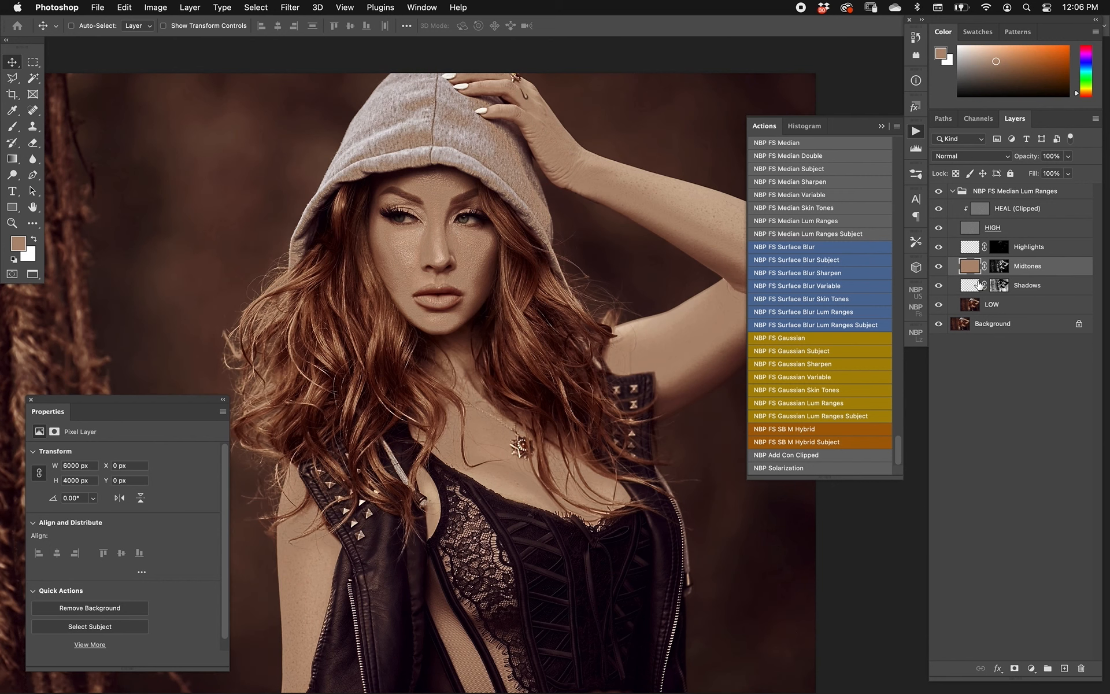
key(super)
key(super+z)
click(975, 287)
key(alt+BackSpace)
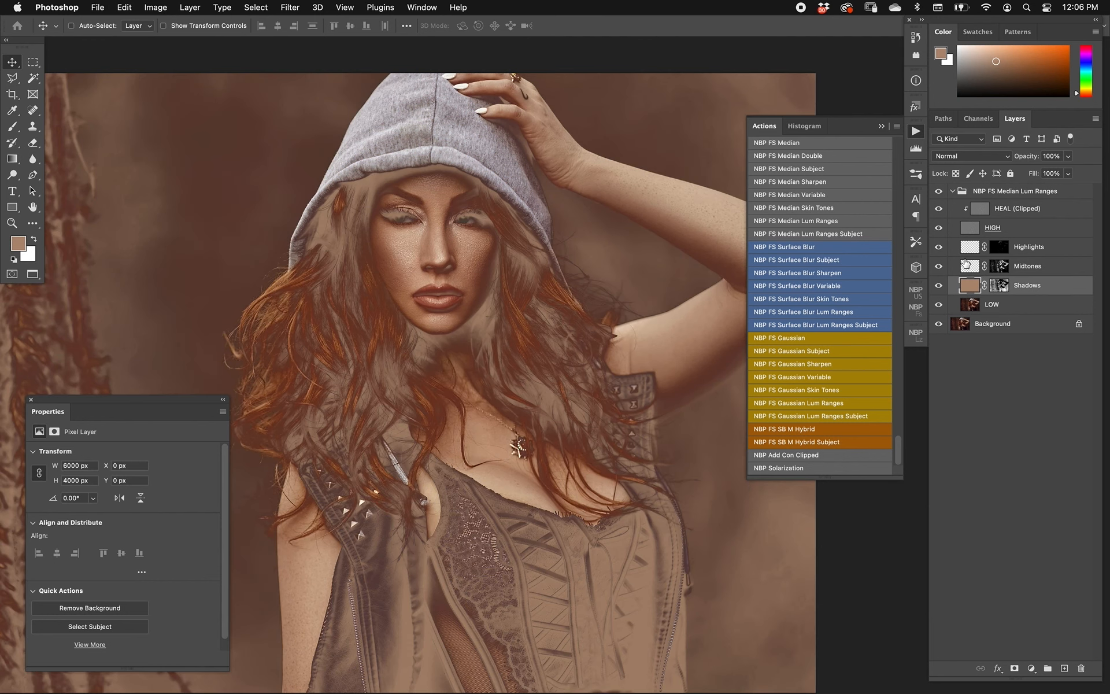
key(super+z)
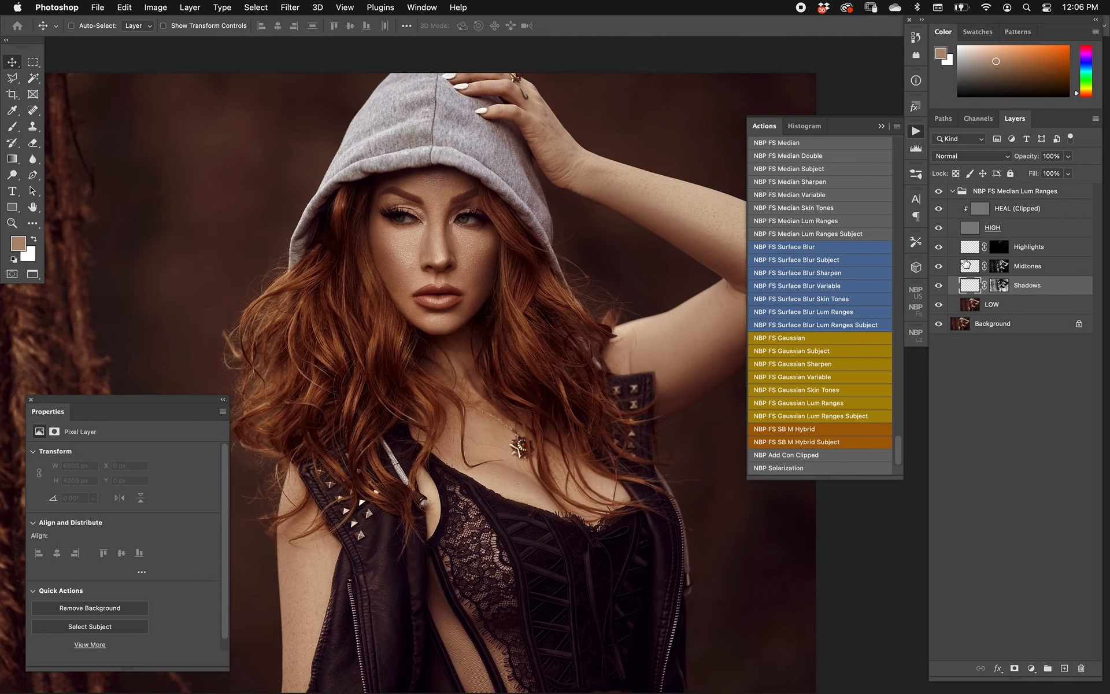
- Blend the cheek tones on the image's left side on the Midtones layer, using a 175-pixel brush and sampled skin colours
key(super+plus)
key(super+plus)
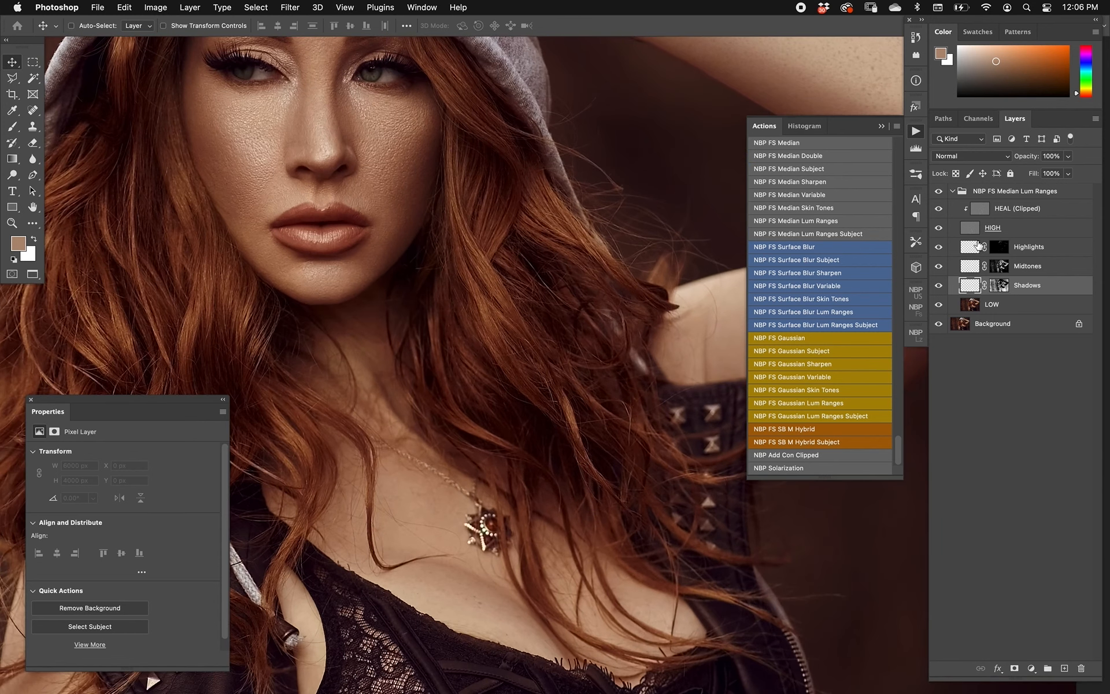
drag(421, 245, 487, 276)
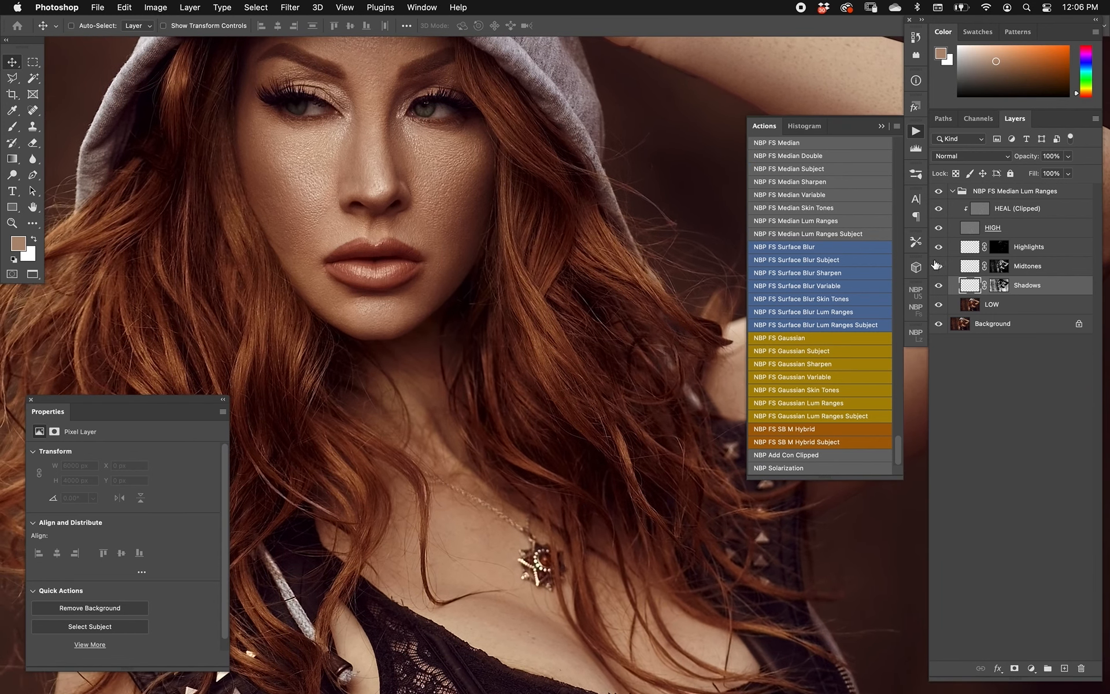
click(965, 267)
key(b)
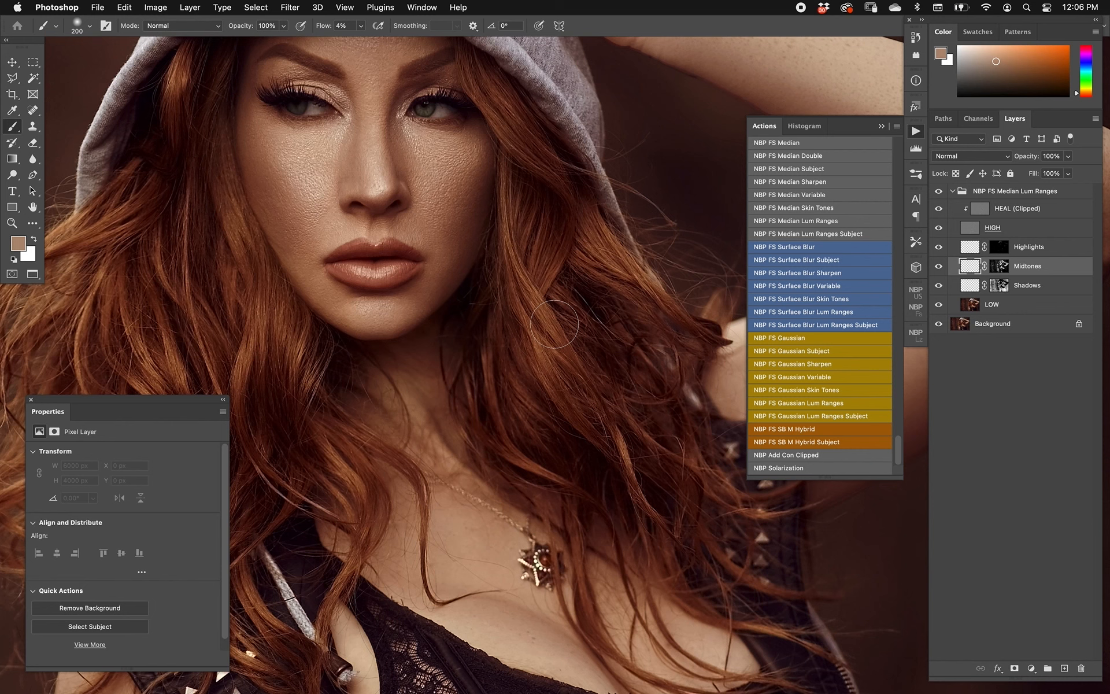
key([)
alt+click(250, 185)
alt+click(256, 189)
mouse_move(243, 149)
mouse_down()
mouse_move(259, 237)
mouse_move(259, 192)
mouse_move(277, 233)
mouse_move(261, 183)
mouse_move(264, 126)
mouse_move(301, 211)
mouse_up()
alt+click(294, 202)
drag(272, 136, 308, 203)
- Blend the tones of the cheek and jaw on the image's right side on the Midtones layer, resampling nearby skin colours
alt+click(473, 224)
mouse_move(485, 192)
mouse_down()
mouse_move(439, 260)
mouse_move(463, 156)
mouse_move(426, 214)
mouse_move(457, 197)
mouse_up()
alt+click(470, 198)
alt+click(455, 203)
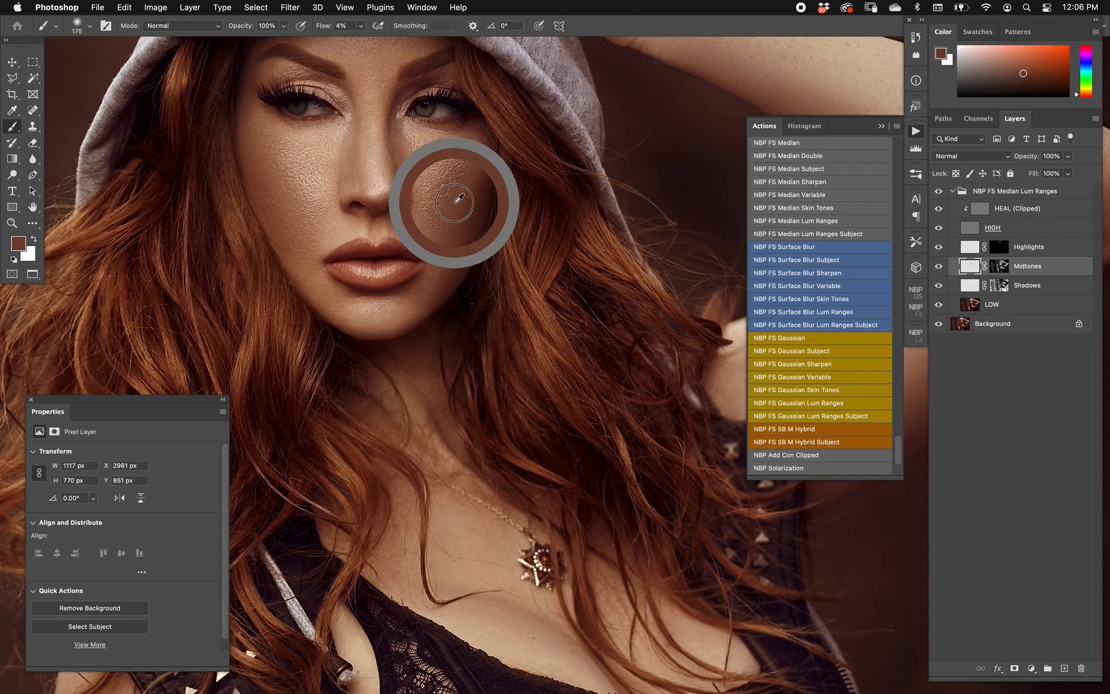
mouse_move(471, 144)
mouse_down()
mouse_move(428, 185)
mouse_move(467, 177)
mouse_move(449, 202)
mouse_up()
alt+click(431, 154)
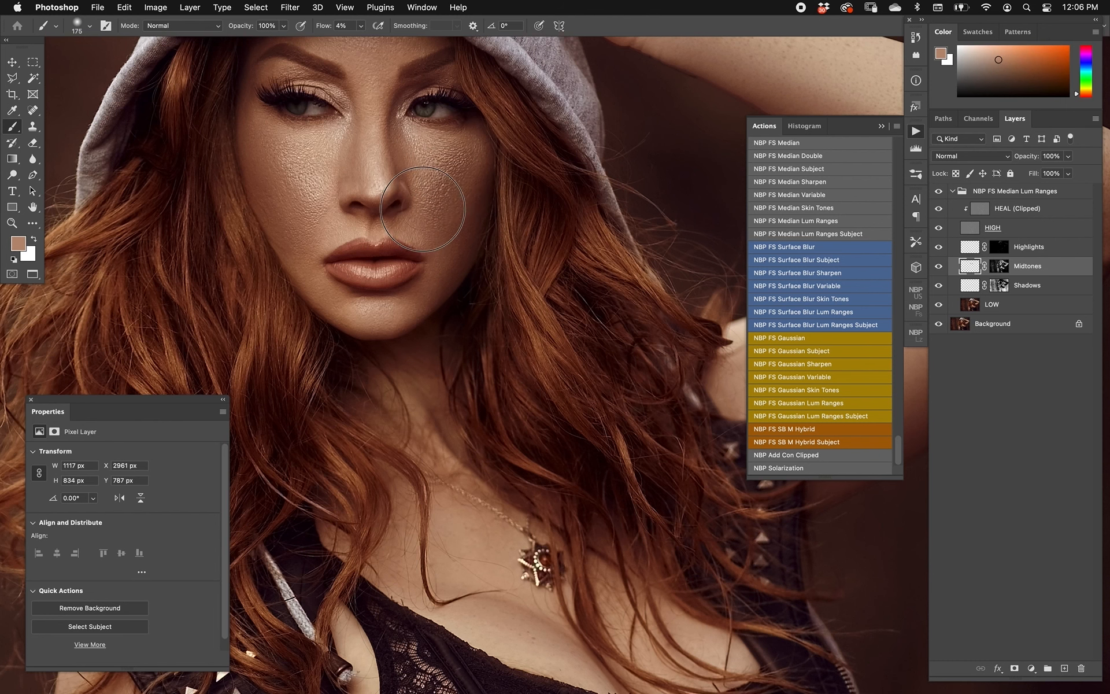
alt+click(458, 223)
mouse_move(441, 293)
mouse_down()
mouse_move(418, 304)
mouse_move(439, 278)
mouse_up()
alt+click(368, 315)
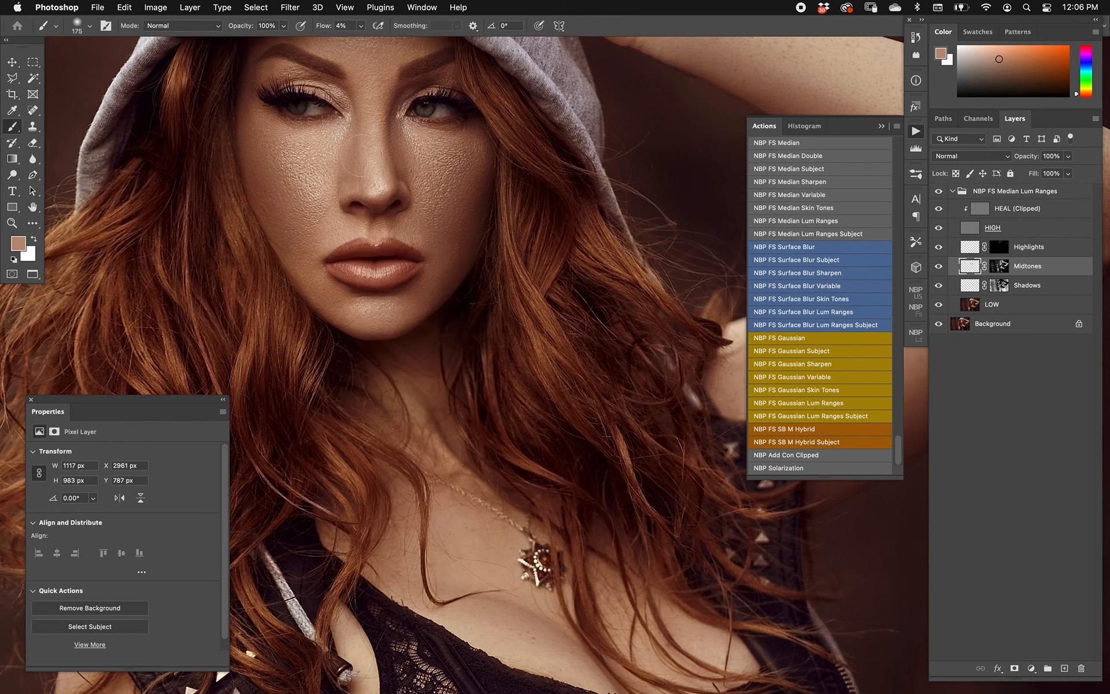
- Paint sampled skin tones over the image's left cheek, temple and forehead on the Midtones layer
alt+click(294, 213)
alt+click(287, 149)
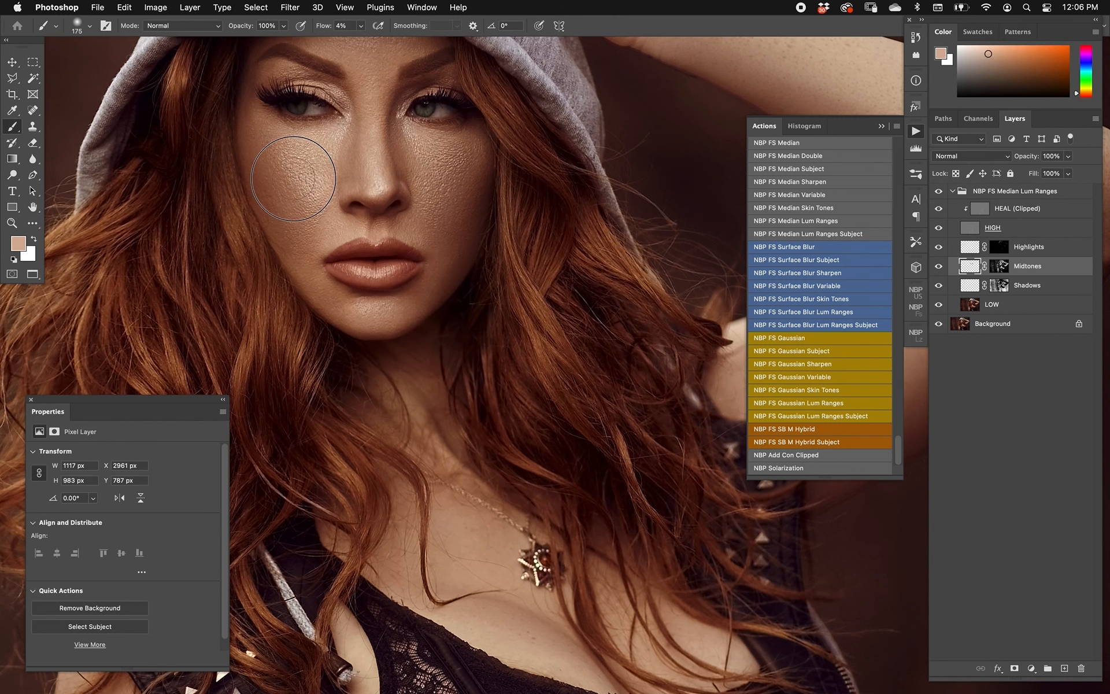
alt+click(266, 177)
alt+click(266, 126)
alt+click(254, 81)
drag(254, 77, 258, 116)
alt+click(249, 85)
alt+click(269, 166)
drag(317, 263, 286, 201)
alt+click(298, 185)
alt+click(376, 65)
drag(376, 65, 389, 48)
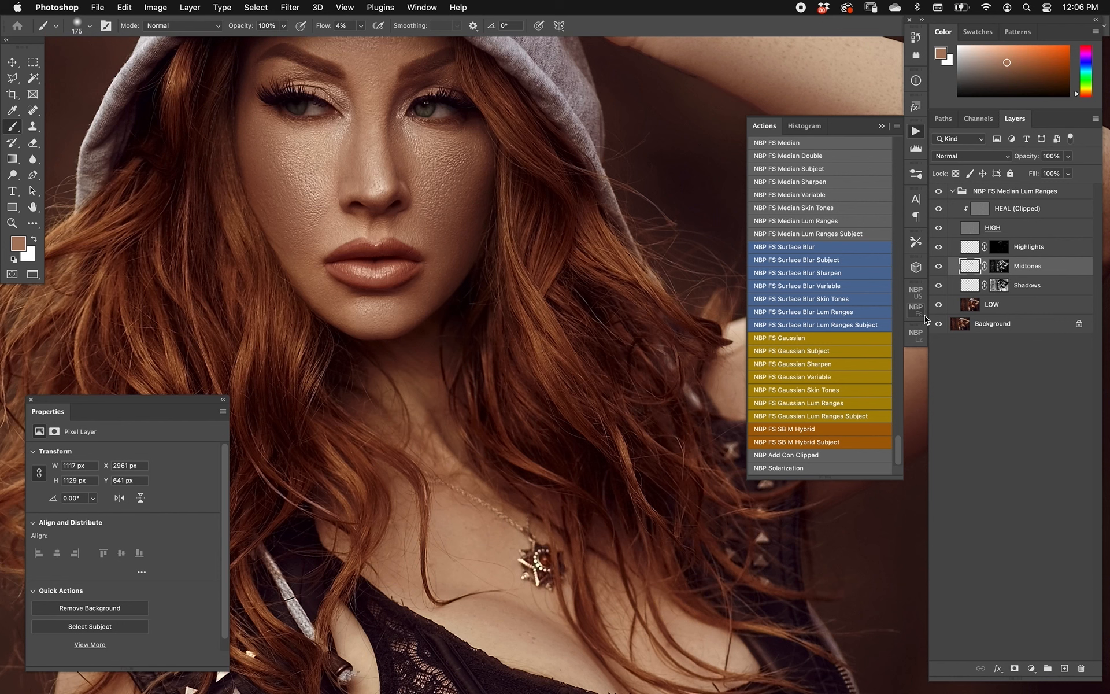
- Delete the NBP FS Median Lum Ranges group, and run the NBP FS Median Lum Ranges Subject action on the Background
click(983, 214)
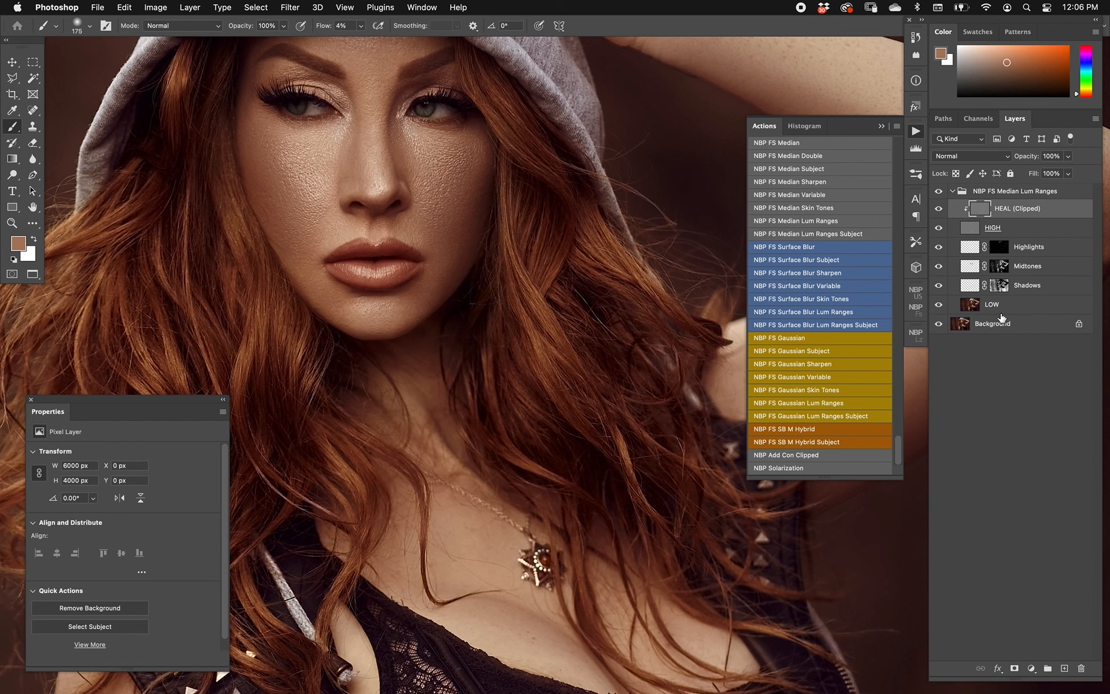
click(1001, 312)
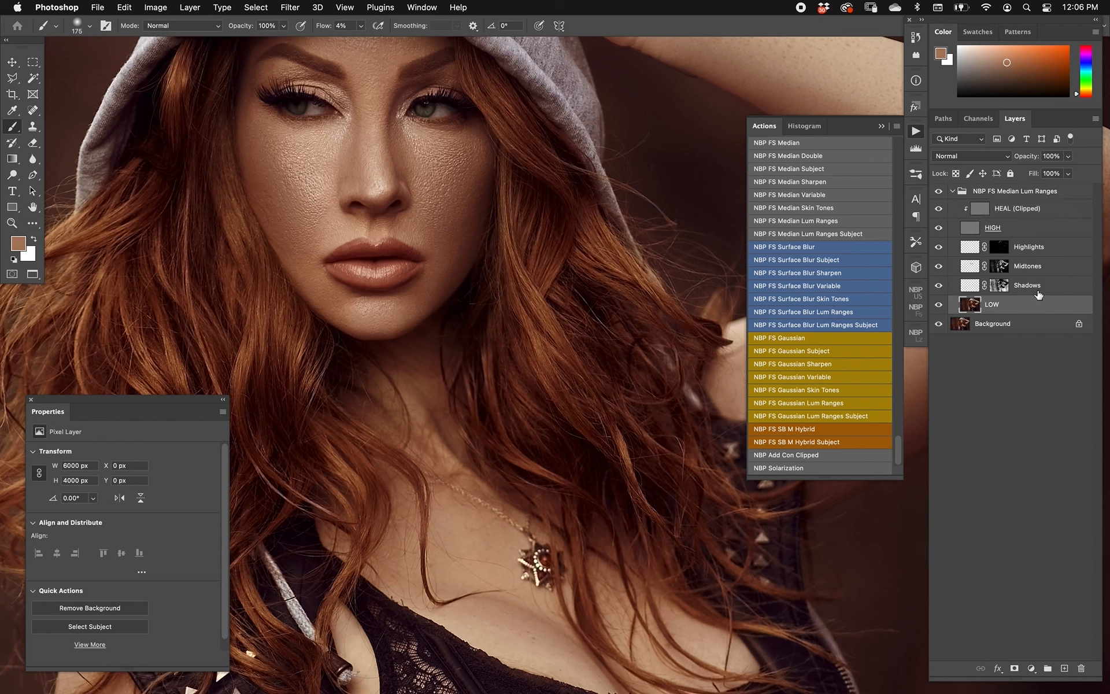
click(992, 192)
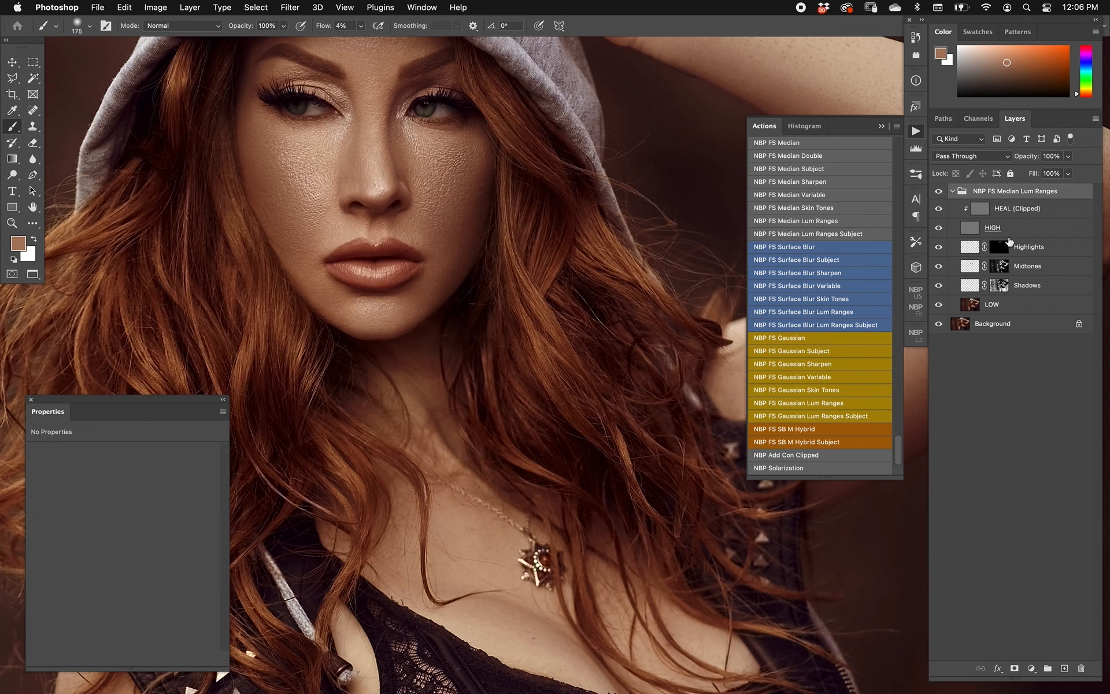
key(Delete)
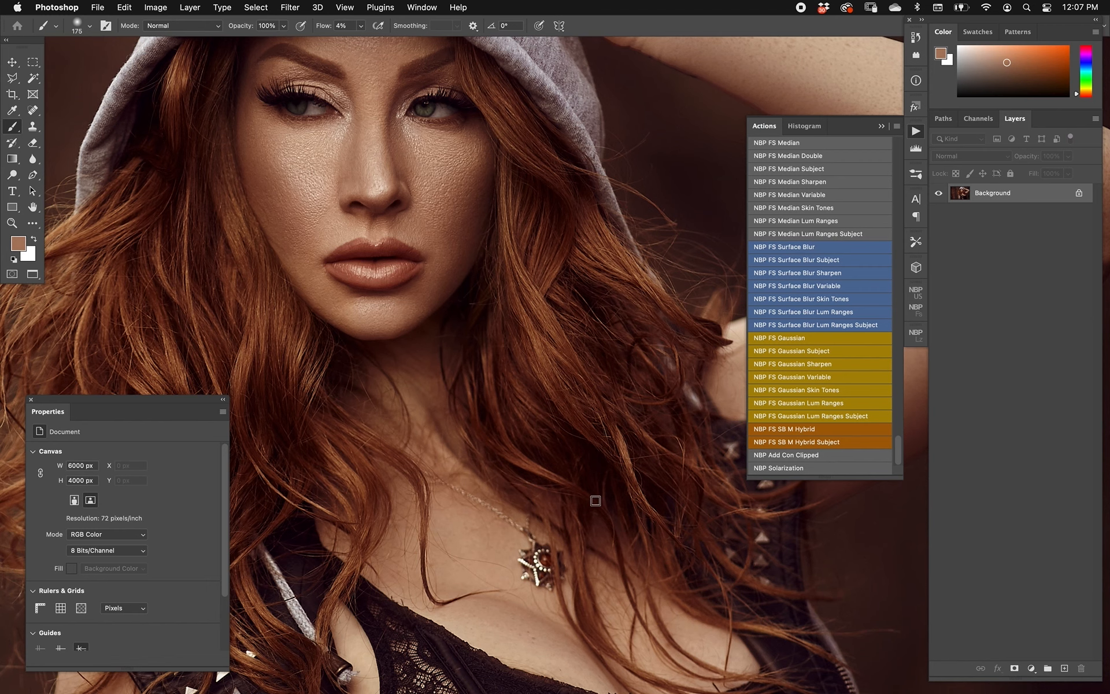
key(Return)
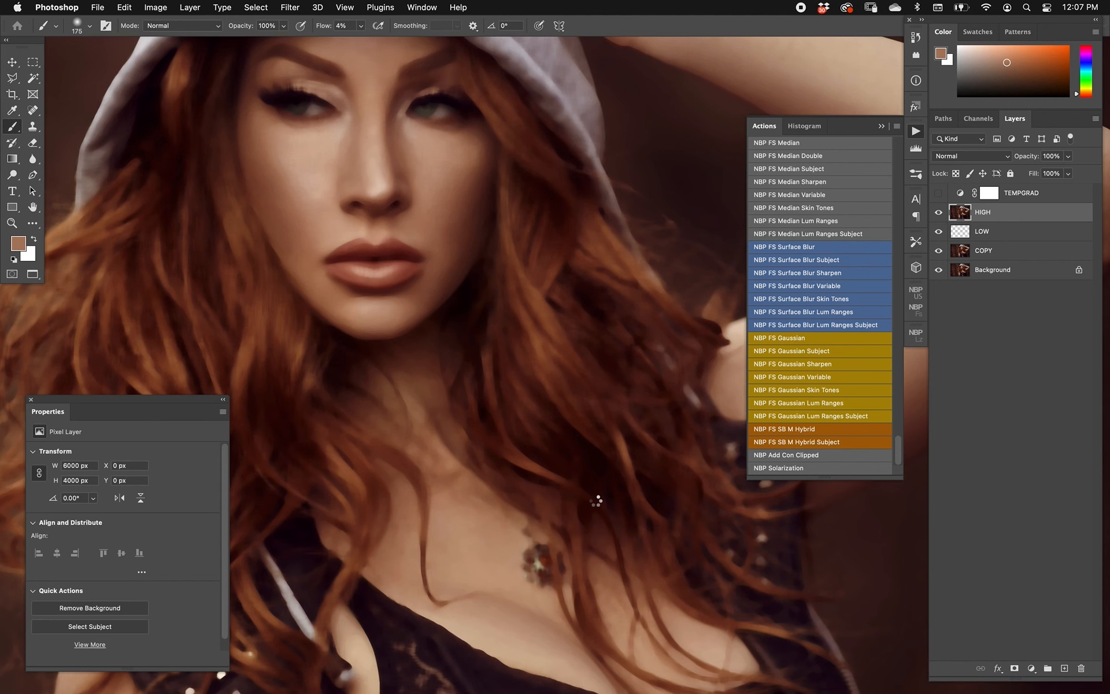
- Examine the subject mask of the new layer group, and return to the normal image view with the Midtones layer selected
key(super+0)
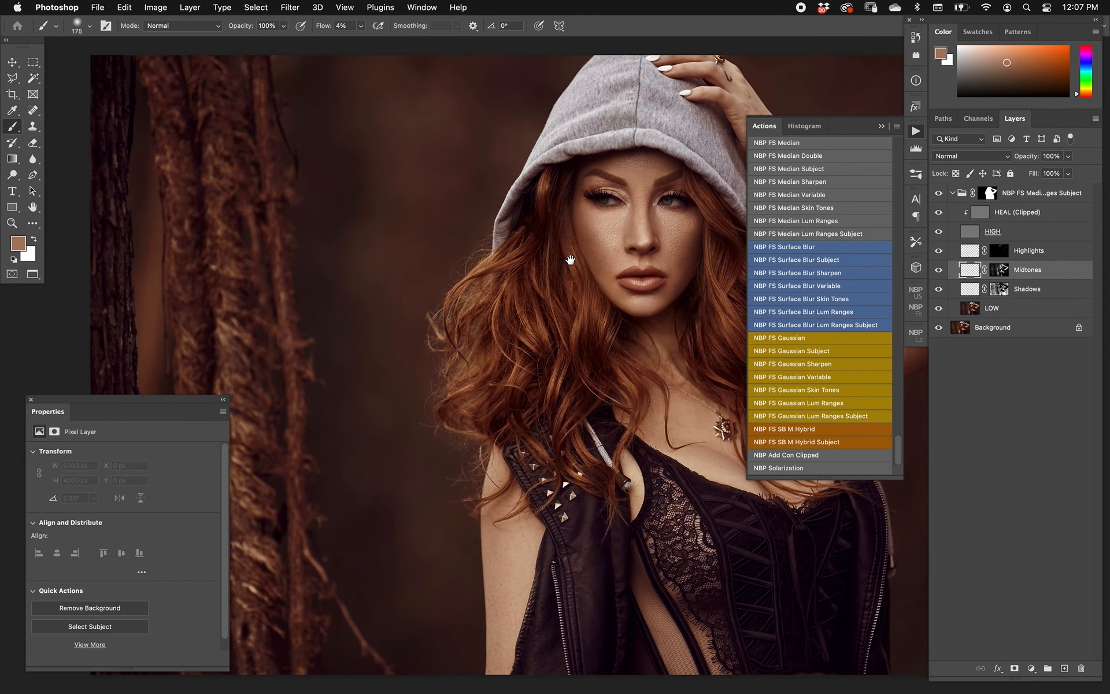
drag(569, 248, 465, 253)
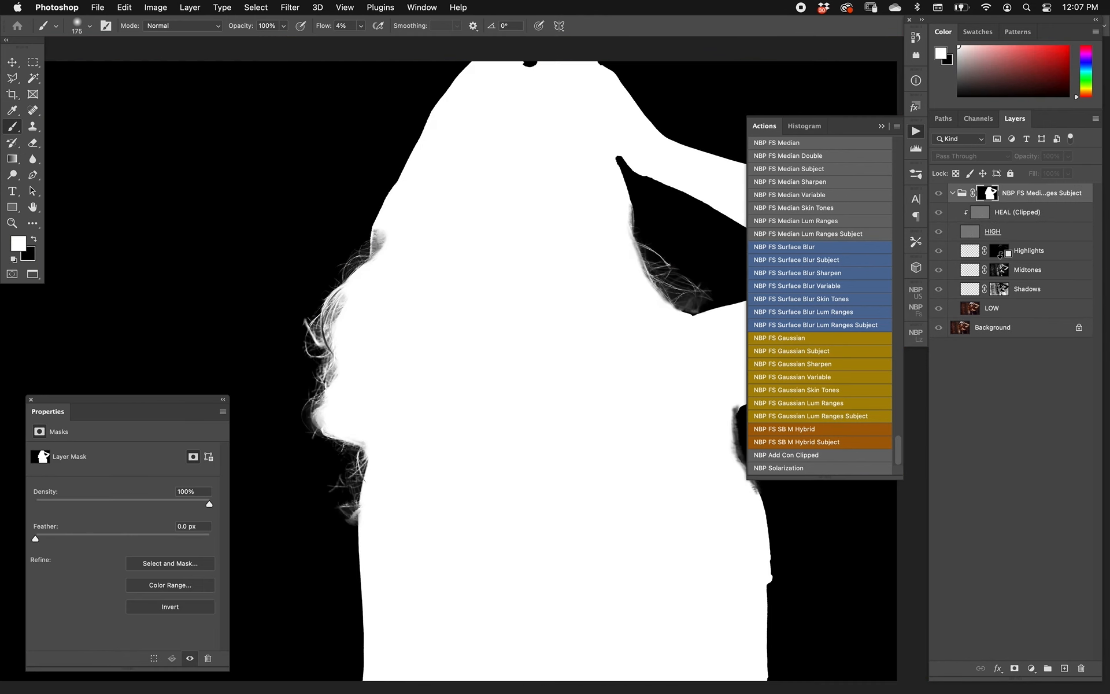
alt+click(990, 194)
alt+click(990, 194)
click(971, 270)
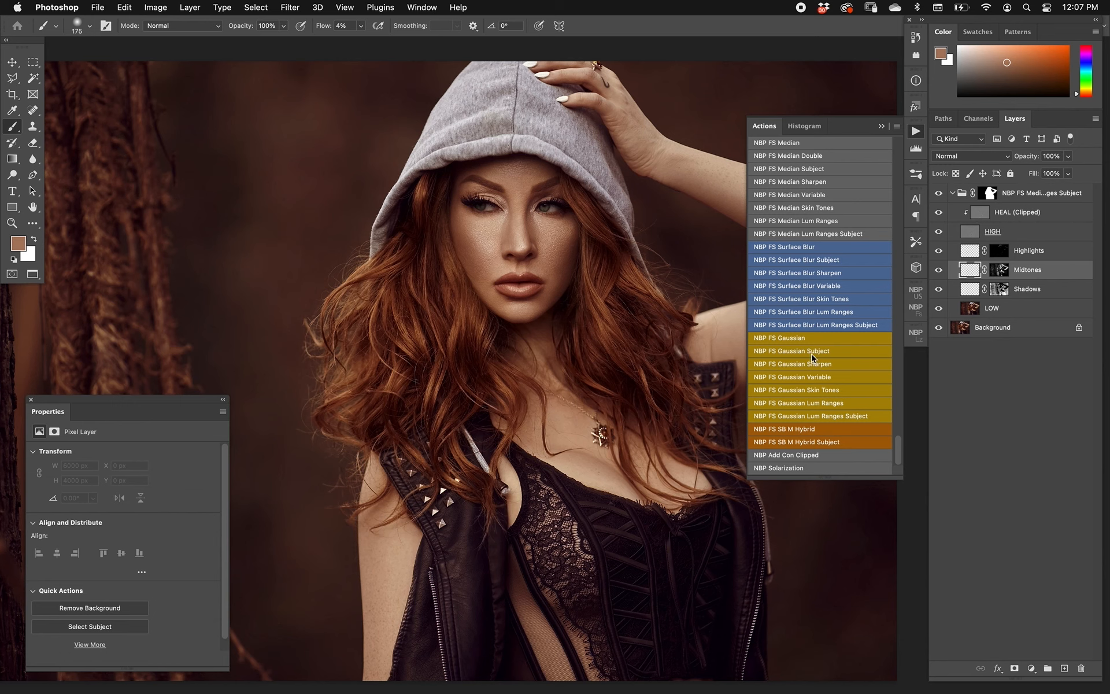
- Delete the Median Lum Ranges Subject group, and run the NBP FS Gaussian action on the Background
click(1040, 192)
key(Delete)
key(Delete)
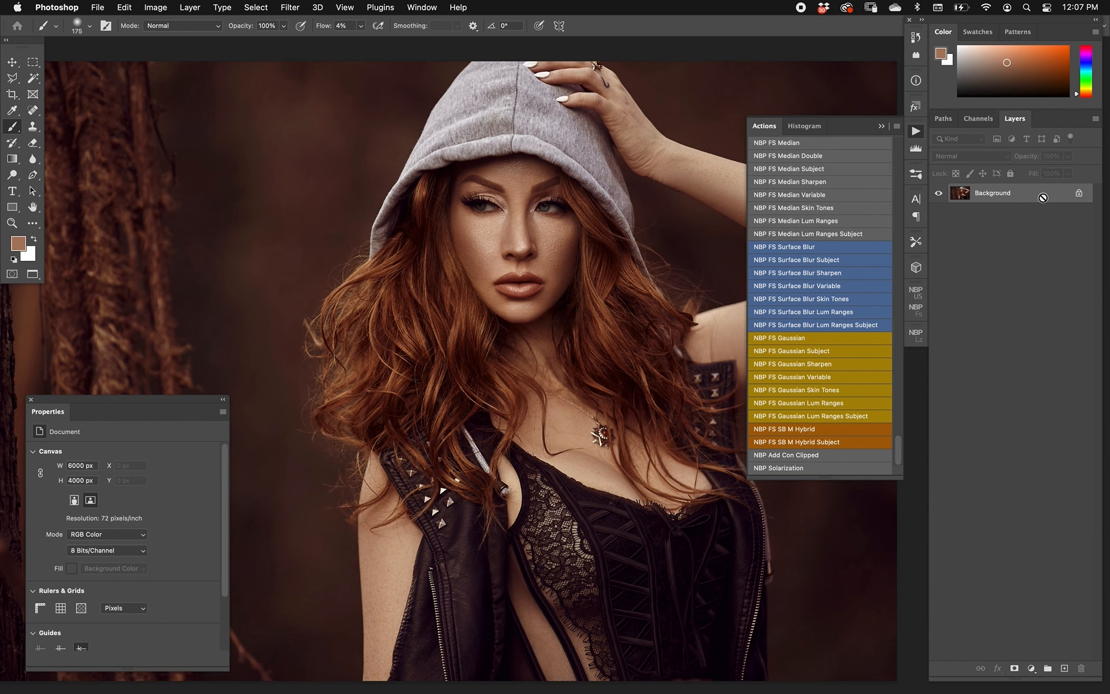
key(super+equal)
key(super+equal)
mouse_move(569, 229)
mouse_down()
mouse_move(542, 373)
mouse_move(506, 404)
mouse_up()
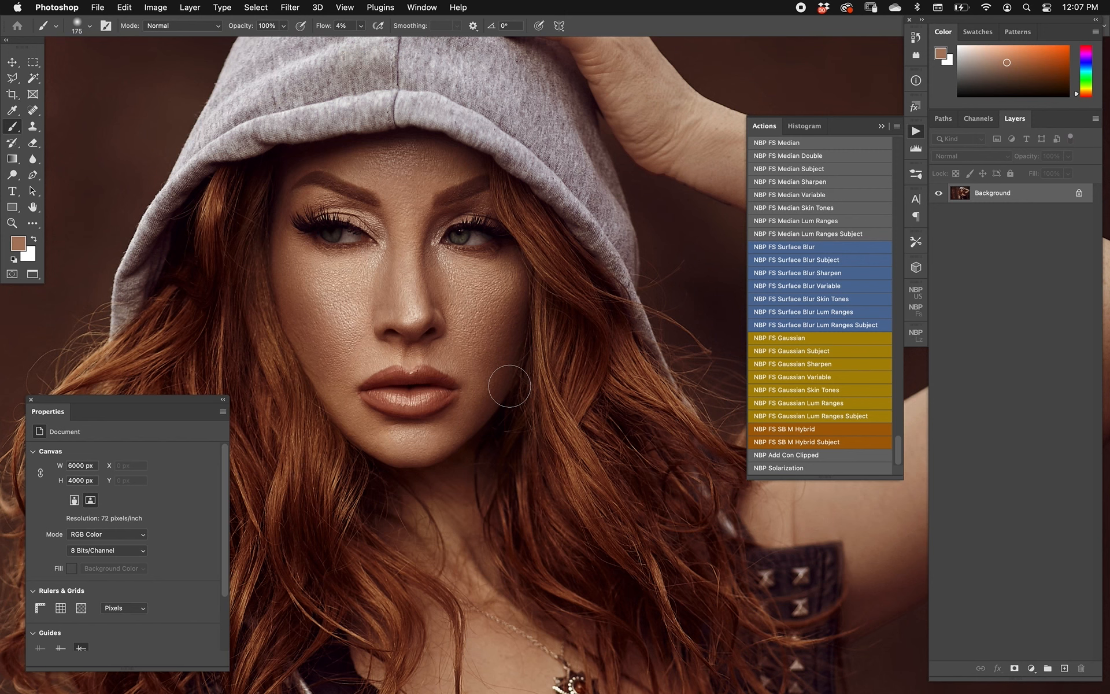
key(super+equal)
drag(476, 258, 624, 246)
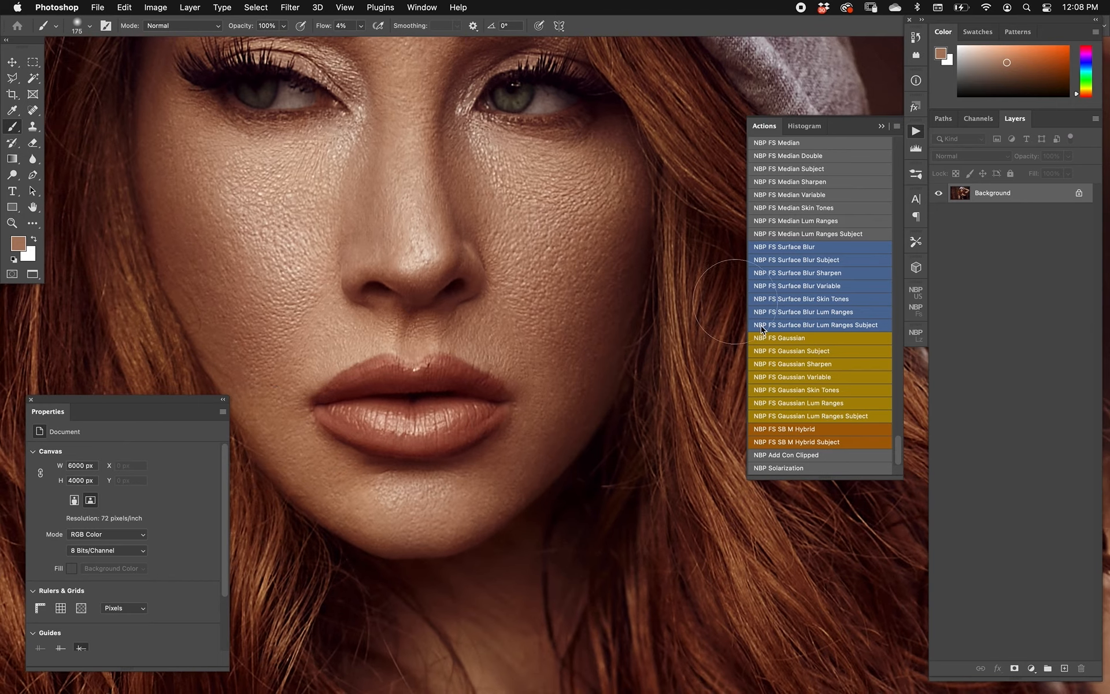
click(820, 341)
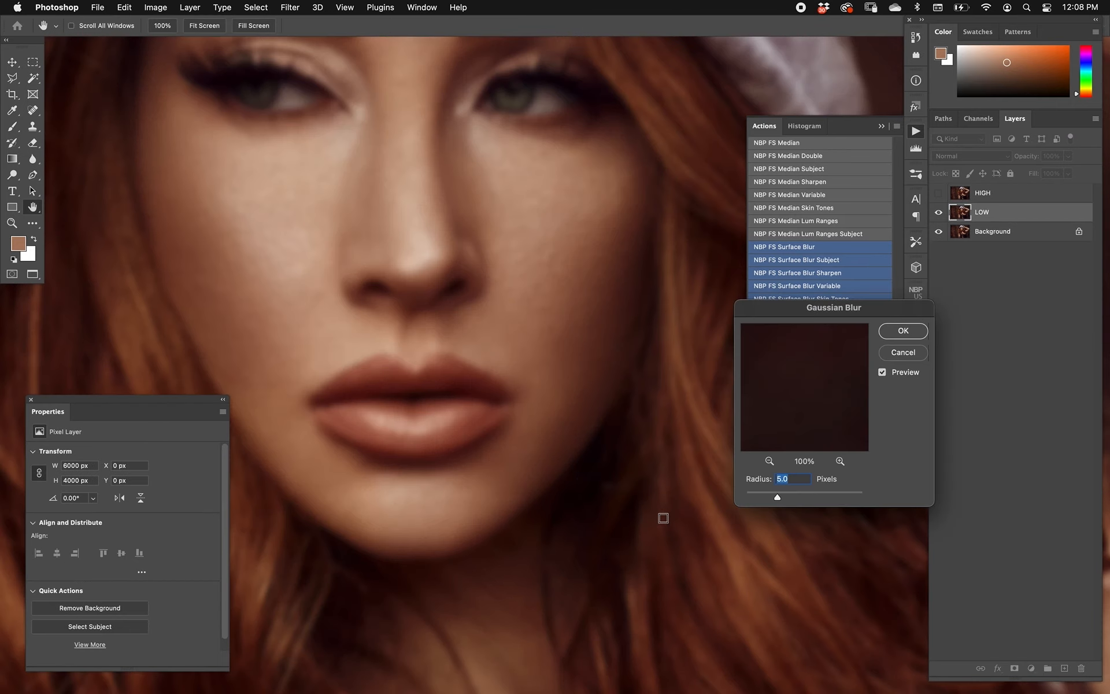
- Try lower Gaussian Blur radii down to 3 pixels on the LOW layer, watching the preview on the skin
key(shift+Down)
key(Down)
key(Down)
key(Up)
key(Up)
key(shift+Down)
key(shift+Down)
key(shift+Up)
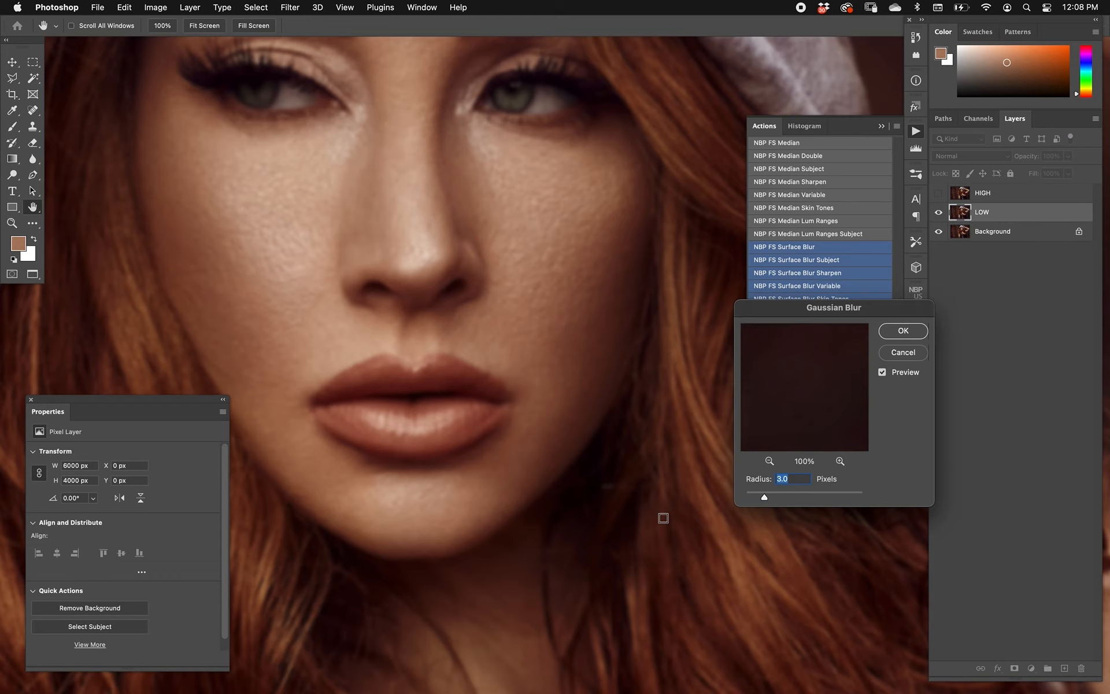
- Apply the Gaussian Blur with a 20-pixel radius, and fill the Transitions layer with the foreground skin colour
key(shift+Up)
key(shift+Up)
key(shift+Up)
key(shift+Up)
key(shift+Up)
key(shift+Up)
key(shift+Up)
key(shift+Up)
key(shift+Up)
key(shift+Up)
key(shift+Up)
key(shift+Up)
key(shift+Up)
key(shift+Up)
key(shift+Up)
key(shift+Up)
key(shift+Up)
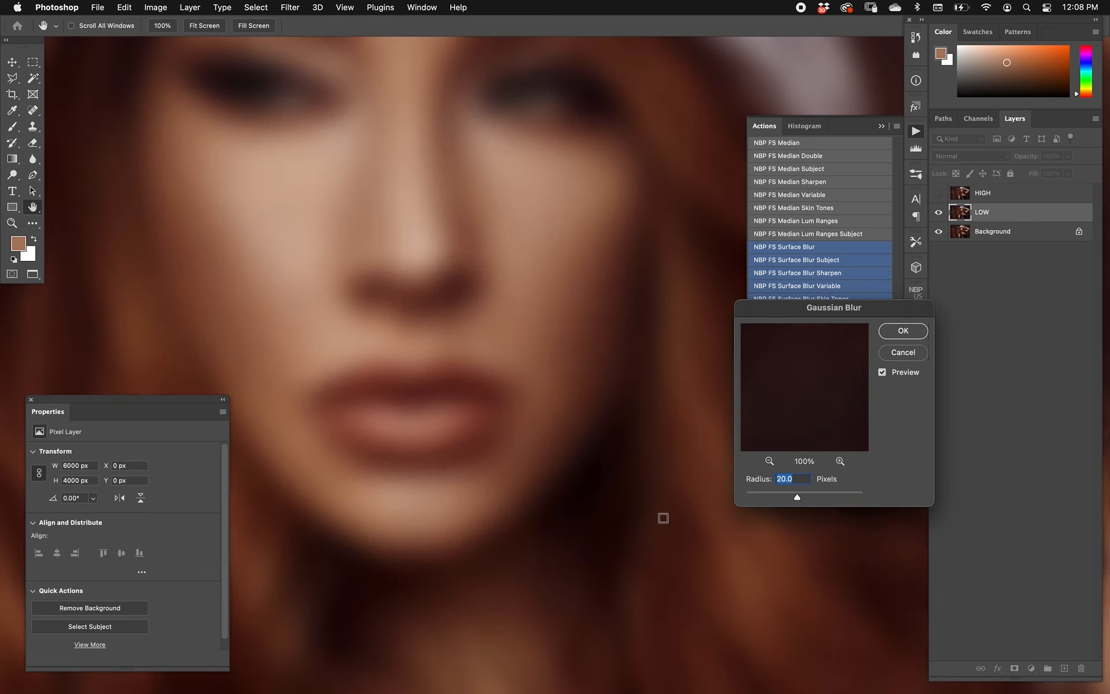
key(Return)
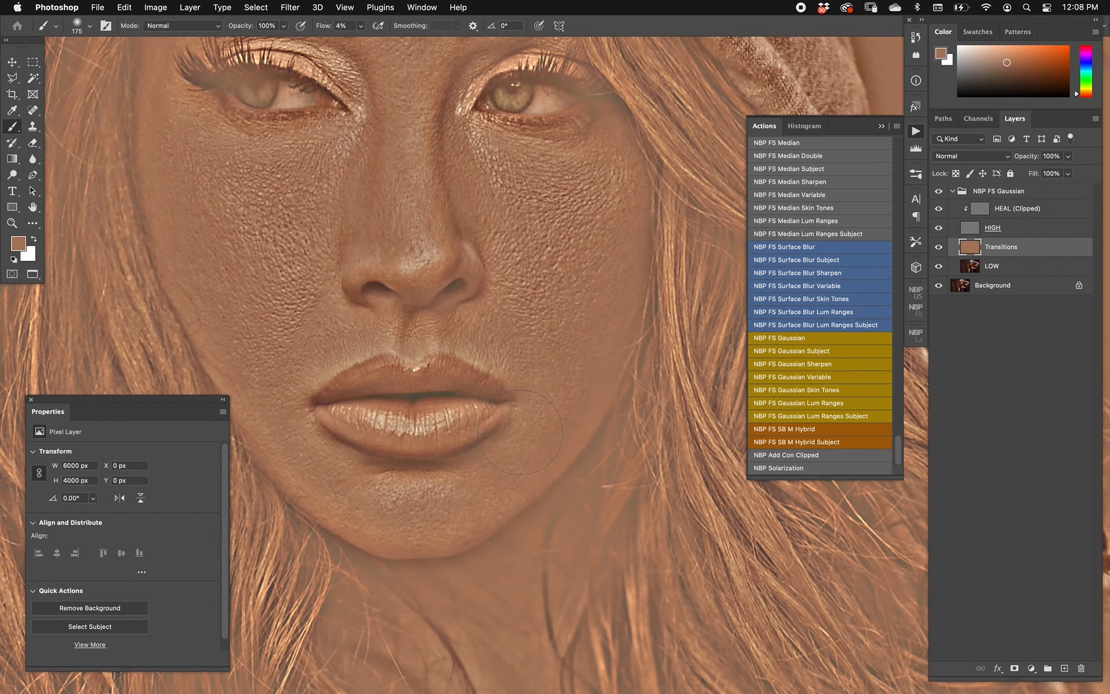
- Replace the NBP FS Gaussian group with a new run at a 5-pixel blur radius, and fill its Transitions layer with the skin colour
click(1022, 197)
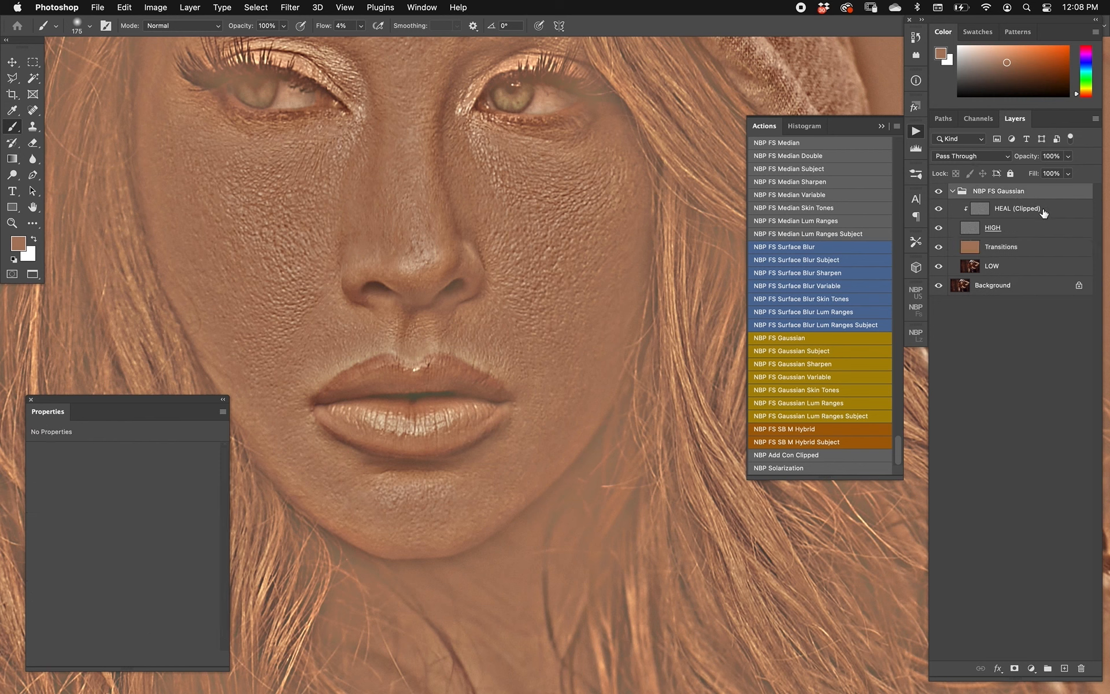
key(Delete)
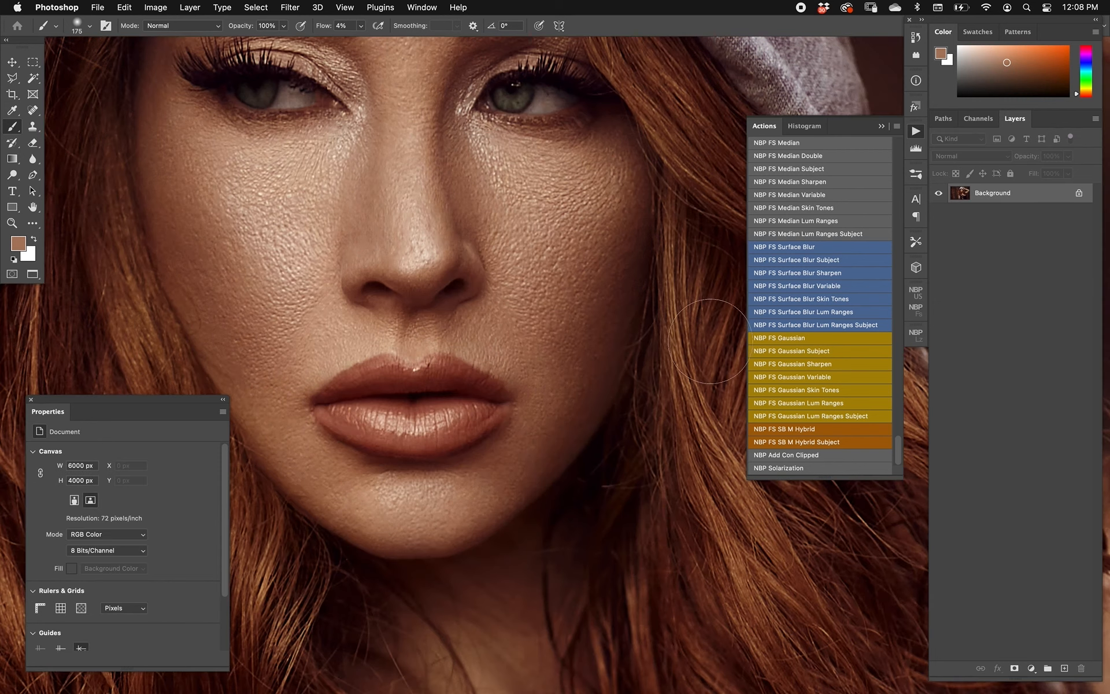
key(v)
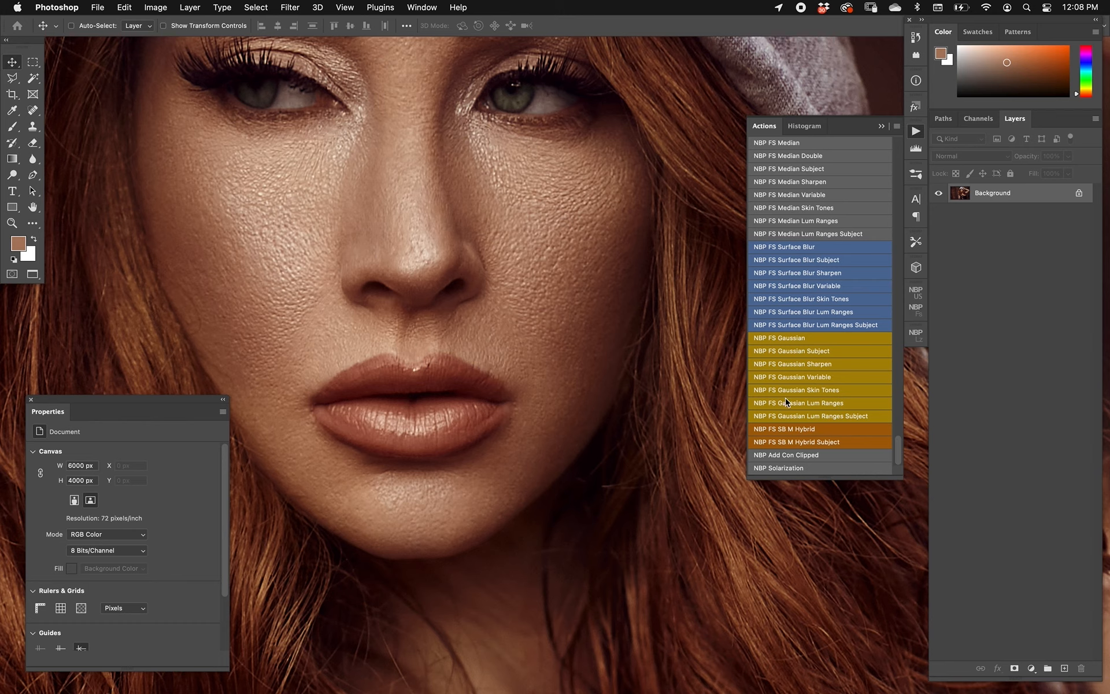
click(818, 340)
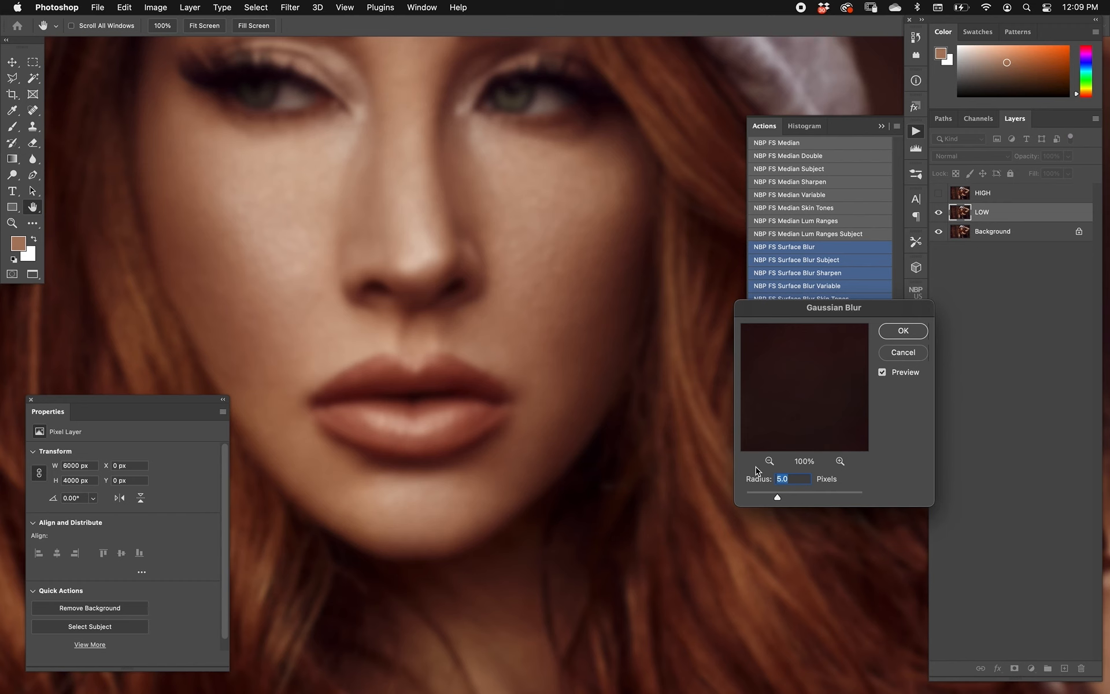
key(Return)
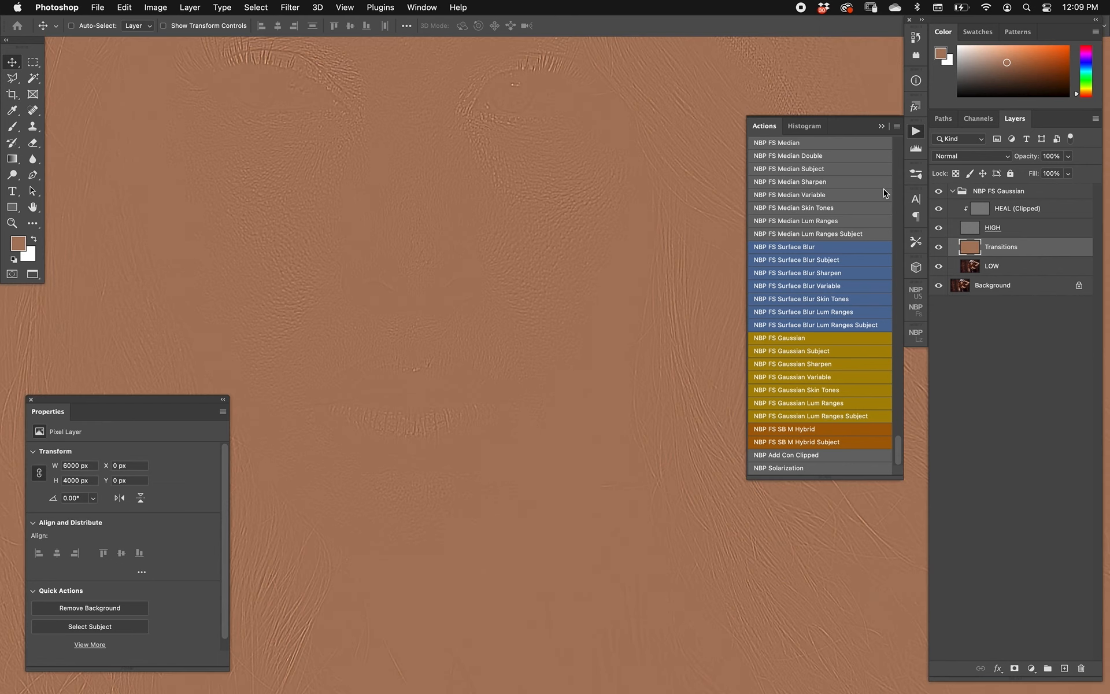
- Examine the isolated skin texture around the eye and cheek in close-up
key(super+plus)
key(space)
drag(520, 307, 525, 439)
key(super+plus)
key(space)
drag(637, 232, 563, 268)
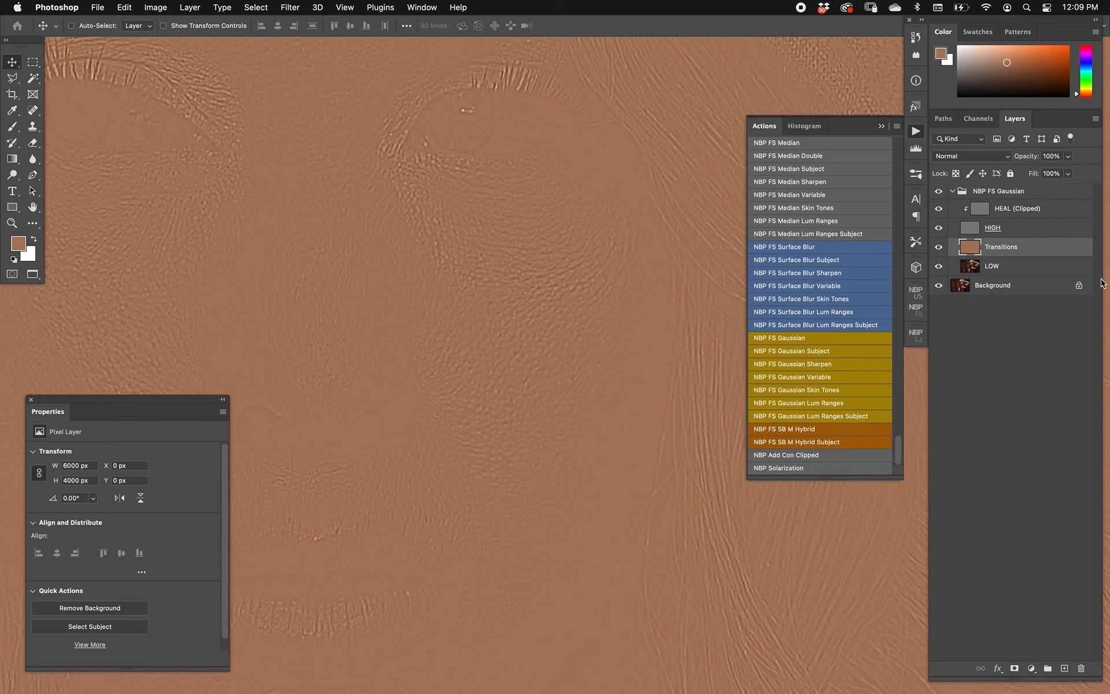
- Delete the filled Gaussian group, and run NBP FS Gaussian again with a 10-pixel blur radius, previewing it on the lace corset
click(1044, 195)
key(Delete)
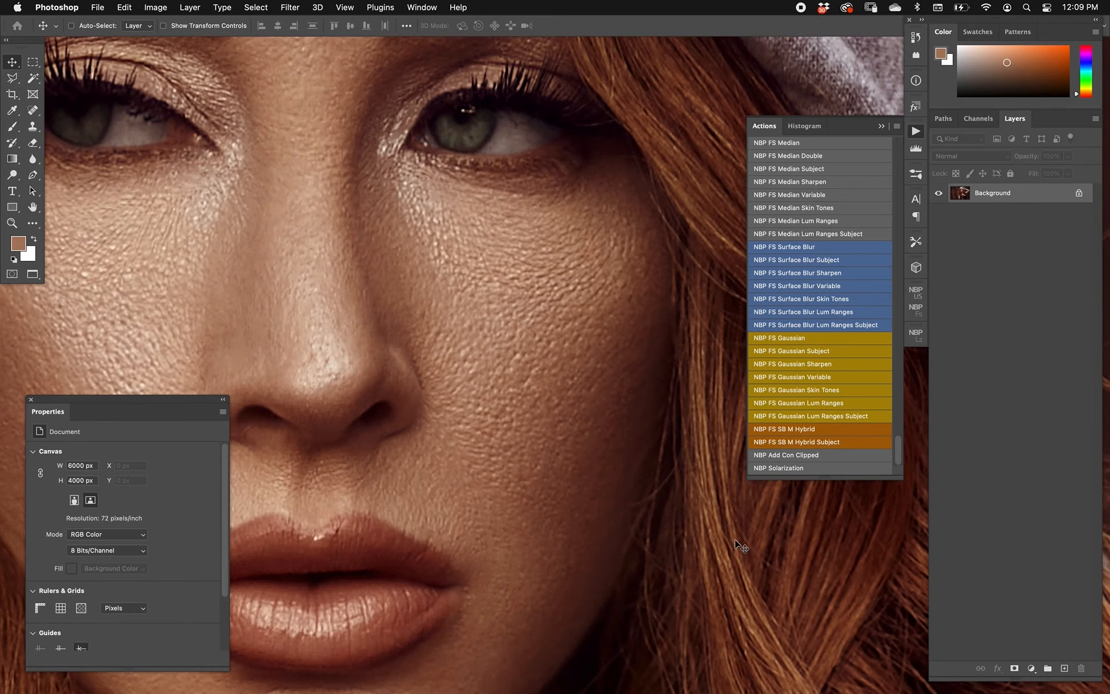
key(super+0)
drag(502, 572, 513, 282)
drag(541, 417, 446, 214)
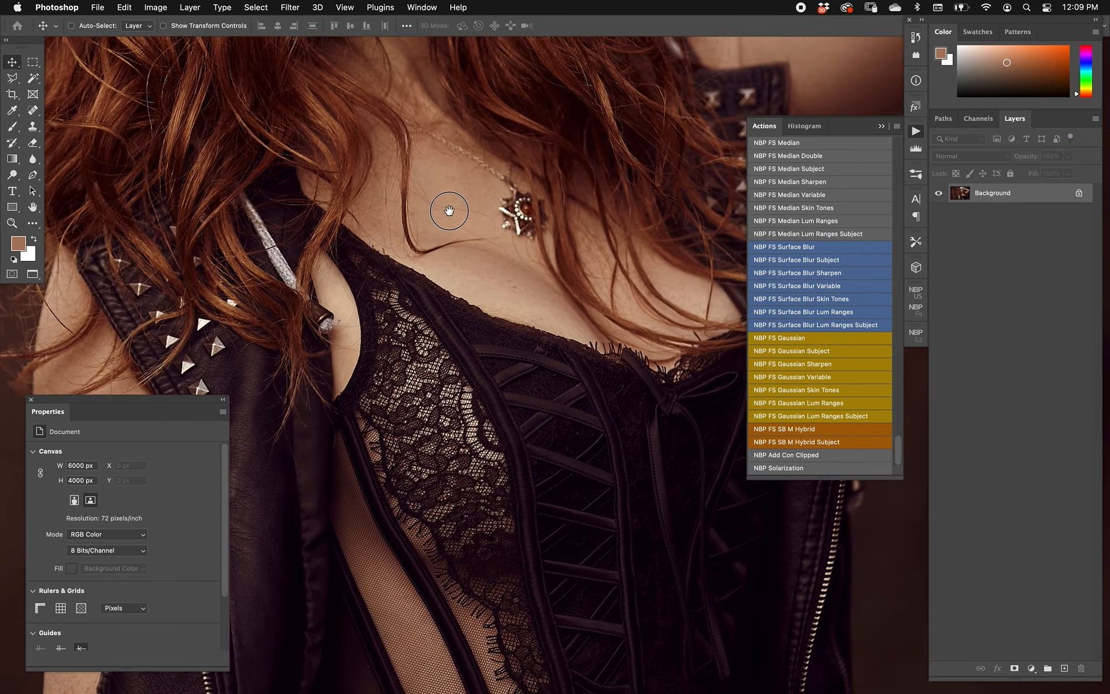
drag(454, 362, 474, 337)
scroll(467, 398, down, 3)
scroll(467, 397, left, 3)
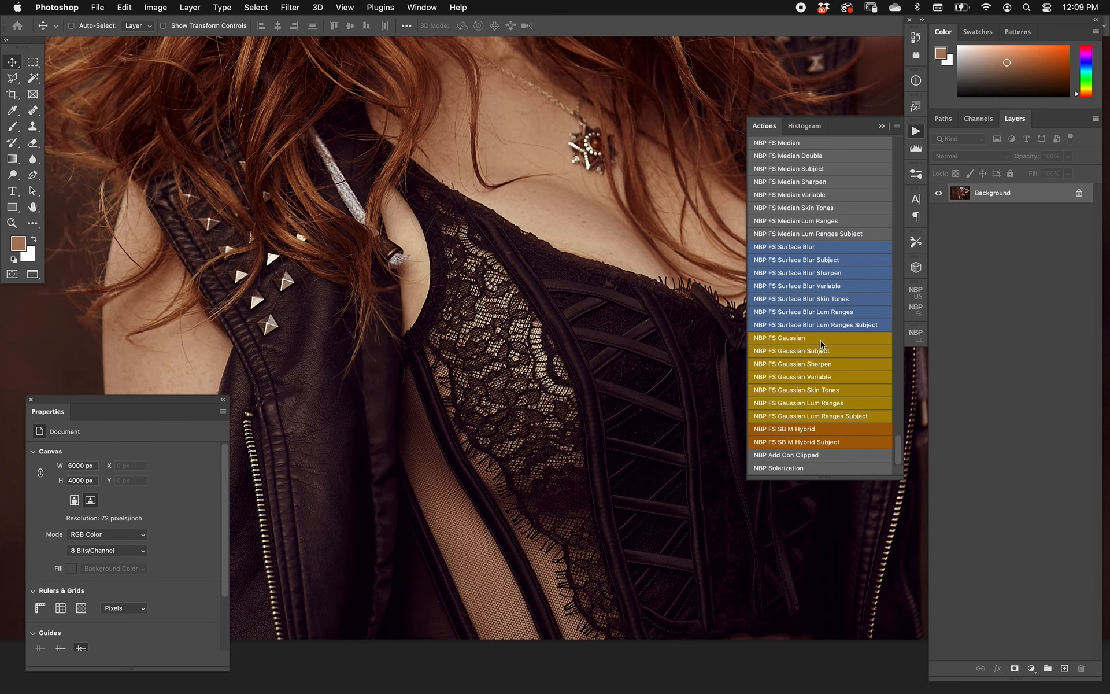
click(835, 393)
key(Up)
key(Up)
key(Up)
key(Up)
key(Up)
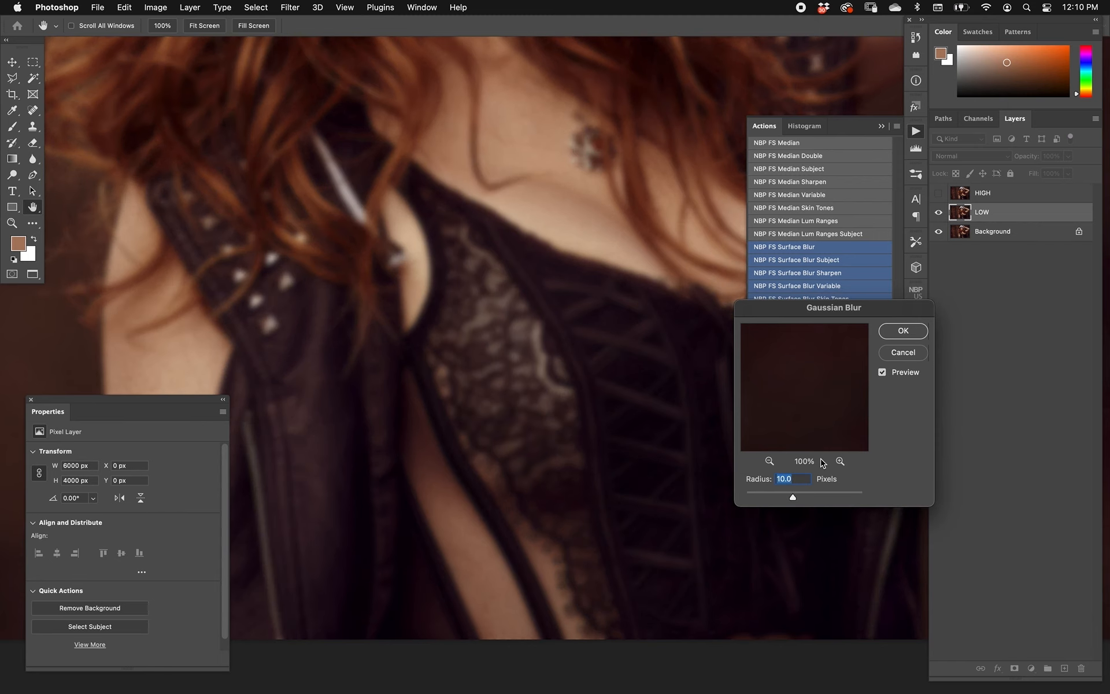
key(Return)
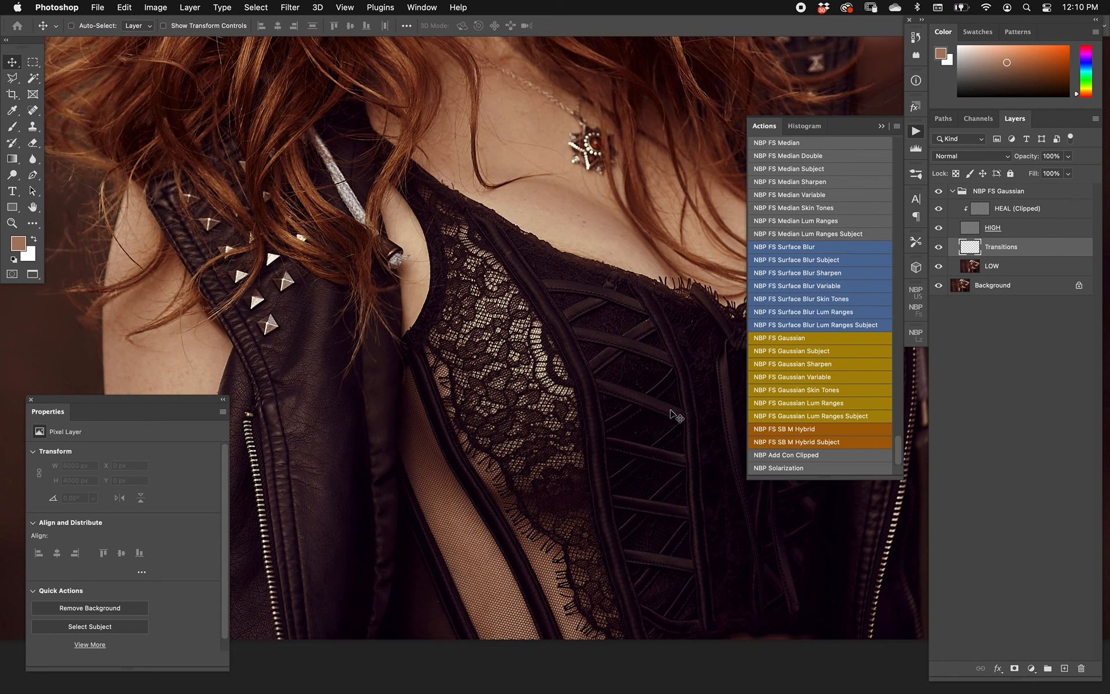
- Try to paint skin colour sampled from the chest over the corset's lace with a 125-pixel brush, and undo the stroke
key(super+equal)
drag(494, 269, 520, 250)
key(b)
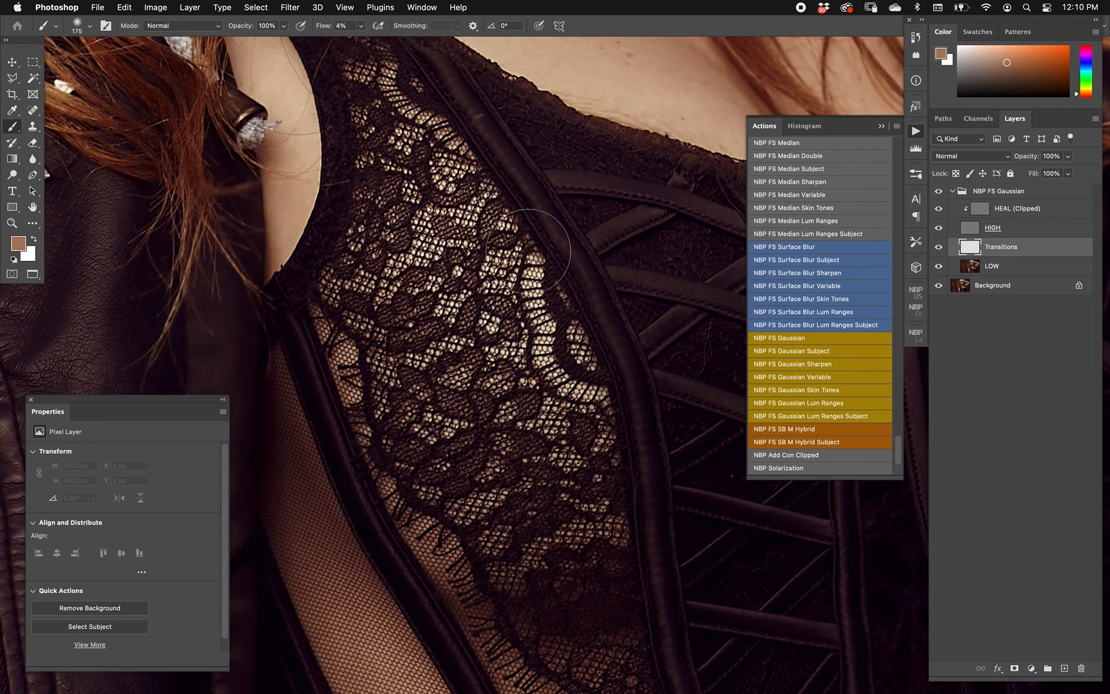
key(bracketleft)
key(bracketleft)
alt+click(691, 59)
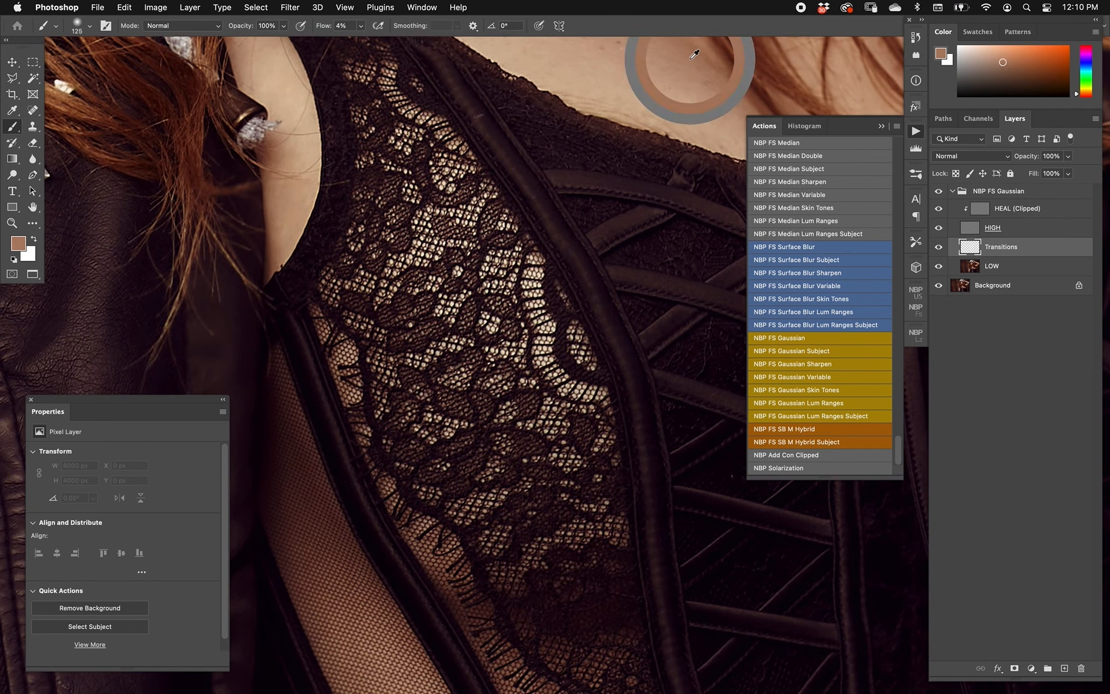
mouse_move(520, 295)
mouse_down()
mouse_move(570, 458)
mouse_move(533, 471)
mouse_move(483, 482)
mouse_move(384, 334)
mouse_move(498, 515)
mouse_up()
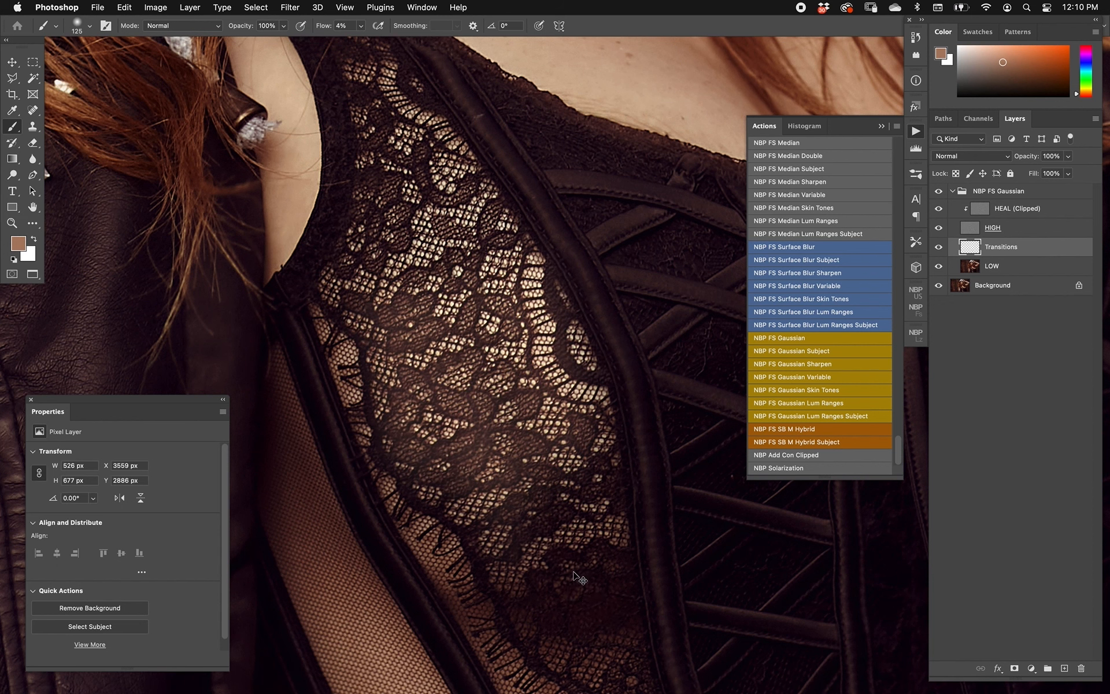
key(super+z)
- Paint the left side of the lace panel on the Transitions layer with sampled mesh and dark tones, using a 150-pixel brush
key(bracketleft)
alt+click(298, 427)
key(bracketright)
key(bracketright)
drag(377, 342, 354, 301)
alt+click(320, 478)
mouse_move(368, 421)
mouse_down()
mouse_move(469, 444)
mouse_move(393, 174)
mouse_move(432, 227)
mouse_up()
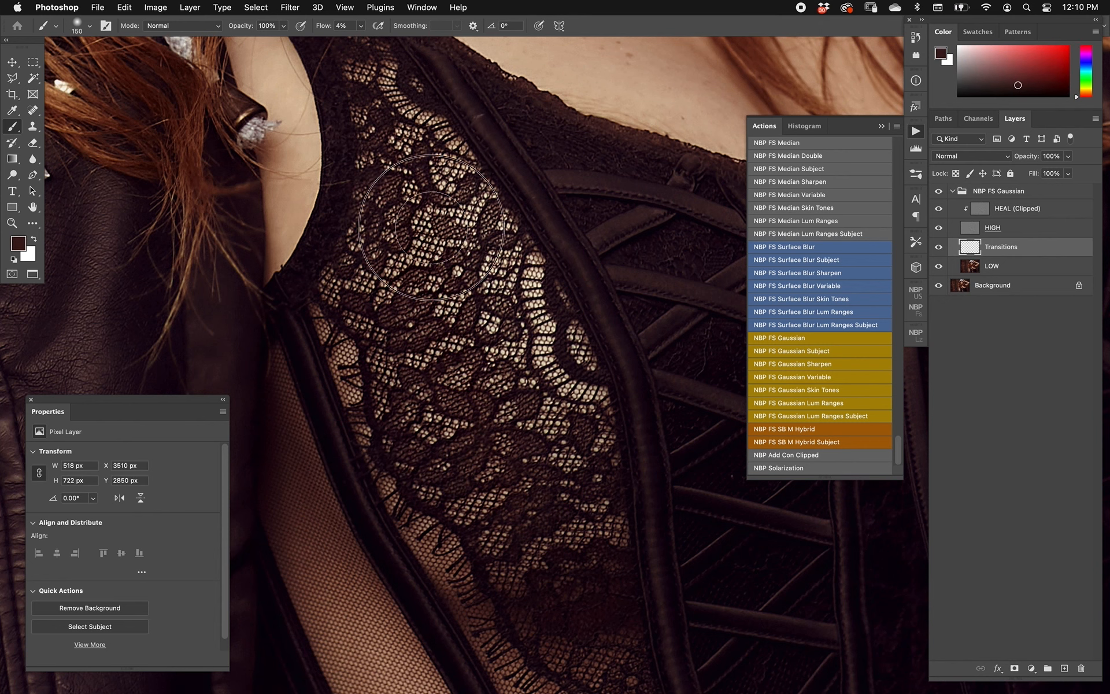
- Sample mesh, dark lace and chest tones, and paint down the right side of the lace panel, enlarging the brush to 175 pixels
alt+click(376, 627)
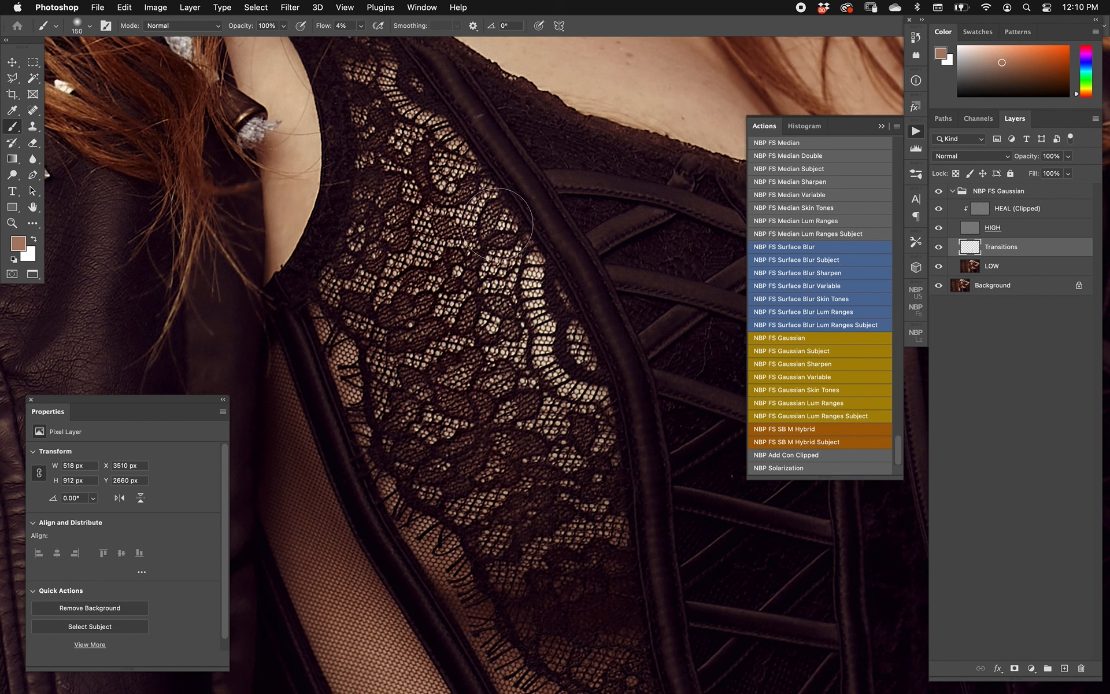
mouse_move(502, 272)
mouse_down()
mouse_move(575, 444)
mouse_move(537, 356)
mouse_up()
key(bracketright)
alt+click(572, 504)
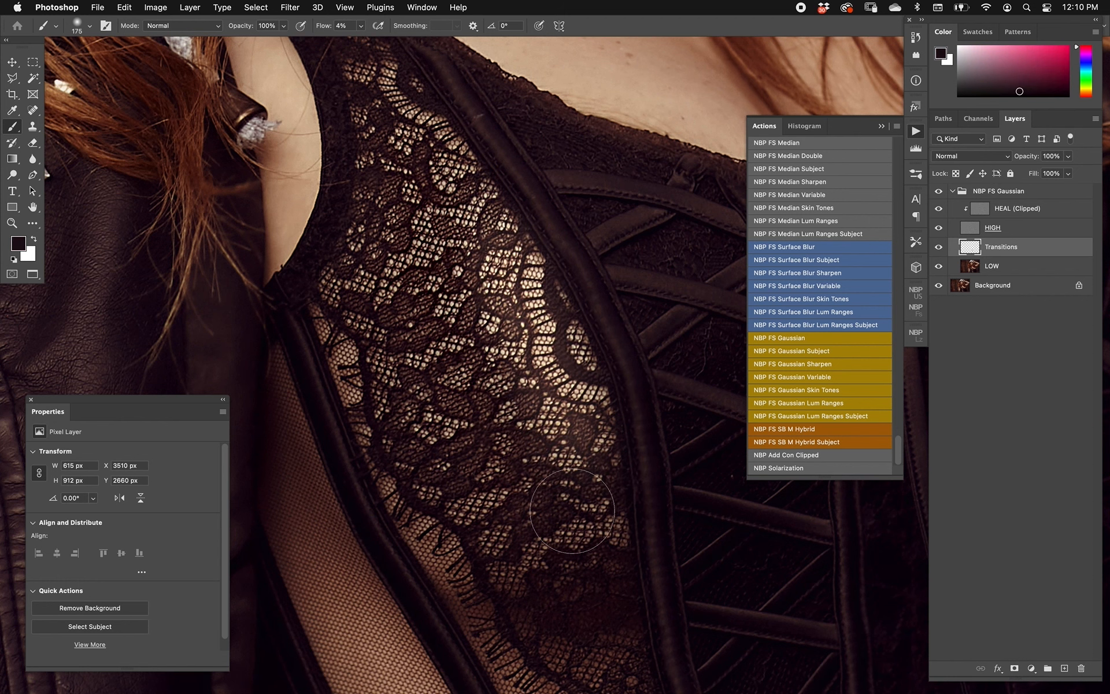
alt+click(741, 70)
mouse_move(496, 247)
mouse_down()
mouse_move(581, 463)
mouse_move(474, 231)
mouse_move(432, 227)
mouse_move(572, 573)
mouse_move(423, 413)
mouse_move(604, 507)
mouse_up()
- Compare the lace with and without the Transitions layer, and inspect the painted result across the wider image
click(939, 251)
click(939, 249)
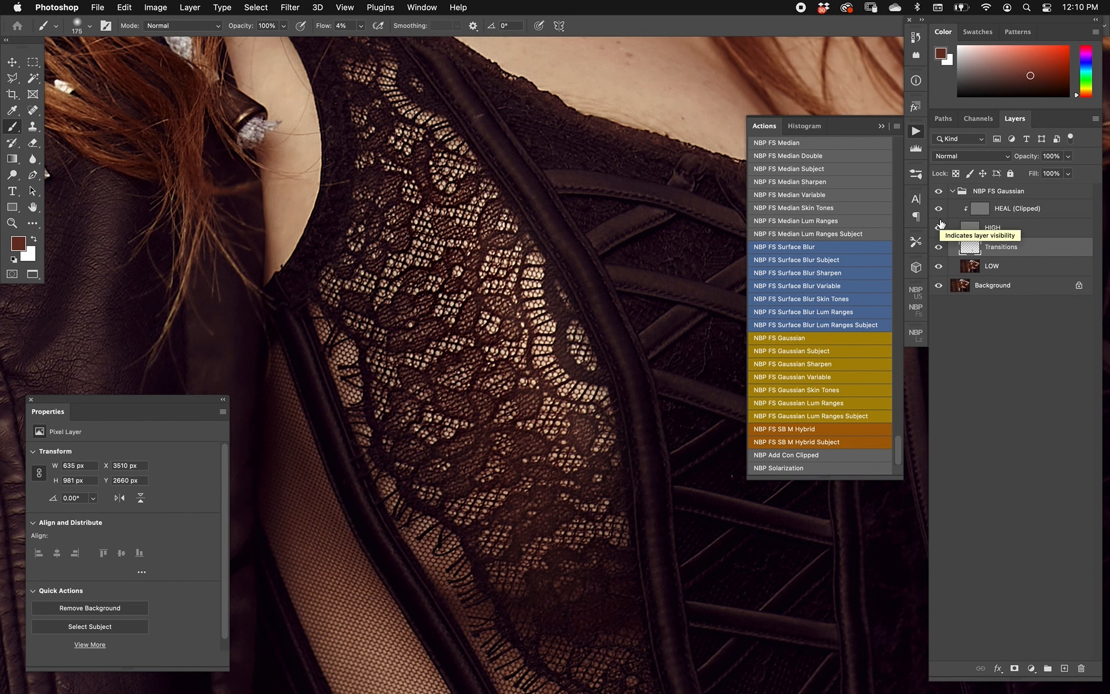
key(super+minus)
key(super+minus)
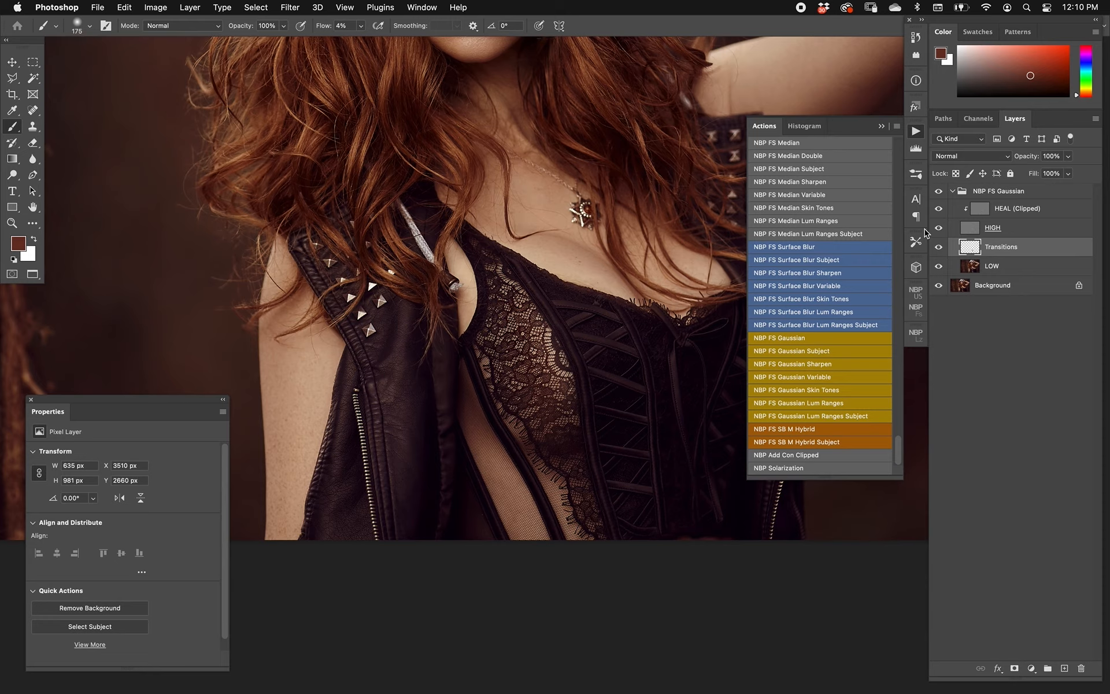
key(super+plus)
key(super+plus)
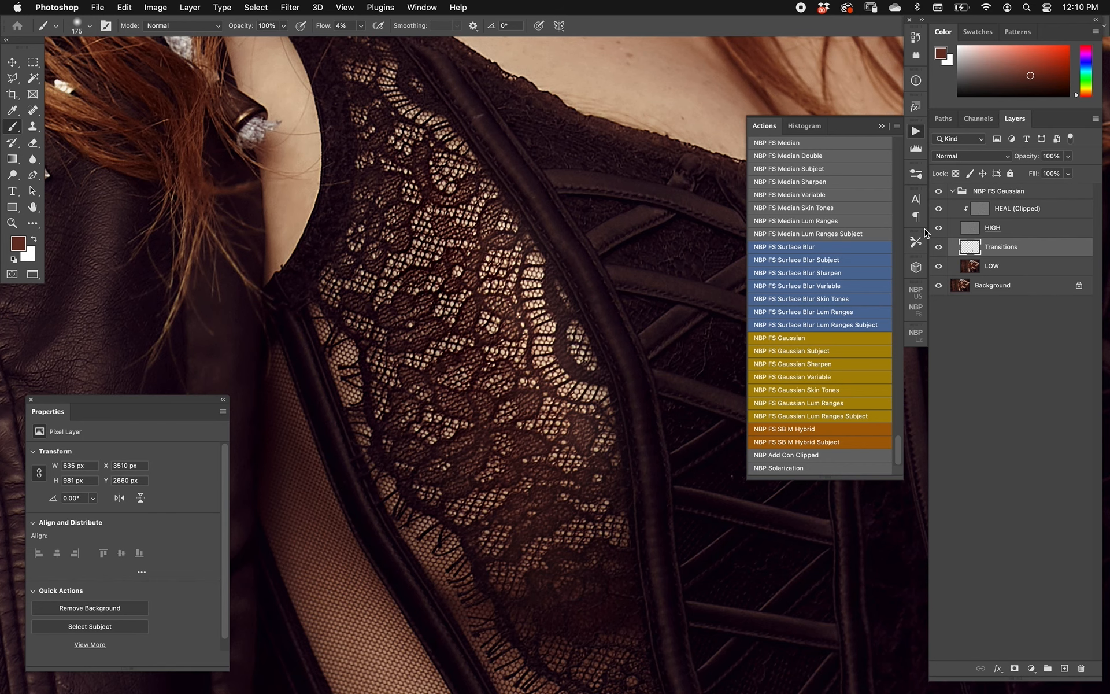
- Delete the painted Gaussian group, and run NBP FS Gaussian again with a 12-pixel blur radius
click(1002, 184)
key(BackSpace)
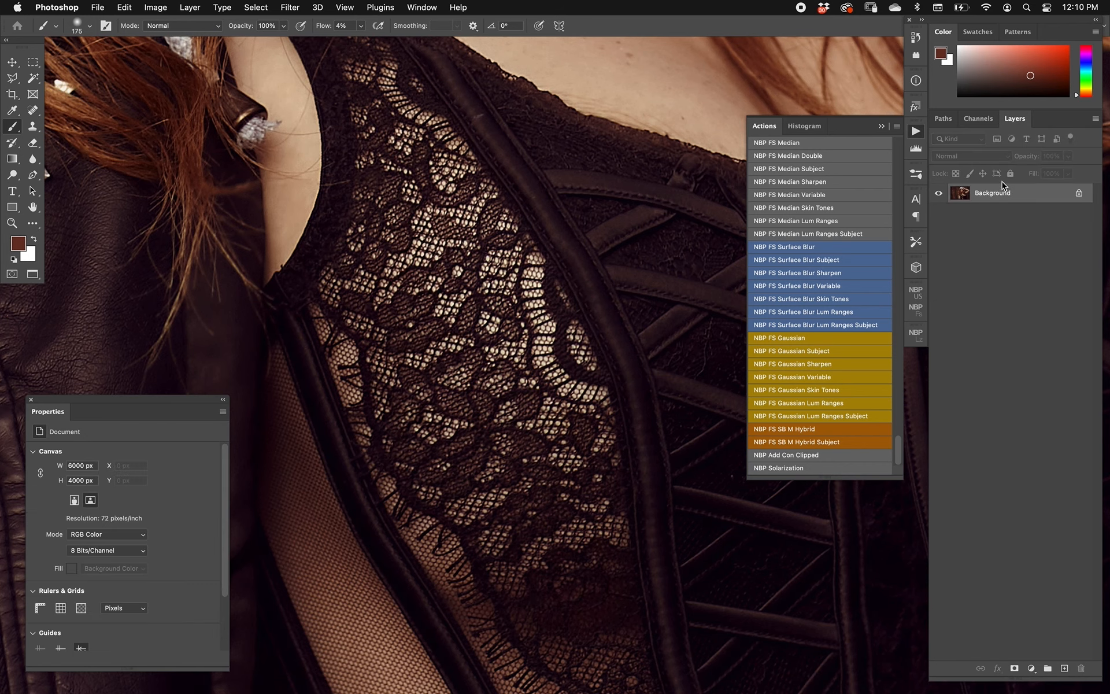
scroll(495, 392, up, 15)
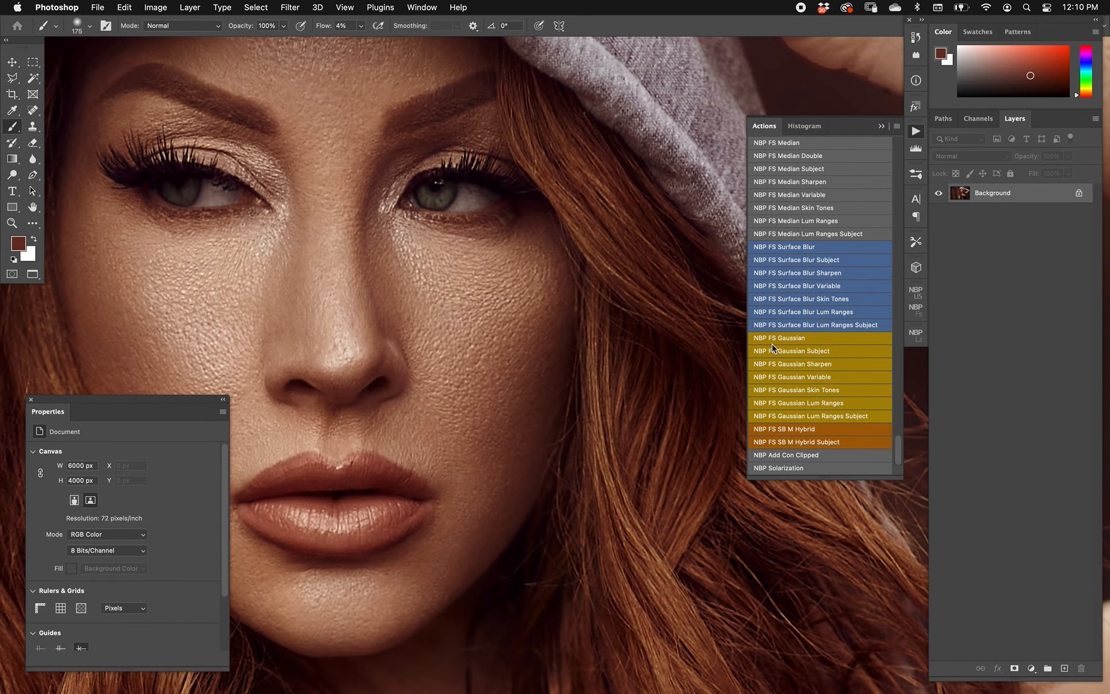
click(773, 346)
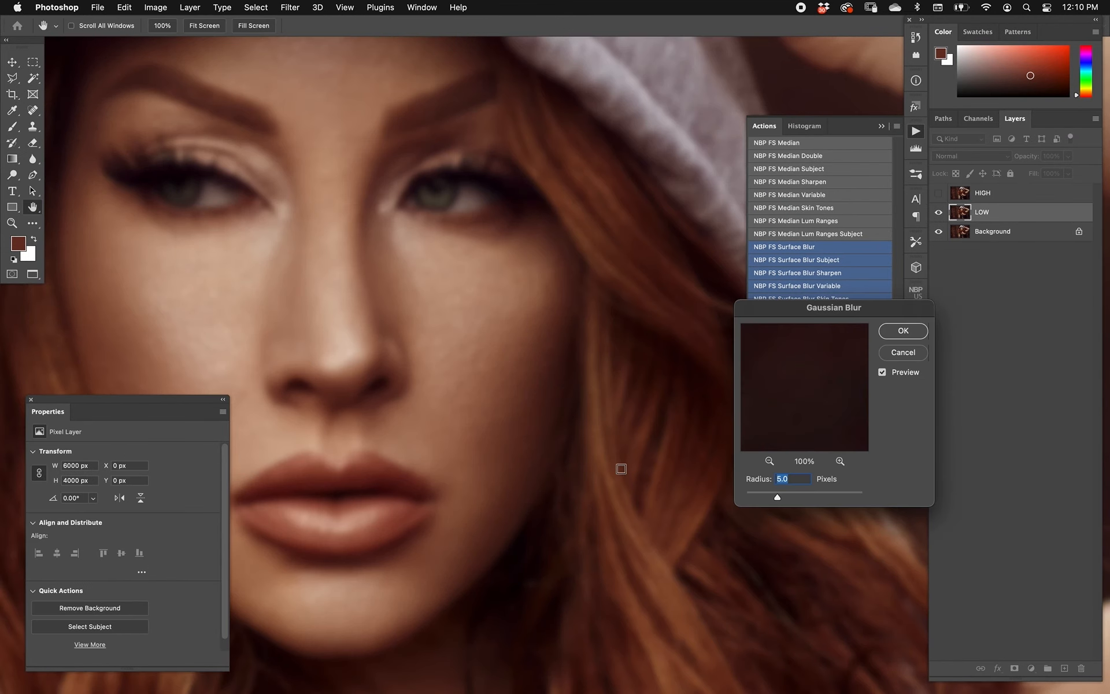
key(shift+Up)
key(shift+Up)
key(shift+Up)
key(shift+Up)
key(shift+Up)
key(shift+Up)
key(shift+Up)
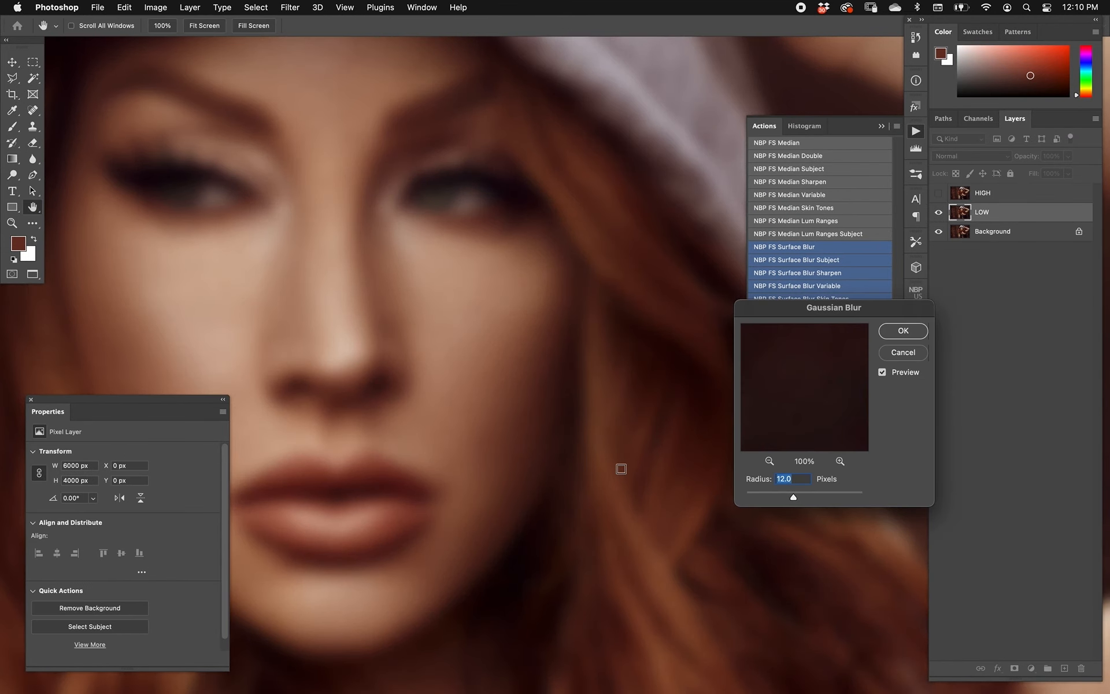
key(Return)
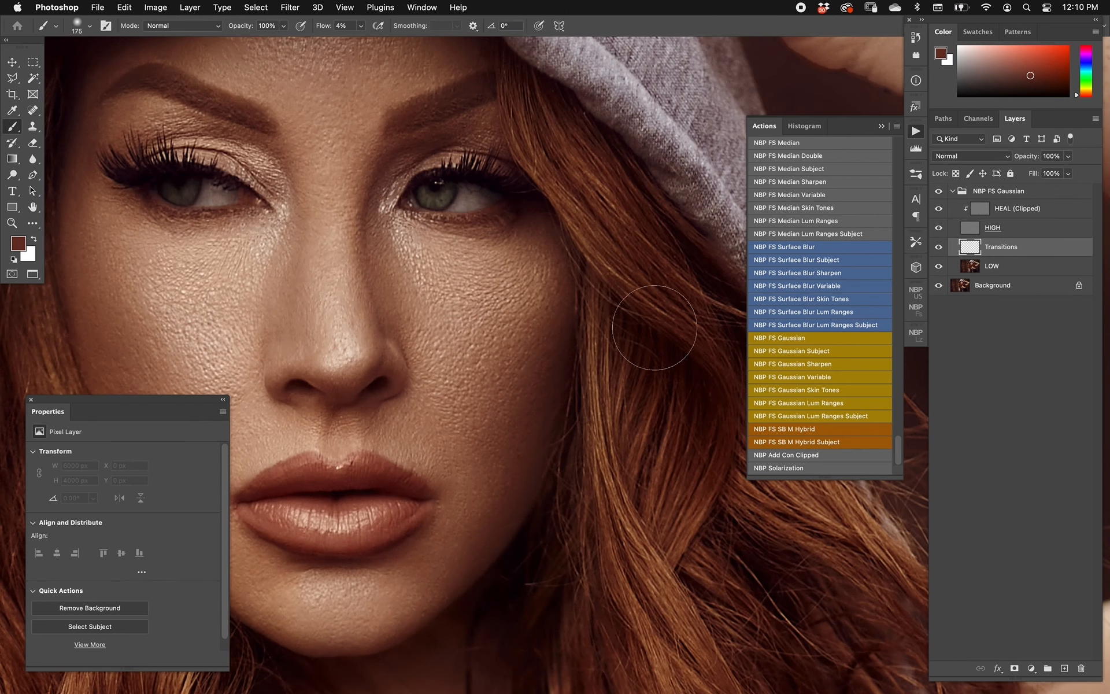
- Blend the tones along the shaded outer edge of the cheek on the Transitions layer with sampled skin colours and a 150-pixel brush
key(bracketleft)
alt+click(518, 322)
mouse_move(519, 322)
mouse_down()
mouse_move(487, 405)
mouse_move(518, 302)
mouse_move(464, 417)
mouse_move(458, 368)
mouse_move(472, 328)
mouse_move(548, 404)
mouse_move(513, 489)
mouse_move(520, 365)
mouse_move(513, 417)
mouse_move(530, 471)
mouse_up()
alt+click(521, 350)
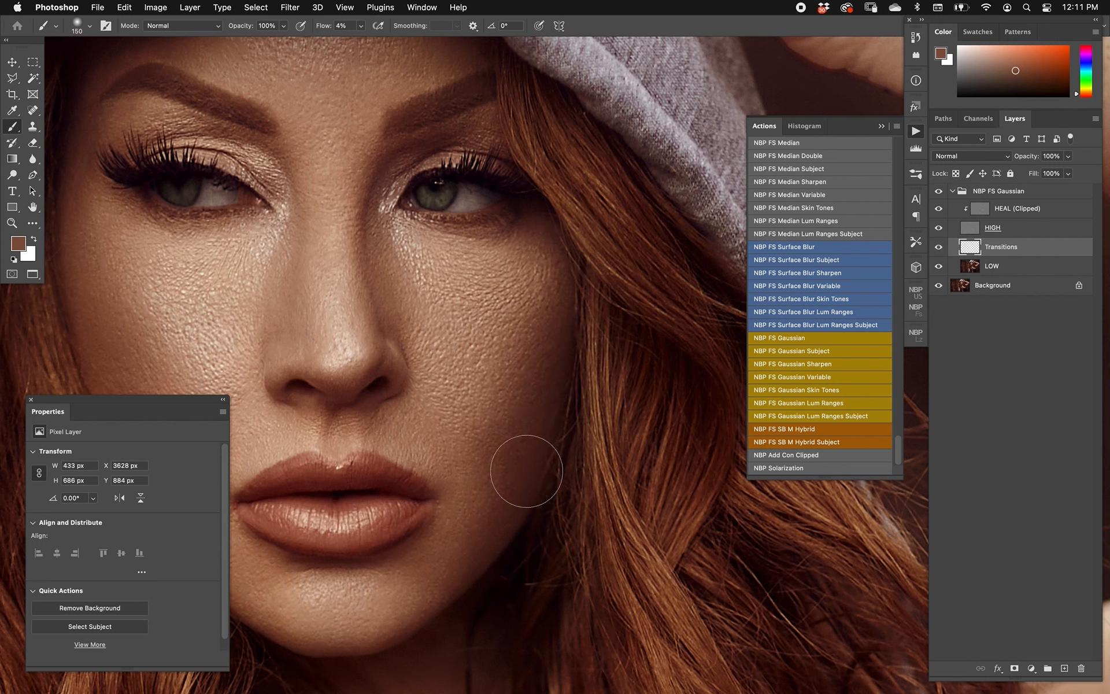
alt+click(533, 465)
alt+click(571, 333)
mouse_move(558, 410)
mouse_down()
mouse_move(496, 498)
mouse_move(539, 390)
mouse_up()
alt+click(490, 510)
- Blend the highlights beneath the right-hand eye and down that cheek with sampled skin tones, reducing the brush to 125 pixels
alt+click(523, 289)
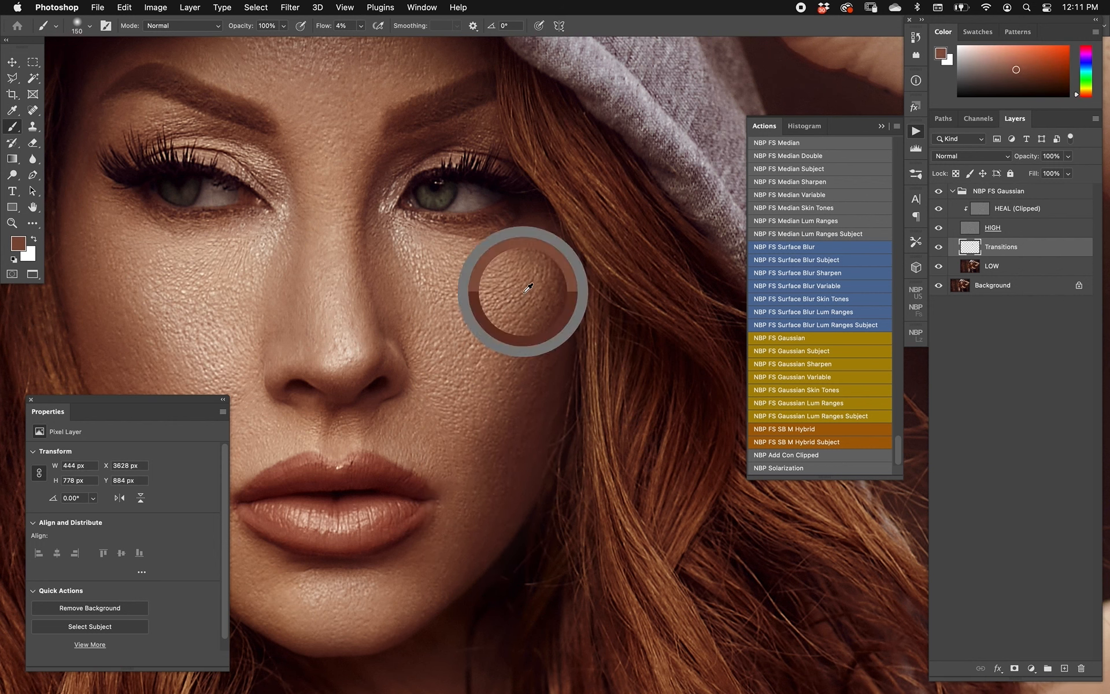
drag(507, 288, 473, 335)
alt+click(431, 263)
drag(428, 258, 451, 310)
alt+click(426, 253)
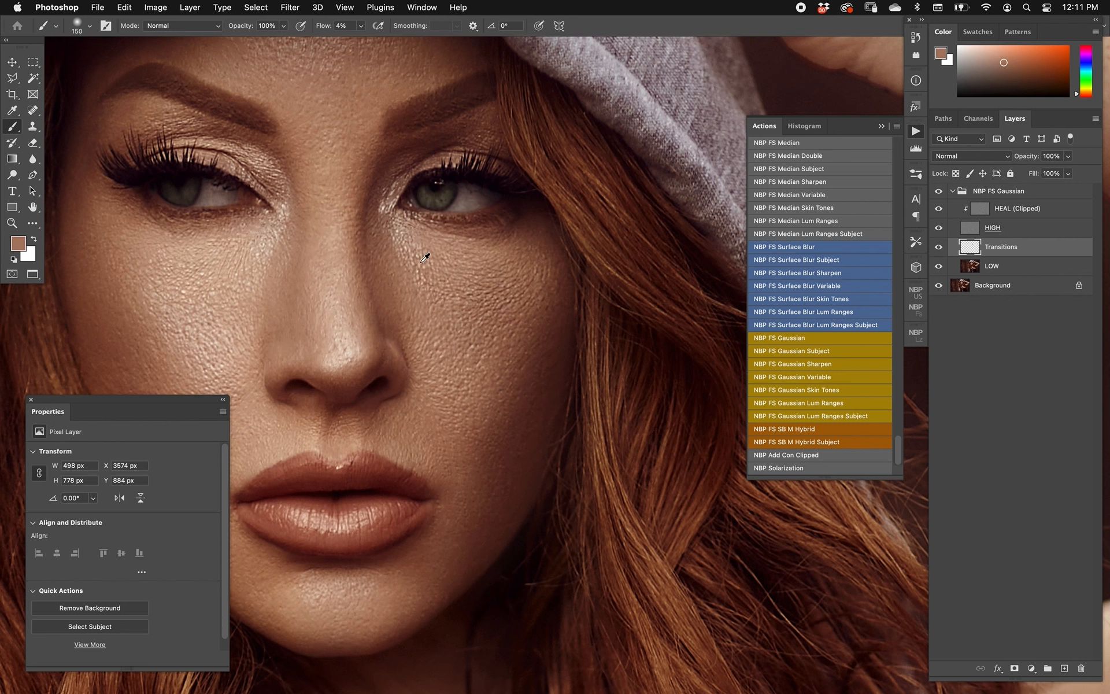
drag(425, 254, 455, 410)
key(bracketleft)
alt+click(469, 256)
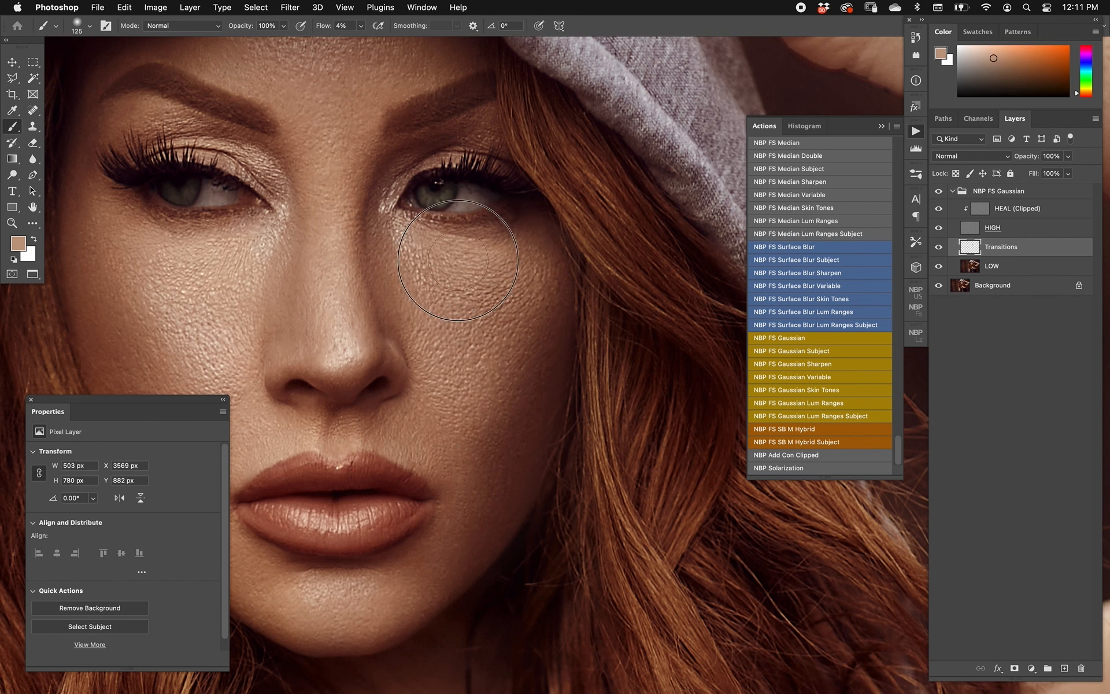
alt+click(513, 239)
alt+click(511, 270)
- Even out the bright left-hand cheek beneath the eye with skin tones sampled beside the nose and on the cheek
alt+click(274, 260)
mouse_move(195, 262)
mouse_down()
mouse_move(213, 246)
mouse_move(177, 246)
mouse_move(209, 240)
mouse_move(187, 249)
mouse_up()
alt+click(188, 278)
mouse_move(183, 296)
mouse_down()
mouse_move(215, 283)
mouse_move(255, 339)
mouse_up()
alt+click(254, 268)
drag(248, 288, 257, 294)
- Blend the tones beside the nose, at the inner corner of the right-hand eye and over that eye with sampled colours
alt+click(421, 278)
alt+click(468, 301)
alt+click(387, 245)
drag(399, 277, 409, 302)
alt+click(371, 188)
alt+click(388, 171)
drag(387, 155, 385, 214)
drag(435, 171, 436, 240)
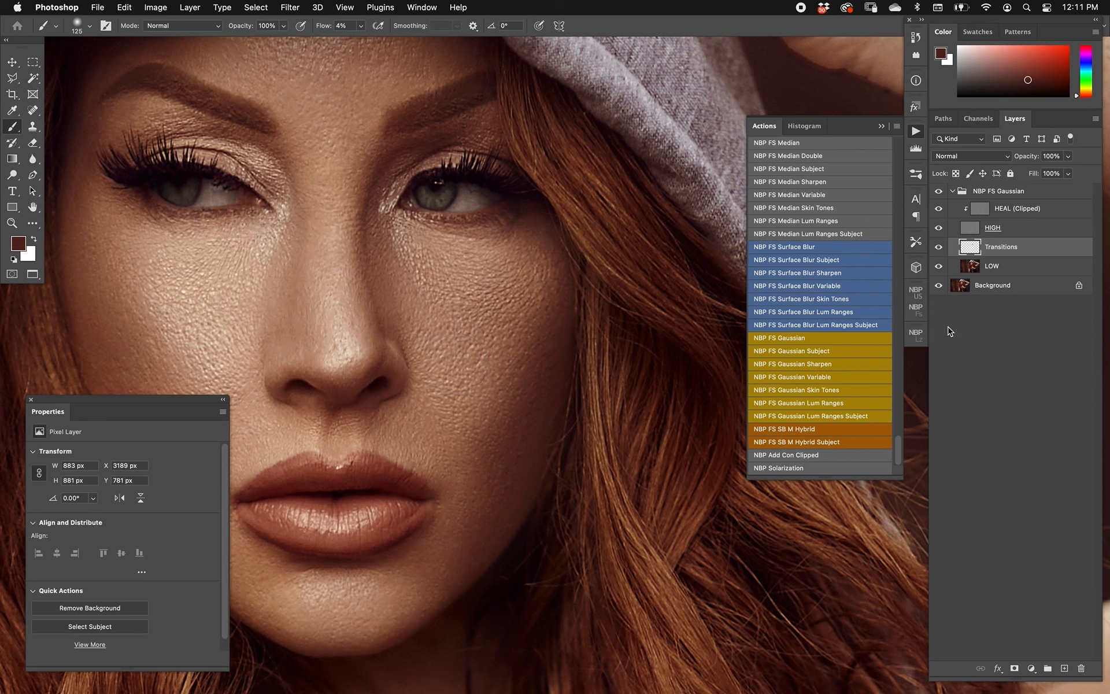
- Compare the face with and without the Transitions painting, and delete the NBP FS Gaussian group
click(939, 248)
click(940, 248)
click(1006, 191)
key(BackSpace)
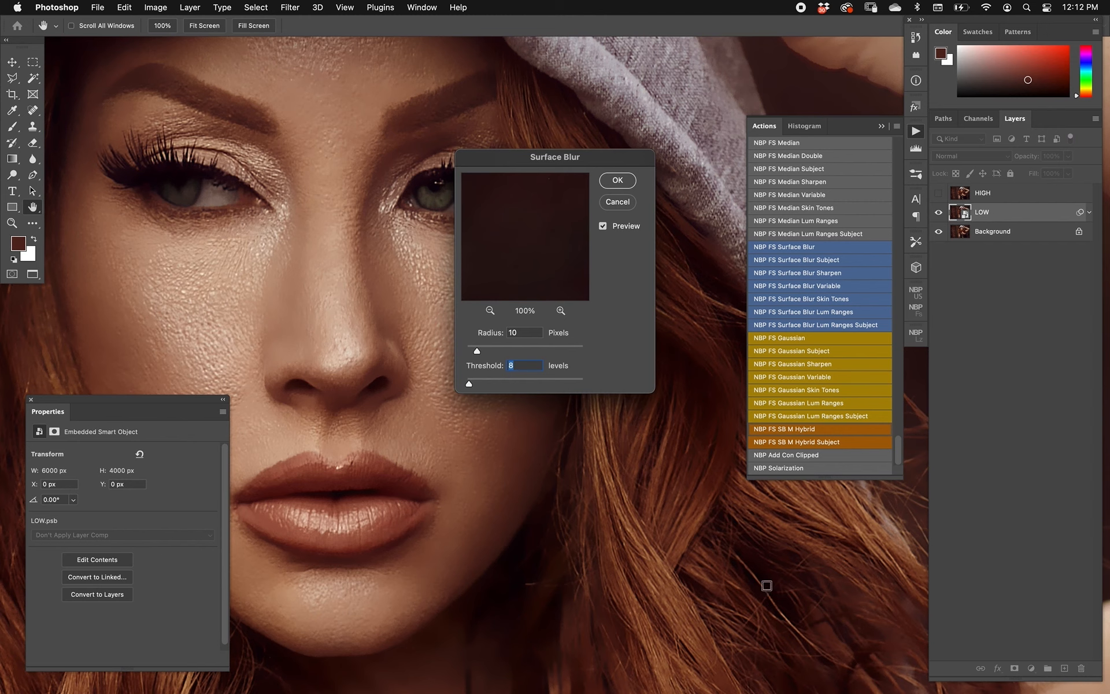
- Run NBP FS SB M Hybrid with a Surface Blur radius of 10 and threshold of 8, lowering the Median radius by 2 pixels
key(Return)
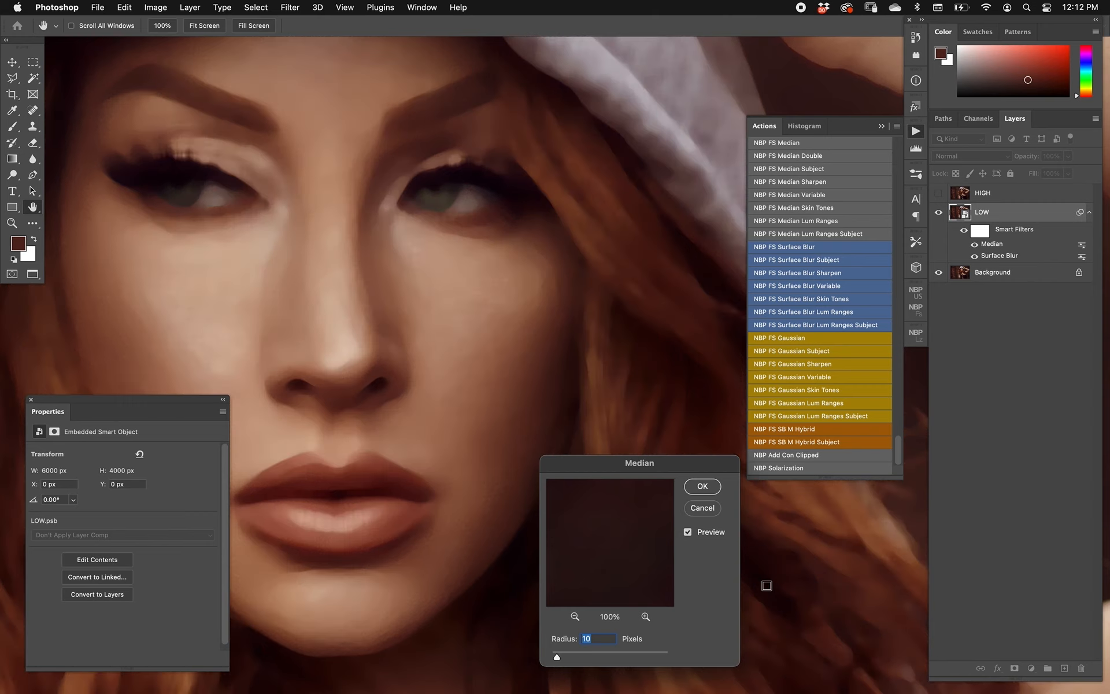
key(Down)
key(Down)
key(Return)
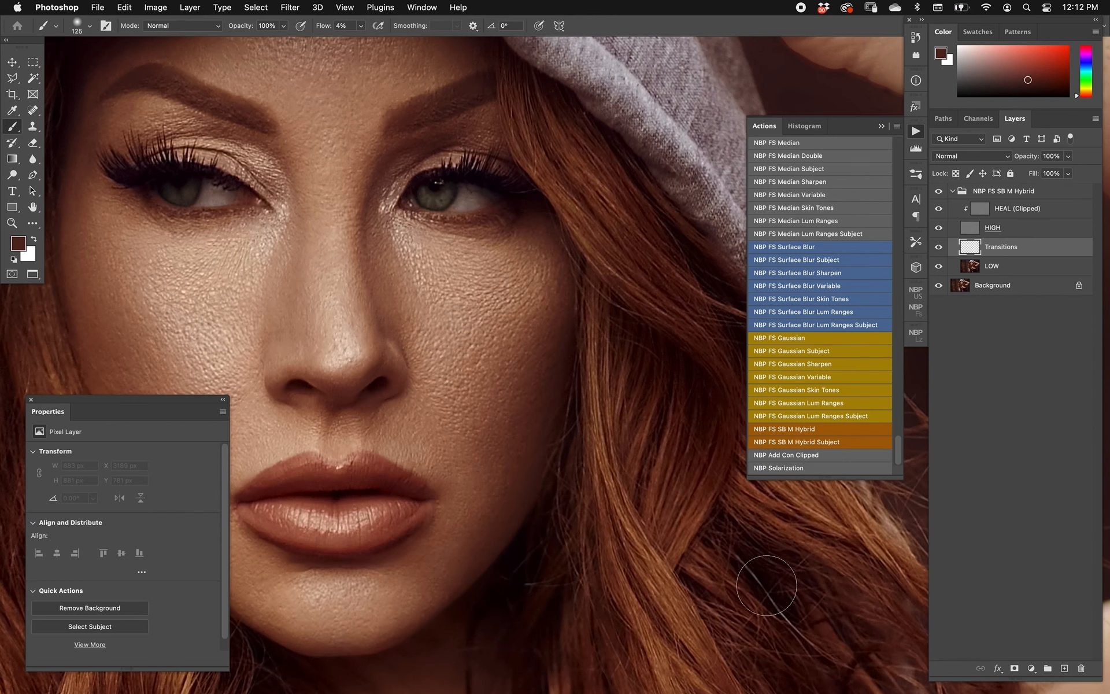
- Fill the hybrid group's Transitions layer with a skin colour sampled from the cheek to isolate the texture, and delete the group
key(i)
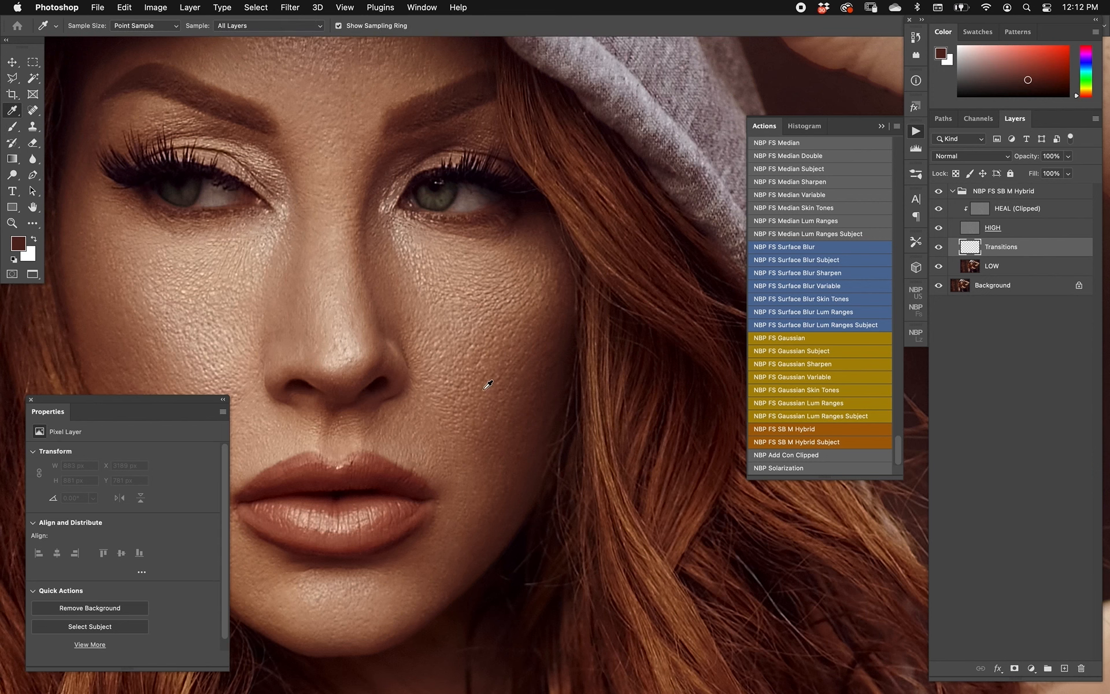
click(476, 359)
key(alt+BackSpace)
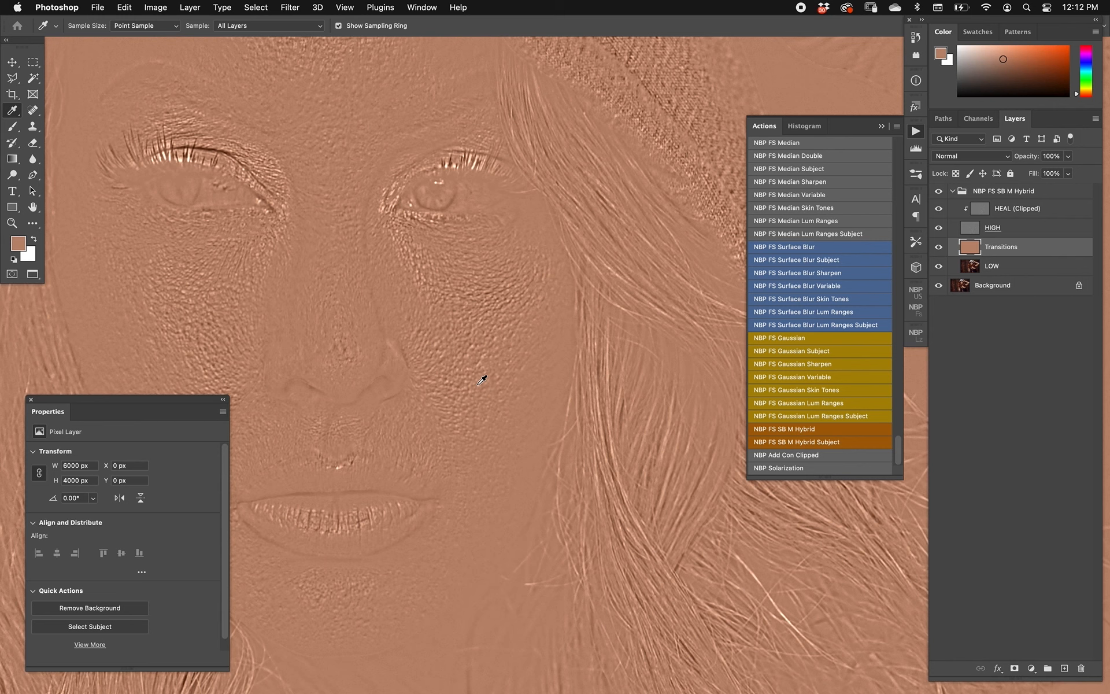
click(1009, 198)
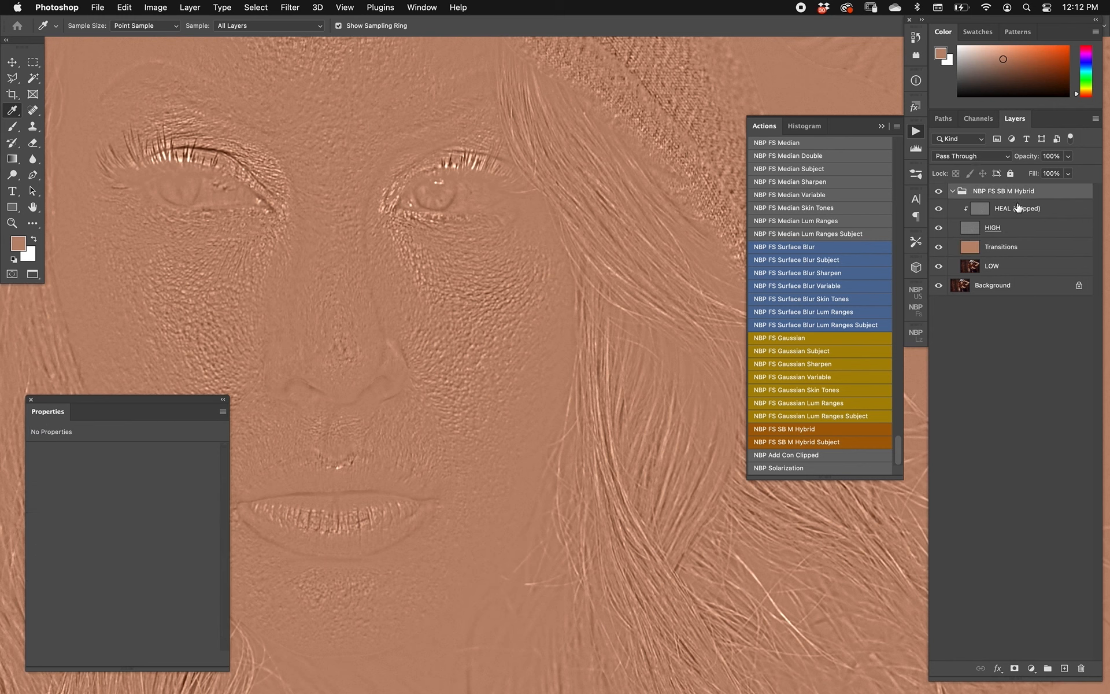
key(Delete)
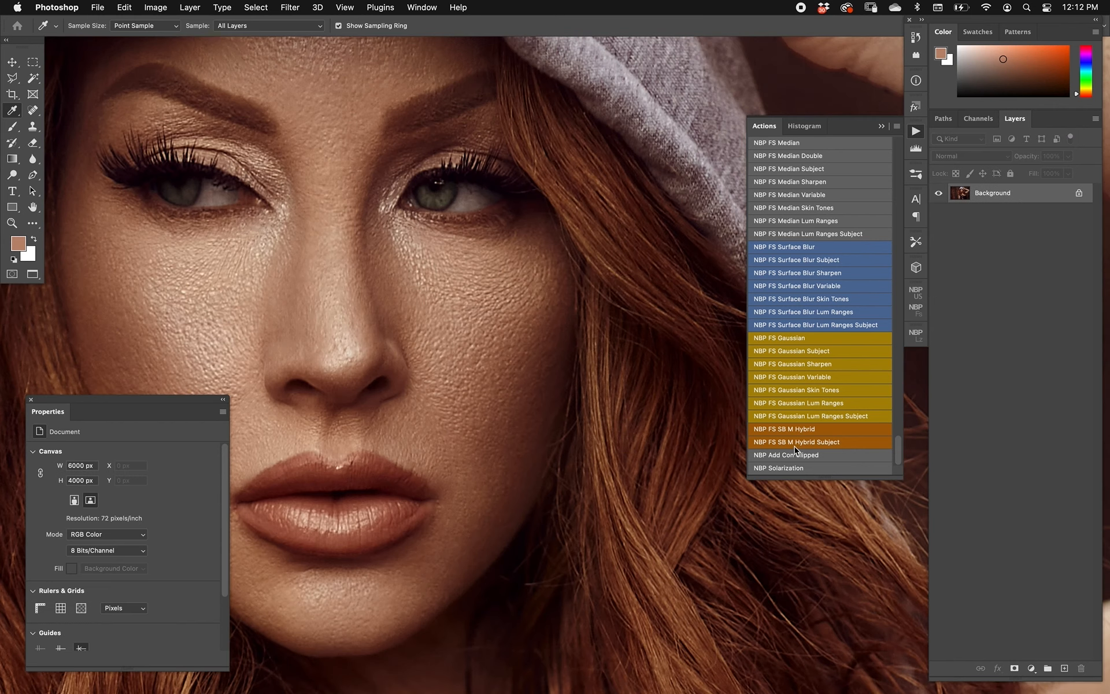
- Run the SB M Hybrid action again, lowering the Surface Blur radius by 7 pixels and raising its threshold by one level
click(795, 447)
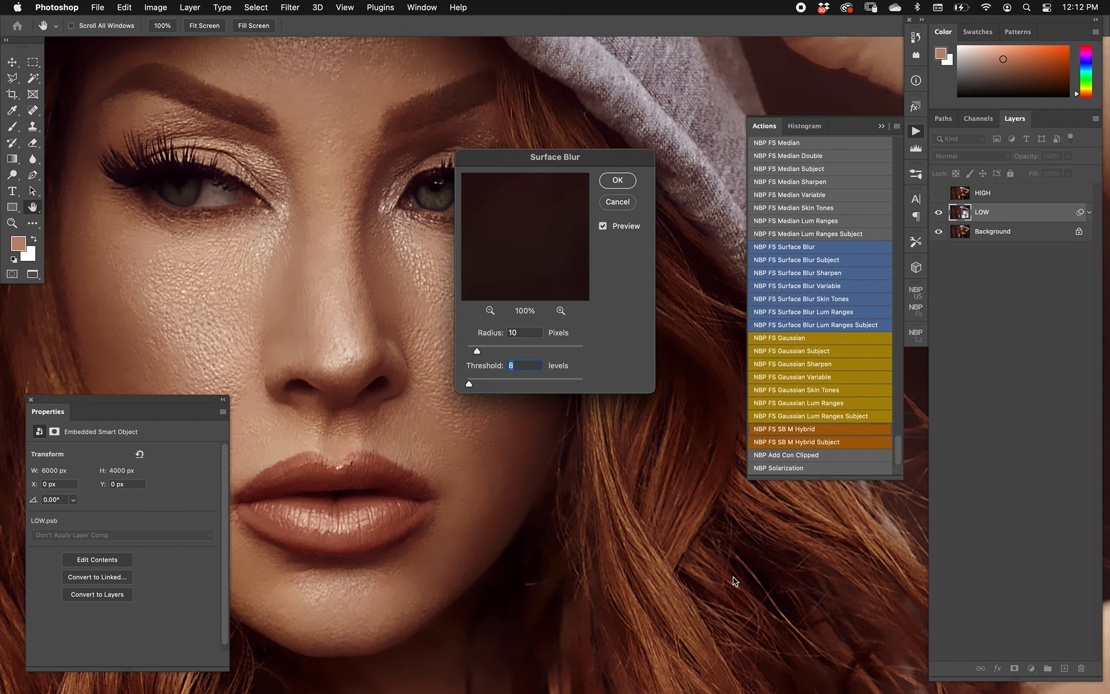
key(shift+Tab)
key(Down)
key(Down)
key(Down)
key(Down)
key(Down)
key(Down)
key(Down)
key(Tab)
key(Up)
key(Return)
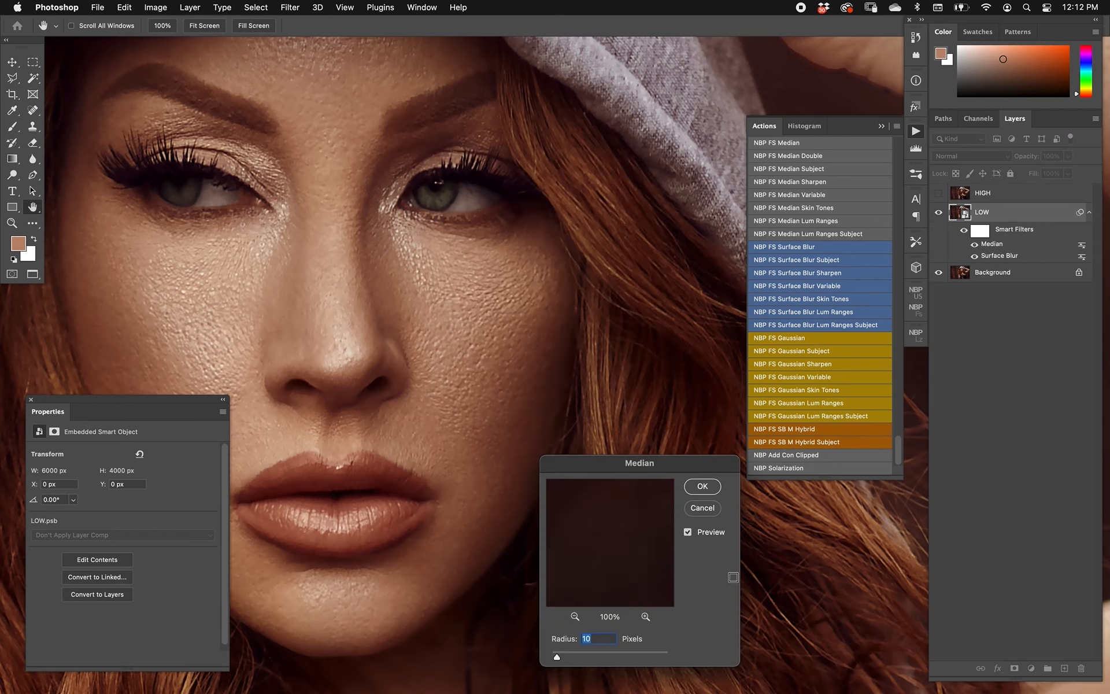
- Test a 28-pixel Median radius for the hybrid's LOW layer, and apply the filter at 15 pixels
key(shift+Up)
key(shift+Up)
key(Down)
key(Down)
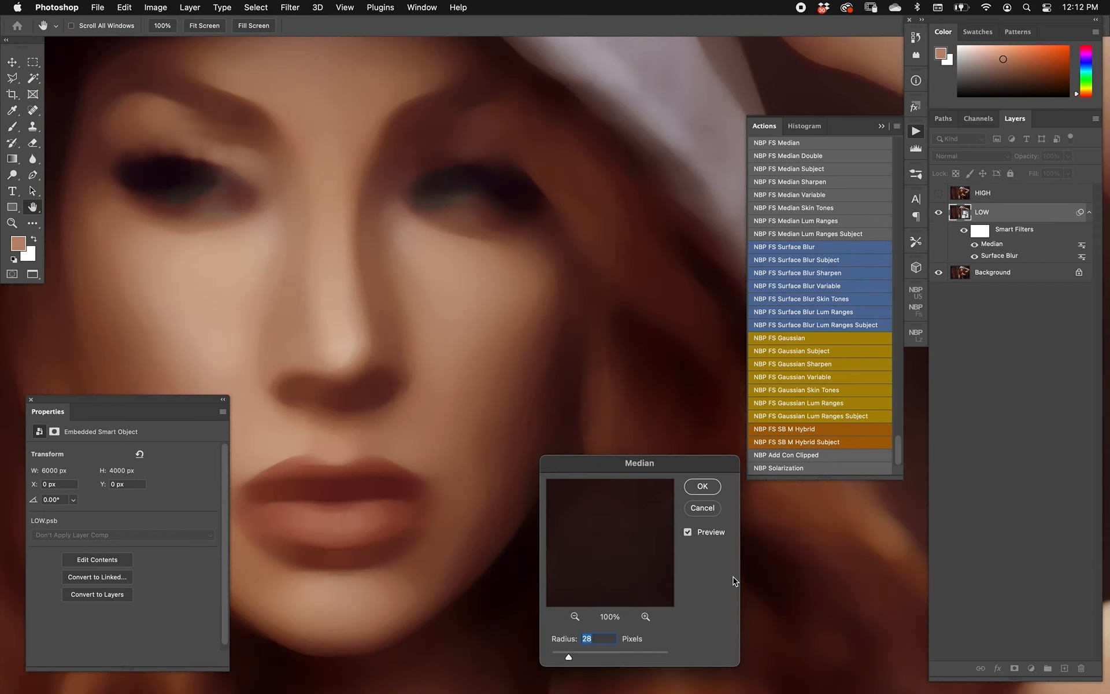
key(Down)
key(Down)
key(shift+Down)
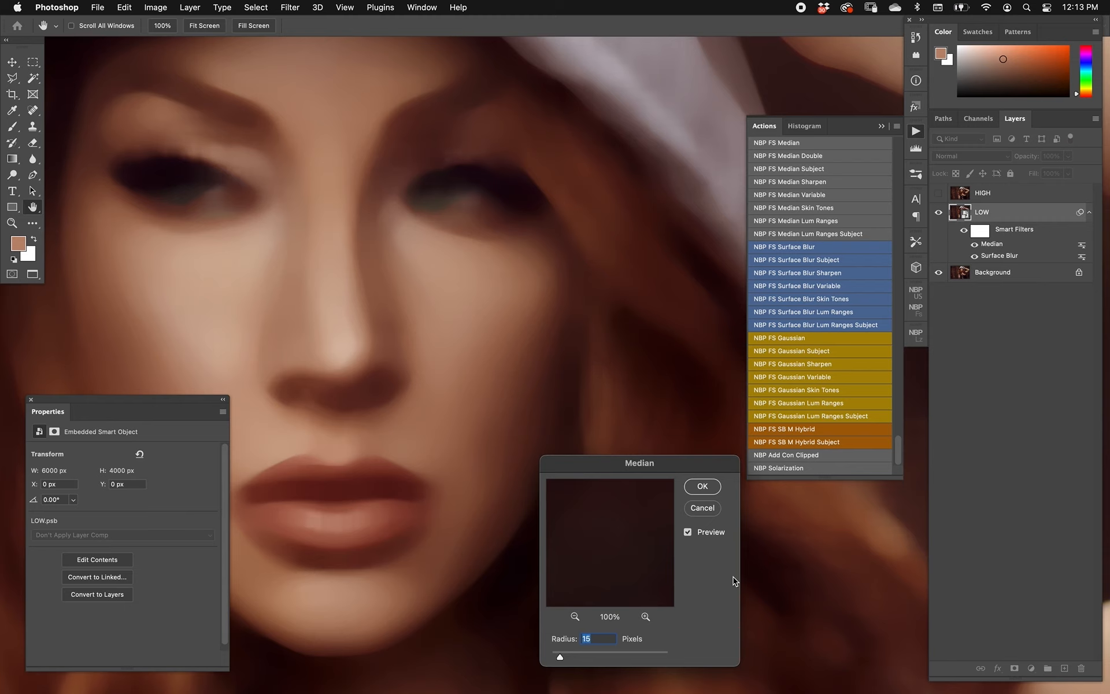
key(Return)
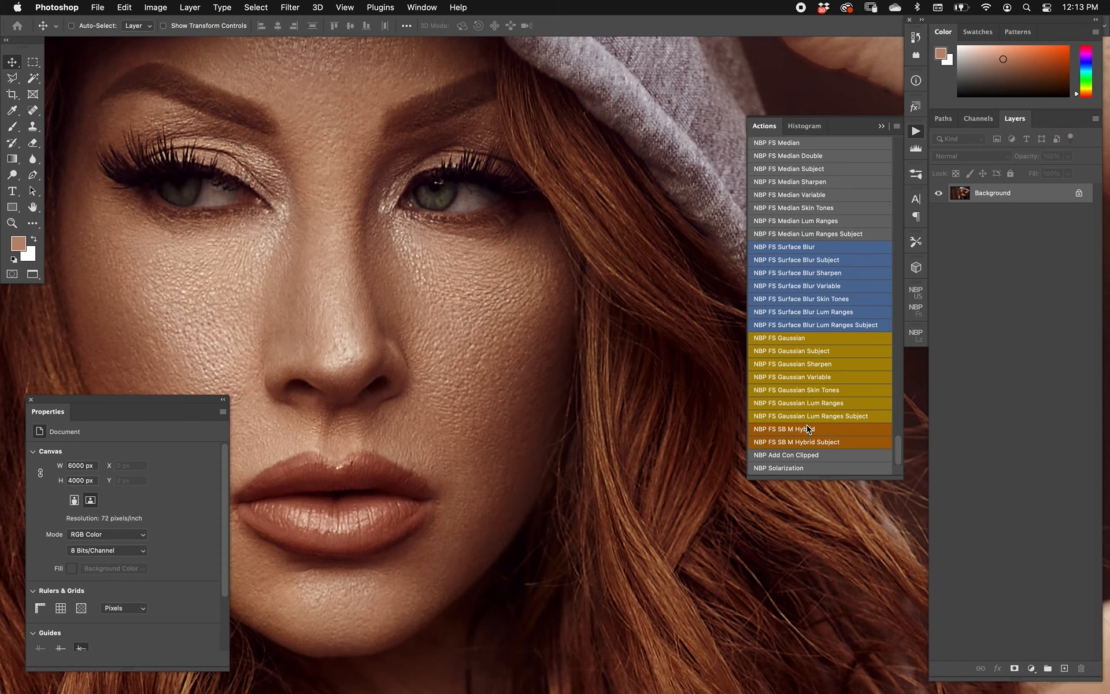
- Run NBP FS SB M Hybrid with a Surface Blur radius of 30 pixels and a threshold of 18 levels
click(808, 429)
key(shift+Tab)
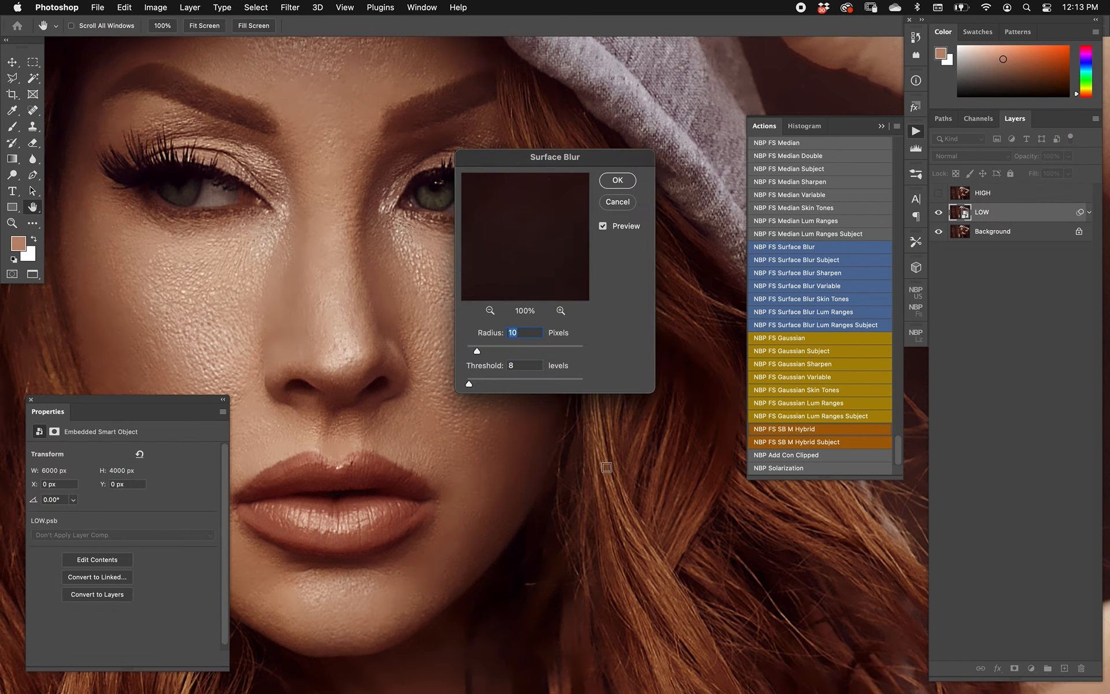
key(shift+Up)
key(shift+Up)
key(Tab)
key(shift+Up)
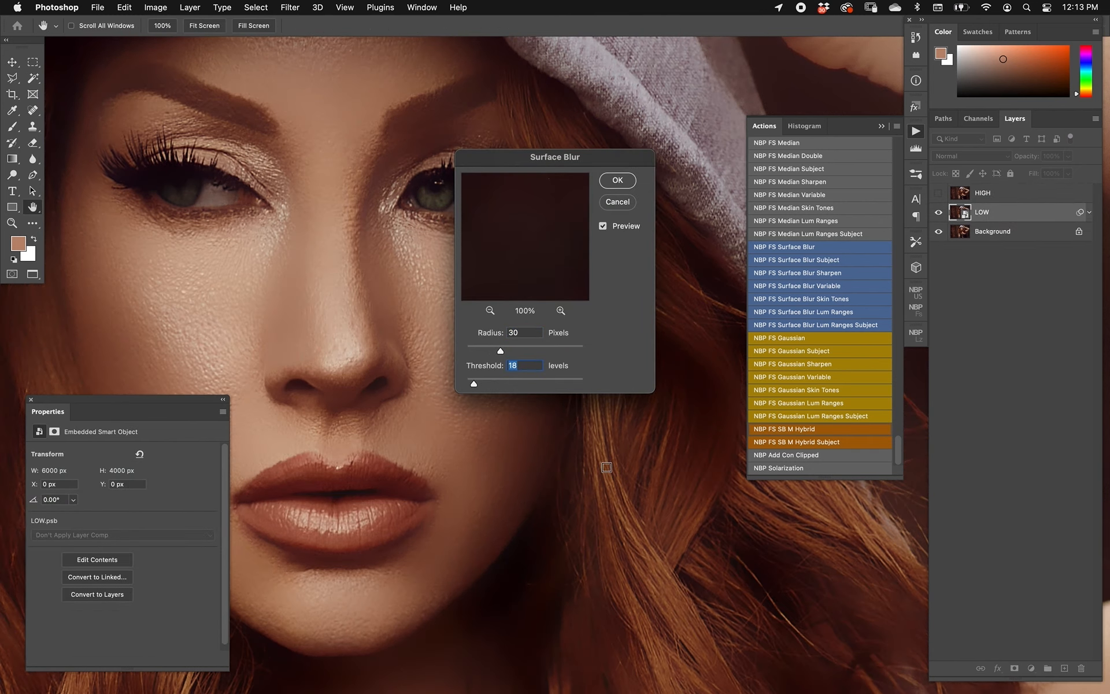
key(Return)
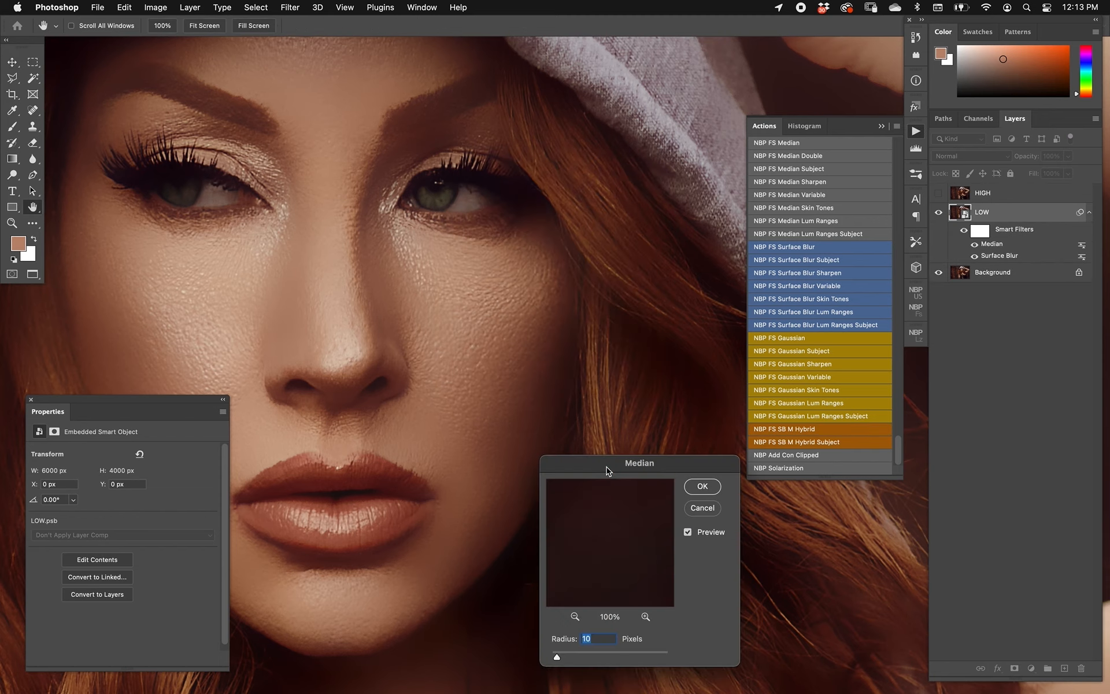
- Apply the hybrid's Median filter with a radius of 3 pixels, and delete the finished NBP FS SB M Hybrid group
key(Down)
key(Down)
key(Down)
key(Down)
key(Down)
key(Down)
key(Down)
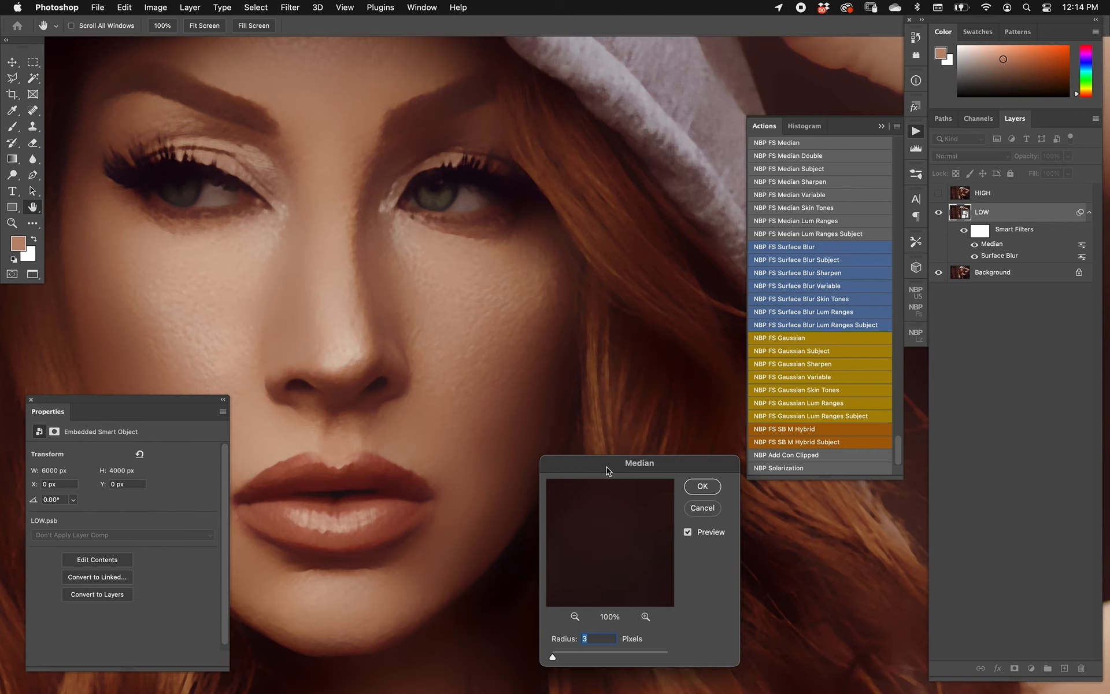
key(Return)
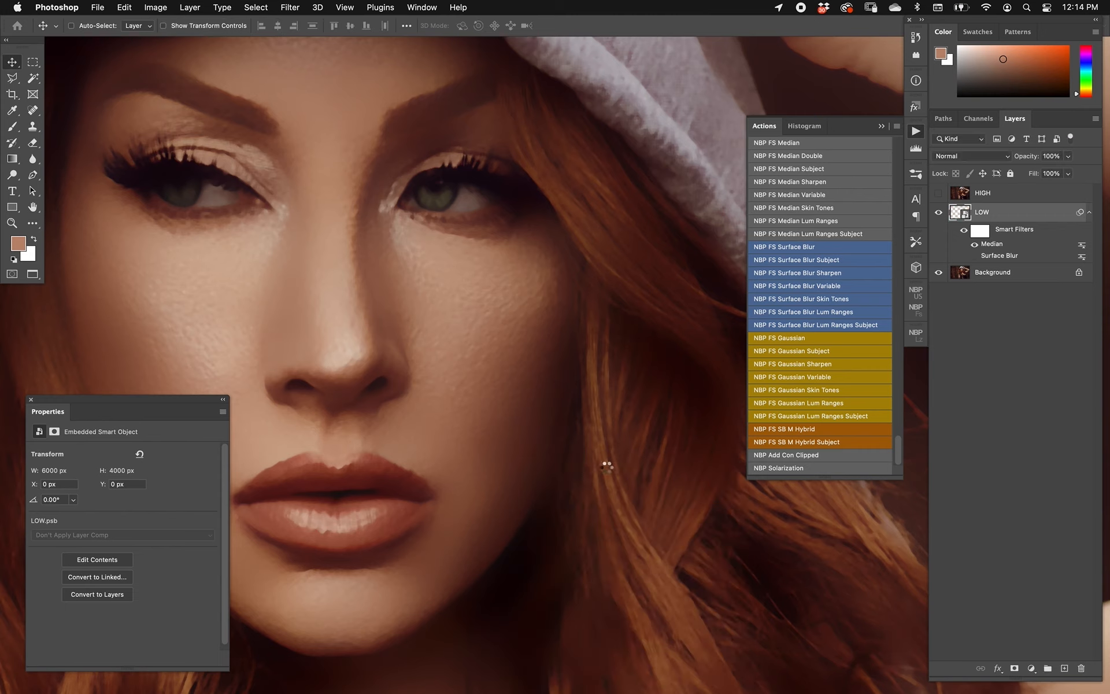
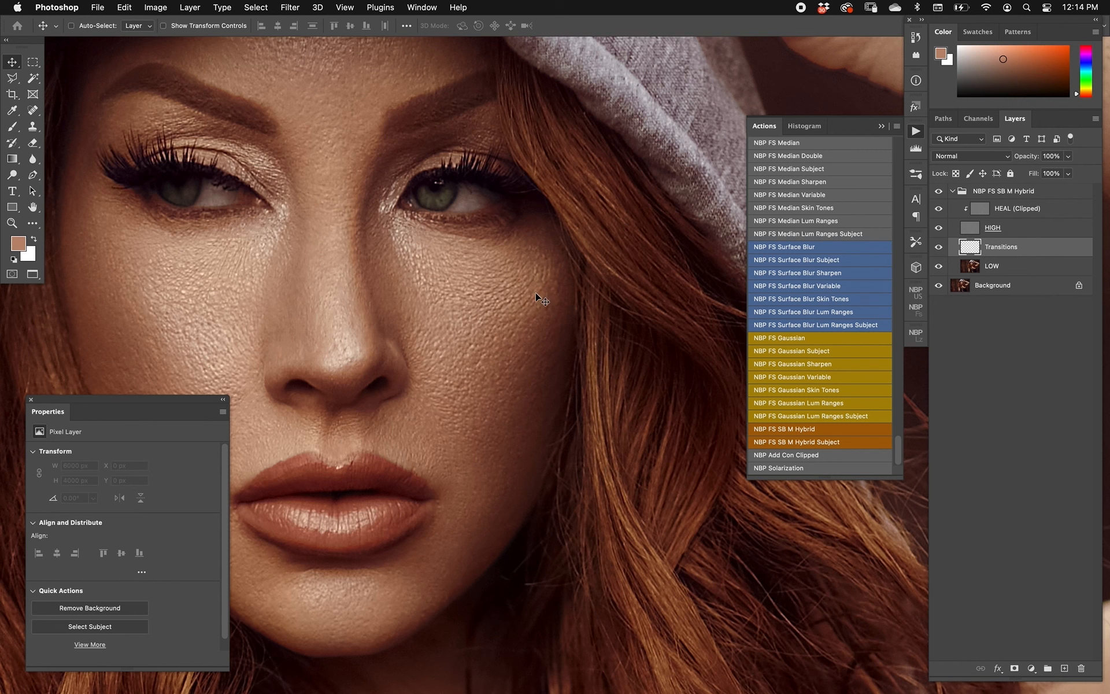
click(1051, 192)
key(Delete)
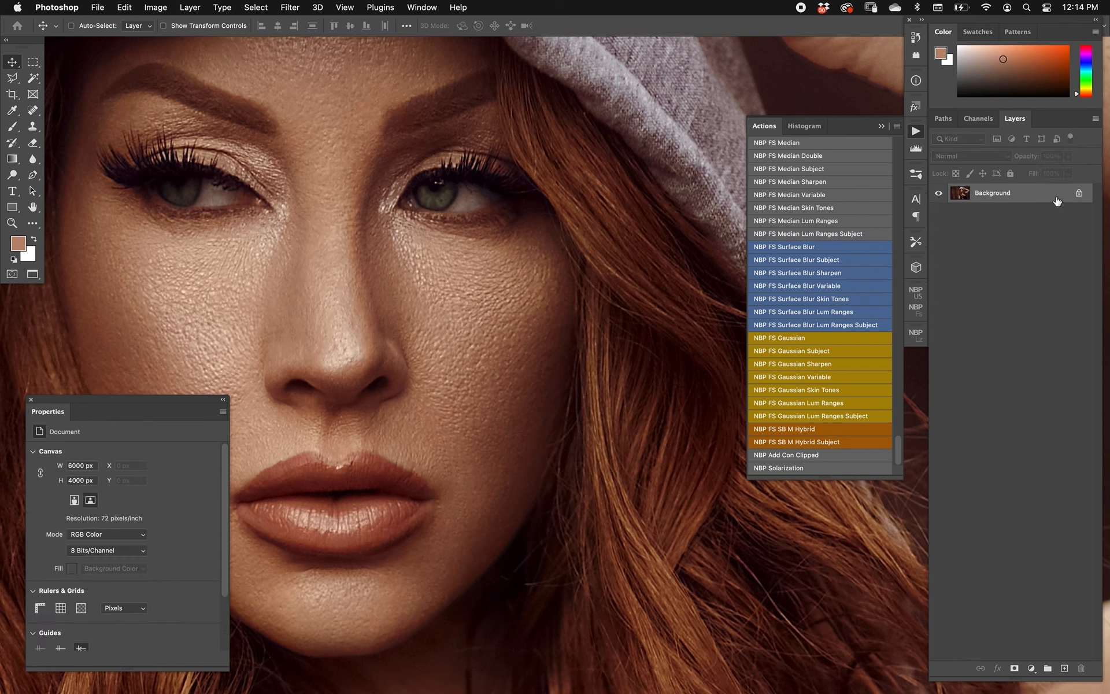
- Run NBP FS SB M Hybrid Subject with a Surface Blur radius of 10 pixels, a threshold of 8 levels and a 10-pixel Median radius
click(780, 443)
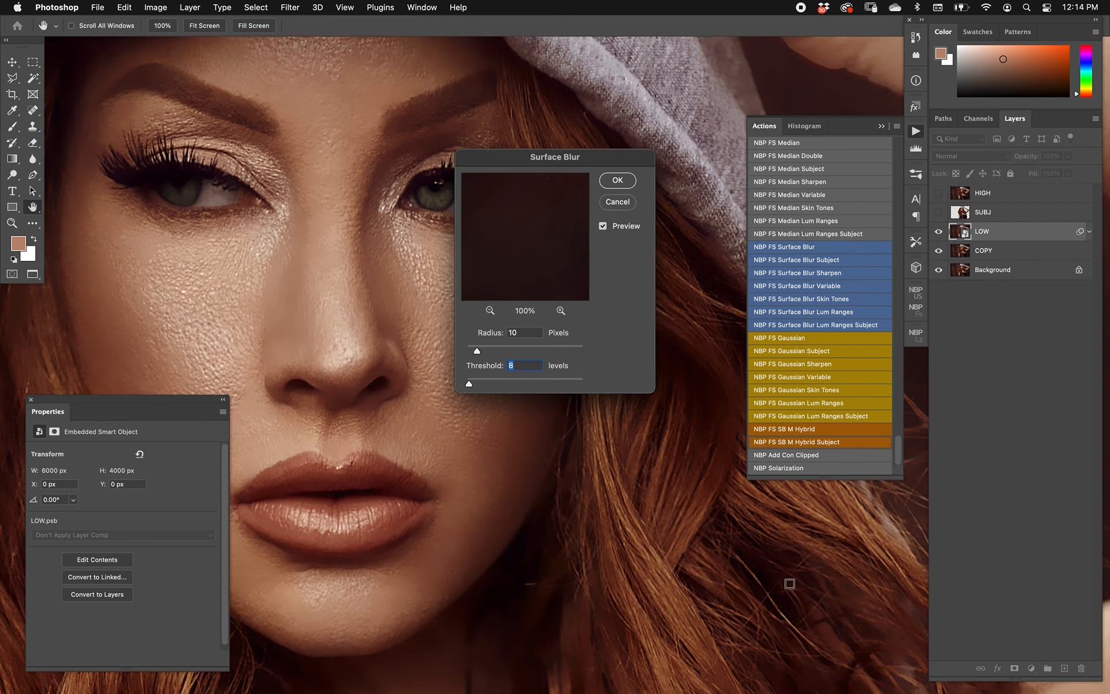
key(Return)
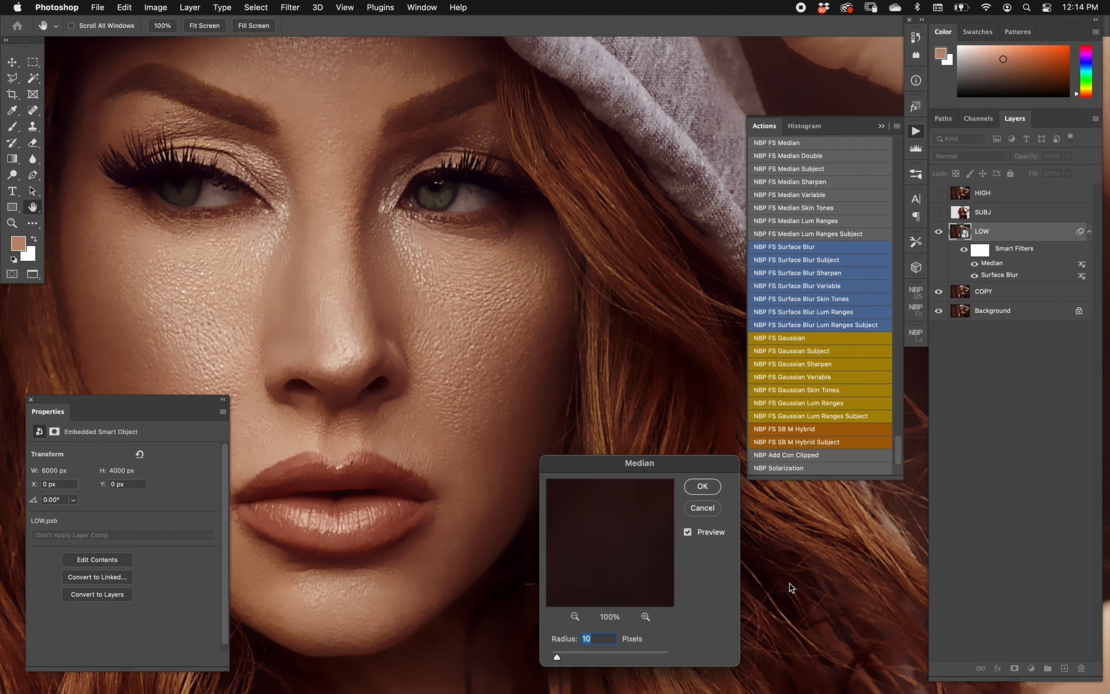
key(Return)
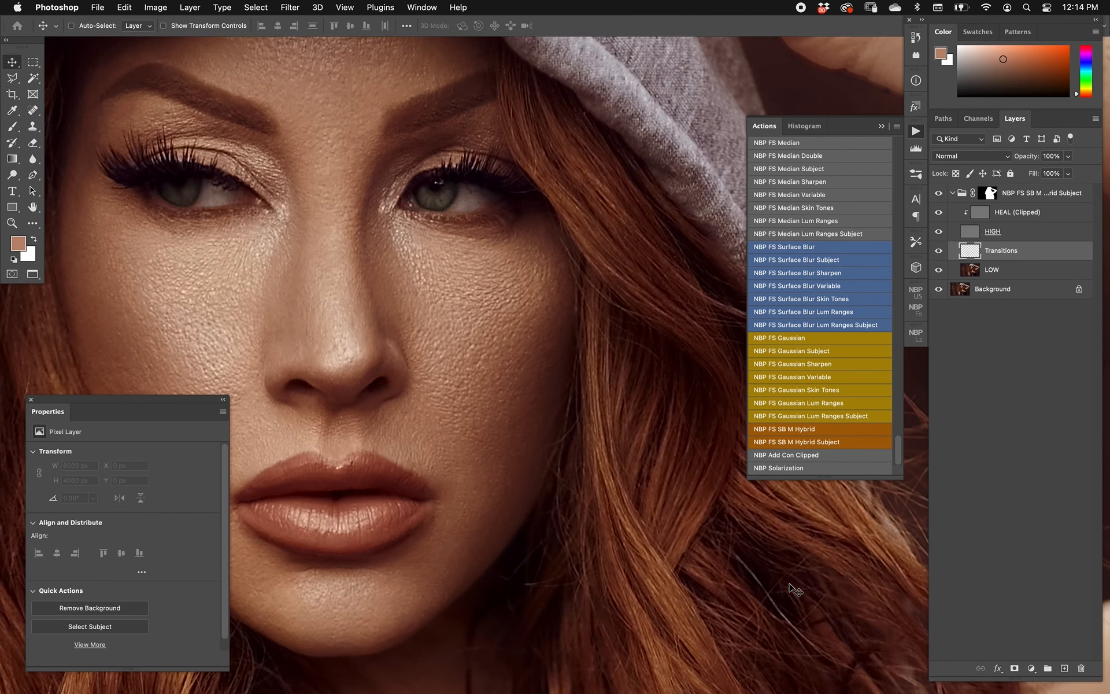
- Inspect the subject mask on the hybrid group by itself, and delete the group
alt+click(990, 194)
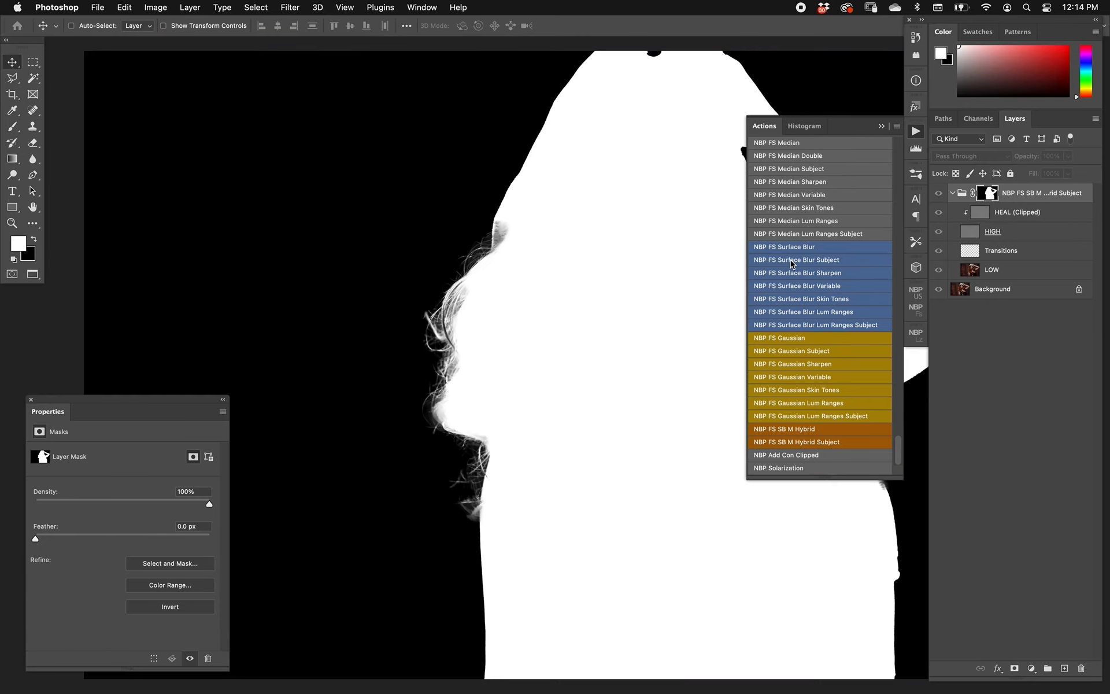
alt+click(990, 194)
click(1027, 195)
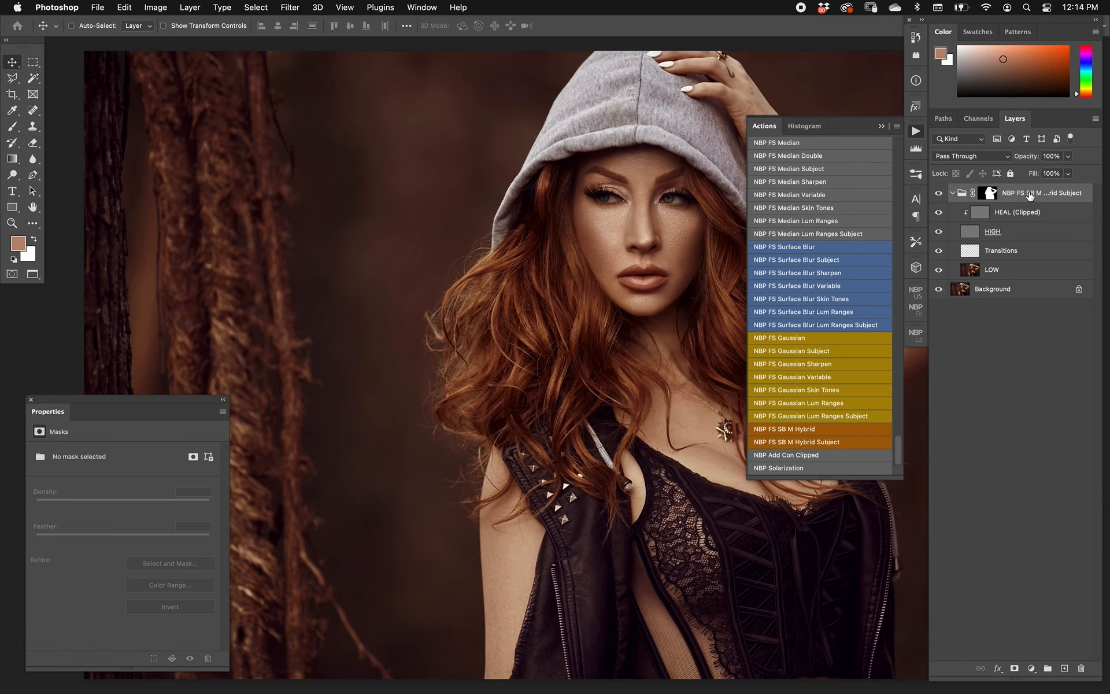
key(Delete)
- Run the NBP FS Median action on the portrait with a radius of 12 pixels
drag(624, 276, 491, 282)
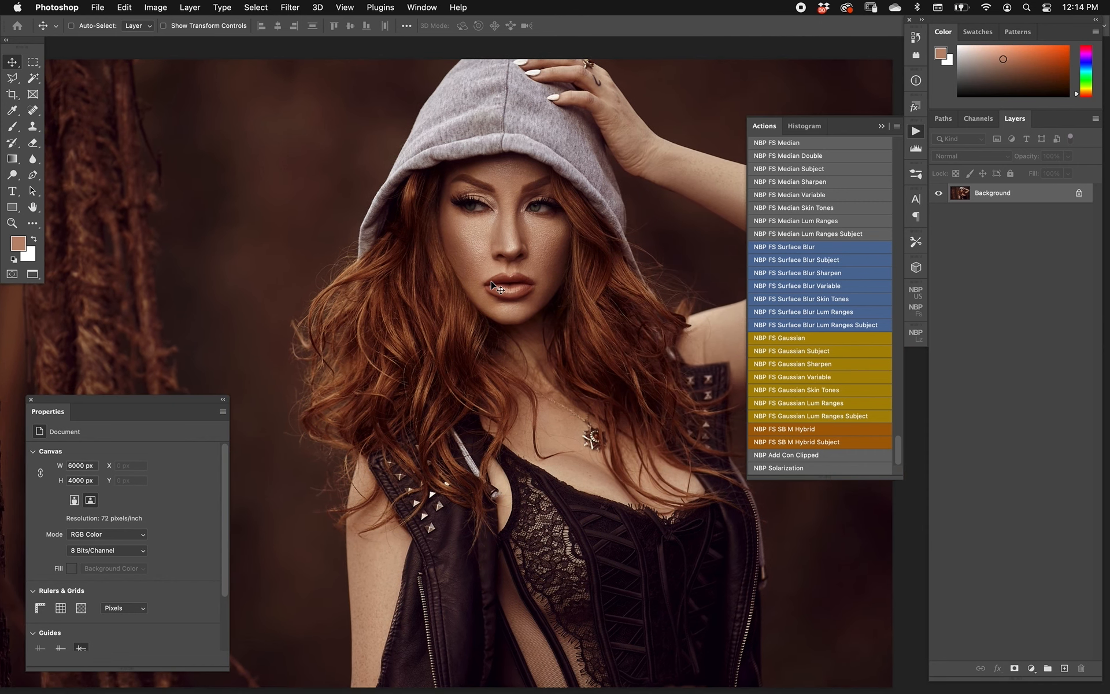
key(super+plus)
key(super+plus)
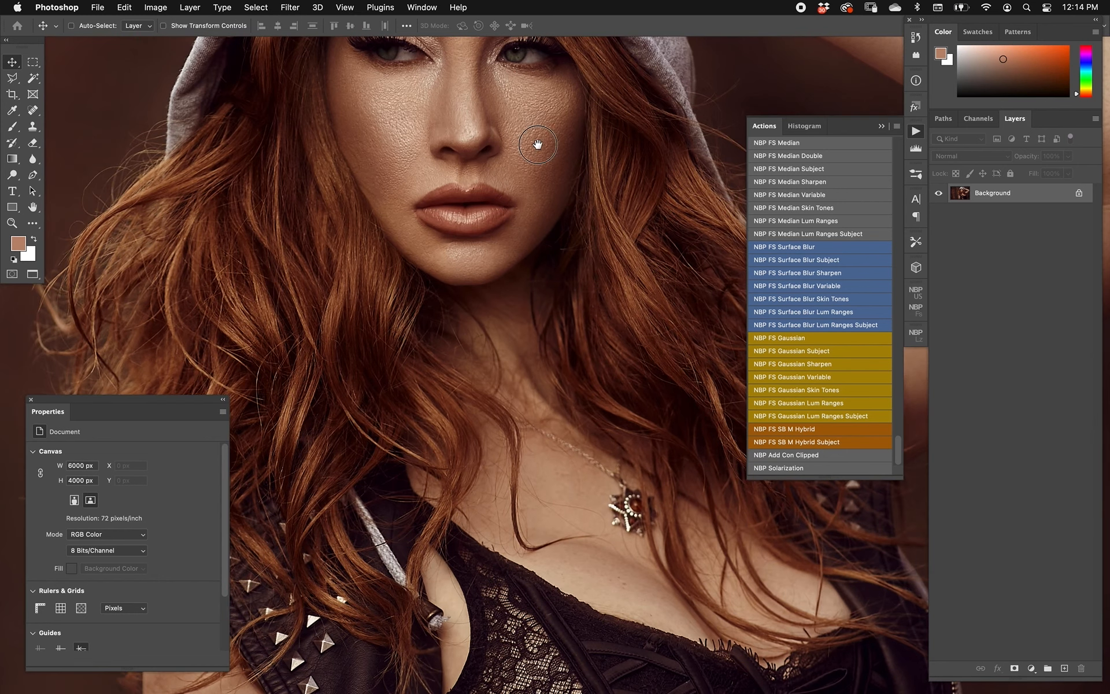
scroll(538, 144, up, 5)
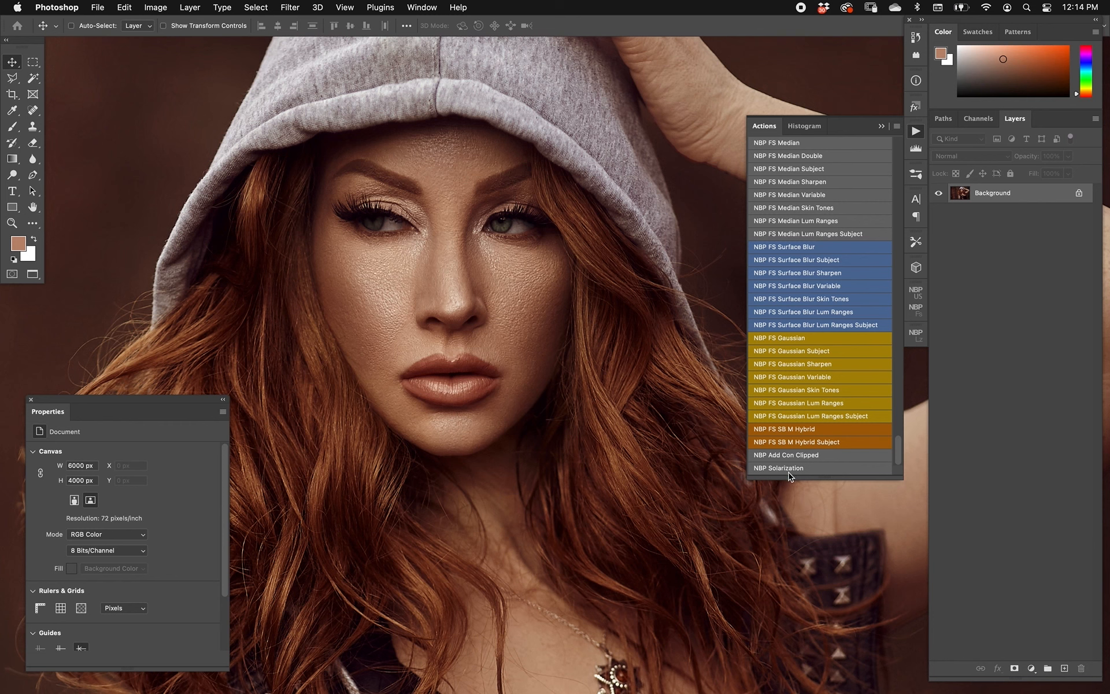
key(super+plus)
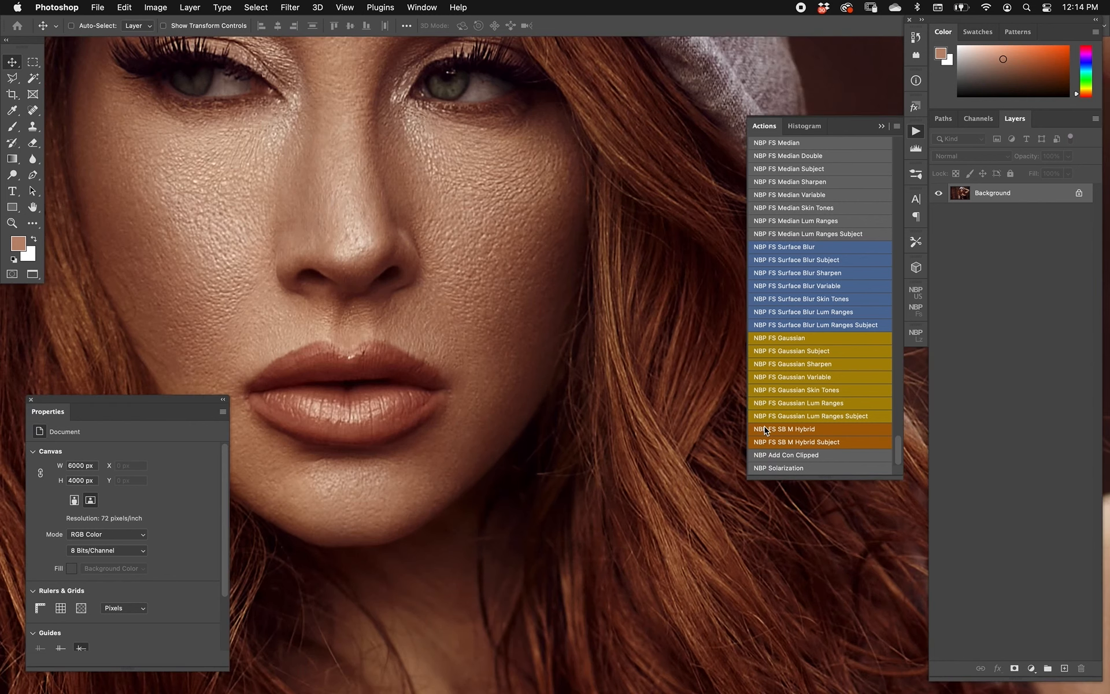
drag(427, 203, 449, 244)
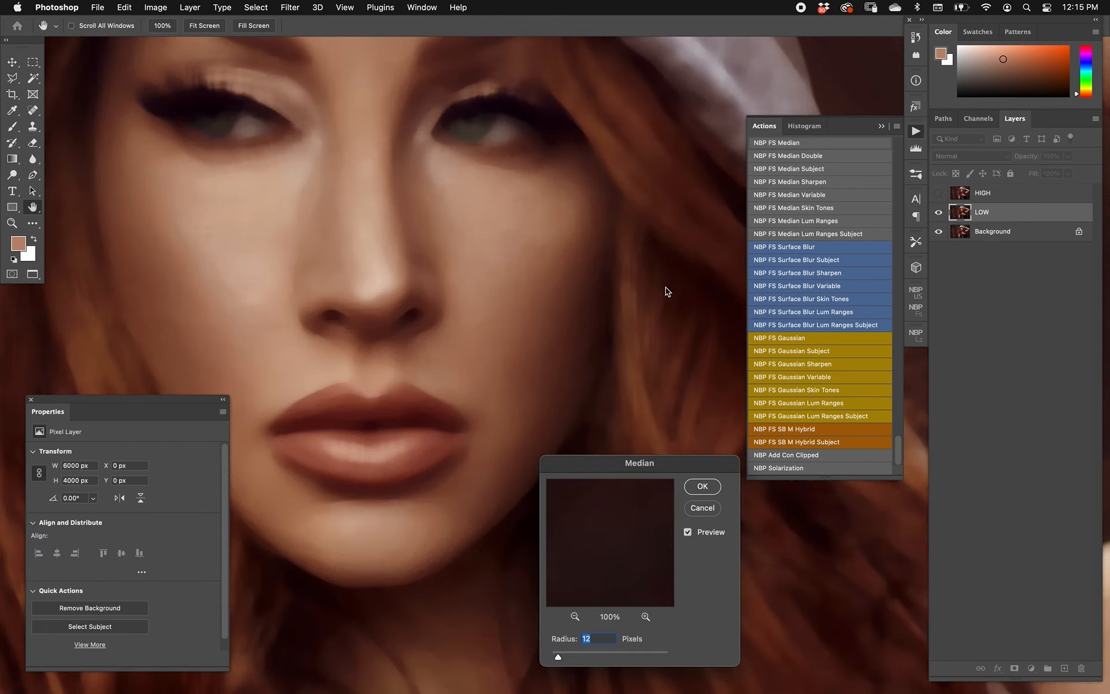
key(Return)
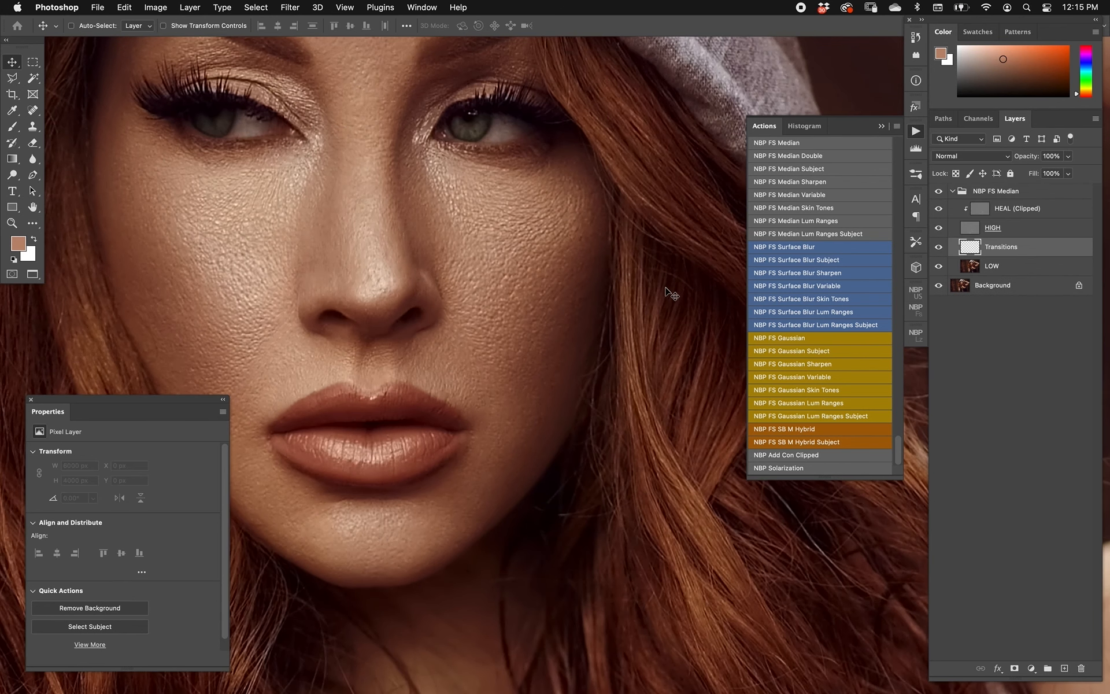
- Add an NBP Solarization layer above HEAL (Clipped), and release HEAL's clipping to compare its texture with the Sol layer off and on
click(980, 209)
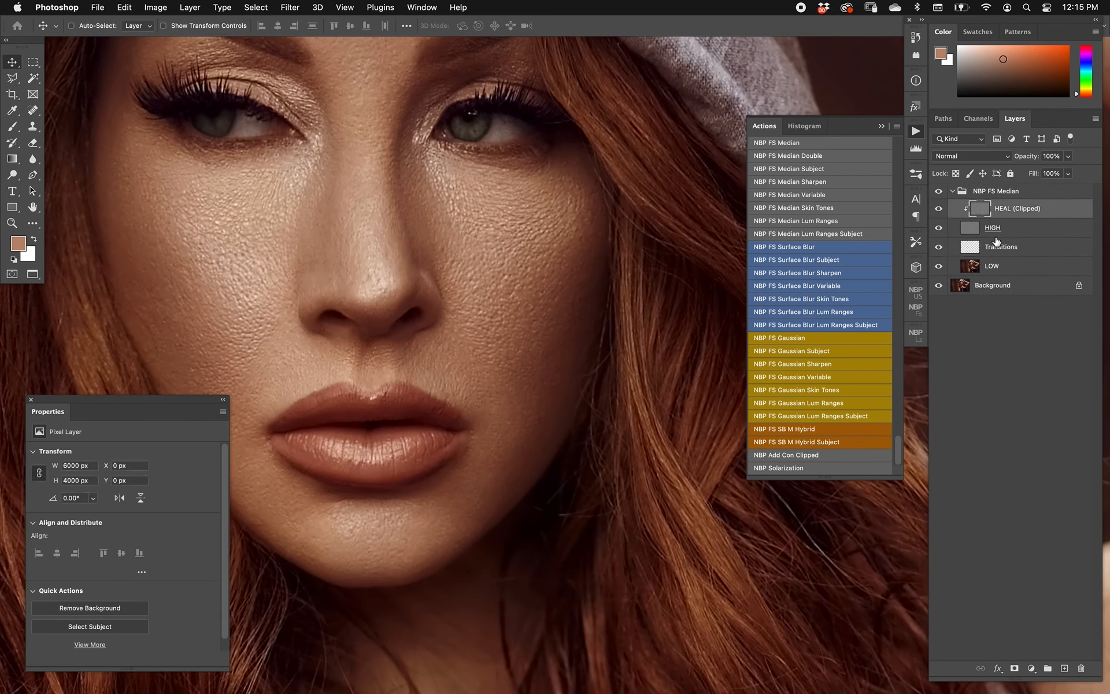
click(819, 468)
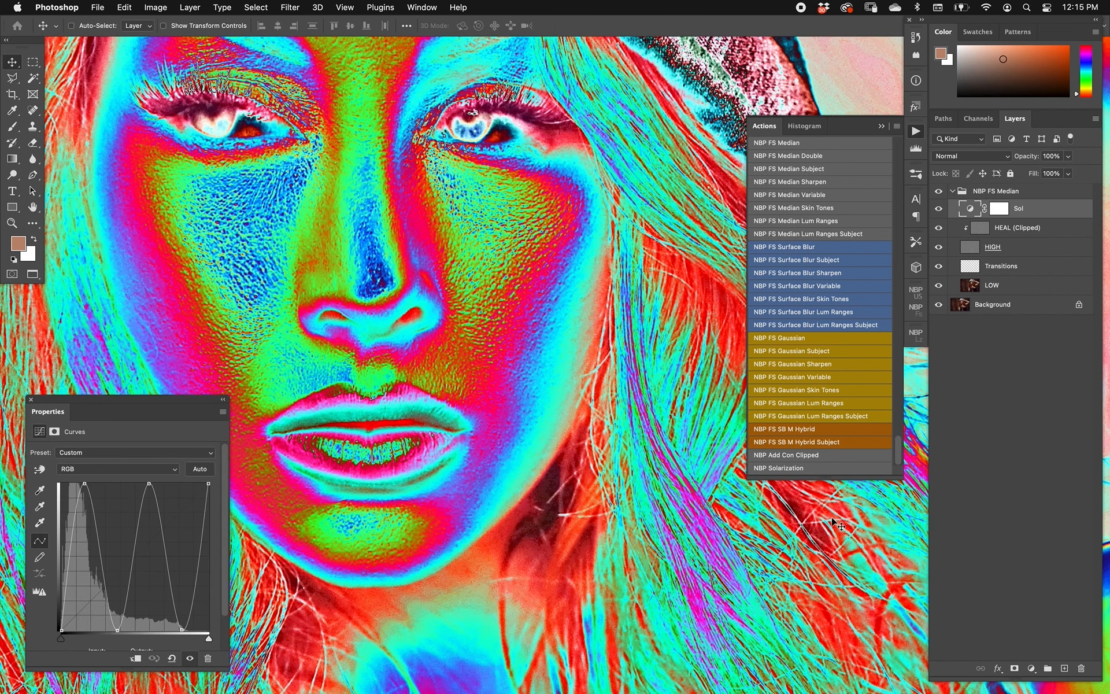
alt+click(977, 237)
scroll(521, 321, up, 3)
scroll(522, 321, left, 3)
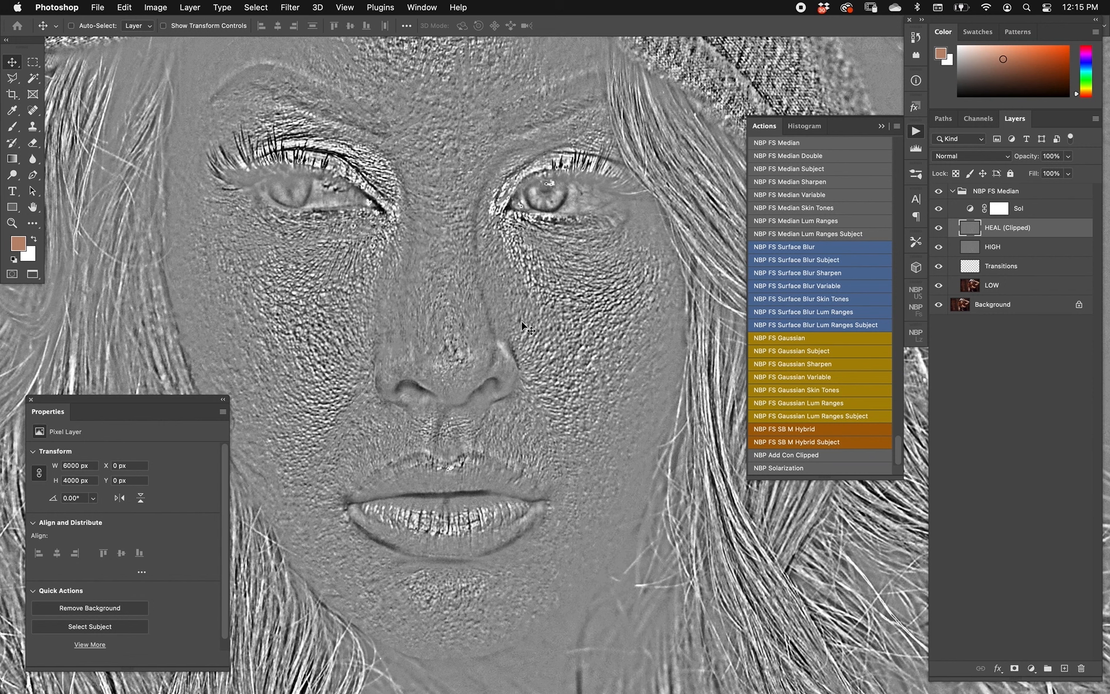
click(939, 208)
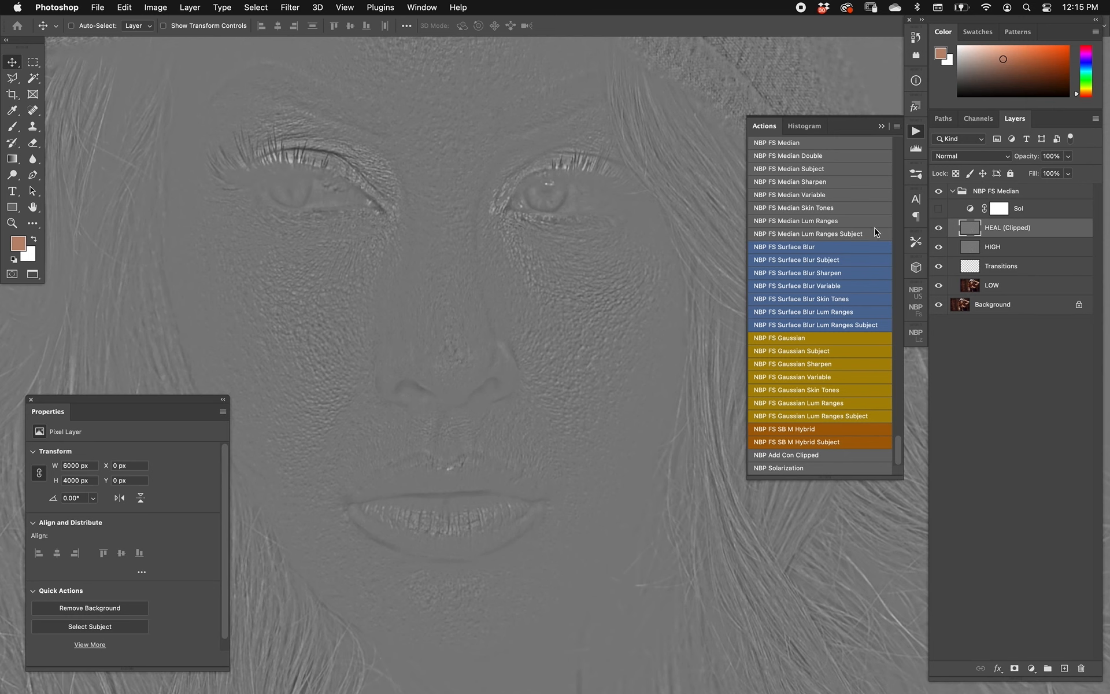
click(938, 209)
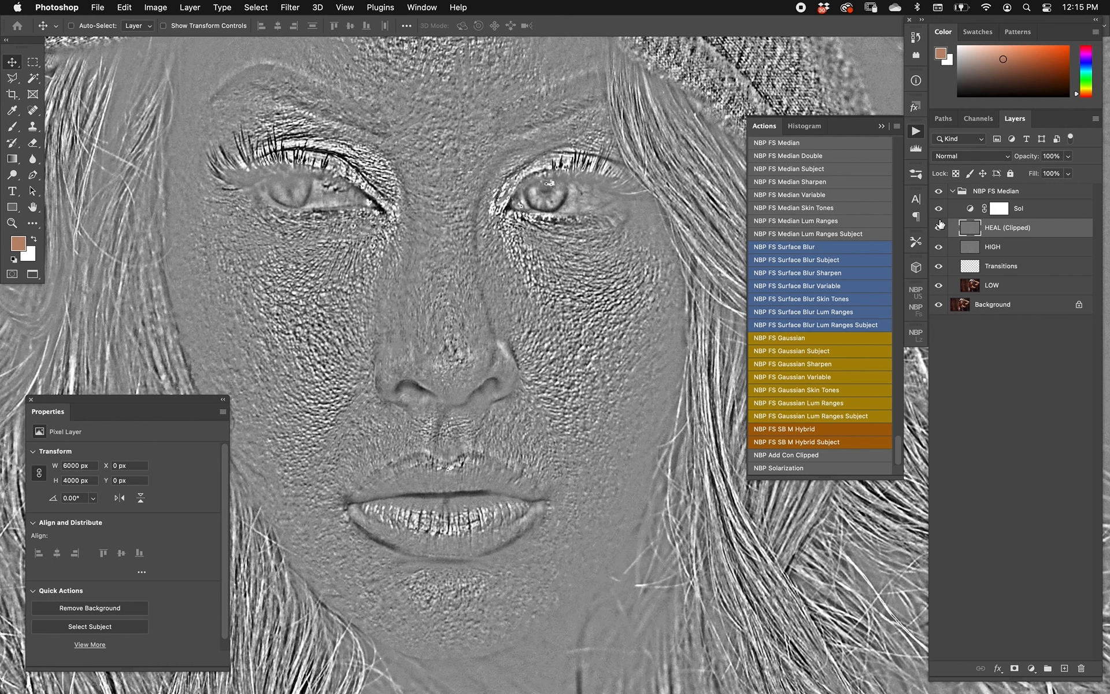
- Make a small healing stroke on the cheek texture, then clip the HEAL layer to HIGH again with the Sol layer hidden
key(j)
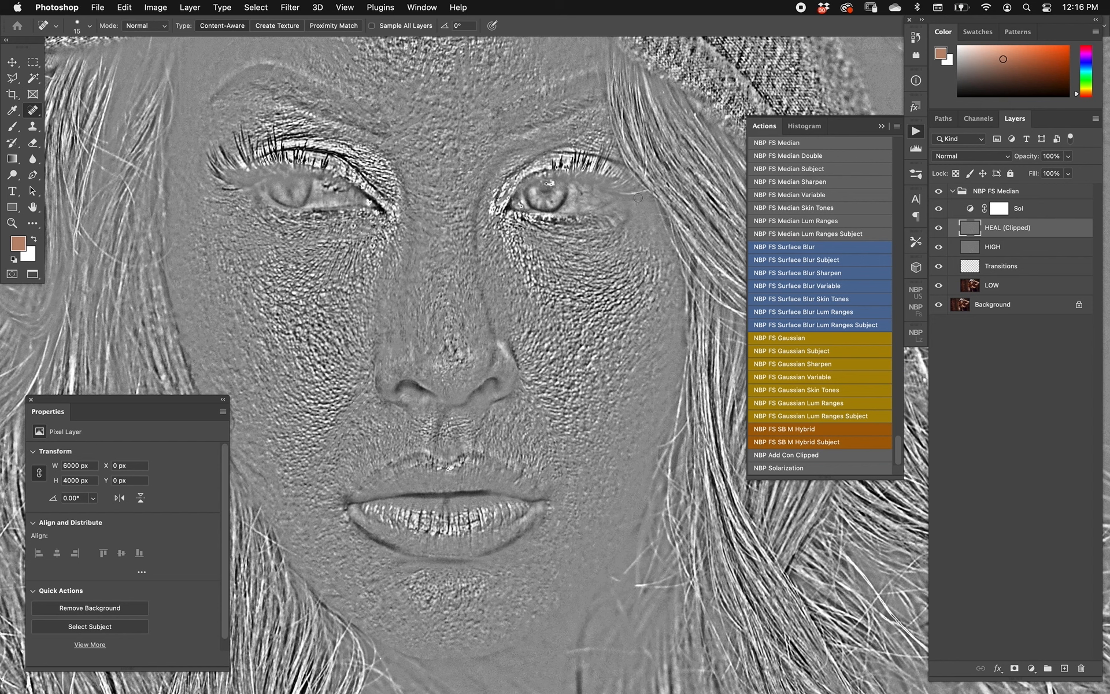
key(bracketright)
drag(232, 369, 235, 370)
alt+click(980, 238)
click(942, 209)
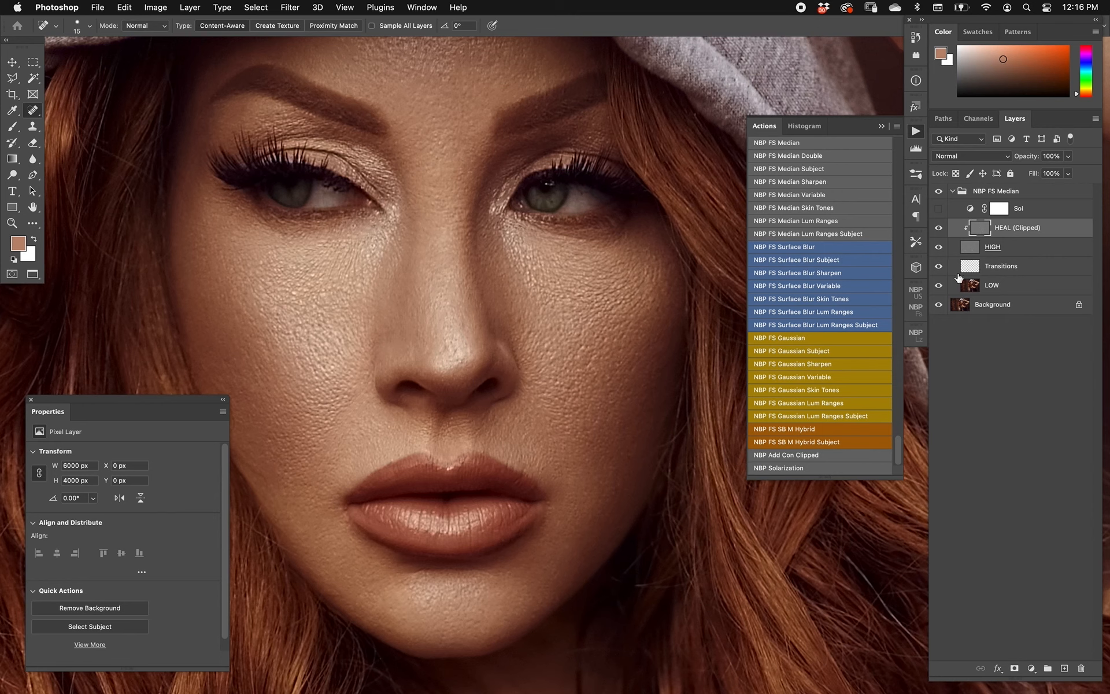
- Release the HEAL layer's clipping and show the Sol layer again
drag(961, 249, 965, 240)
key(super+z)
alt+click(968, 235)
click(939, 209)
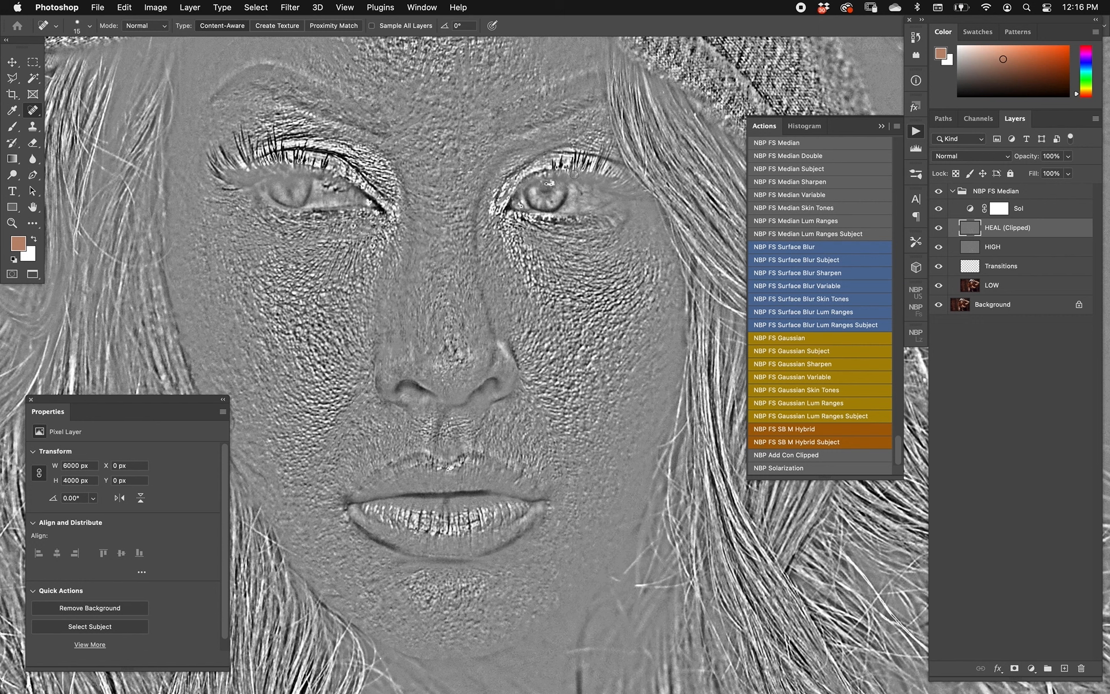
- Make a small healing stroke at the eyelashes, and restore the clipped HEAL layer view without solarization
mouse_move(554, 166)
mouse_down()
mouse_move(585, 181)
mouse_move(556, 157)
mouse_up()
alt+click(971, 237)
click(939, 208)
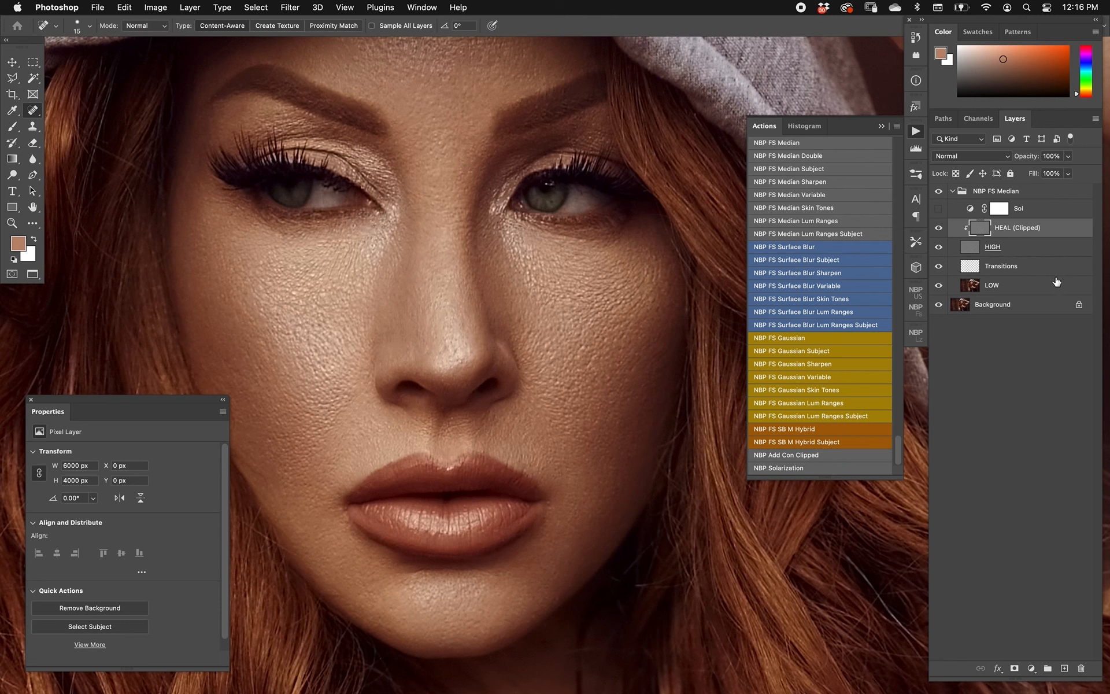
- Delete the NBP FS Median group together with all of its layers
click(1018, 191)
shift+click(1004, 291)
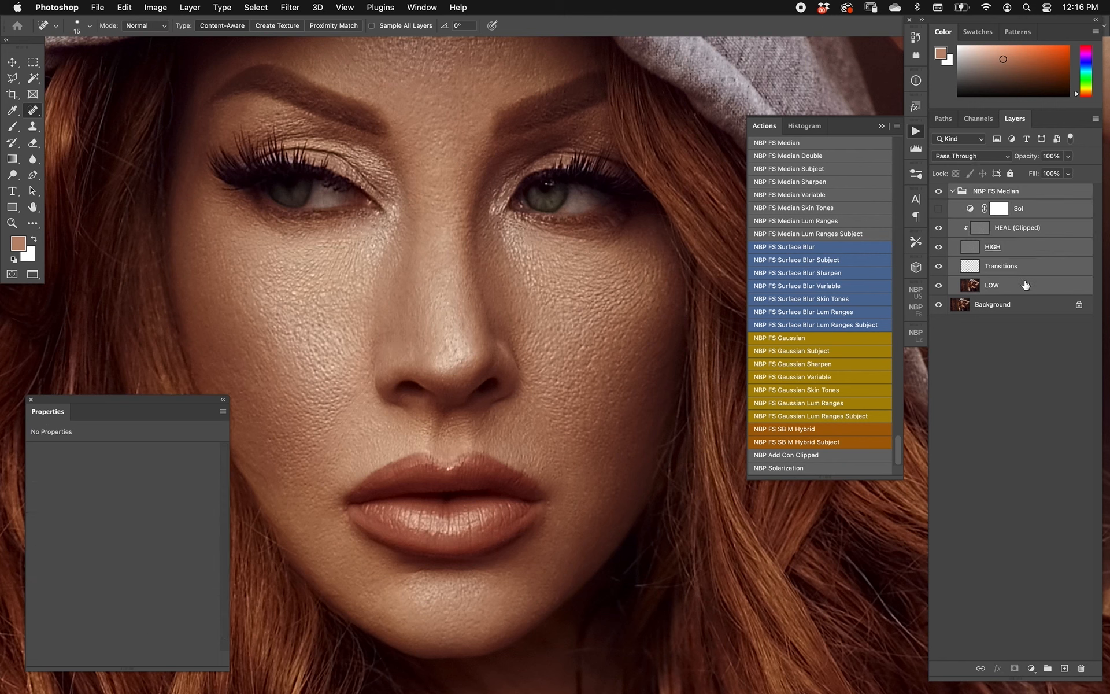
key(BackSpace)
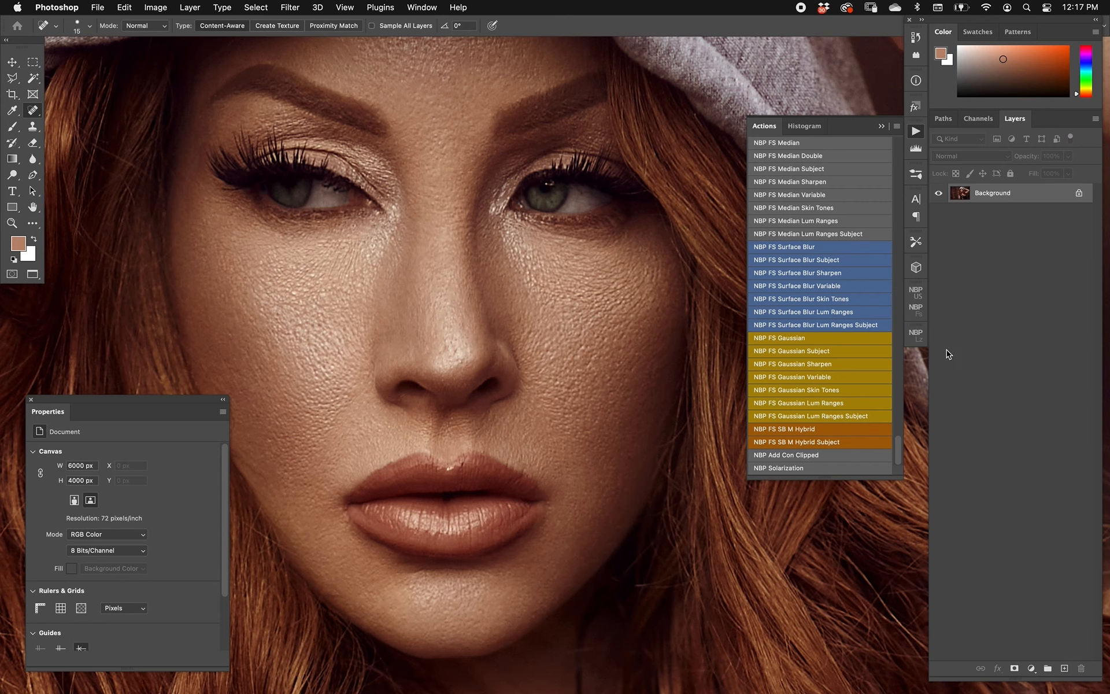
- Run NBP FS Median Subject on the portrait with a radius of 13 pixels
key(super+minus)
key(super+minus)
key(super+minus)
drag(548, 521, 637, 183)
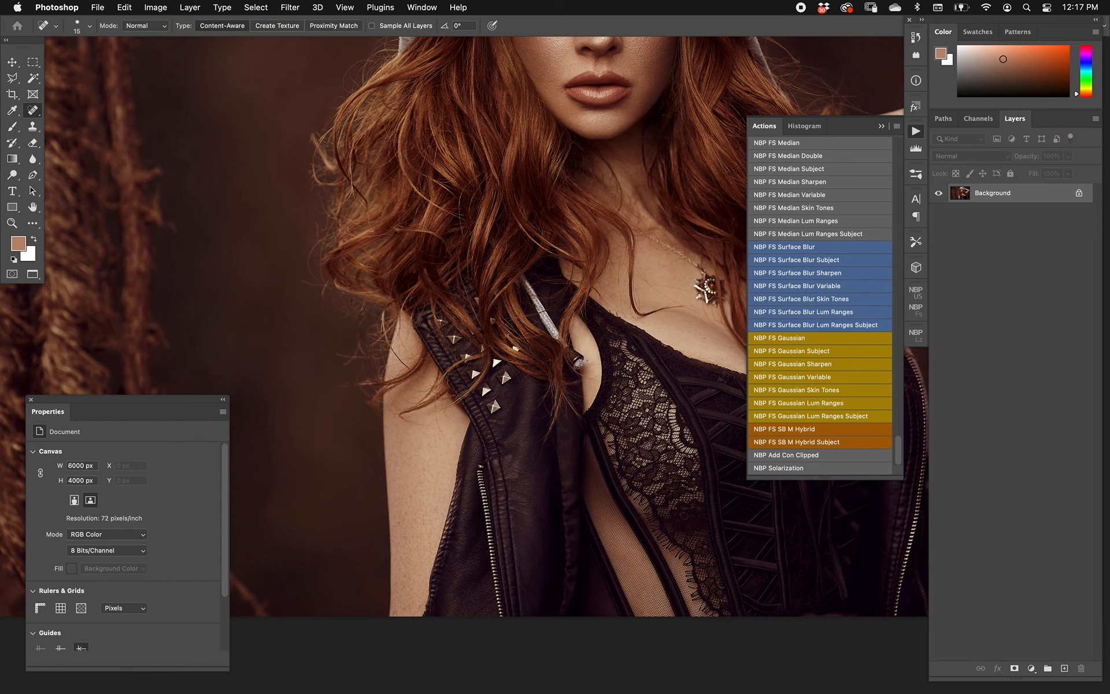
click(820, 169)
text(13)
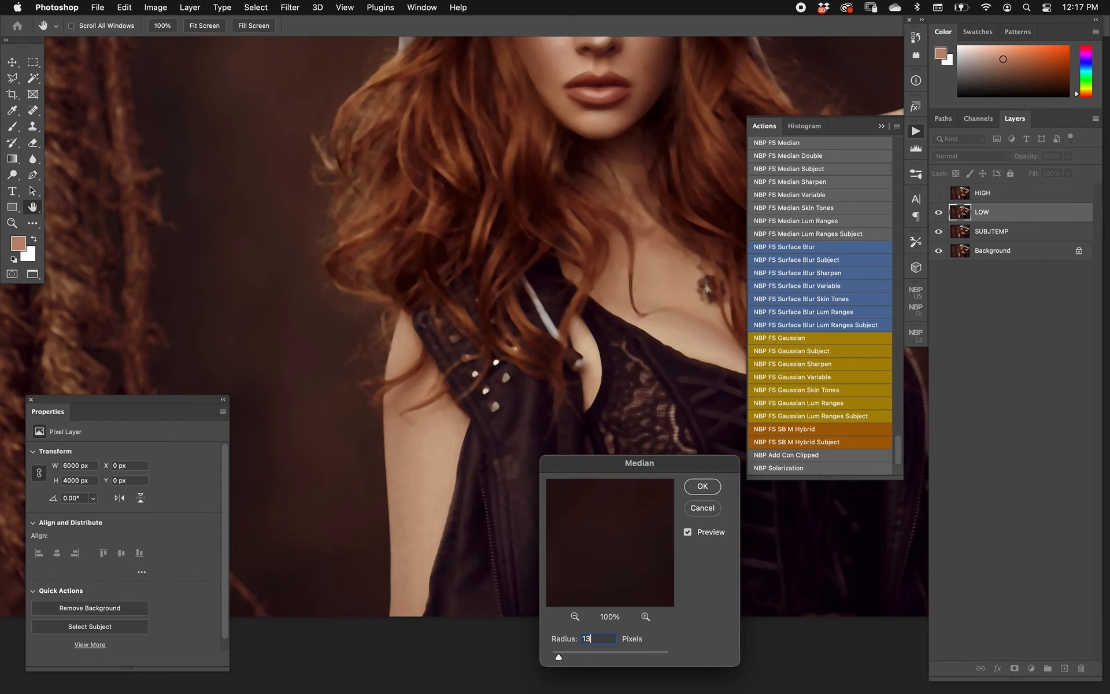
key(Return)
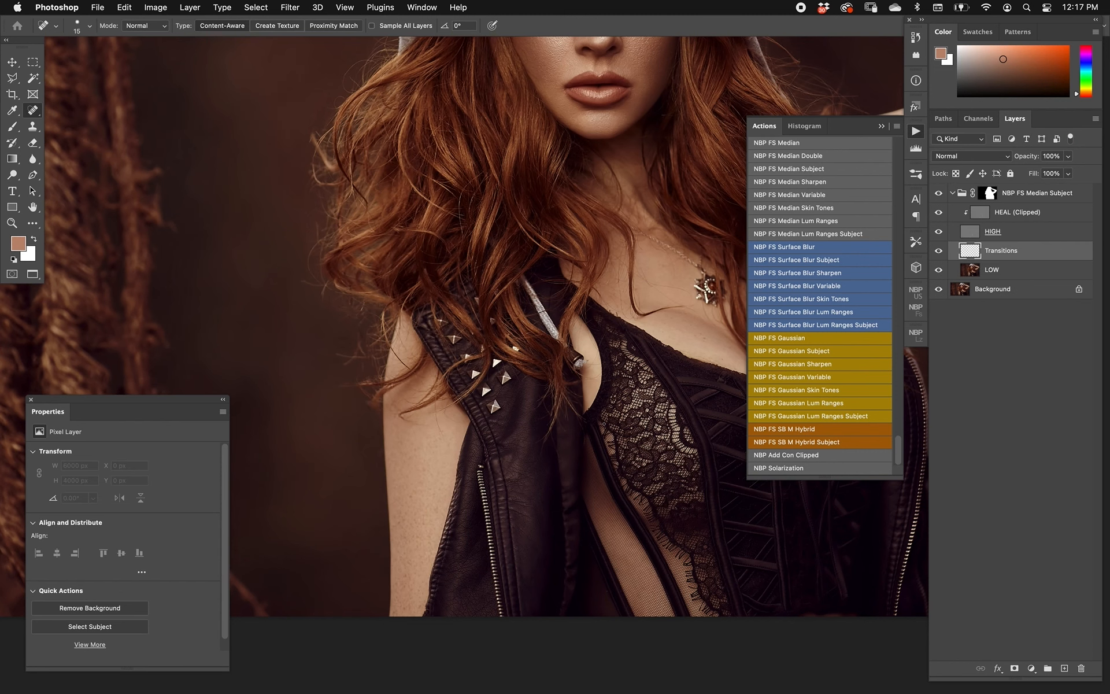
- Paint sampled skin tones over the bare arm on the Transitions layer with a 250-pixel brush at 4% flow
key(b)
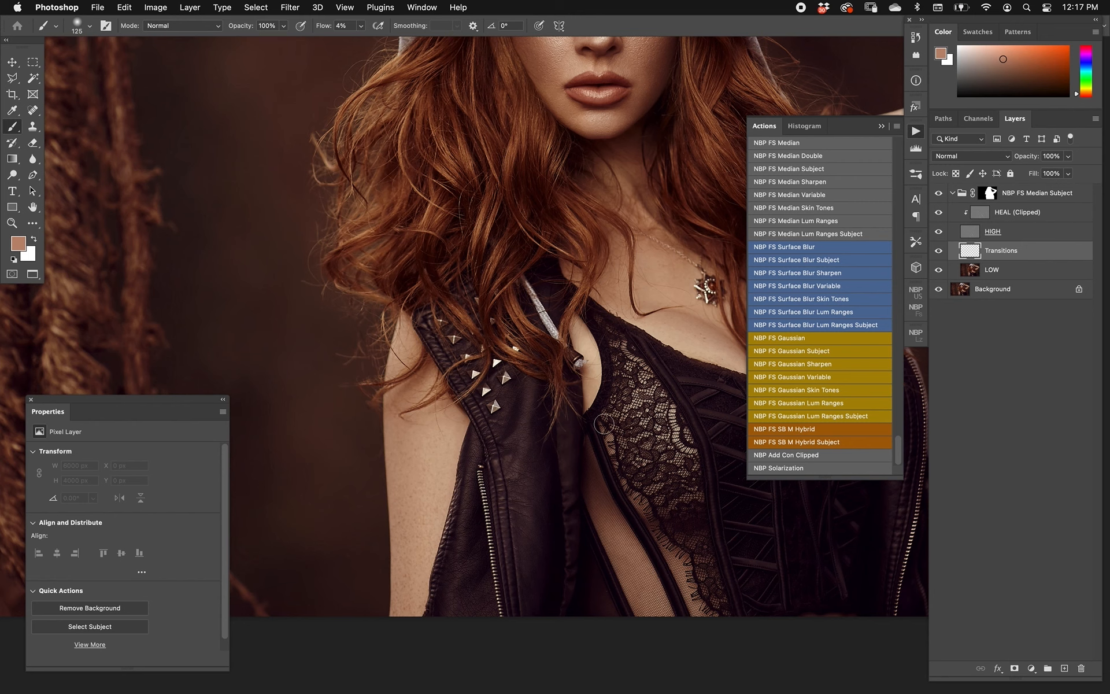
key(bracketright)
key(bracketright)
key(bracketright)
key(bracketright)
alt+click(402, 341)
mouse_move(404, 320)
mouse_down()
mouse_move(382, 376)
mouse_move(421, 293)
mouse_up()
alt+click(391, 411)
mouse_move(395, 408)
mouse_down()
mouse_move(428, 370)
mouse_move(399, 405)
mouse_move(397, 459)
mouse_move(417, 484)
mouse_up()
key(bracketleft)
alt+click(427, 368)
alt+click(394, 404)
key(bracketright)
alt+click(417, 485)
mouse_move(425, 549)
mouse_down()
mouse_move(429, 437)
mouse_move(411, 490)
mouse_move(425, 463)
mouse_move(414, 569)
mouse_up()
alt+click(441, 454)
drag(444, 451, 483, 388)
alt+click(437, 475)
drag(445, 463, 422, 594)
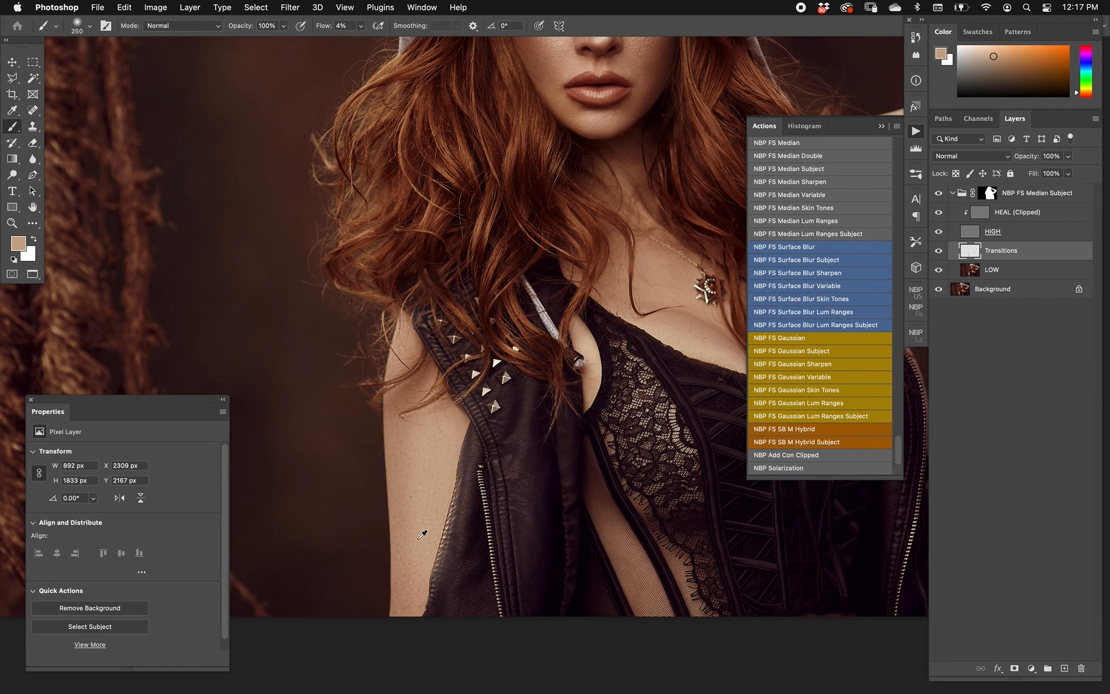
- Blend the upper arm below the hair and the skin along the vest edge further, resampling nearby tones between strokes
alt+click(393, 460)
mouse_move(394, 457)
mouse_down()
mouse_move(391, 429)
mouse_move(398, 451)
mouse_up()
alt+click(406, 390)
drag(413, 379, 424, 364)
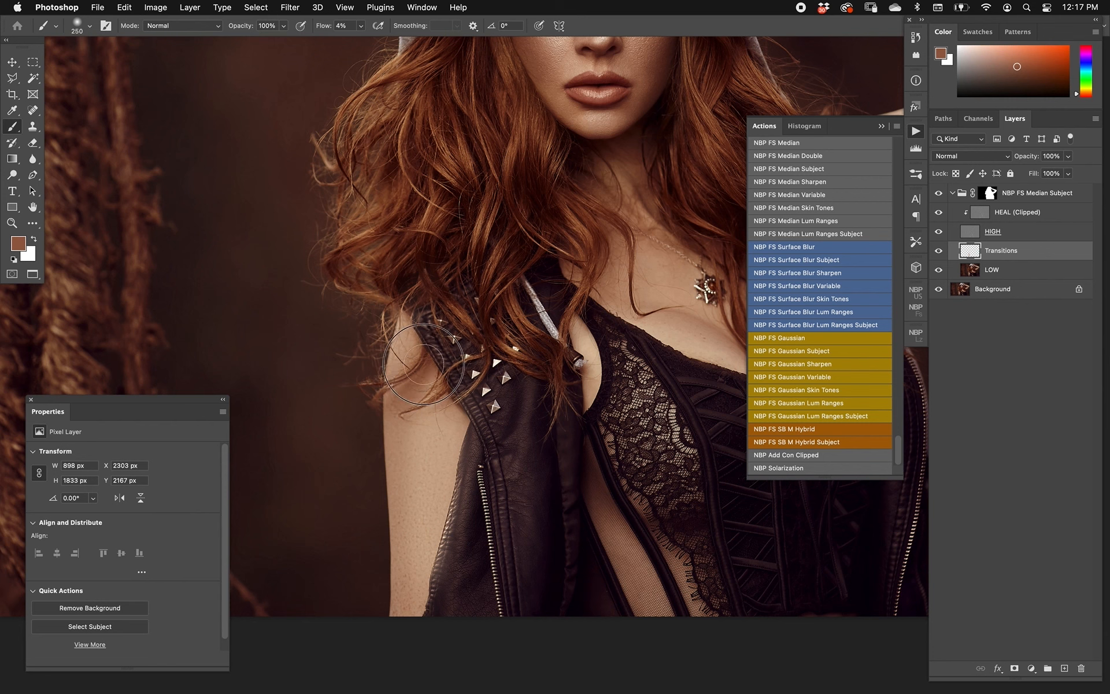
alt+click(397, 347)
alt+click(409, 409)
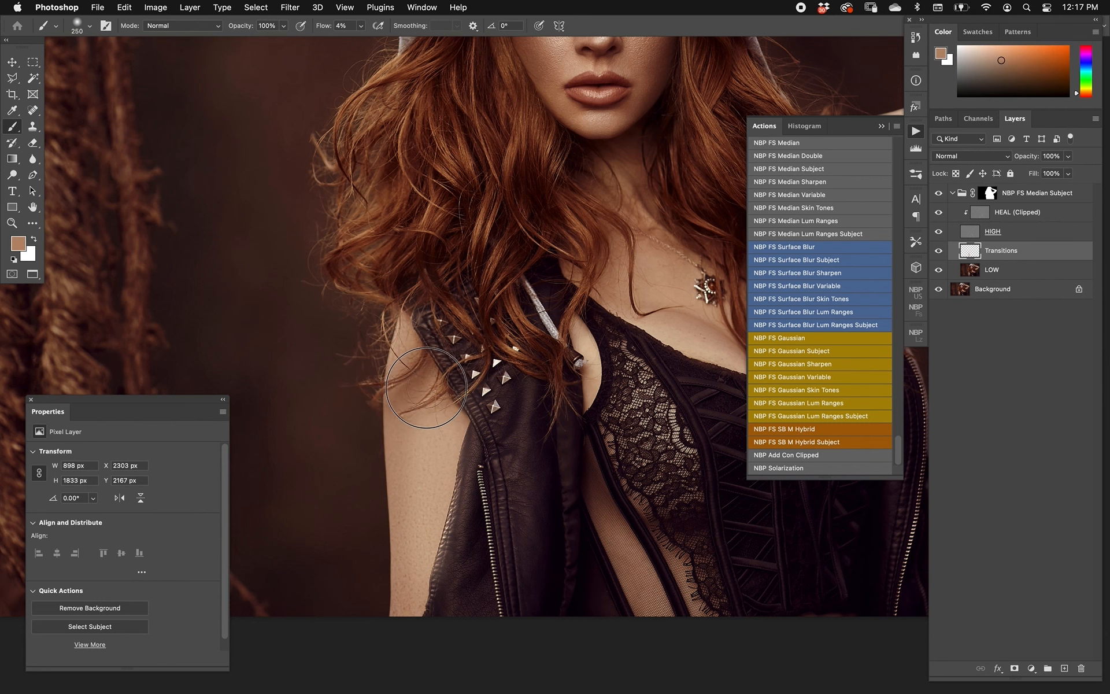
alt+click(425, 454)
drag(426, 458, 472, 338)
alt+click(451, 433)
drag(449, 442, 425, 571)
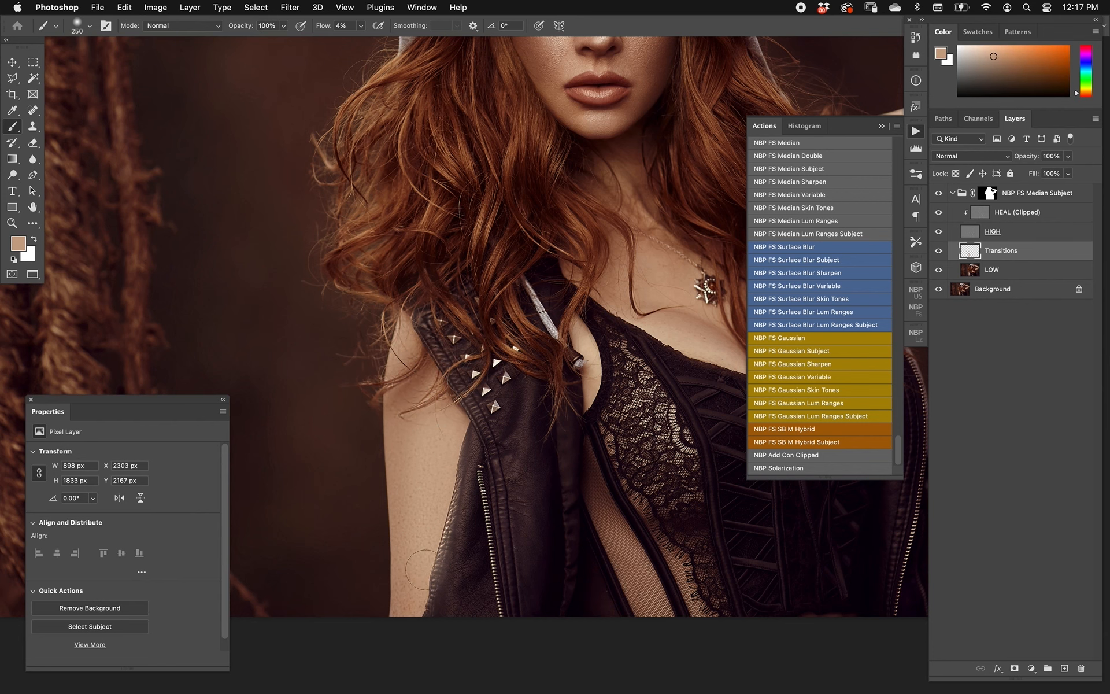
alt+click(397, 445)
alt+click(399, 486)
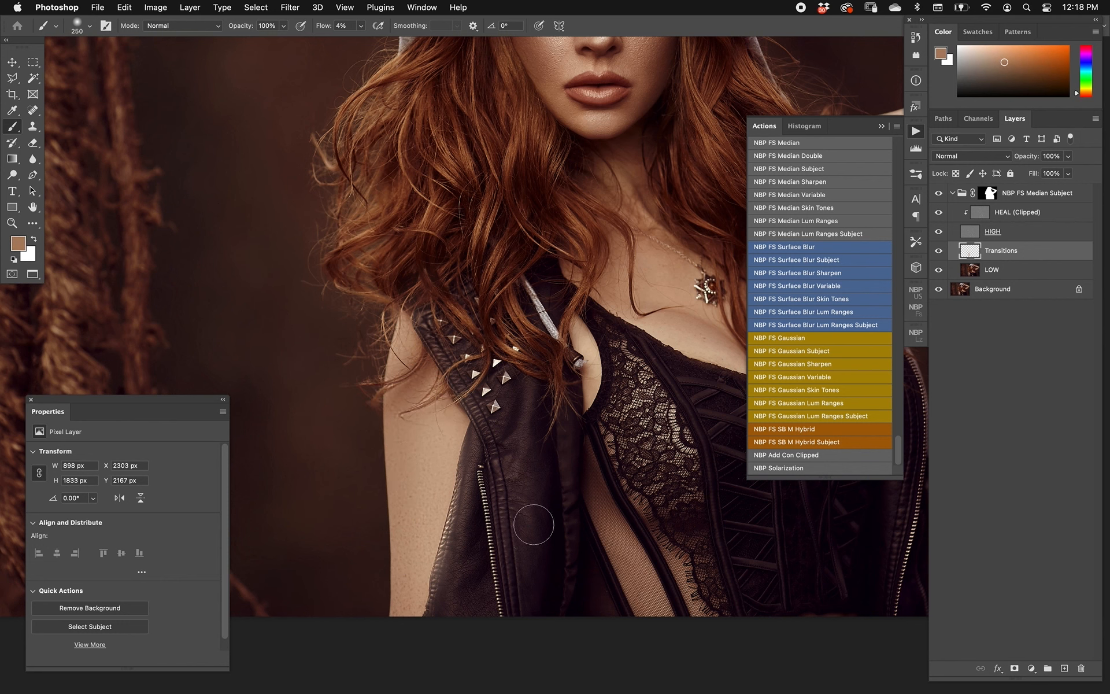
- Compare the portrait with and without the Transitions layer, and add a white layer mask to that layer
click(938, 250)
click(939, 250)
click(1015, 668)
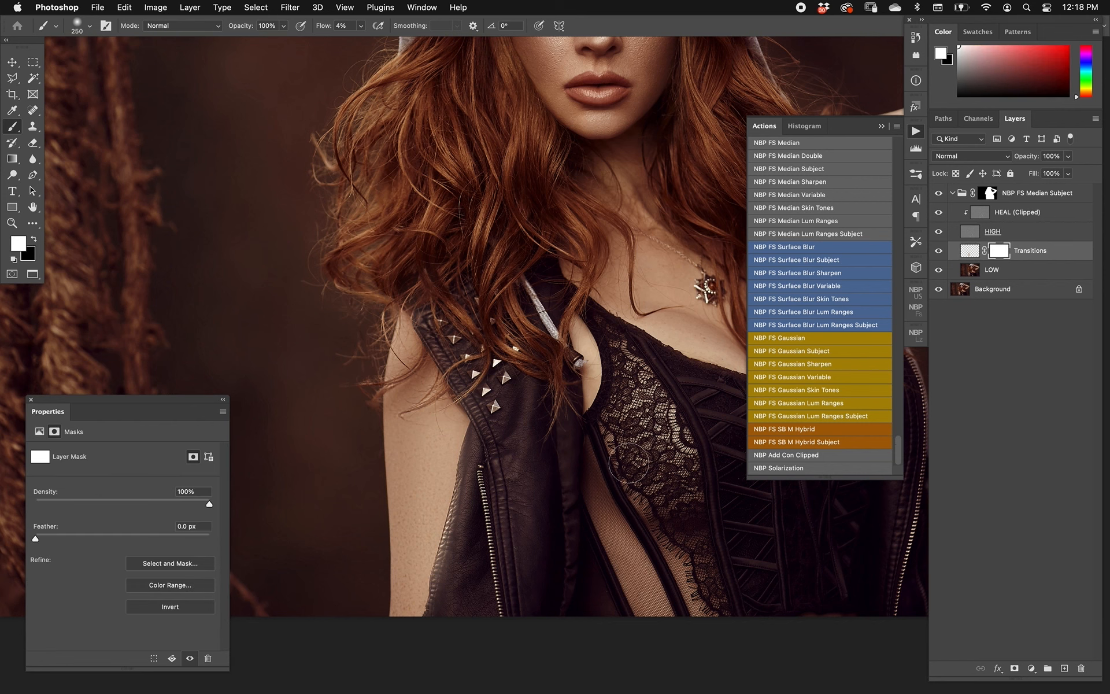
- Paint black at 100% flow on the Transitions mask along the leather vest's edge with a brush of about 100 pixels
key(x)
key(shift+0)
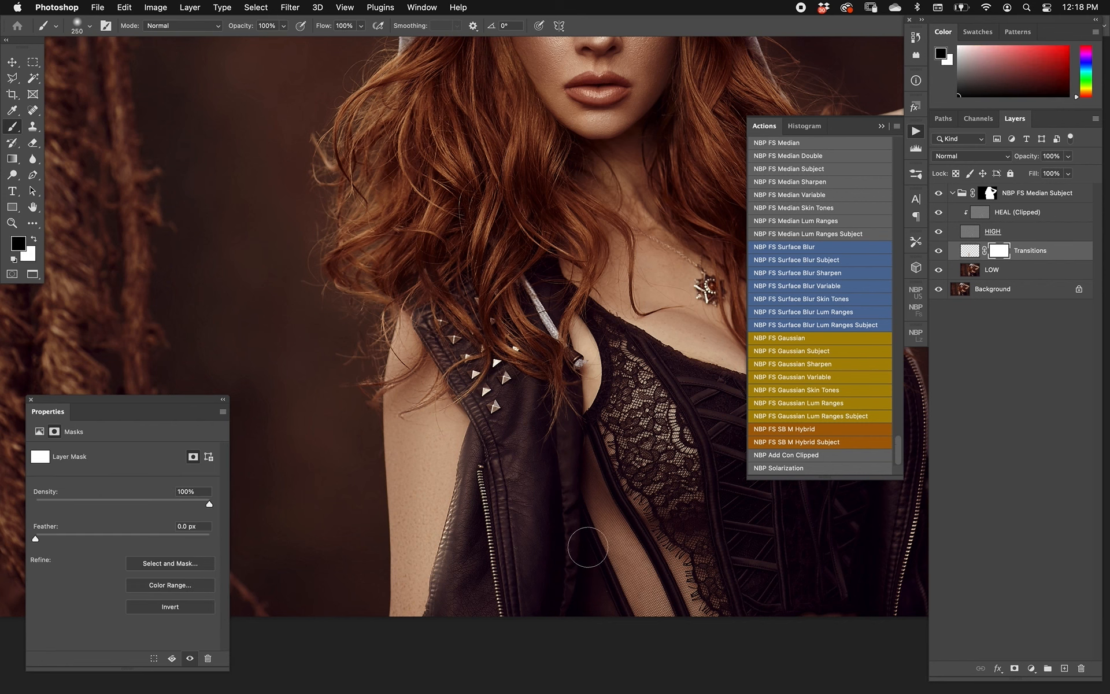
key(bracketleft)
key(bracketleft)
key(bracketleft)
key(bracketleft)
key(bracketleft)
key(bracketleft)
mouse_move(445, 579)
mouse_down()
mouse_move(489, 399)
mouse_move(467, 444)
mouse_up()
key(bracketright)
key(bracketright)
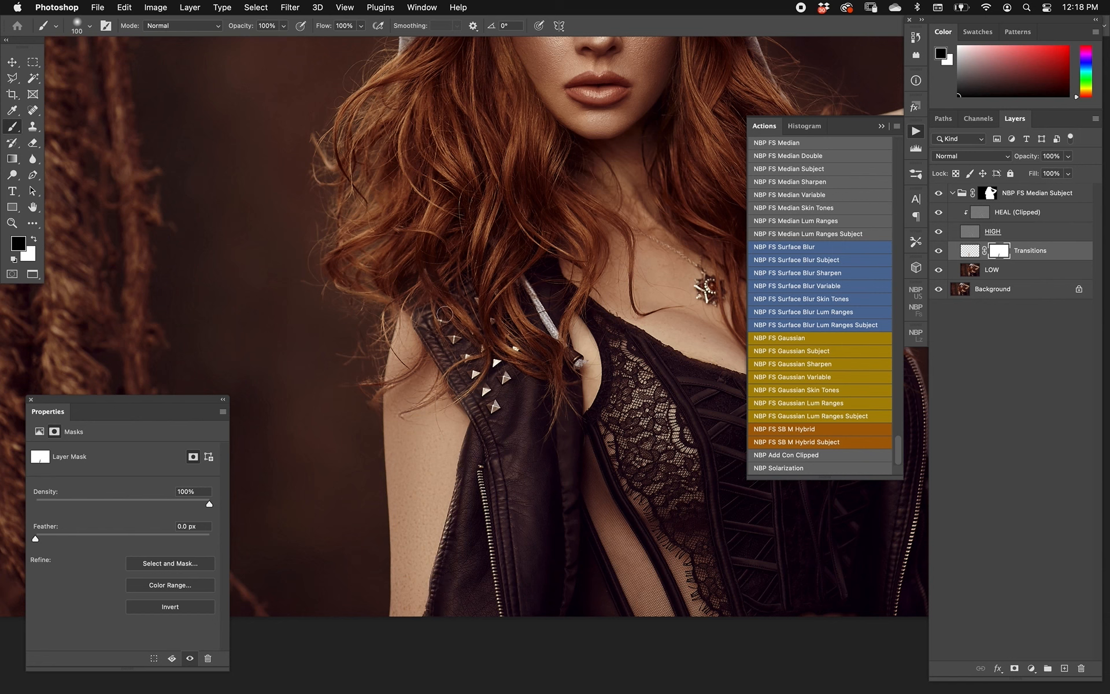
mouse_move(396, 285)
mouse_down()
mouse_move(348, 419)
mouse_move(396, 263)
mouse_up()
mouse_move(502, 426)
mouse_down()
mouse_move(491, 508)
mouse_move(473, 478)
mouse_move(467, 551)
mouse_move(437, 639)
mouse_up()
key(v)
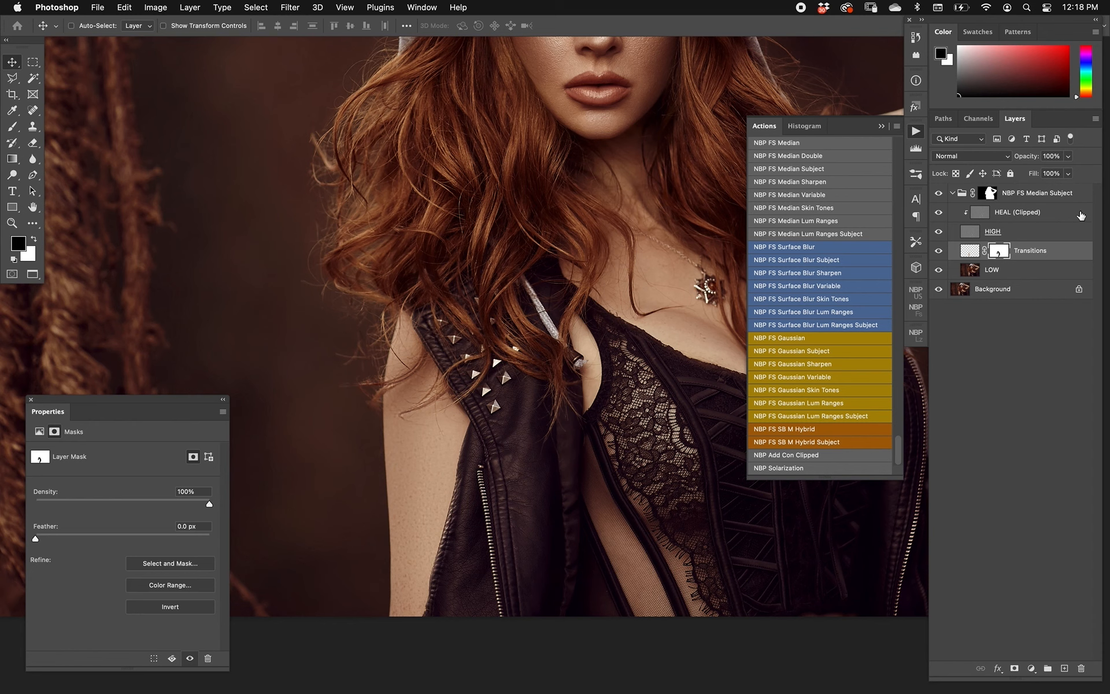
- Run the NBP Add Con Clipped action on the Transitions layer's pixels
click(972, 253)
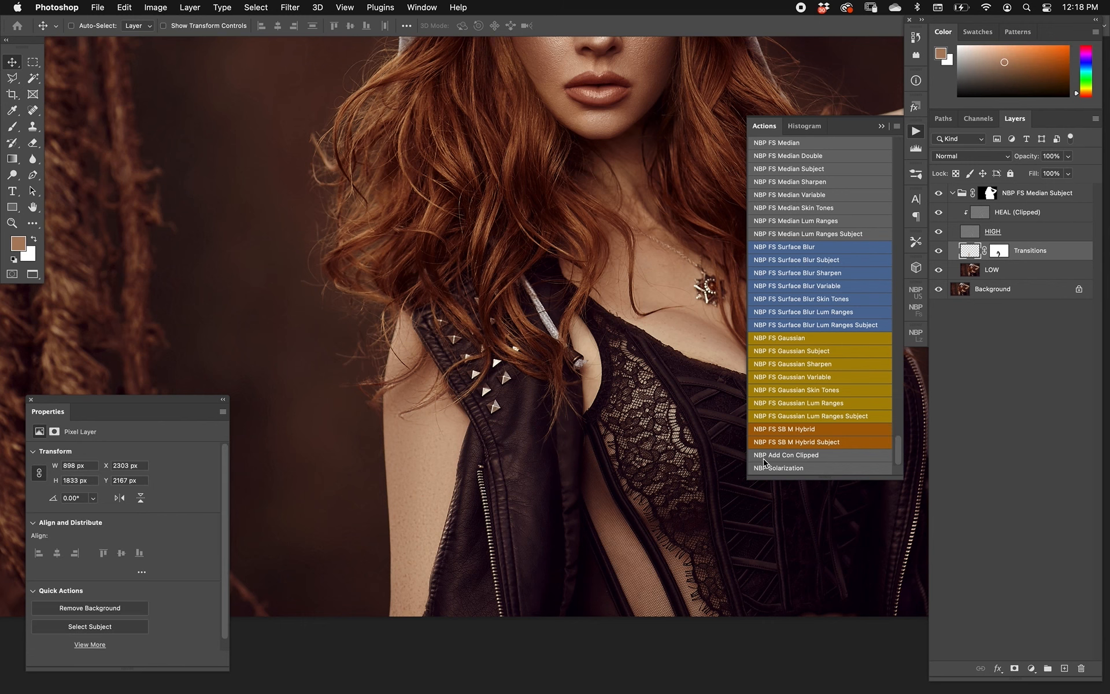
click(813, 456)
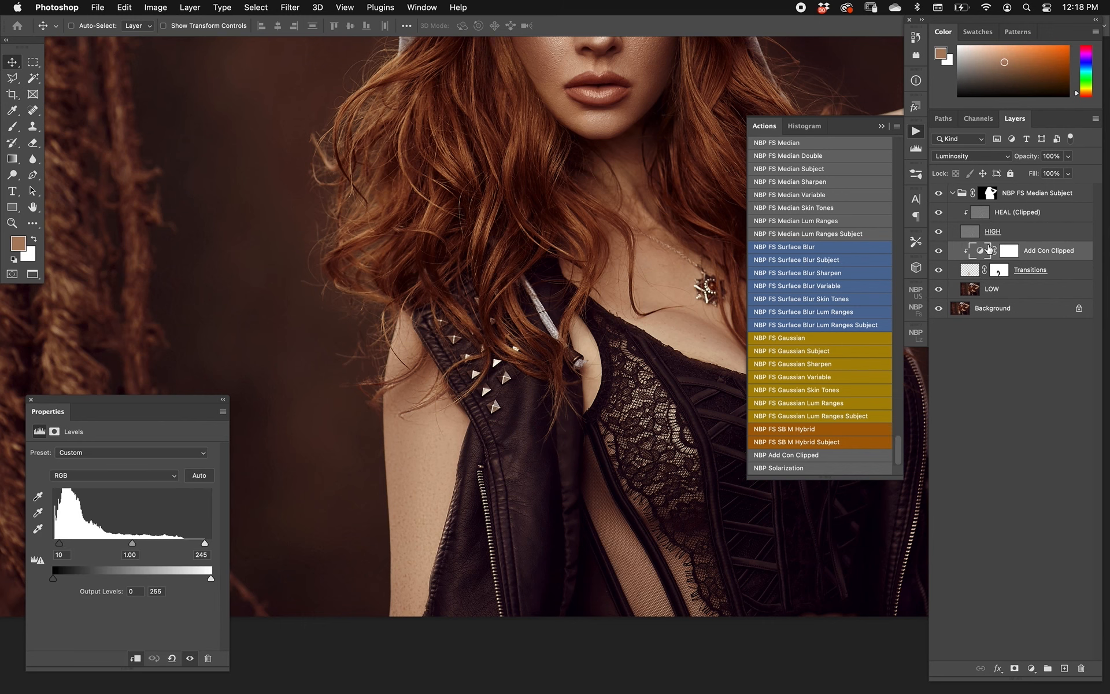
drag(186, 405, 201, 362)
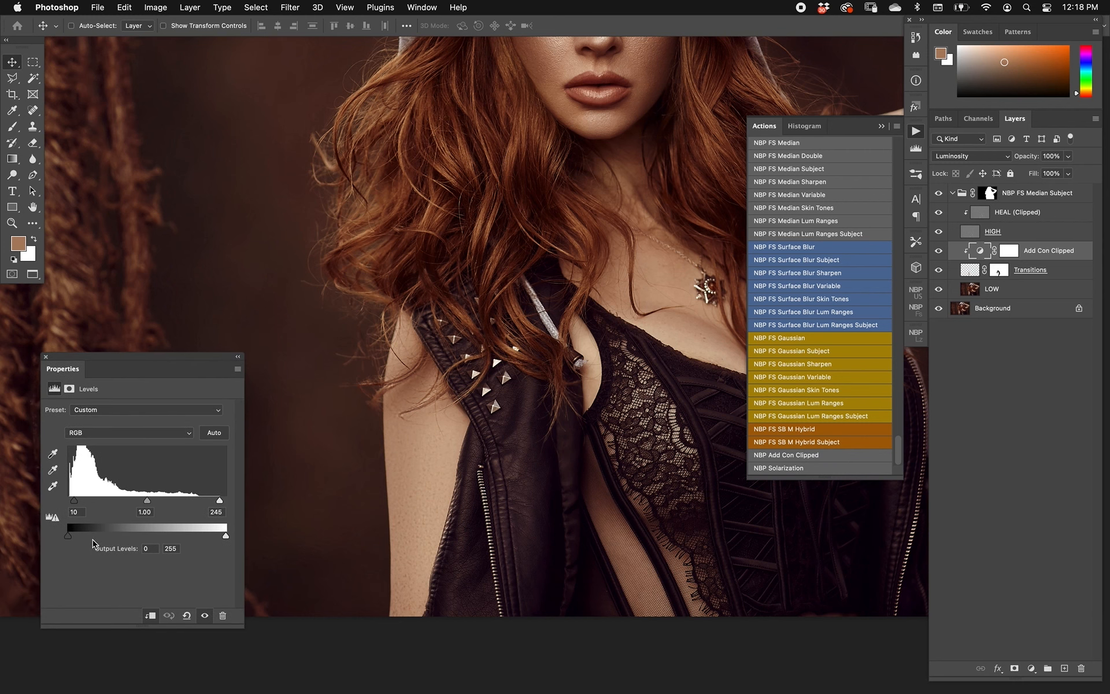
- Compare the bare arm up close with and without the Add Con Clipped adjustment
click(77, 512)
click(939, 252)
click(939, 252)
key(super+plus)
drag(473, 286, 566, 149)
click(939, 251)
click(939, 251)
- Set the Add Con Clipped Levels input black point to 50 and the white point to 235
click(77, 511)
key(shift+Up)
key(shift+Up)
key(shift+Up)
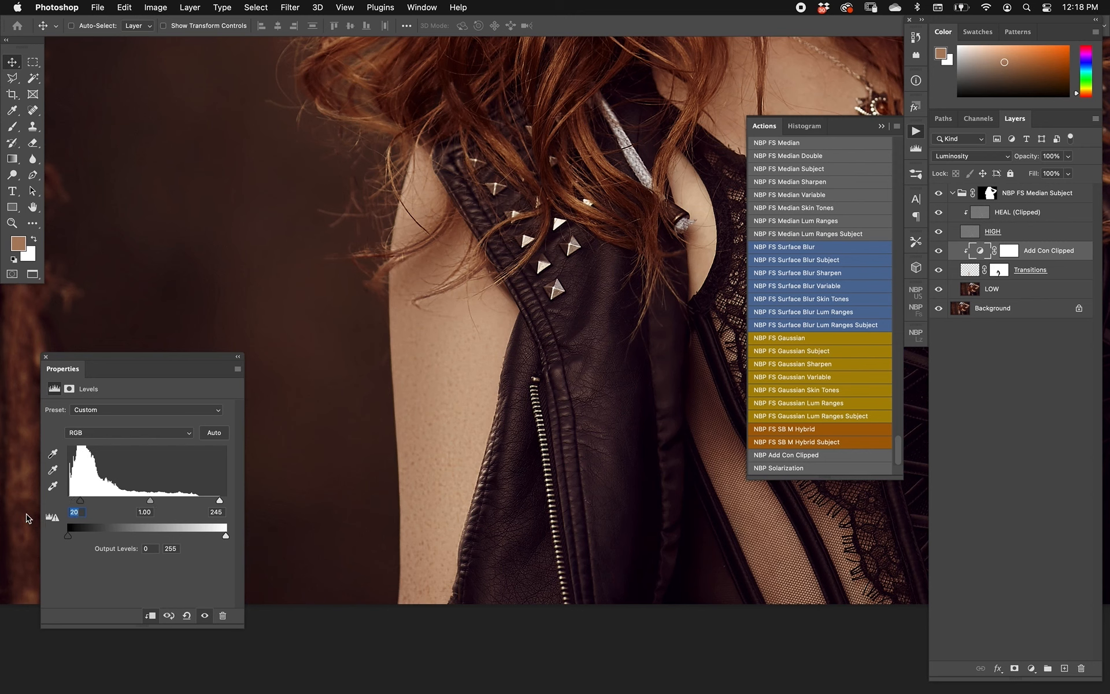
key(Tab)
key(Tab)
key(shift+Down)
key(Tab)
key(Tab)
key(Tab)
key(shift+Up)
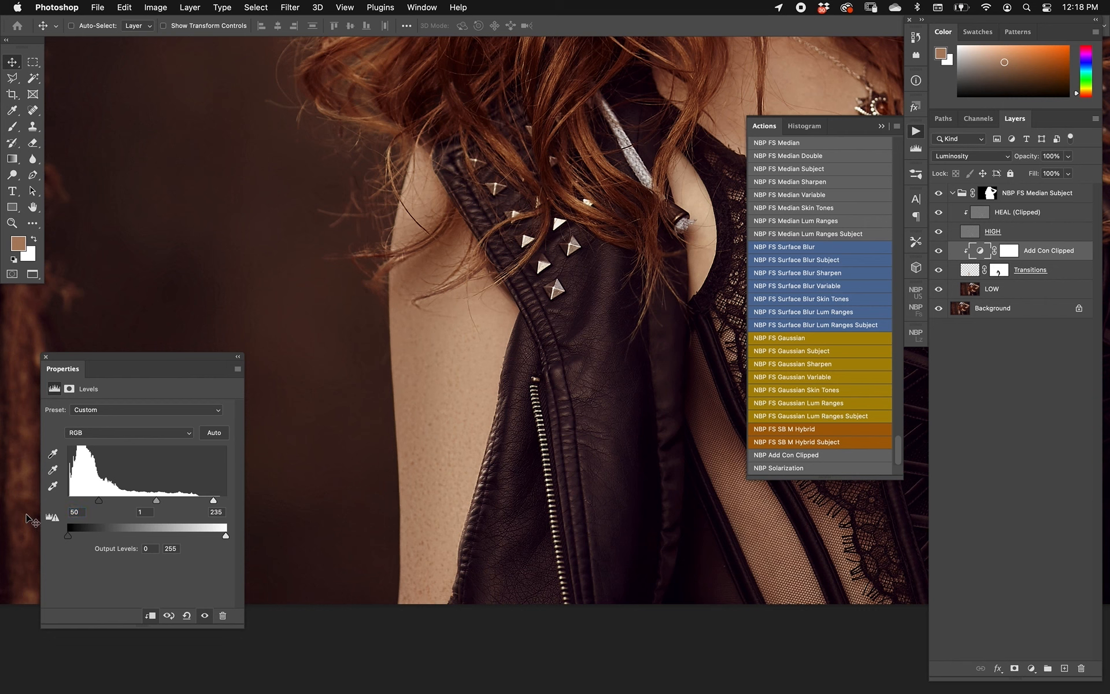
- Check the arm with the Add Con Clipped and Transitions layers each hidden and shown again
click(940, 253)
click(940, 253)
click(941, 272)
click(941, 272)
click(999, 270)
key(b)
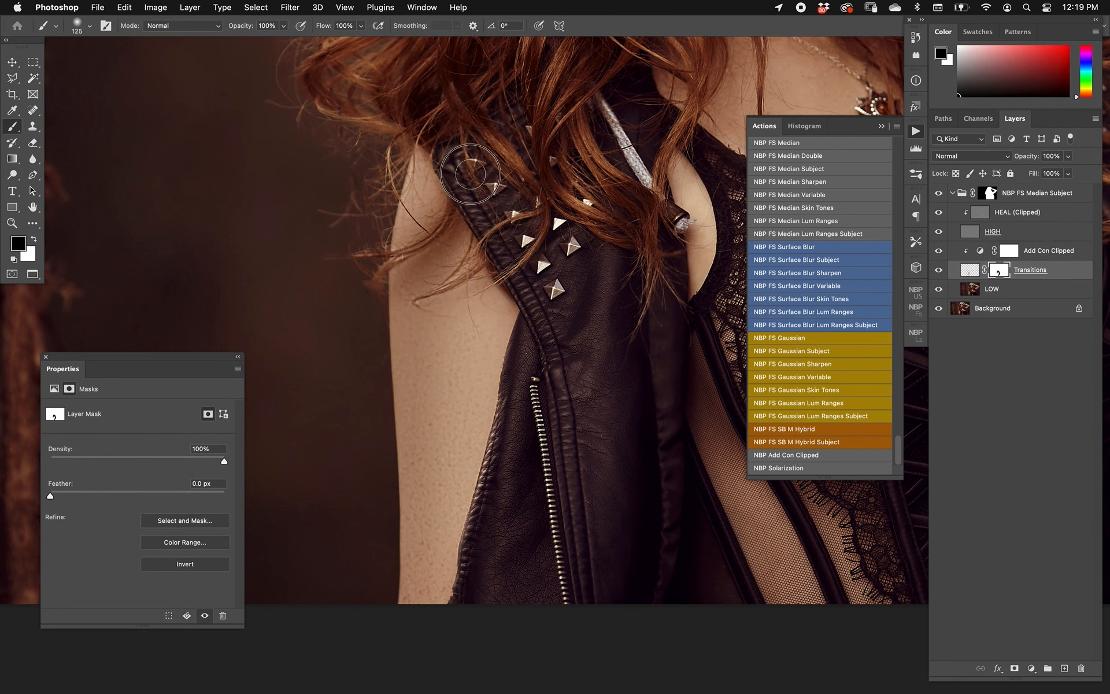
click(940, 271)
click(939, 271)
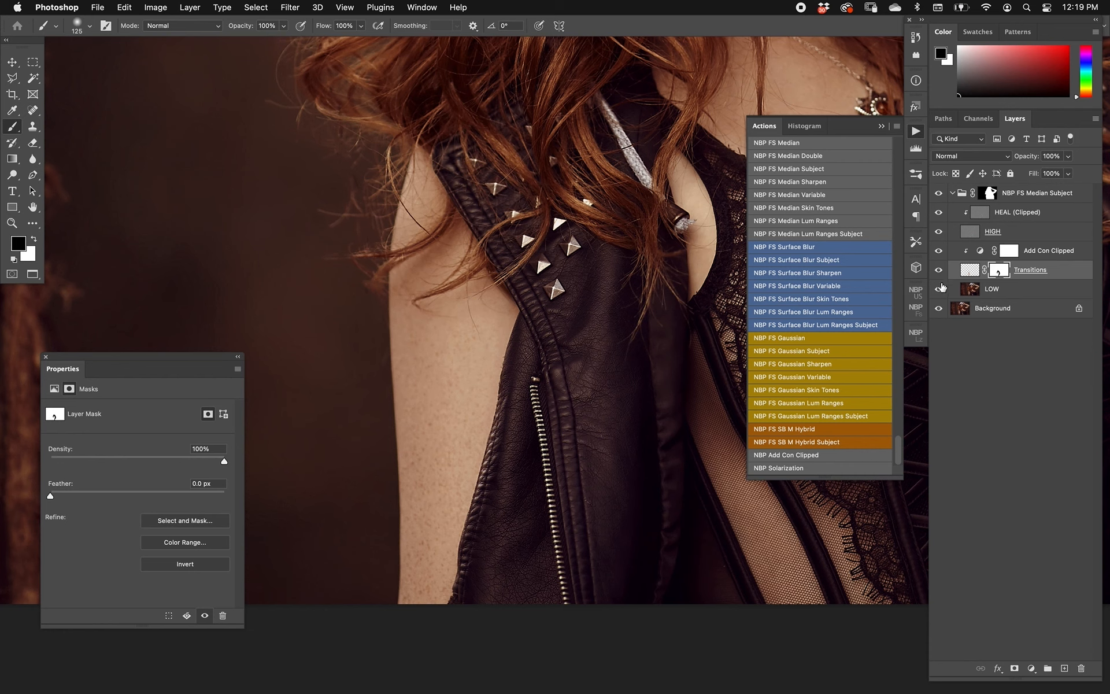
- Lower the Transitions layer's opacity to 70% and compare the arm with and without Add Con Clipped
key(v)
key(7)
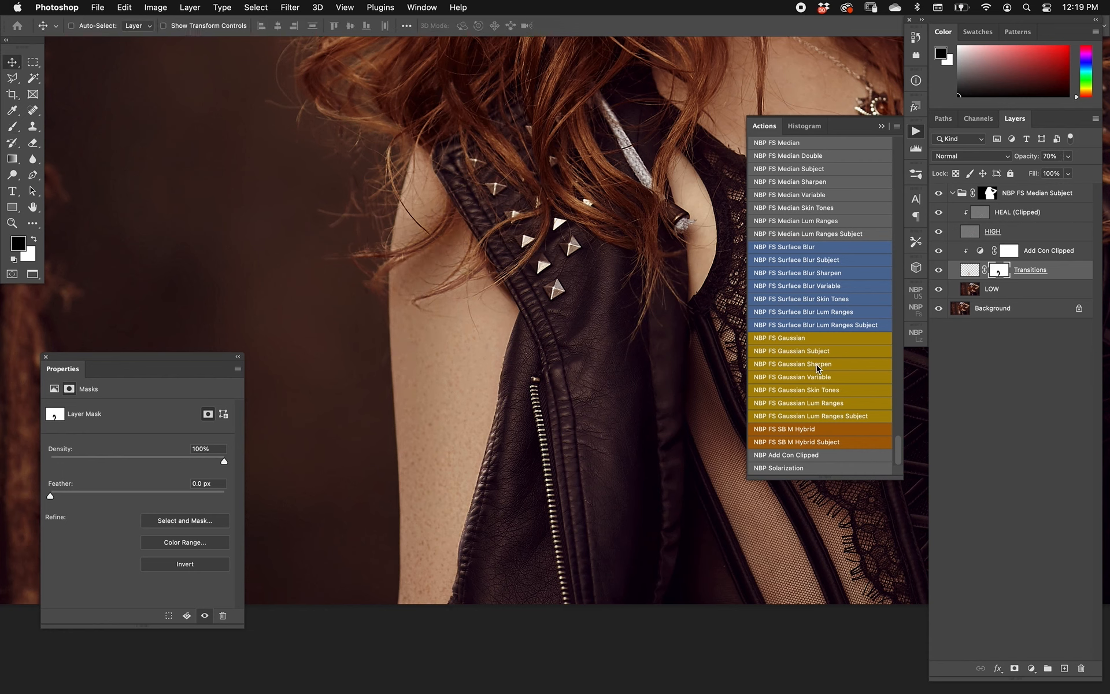
click(982, 255)
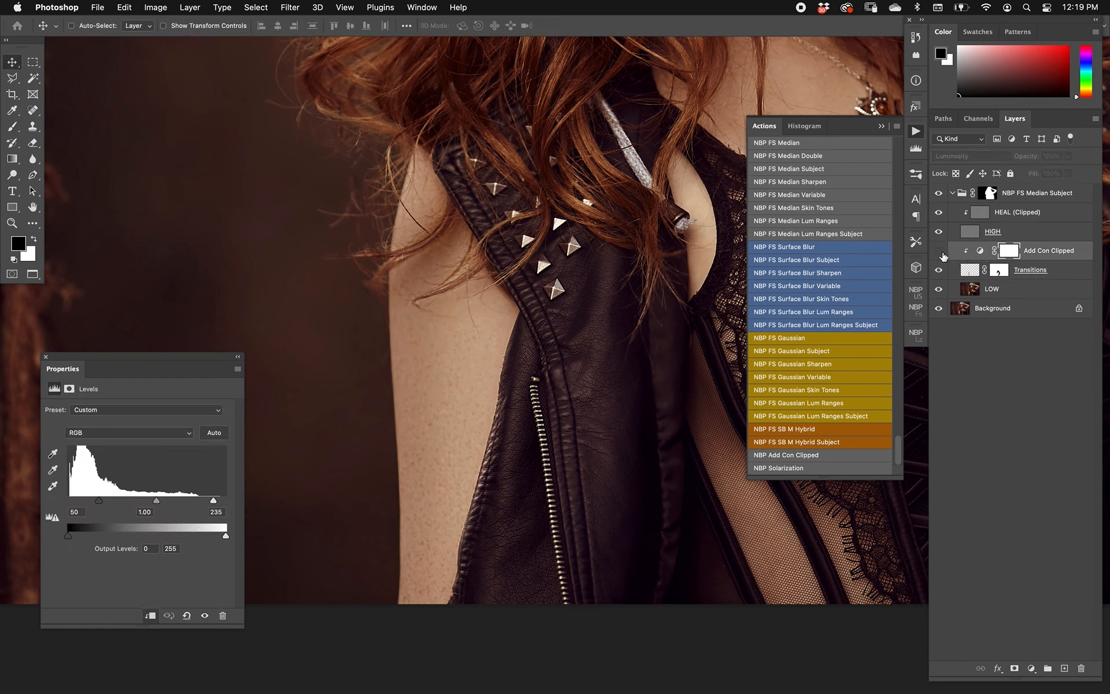
click(939, 251)
click(939, 252)
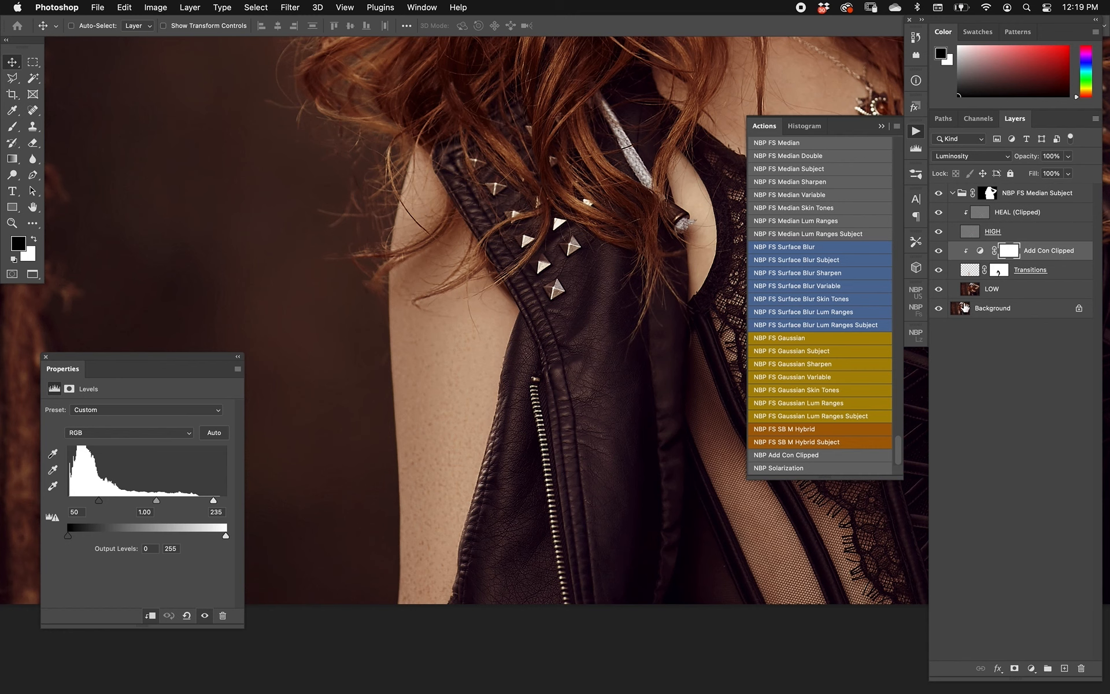
- Target the Transitions layer mask with the Brush tool and reduce the brush size to 90 pixels
click(1001, 270)
key(b)
key(bracketleft)
key(bracketleft)
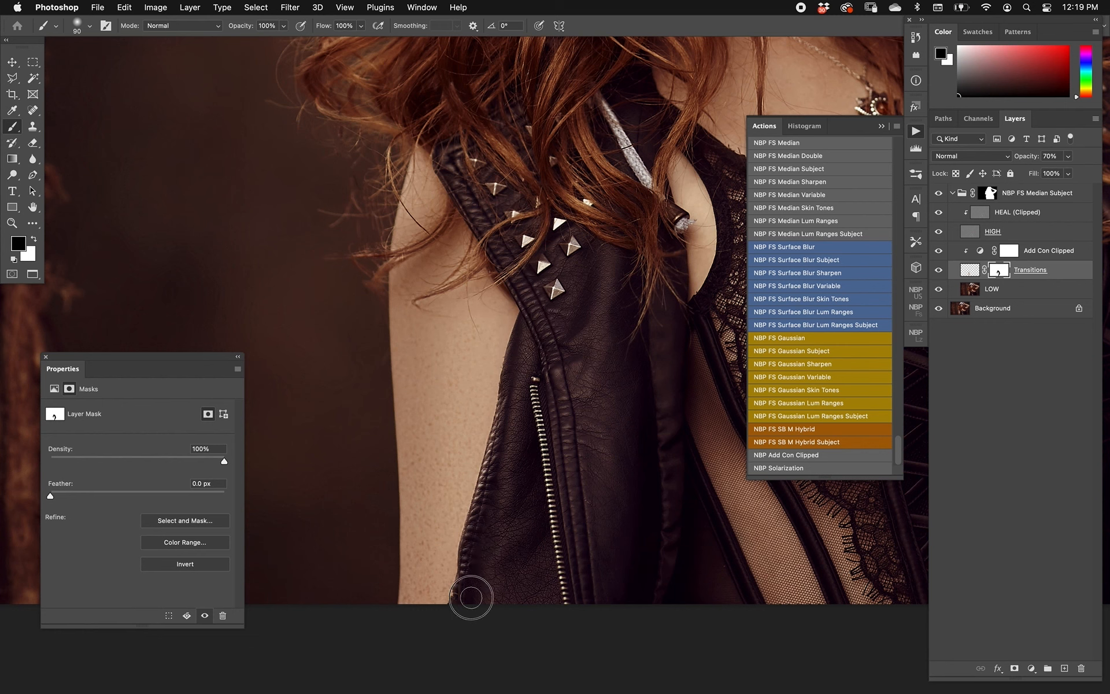
key(super+minus)
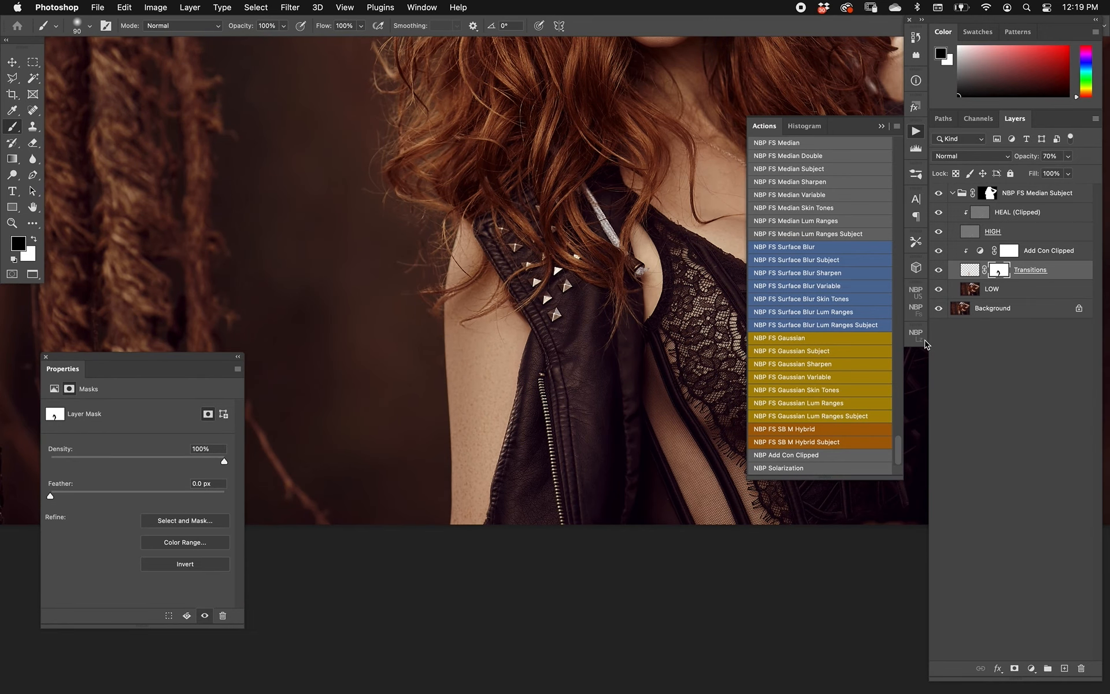
- Add six empty layers above Add Con Clipped and run NBP Add Con Clipped on Layer 4
click(983, 256)
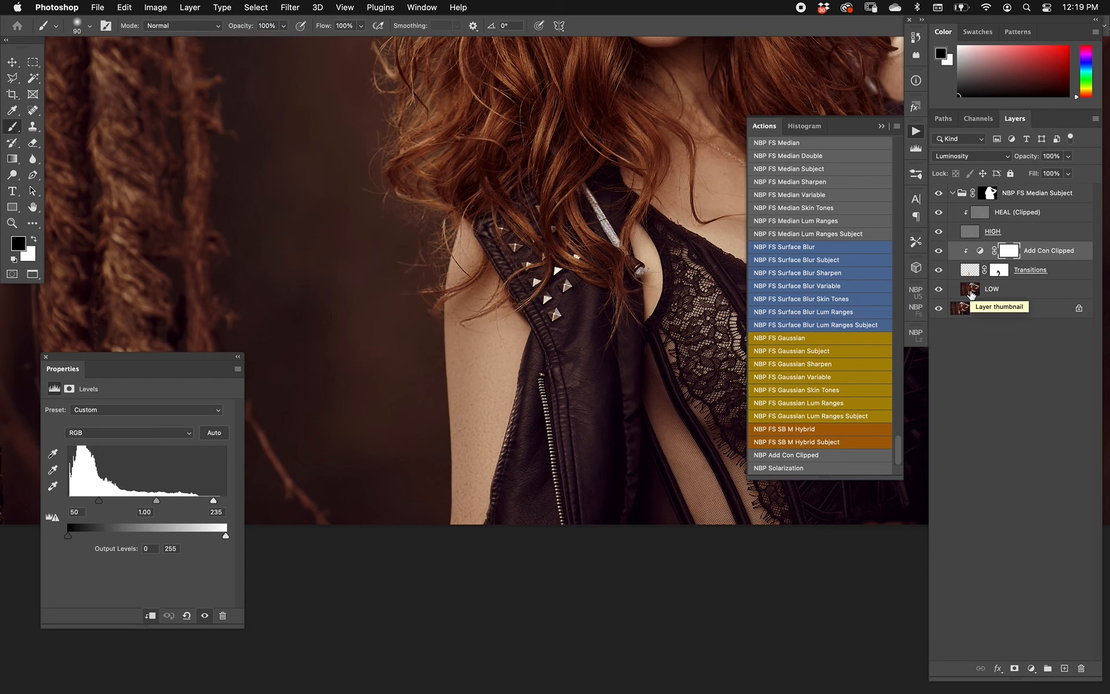
click(1064, 669)
click(1064, 669)
click(1064, 668)
click(1064, 669)
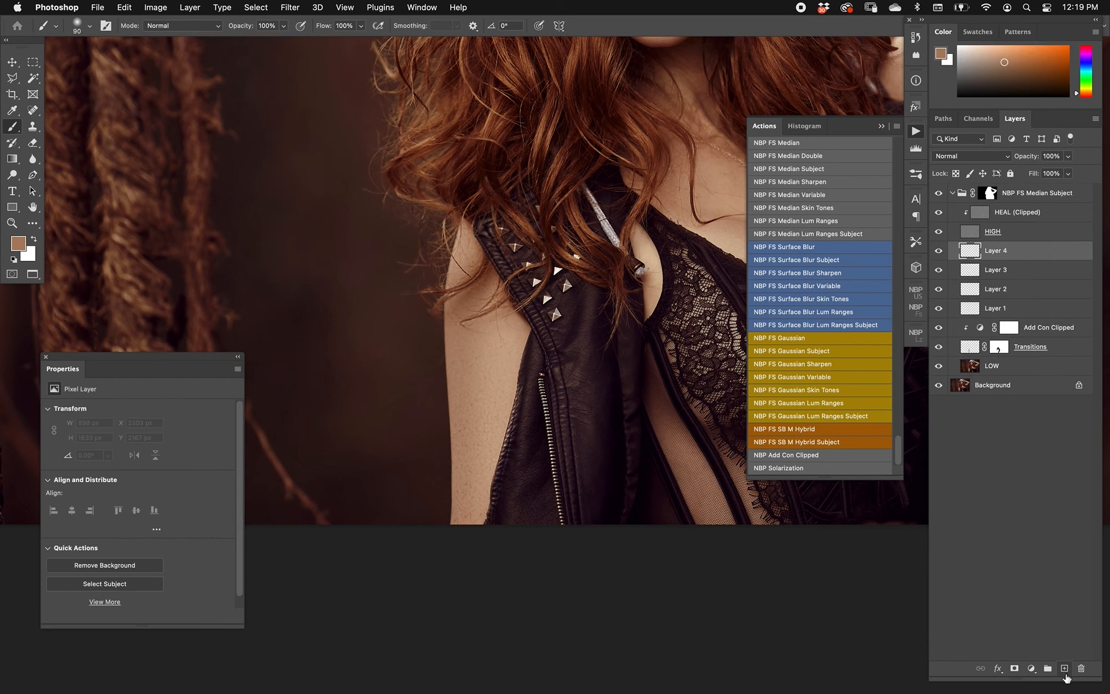
click(1064, 668)
click(1064, 669)
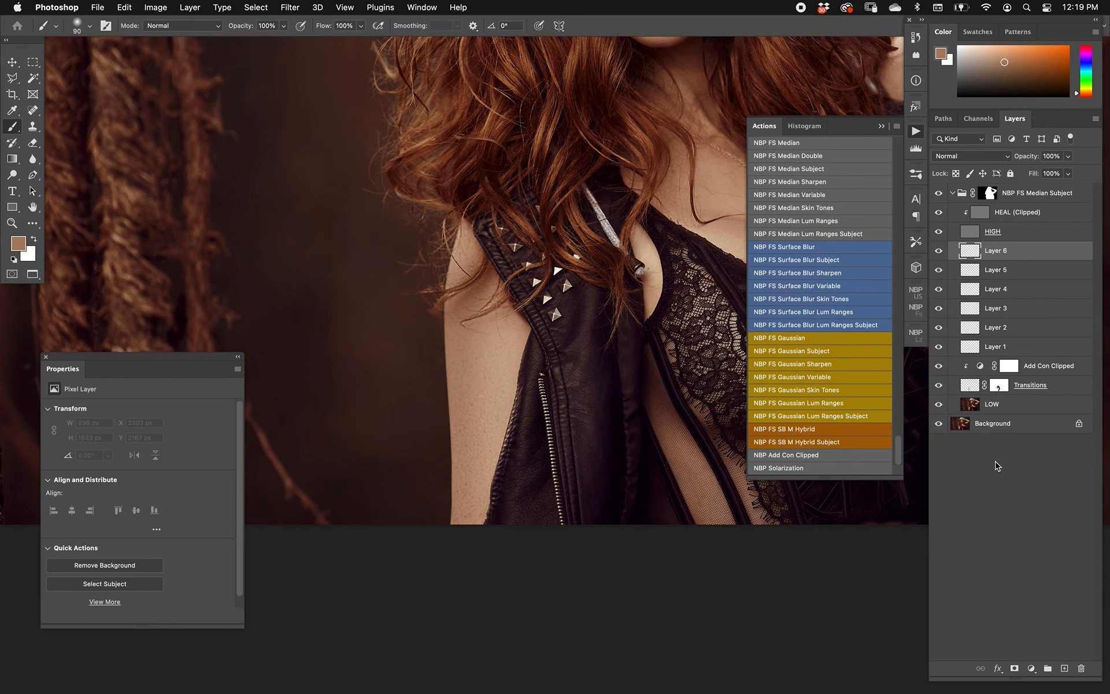
click(1031, 289)
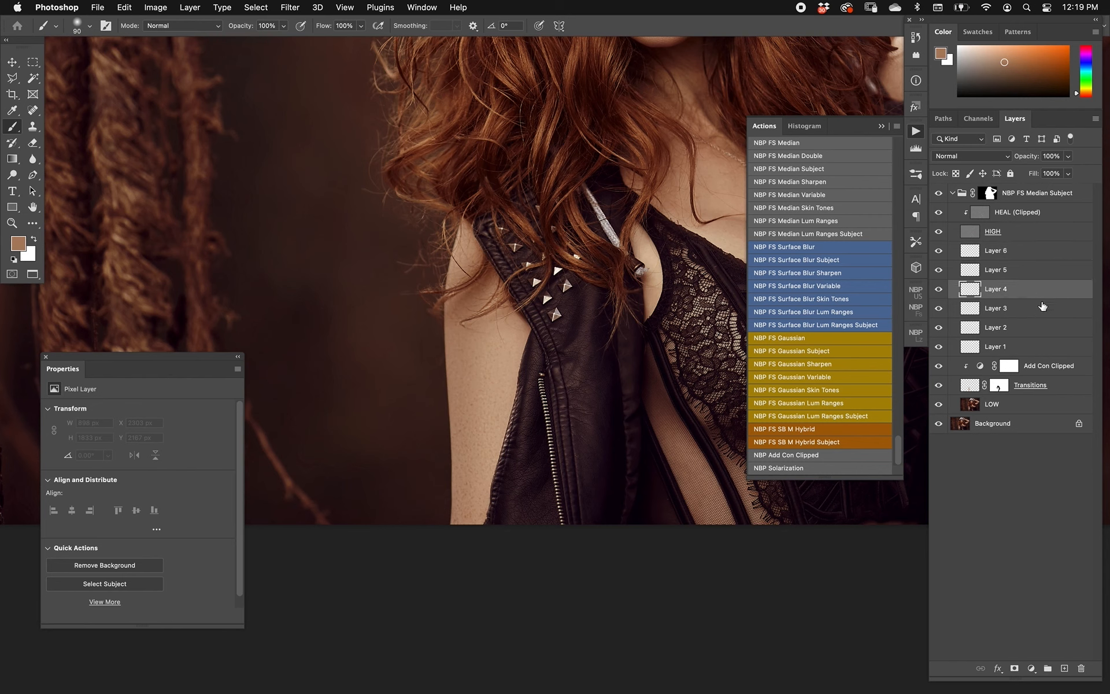
click(802, 456)
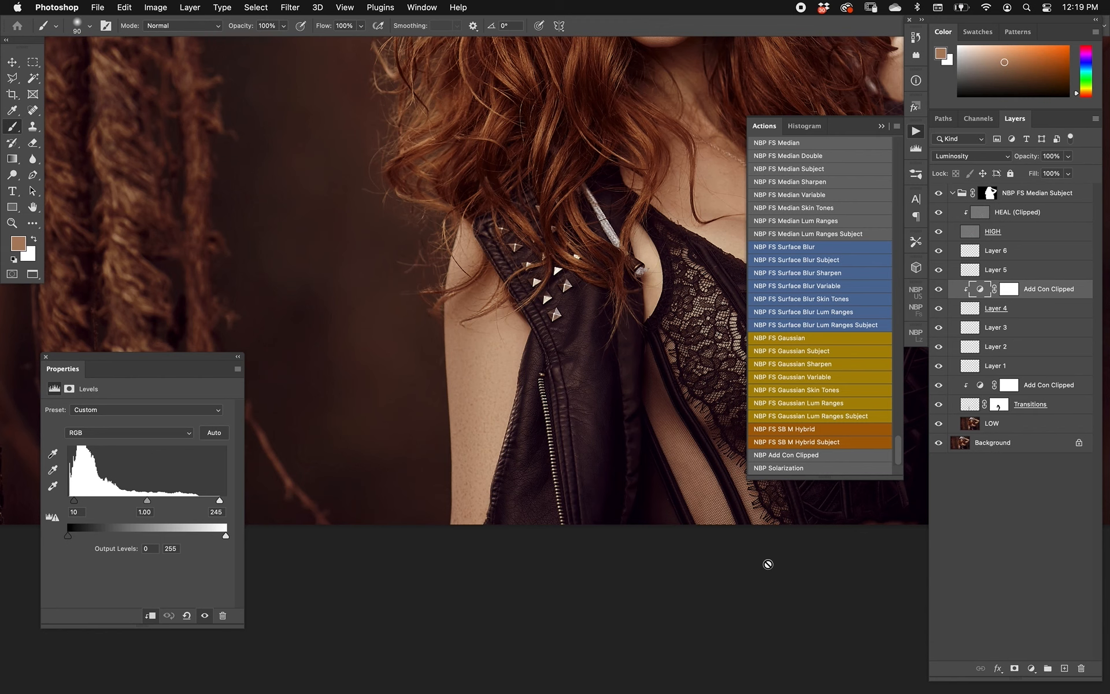
- Delete the NBP FS Median Subject group together with all of its layers
click(1054, 195)
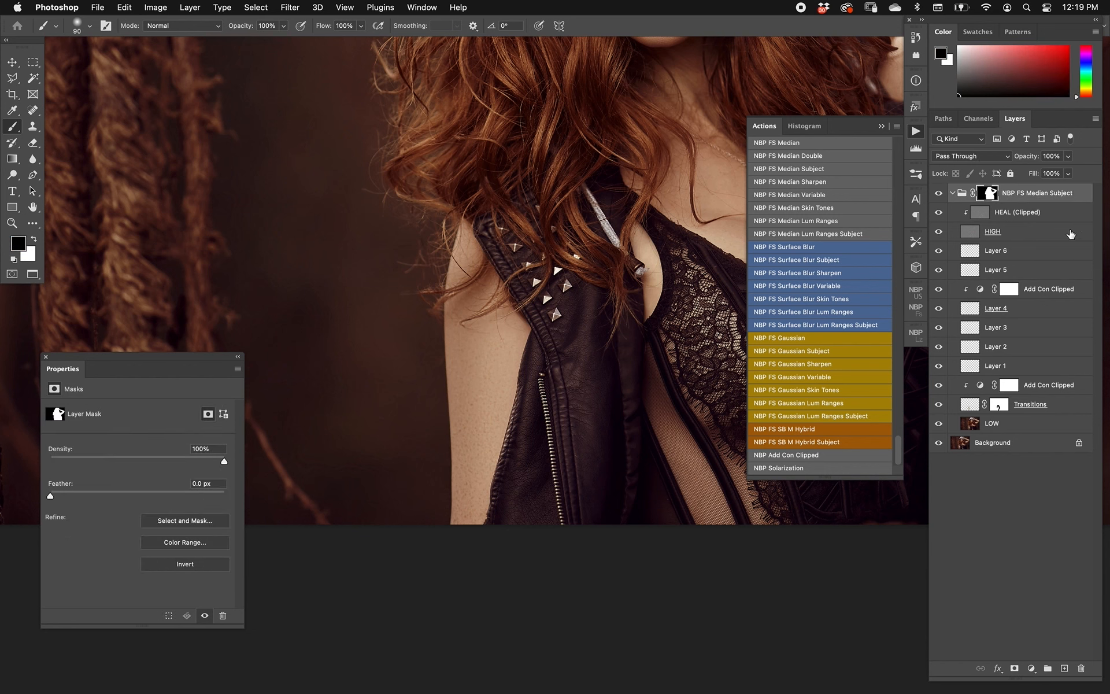
key(Delete)
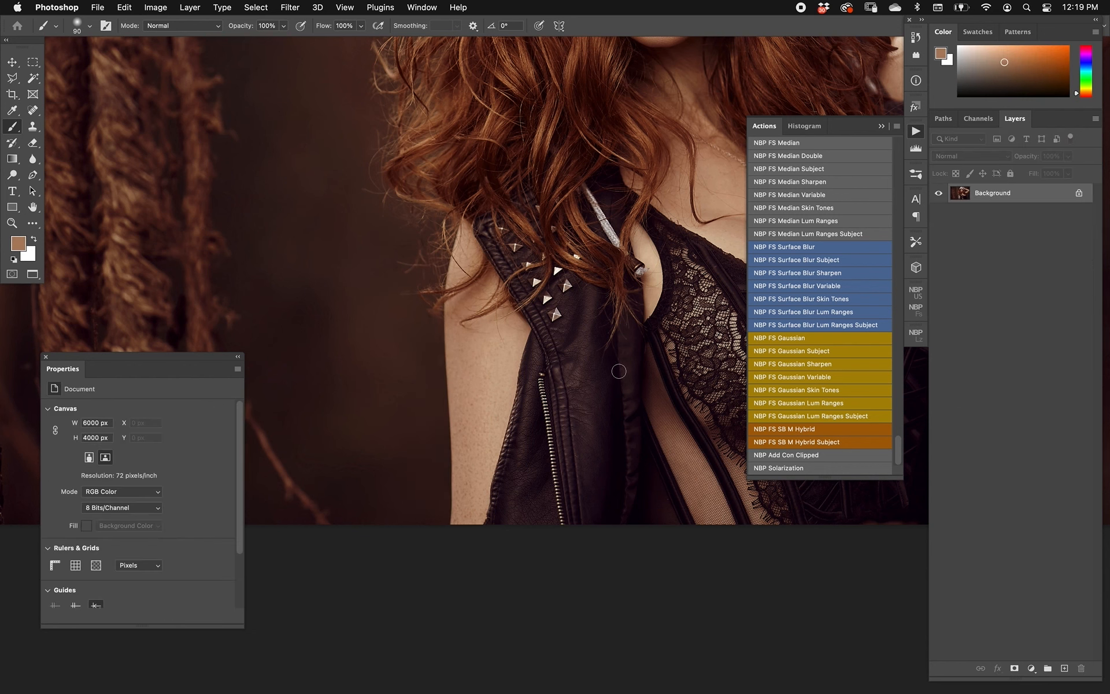
- Reset the foreground and background colours to black and white and bring the whole portrait into view
key(v)
click(13, 260)
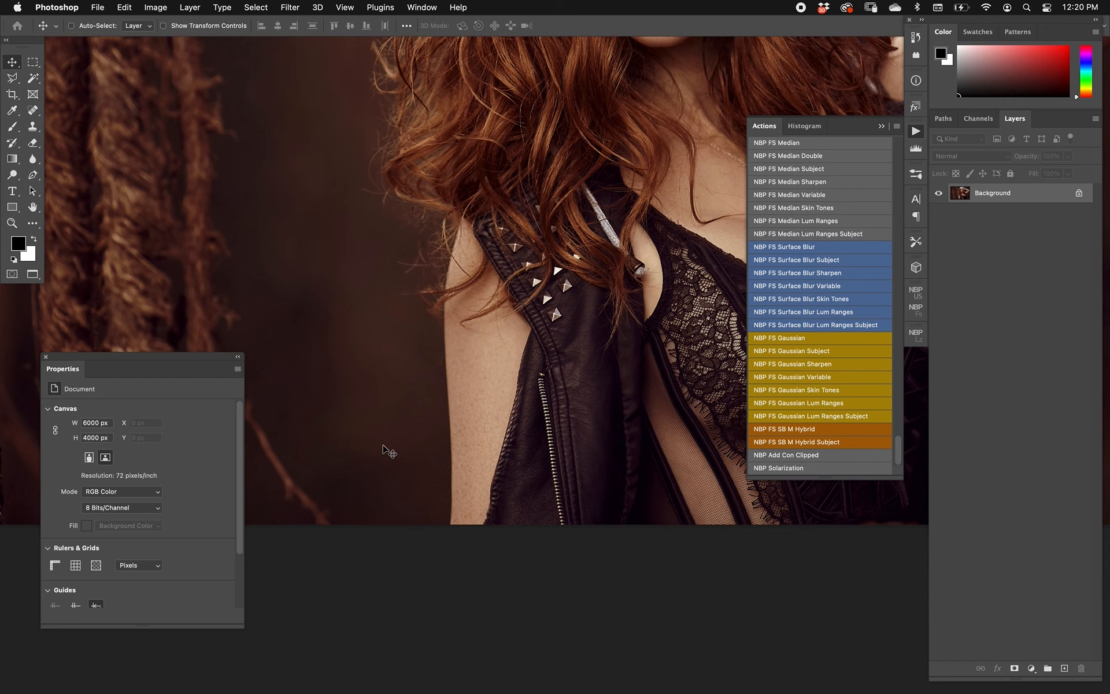
key(super+0)
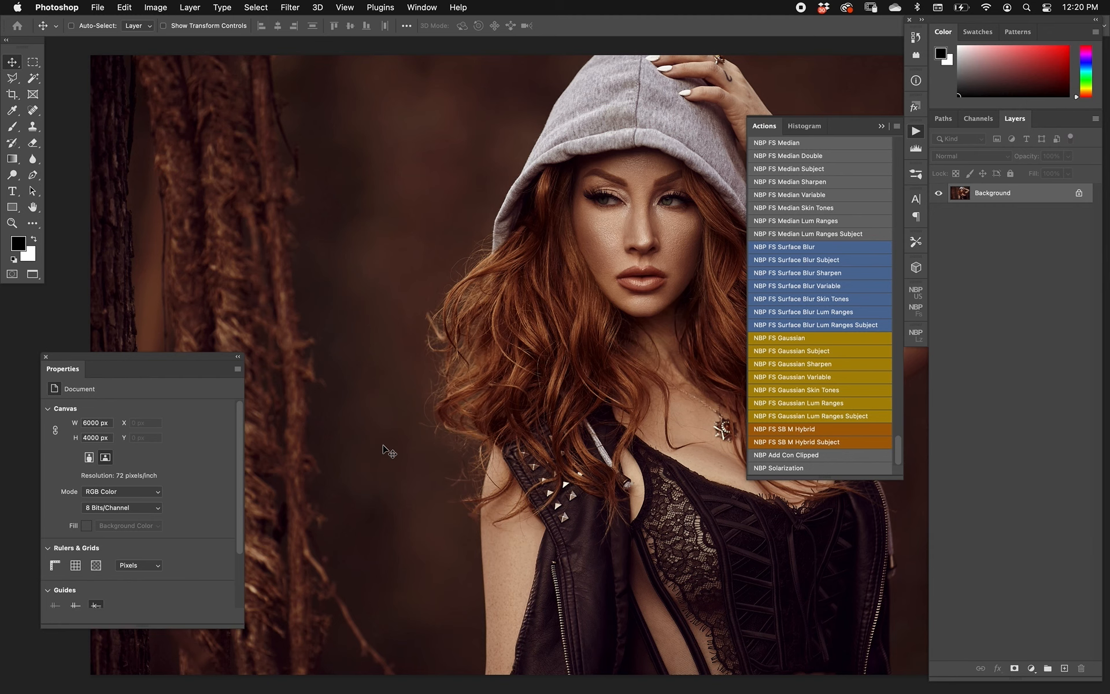
scroll(542, 337, right, 5)
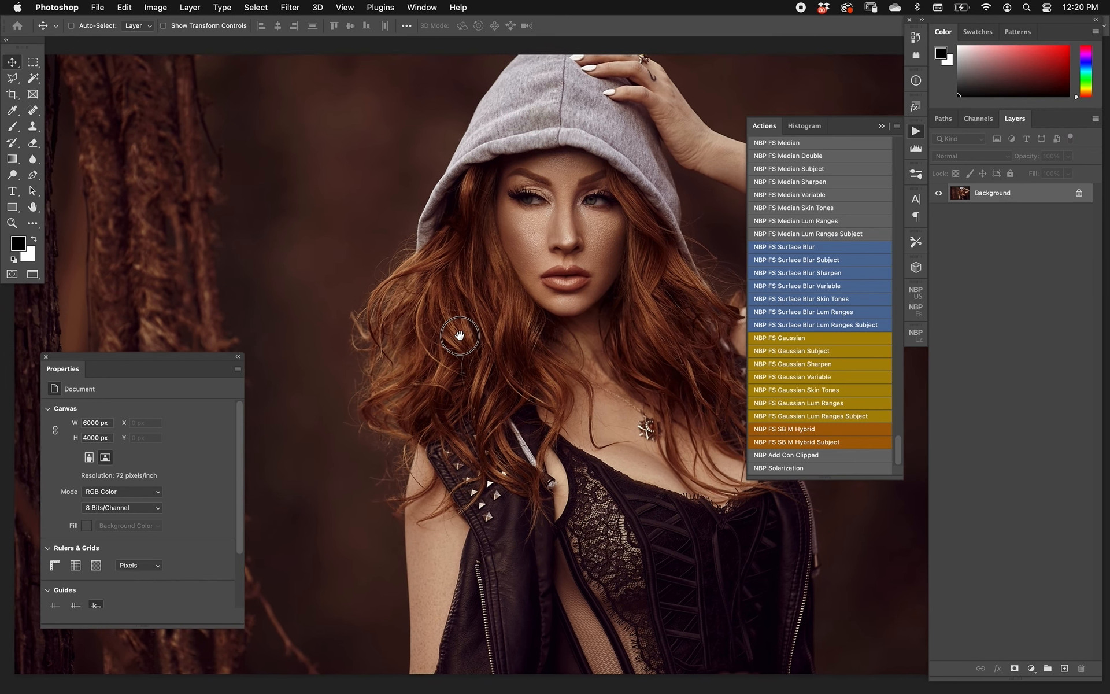